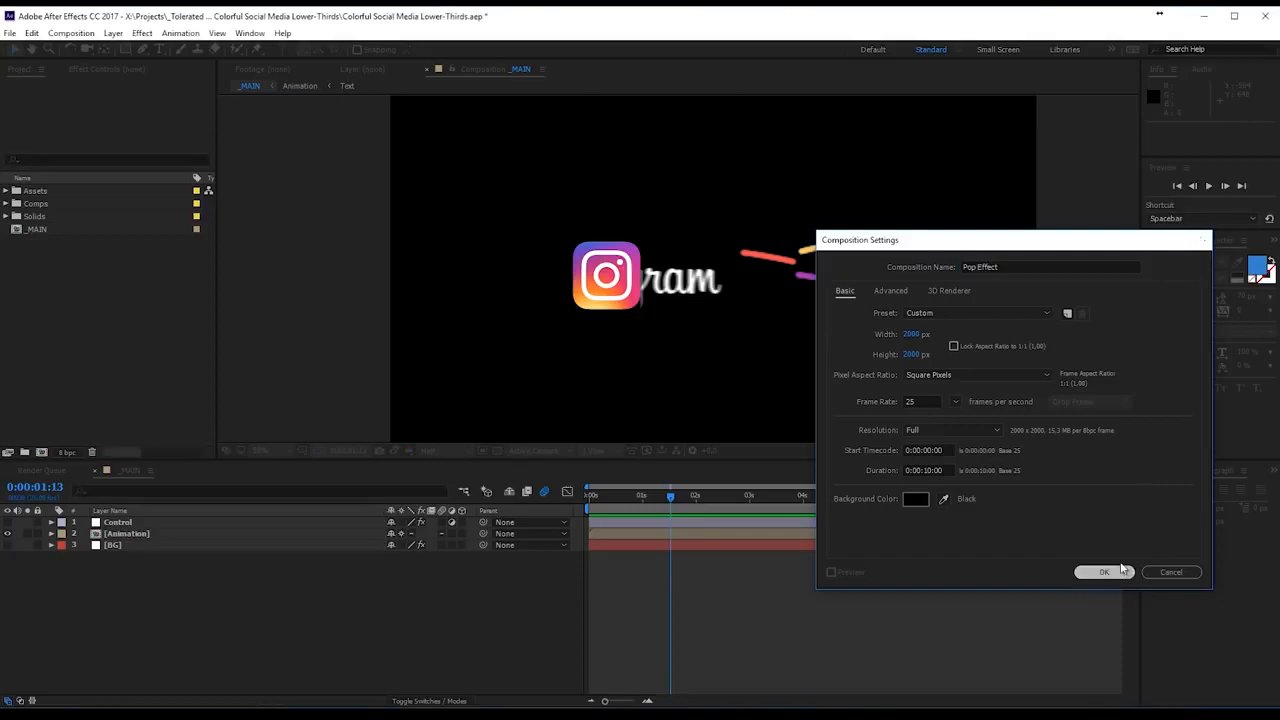
- Create the 2000 × 2000 px, 25 fps Pop Effect composition and add Instagram Logo PNG.png to it
{"action": "left_click", "coordinate": [1104, 571]}
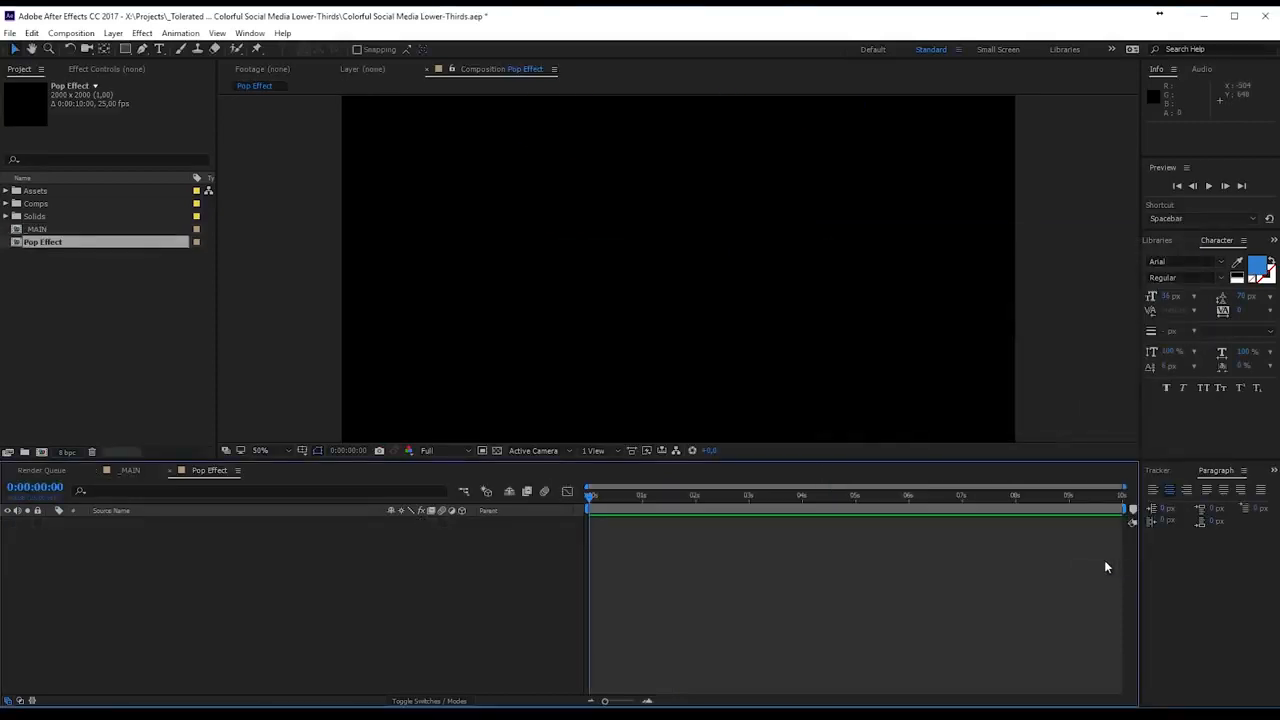
{"action": "left_click", "coordinate": [6, 190]}
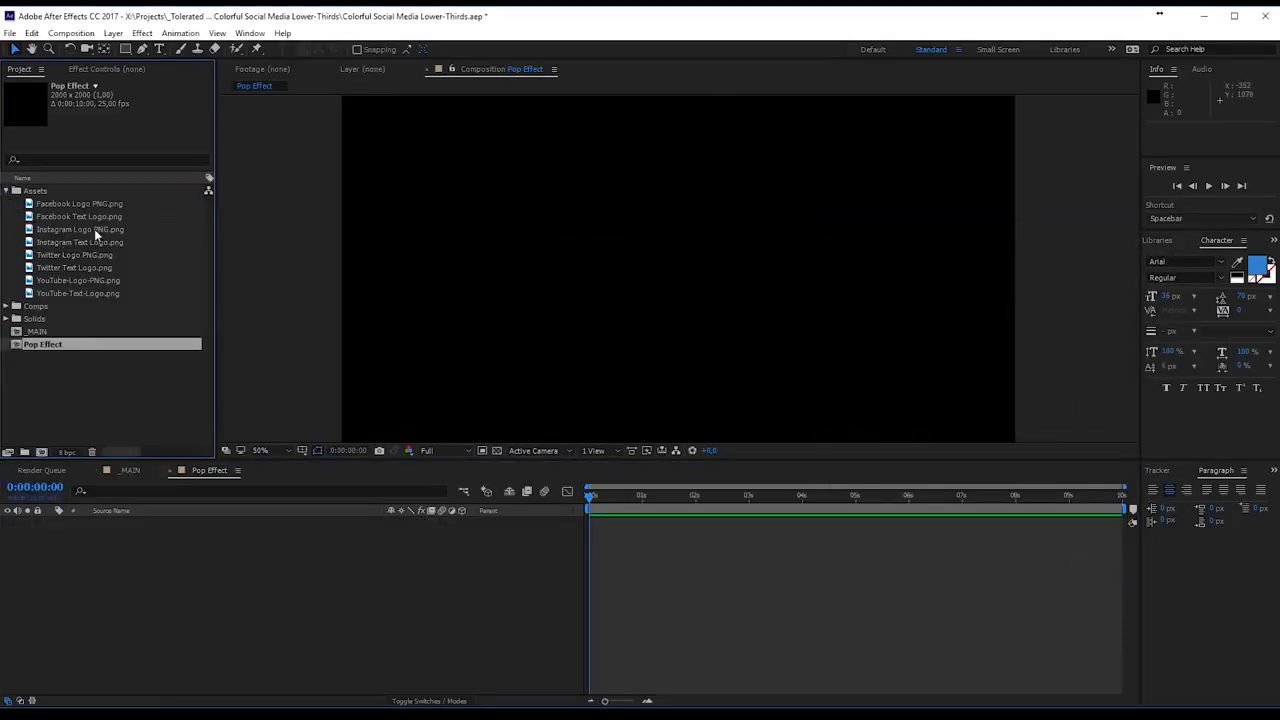
{"action": "left_click_drag", "start_coordinate": [74, 228], "coordinate": [284, 578]}
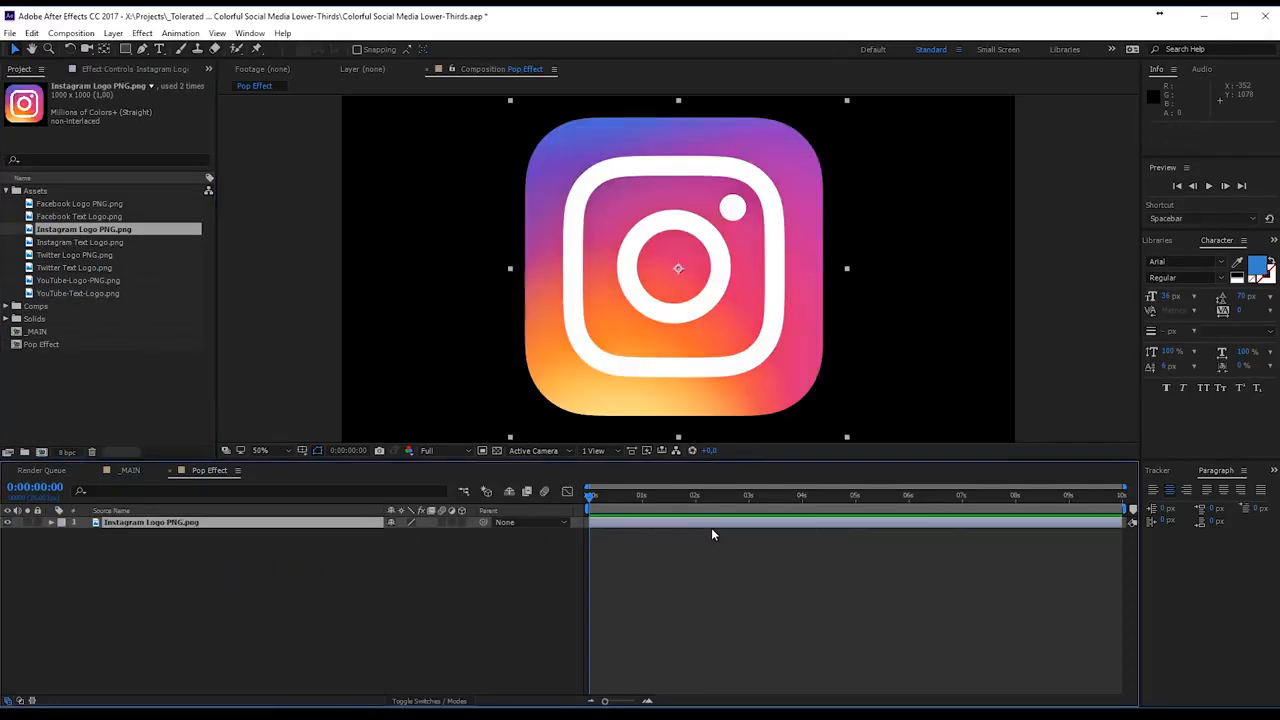
{"action": "scroll", "coordinate": [711, 401], "scroll_direction": "down", "scroll_amount": 2}
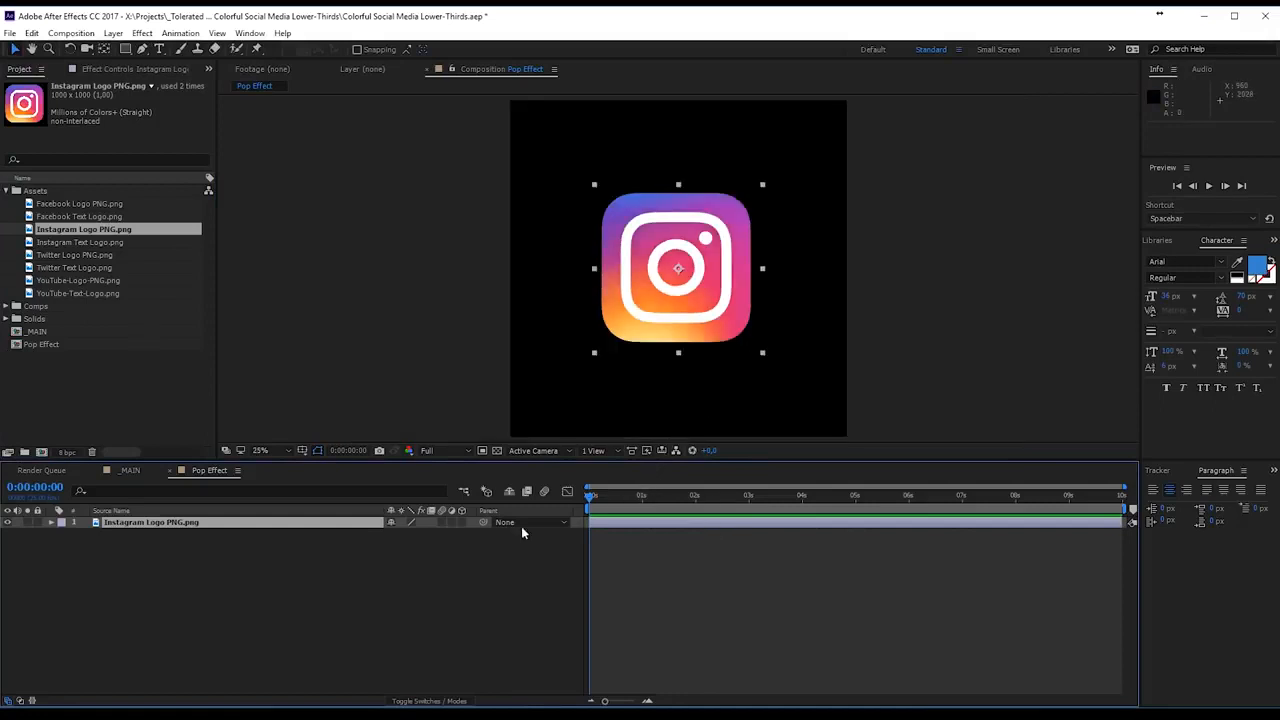
- Scale the Instagram logo layer to 50%
{"action": "key", "text": "s"}
{"action": "left_click", "coordinate": [431, 533]}
{"action": "key", "text": "Return"}
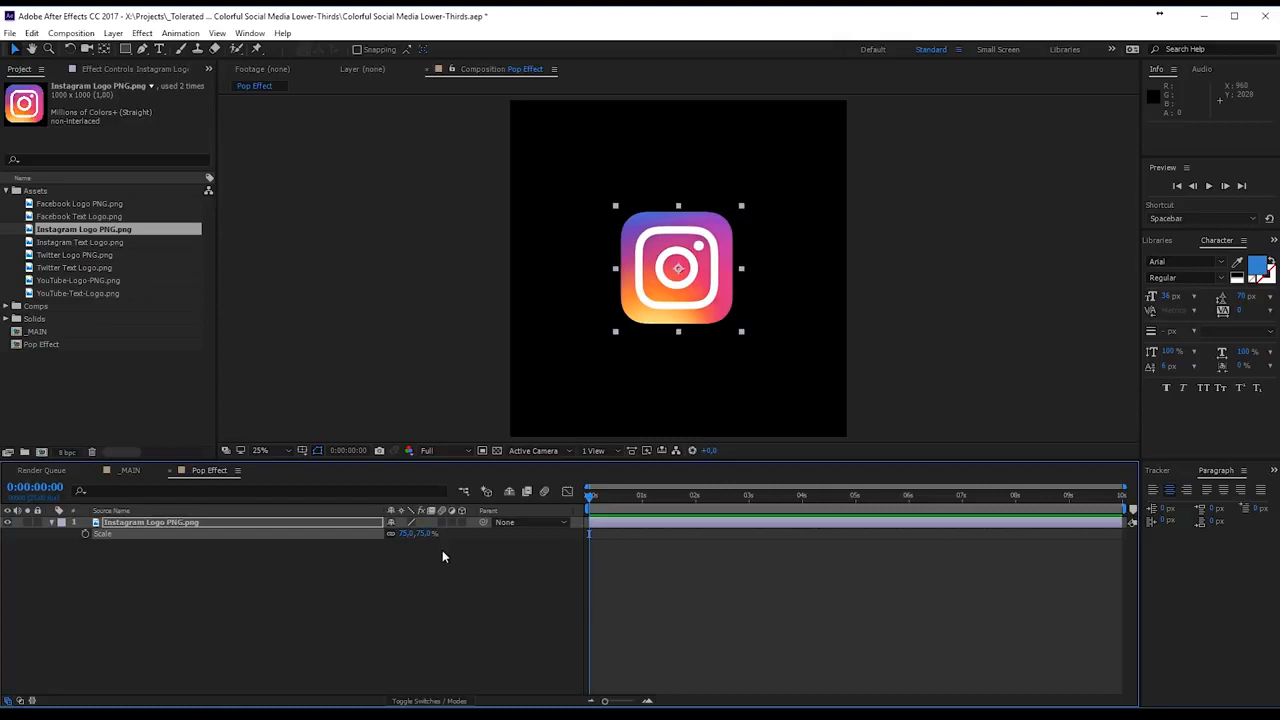
{"action": "left_click", "coordinate": [441, 554]}
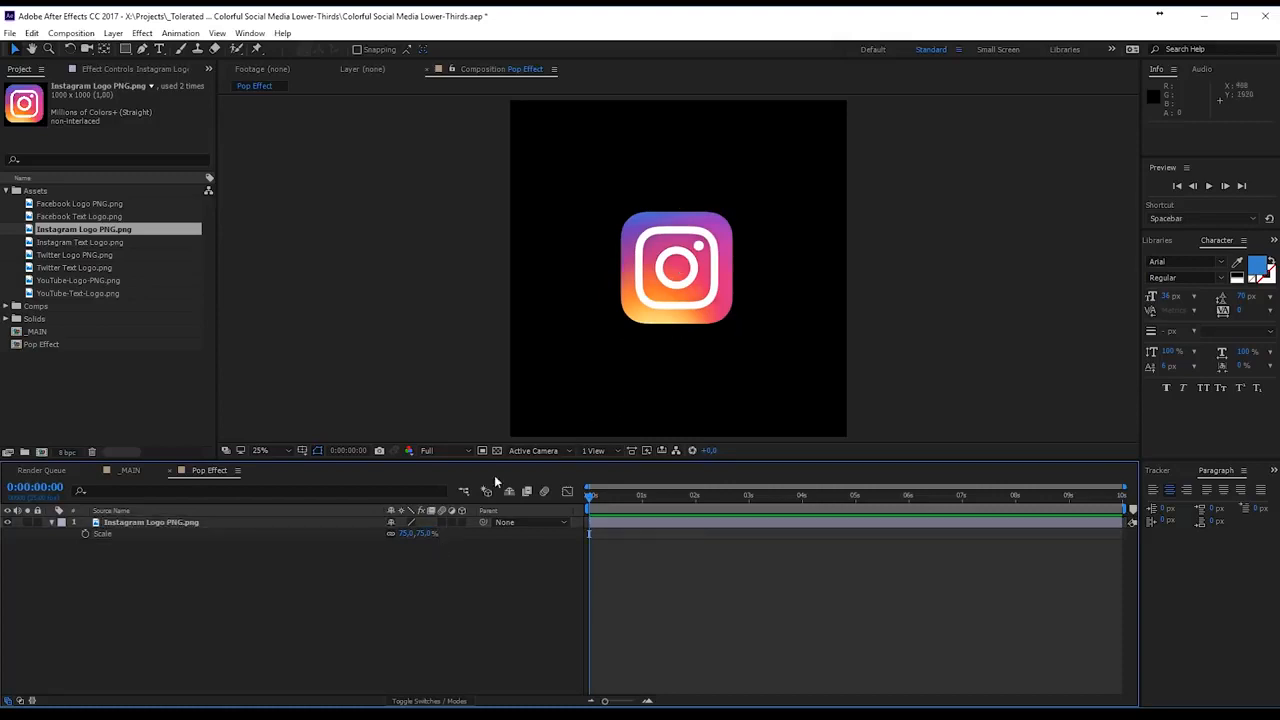
{"action": "left_click", "coordinate": [423, 535]}
{"action": "type", "text": "50"}
{"action": "key", "text": "Return"}
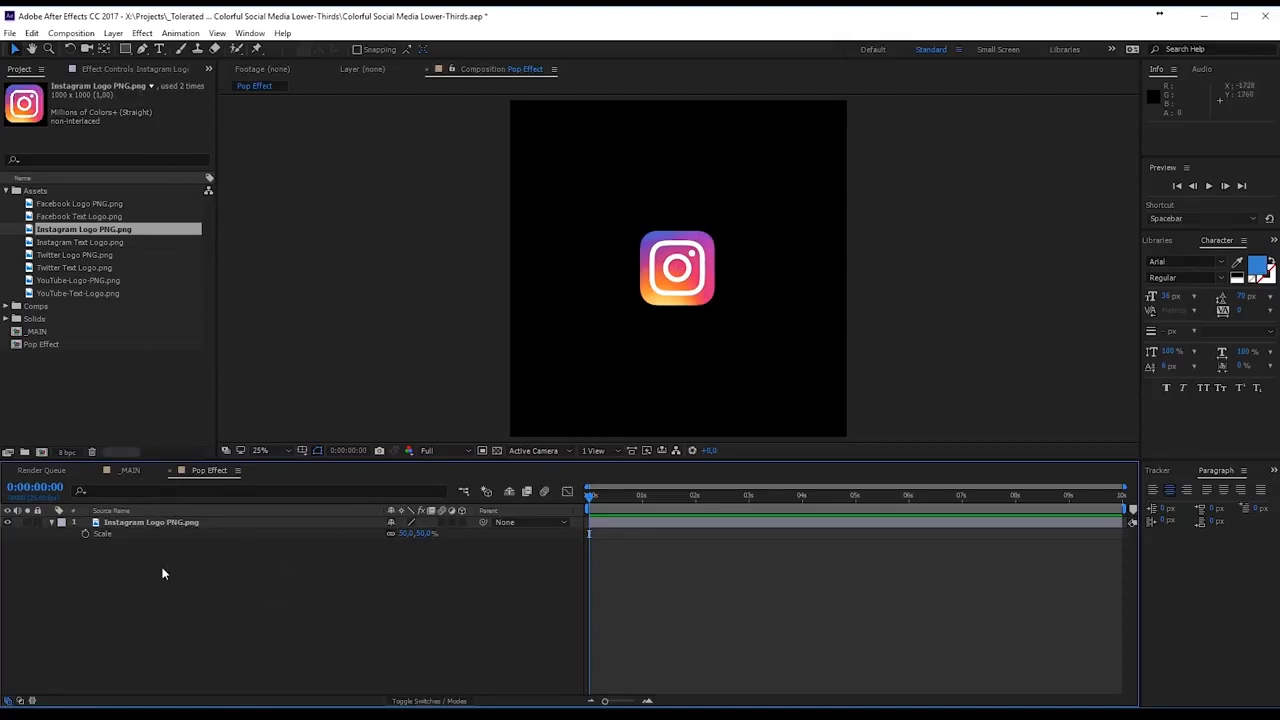
- Draw a rounded rectangle shape layer about 460 × 460 px, closely enclosing the Instagram logo
{"action": "left_click", "coordinate": [116, 534]}
{"action": "left_click_drag", "start_coordinate": [125, 48], "coordinate": [194, 65]}
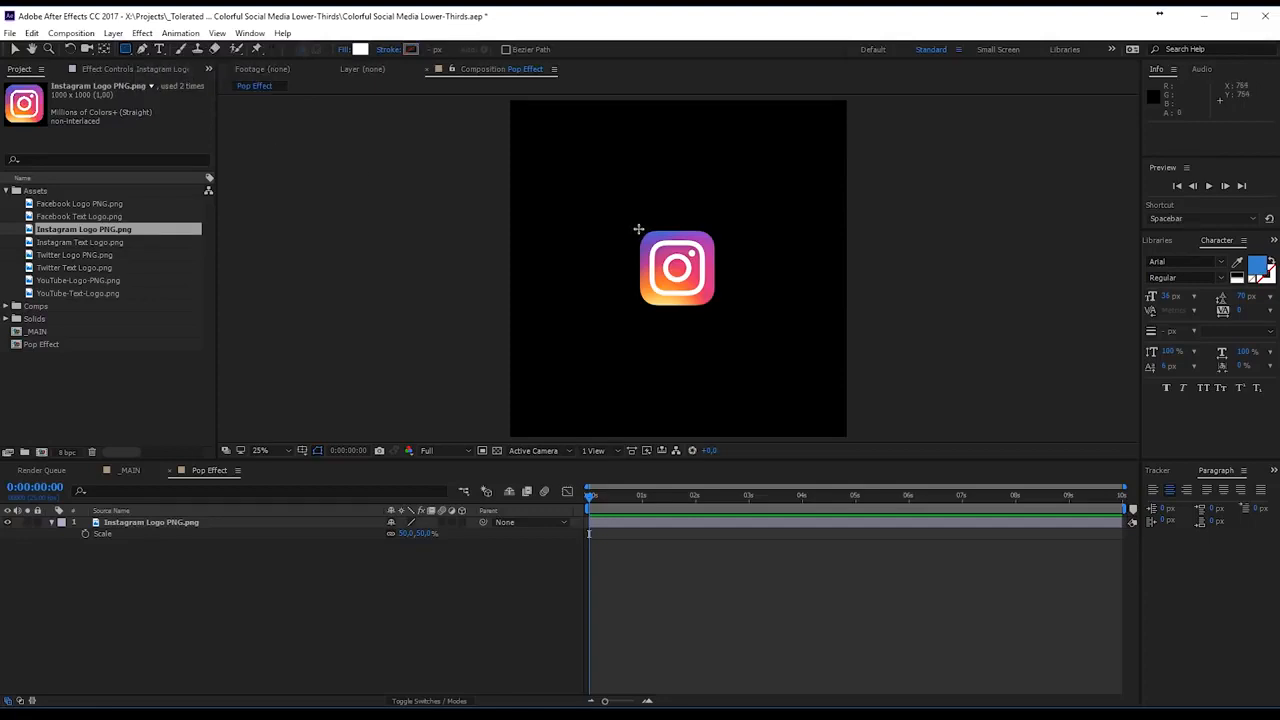
{"action": "left_click_drag", "start_coordinate": [638, 229], "coordinate": [716, 306]}
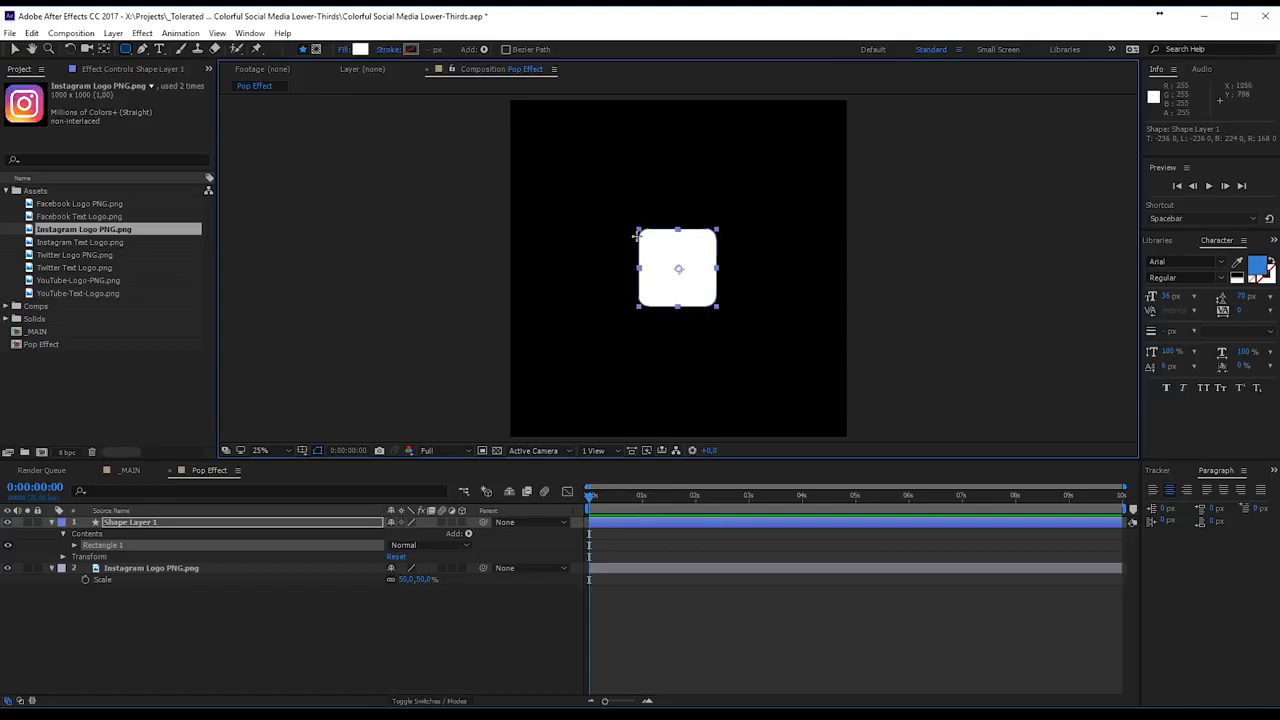
- Set the rounded rectangle's fill to None
{"action": "left_click", "coordinate": [73, 546]}
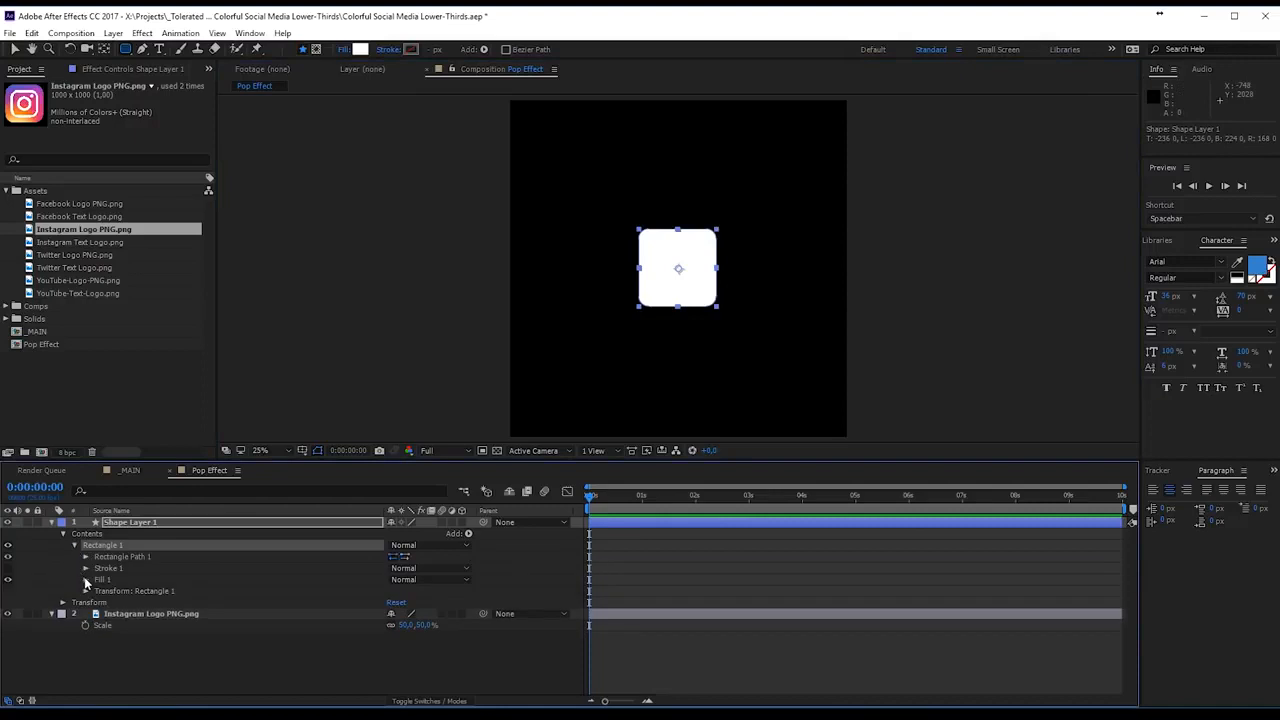
{"action": "left_click", "coordinate": [343, 50]}
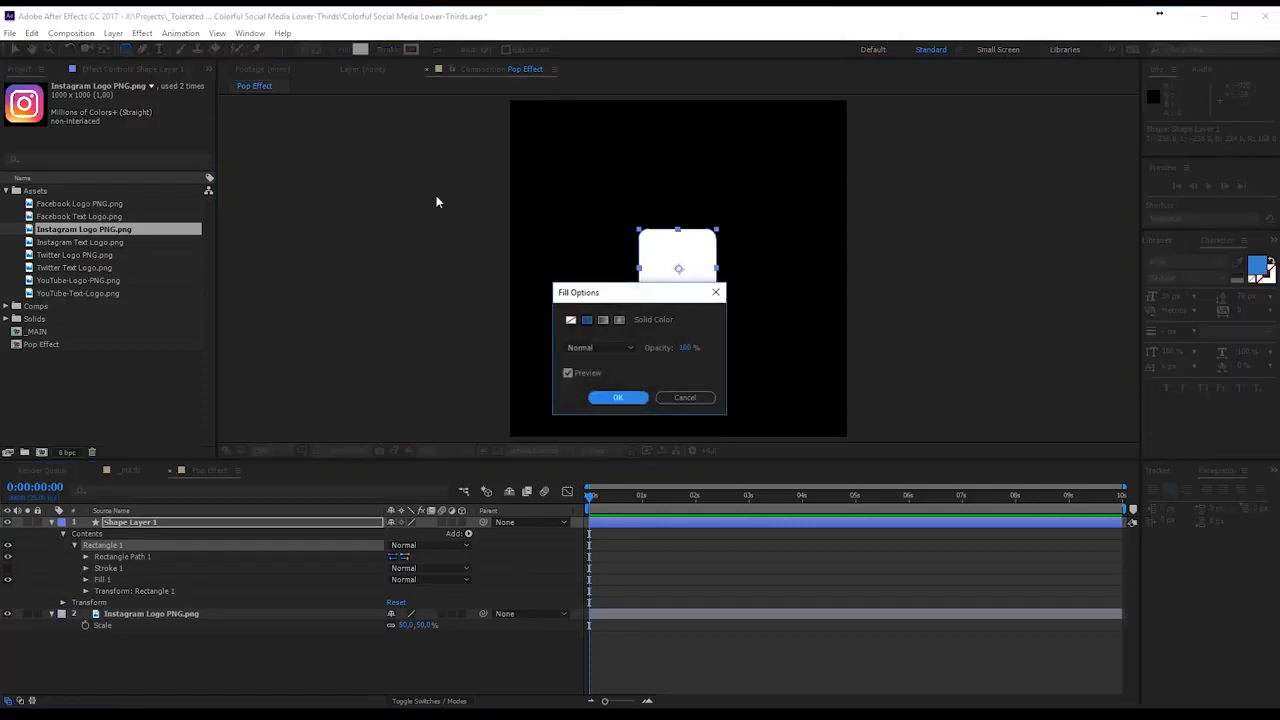
{"action": "left_click", "coordinate": [570, 321]}
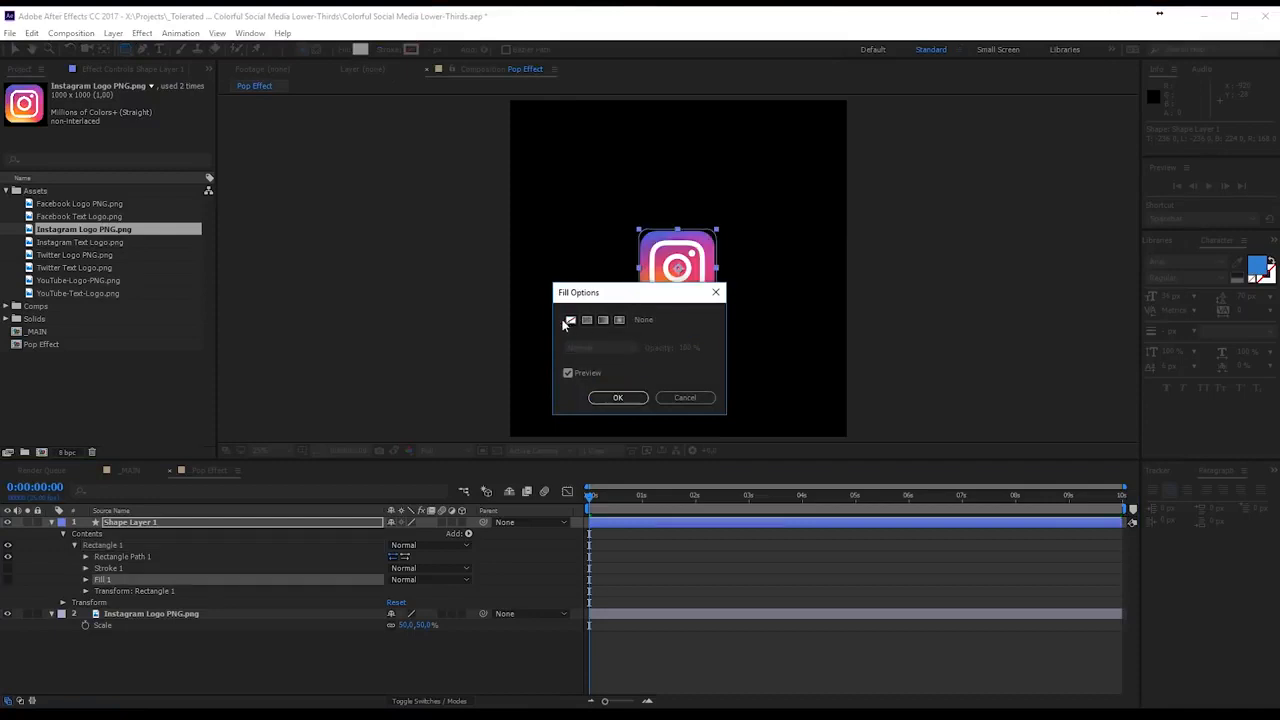
{"action": "left_click", "coordinate": [618, 397]}
- Give the rectangle a stroke in an orange sampled from the Instagram logo
{"action": "left_click", "coordinate": [410, 49]}
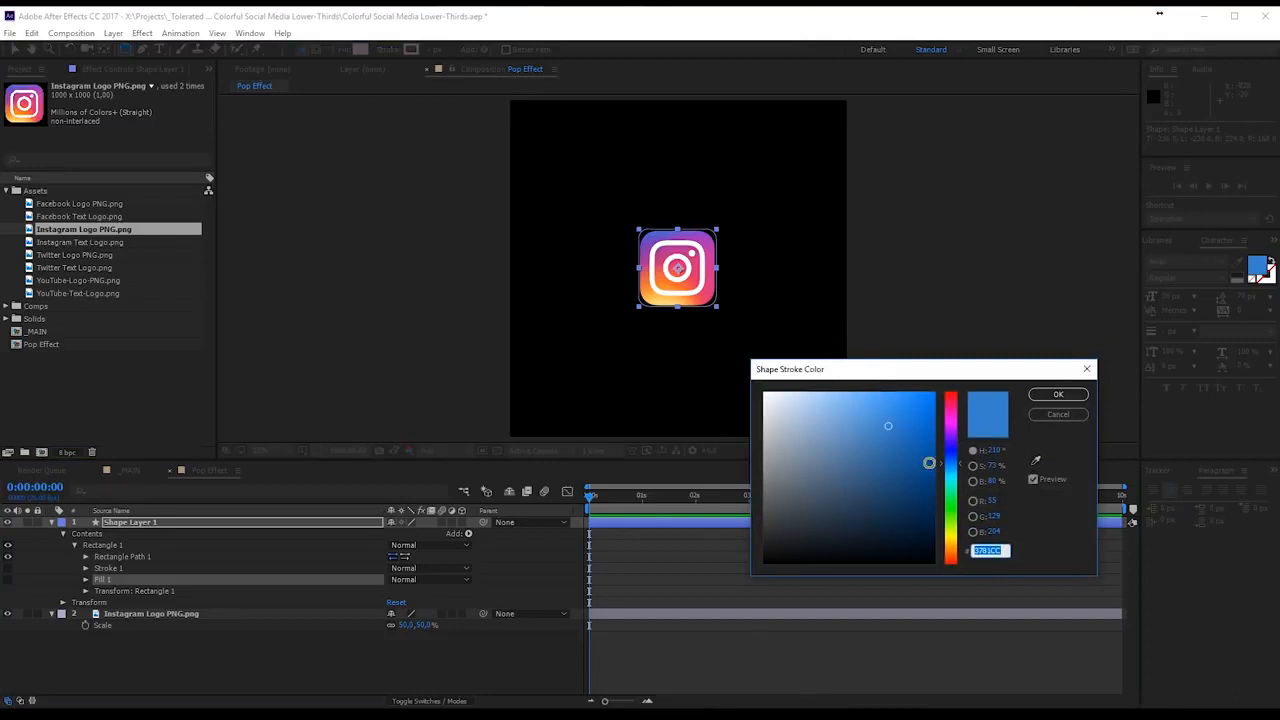
{"action": "left_click", "coordinate": [1036, 461]}
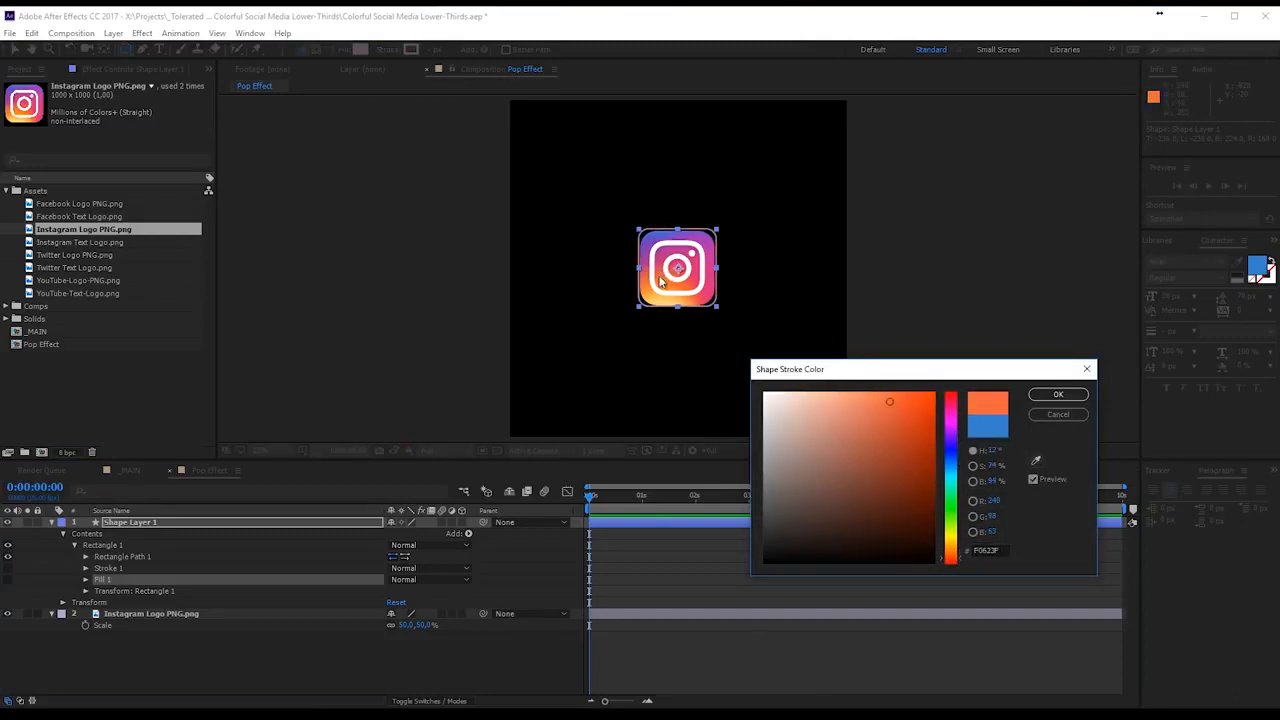
{"action": "left_click", "coordinate": [1058, 395]}
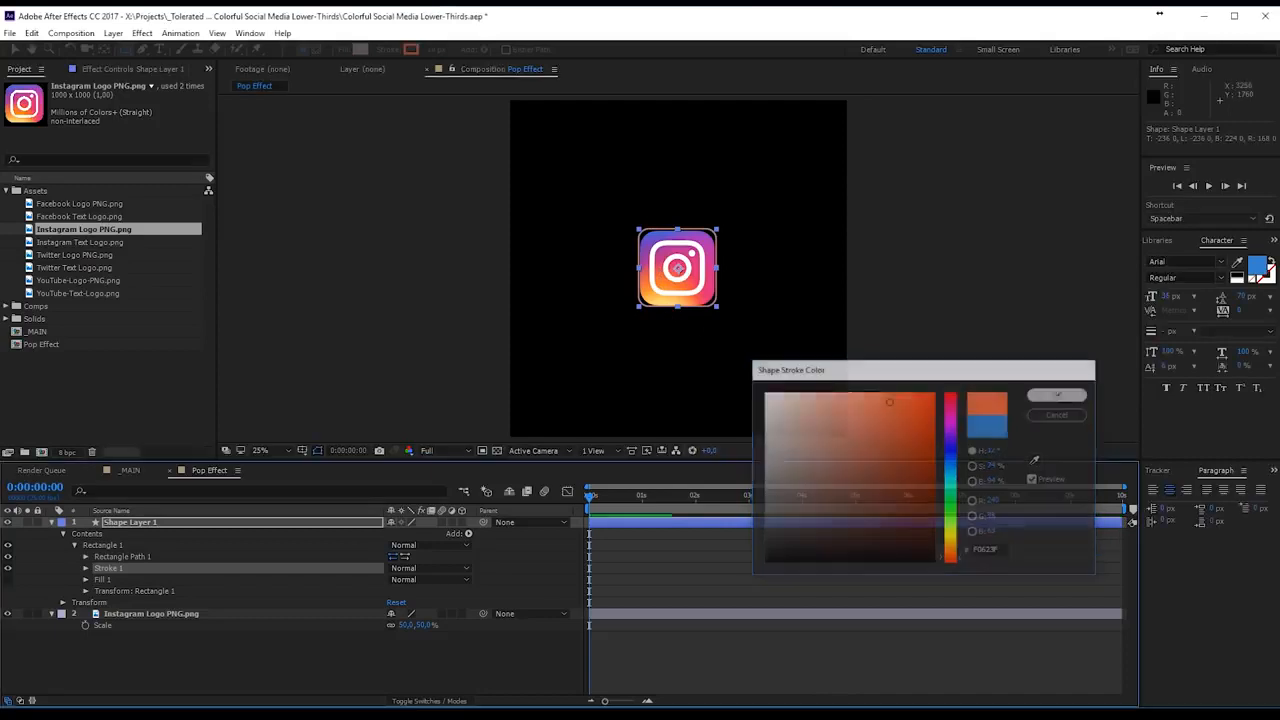
{"action": "scroll", "coordinate": [657, 250], "scroll_direction": "up", "scroll_amount": 4}
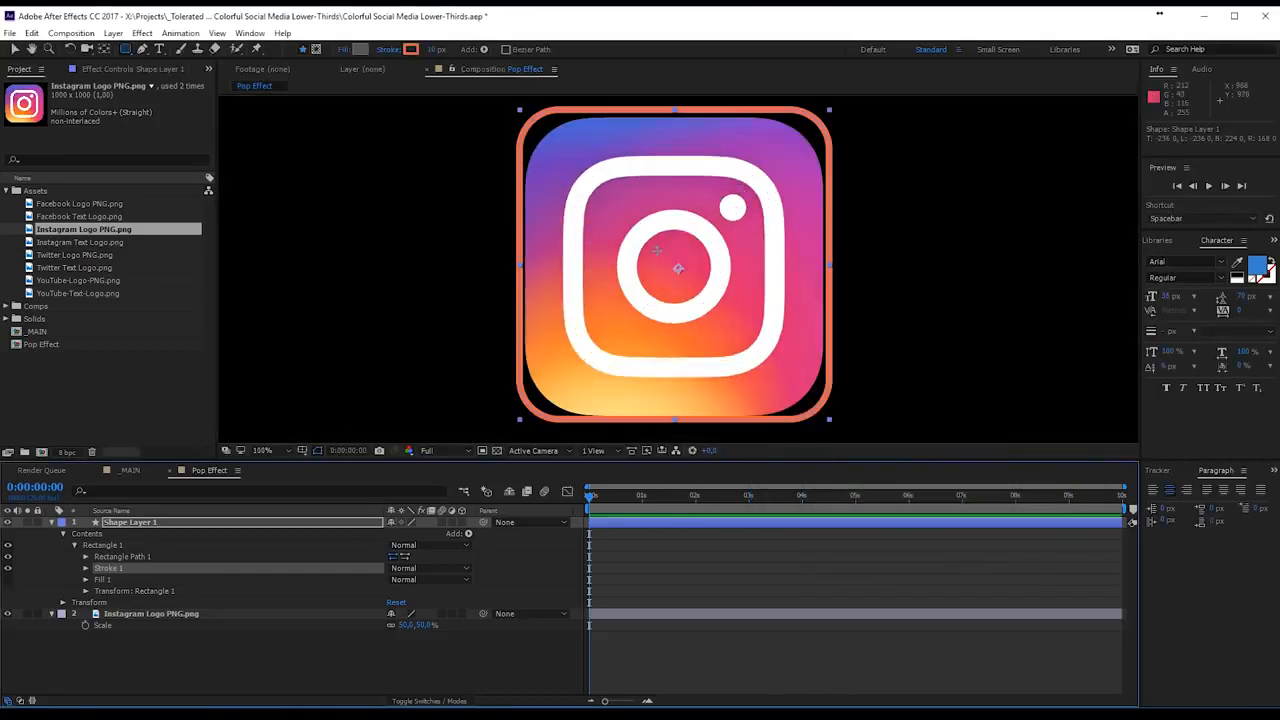
{"action": "scroll", "coordinate": [660, 255], "scroll_direction": "down", "scroll_amount": 2}
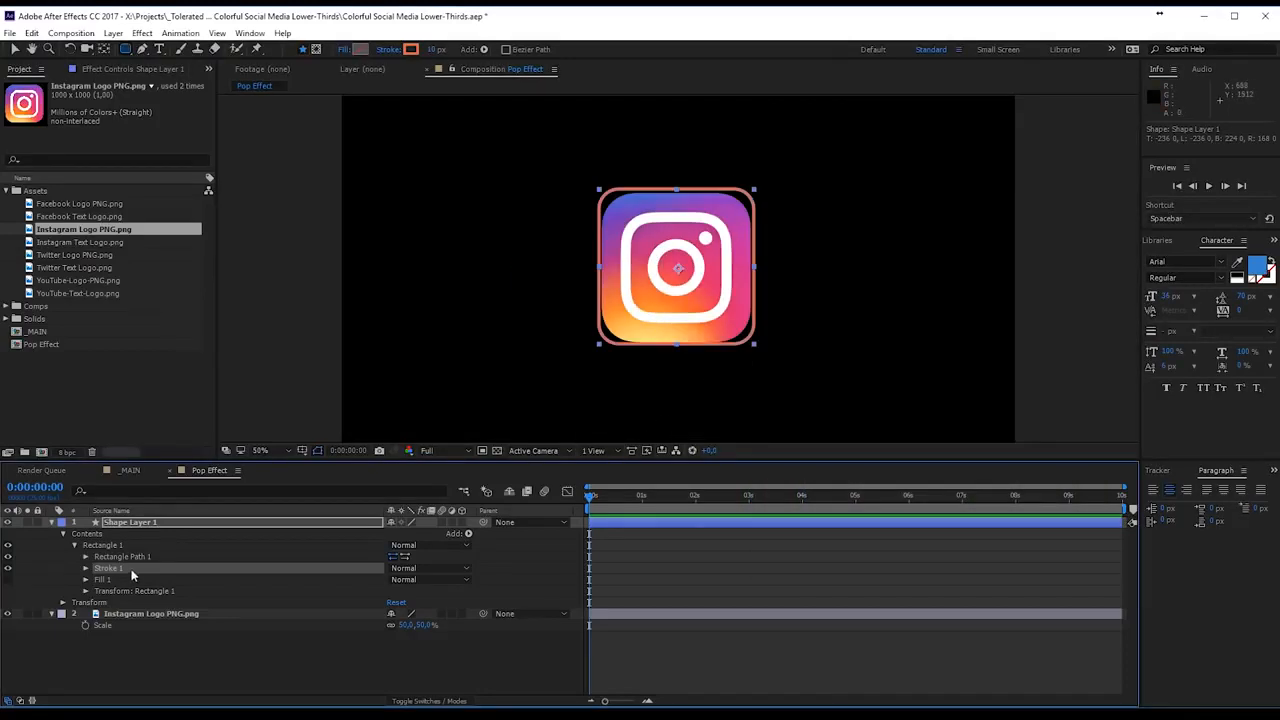
- Try a much thicker stroke on the rectangle and return its width to 10
{"action": "left_click", "coordinate": [86, 568]}
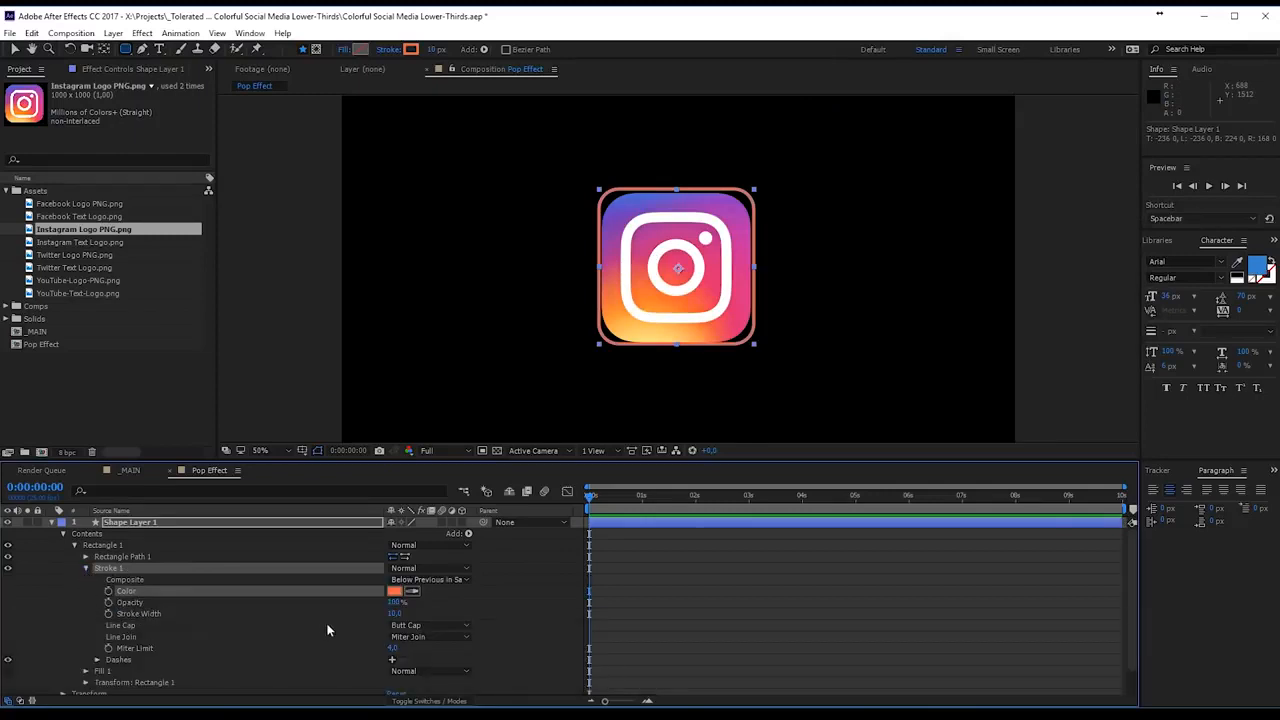
{"action": "left_click_drag", "start_coordinate": [395, 614], "coordinate": [444, 614]}
{"action": "scroll", "coordinate": [230, 634], "scroll_direction": "down", "scroll_amount": 1}
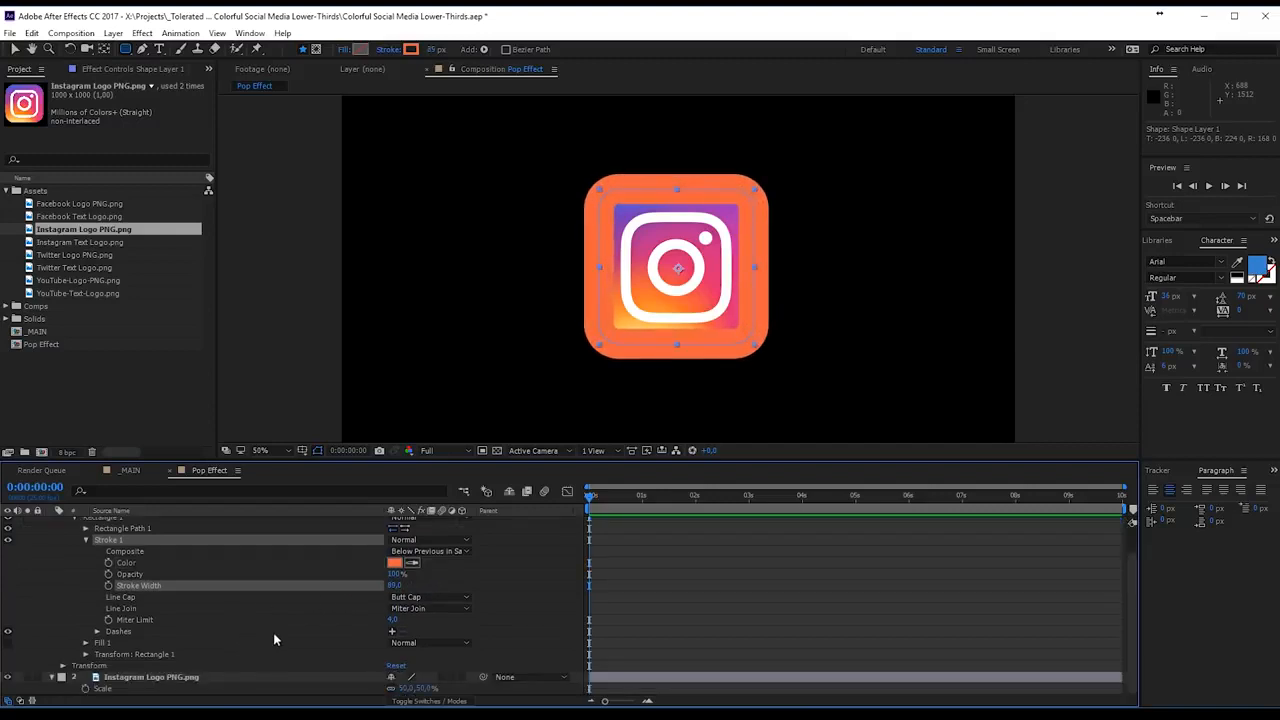
{"action": "left_click", "coordinate": [394, 587]}
{"action": "type", "text": "10"}
{"action": "key", "text": "Return"}
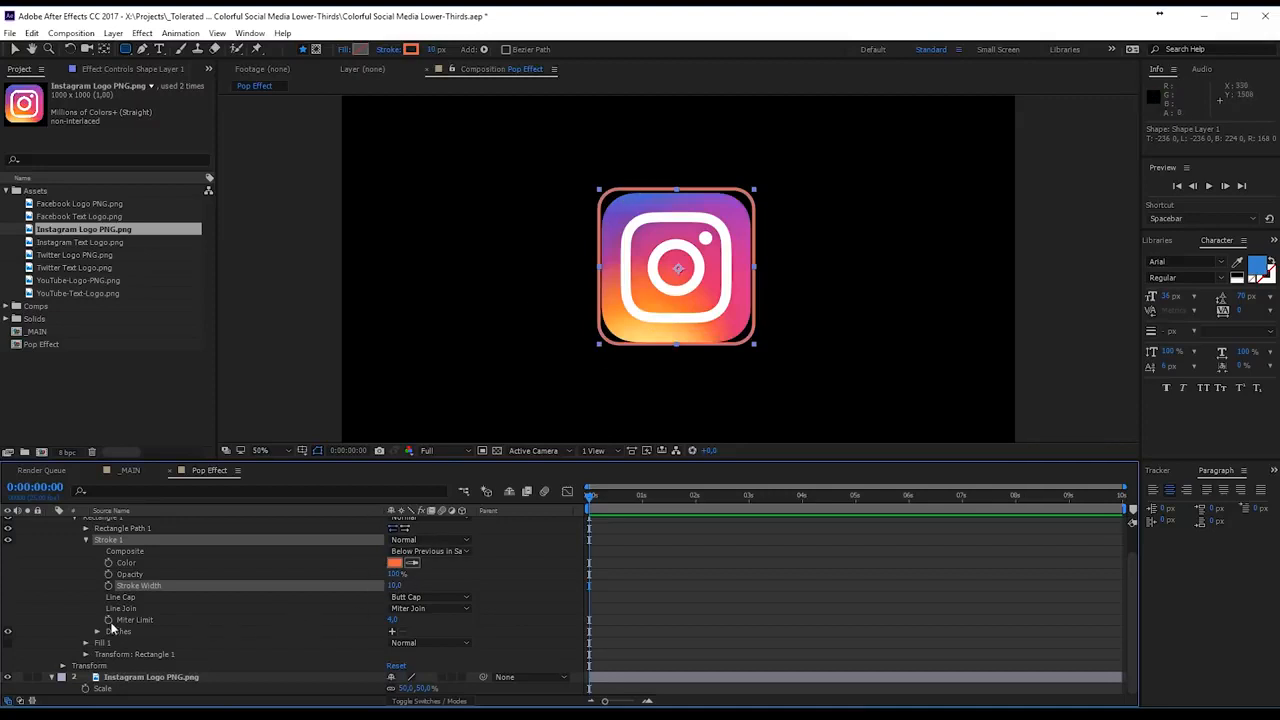
- Increase the rectangle path's roundness to about 105 so its corners follow the logo's outline
{"action": "left_click", "coordinate": [85, 528]}
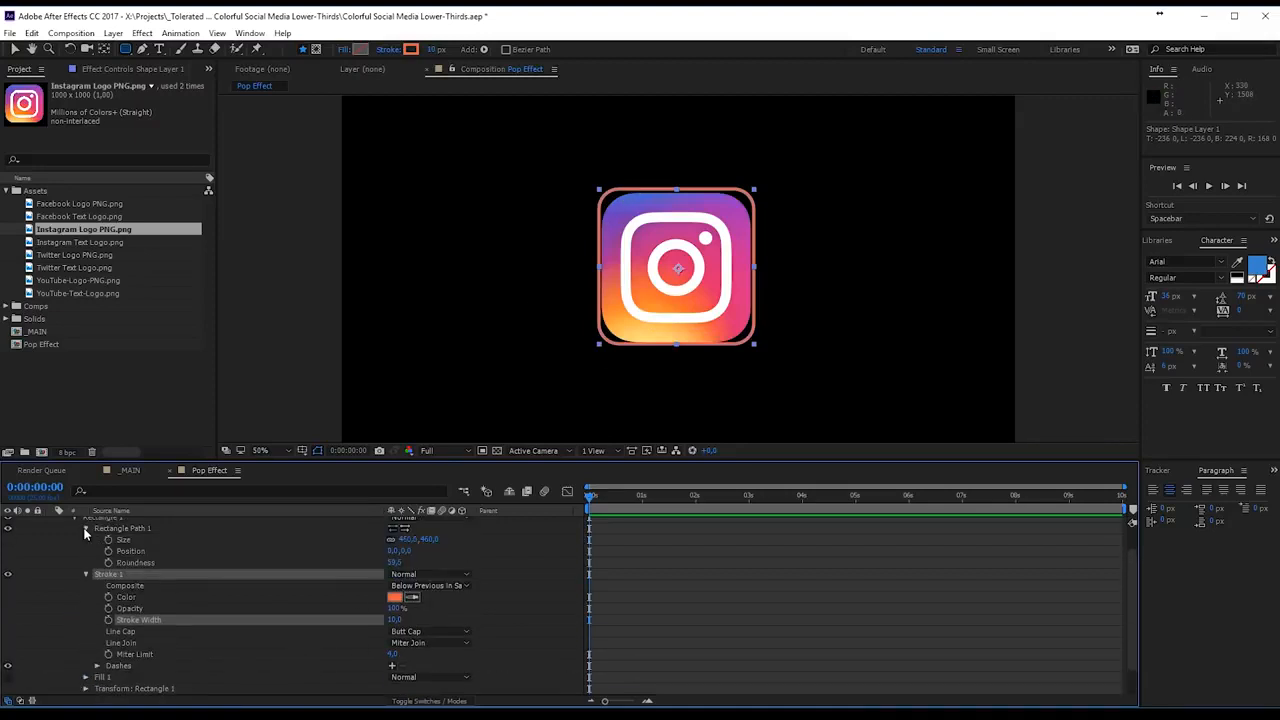
{"action": "left_click", "coordinate": [85, 530]}
{"action": "left_click", "coordinate": [85, 530]}
{"action": "left_click_drag", "start_coordinate": [398, 562], "coordinate": [428, 566]}
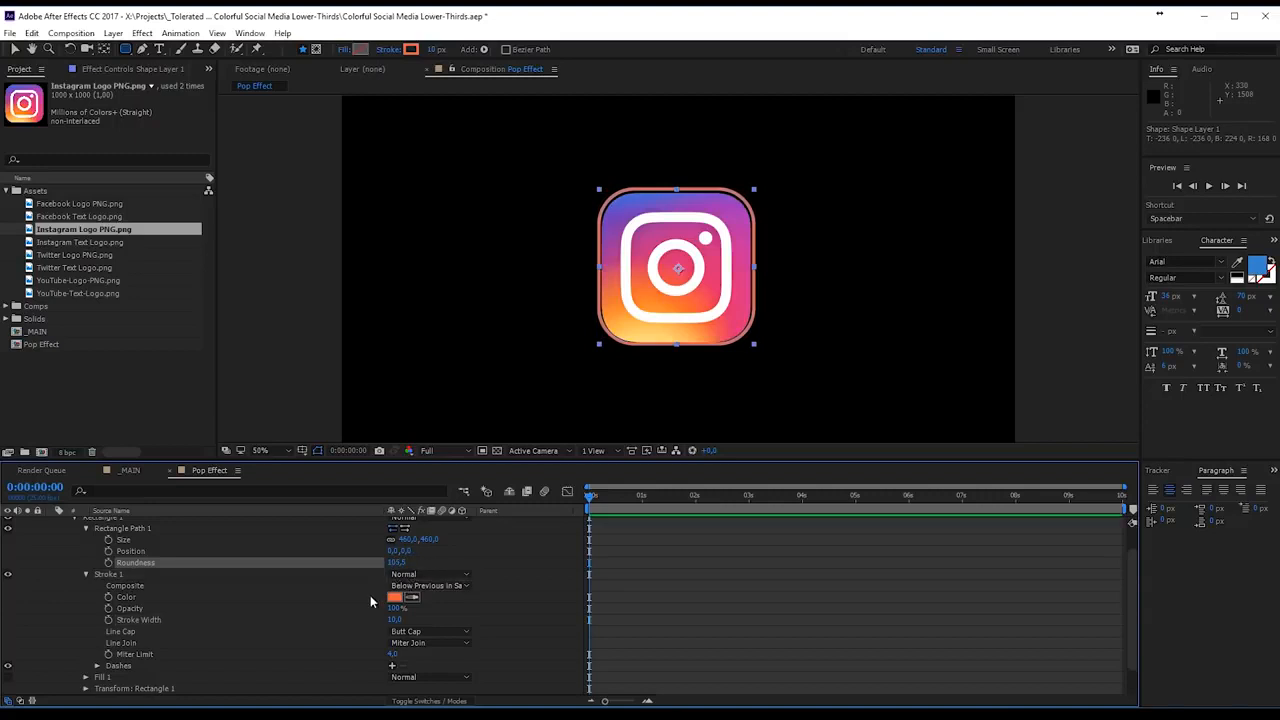
- Set the rectangle's stroke width to 60 and add a stroke width keyframe at 0:00:00:00
{"action": "scroll", "coordinate": [370, 598], "scroll_direction": "down", "scroll_amount": 1}
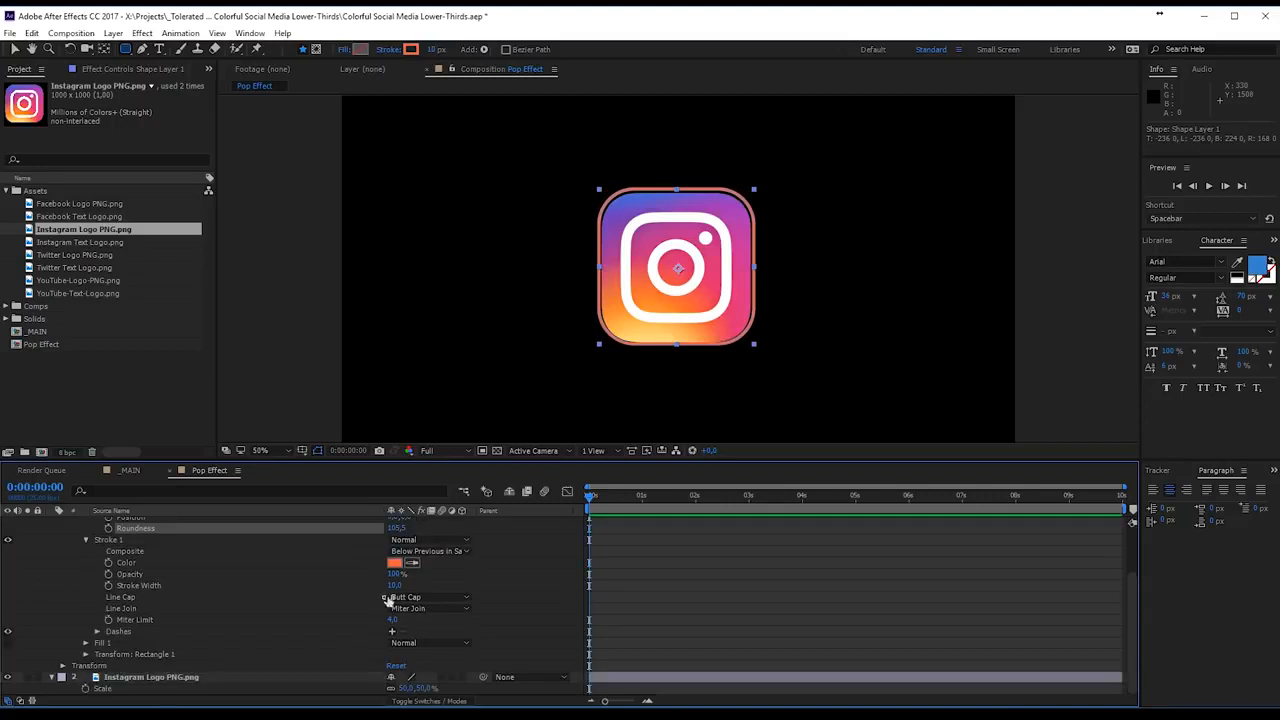
{"action": "left_click", "coordinate": [397, 585]}
{"action": "type", "text": "60"}
{"action": "key", "text": "Return"}
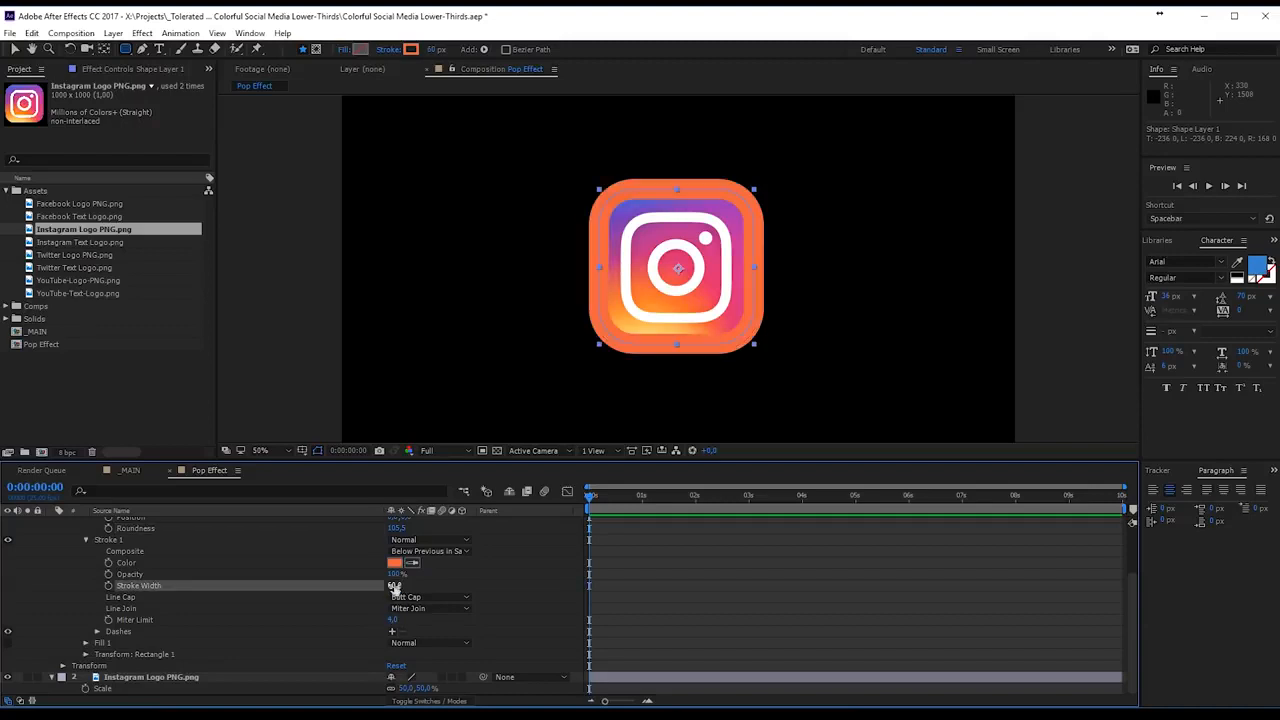
{"action": "left_click", "coordinate": [108, 586]}
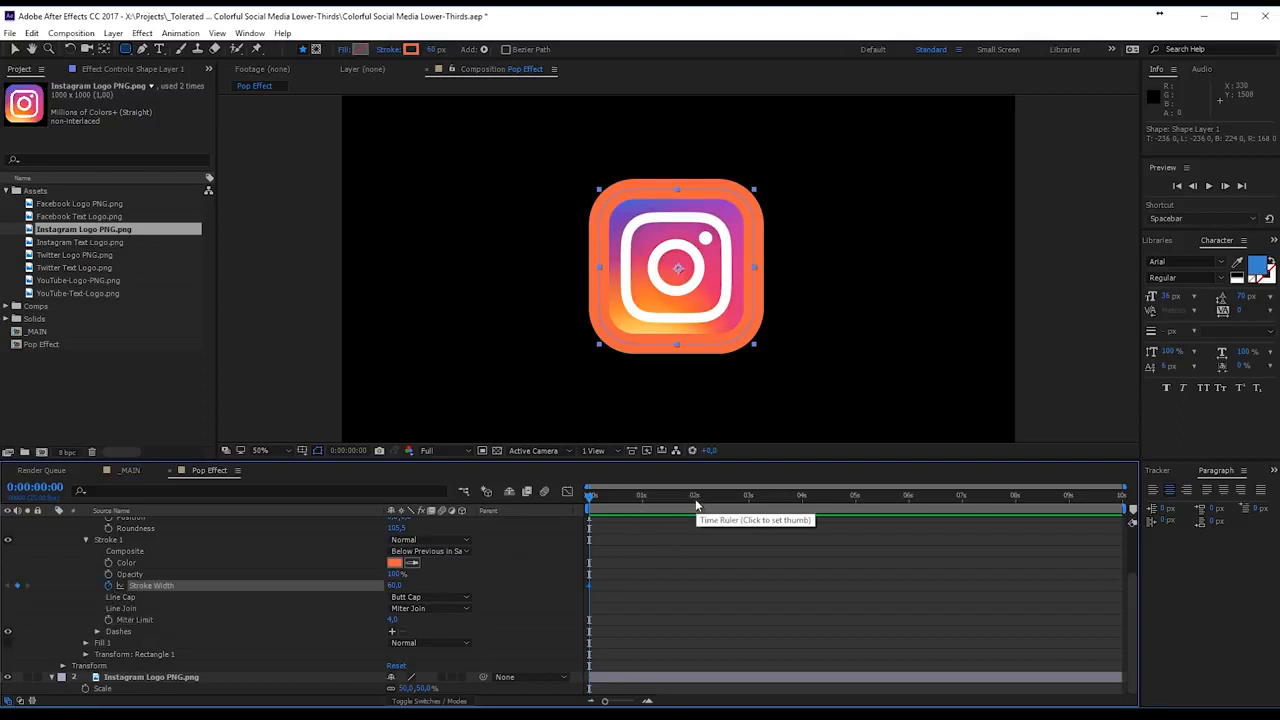
- Animate the rectangle's stroke width down to 0 at 0:00:01:00
{"action": "left_click", "coordinate": [642, 496]}
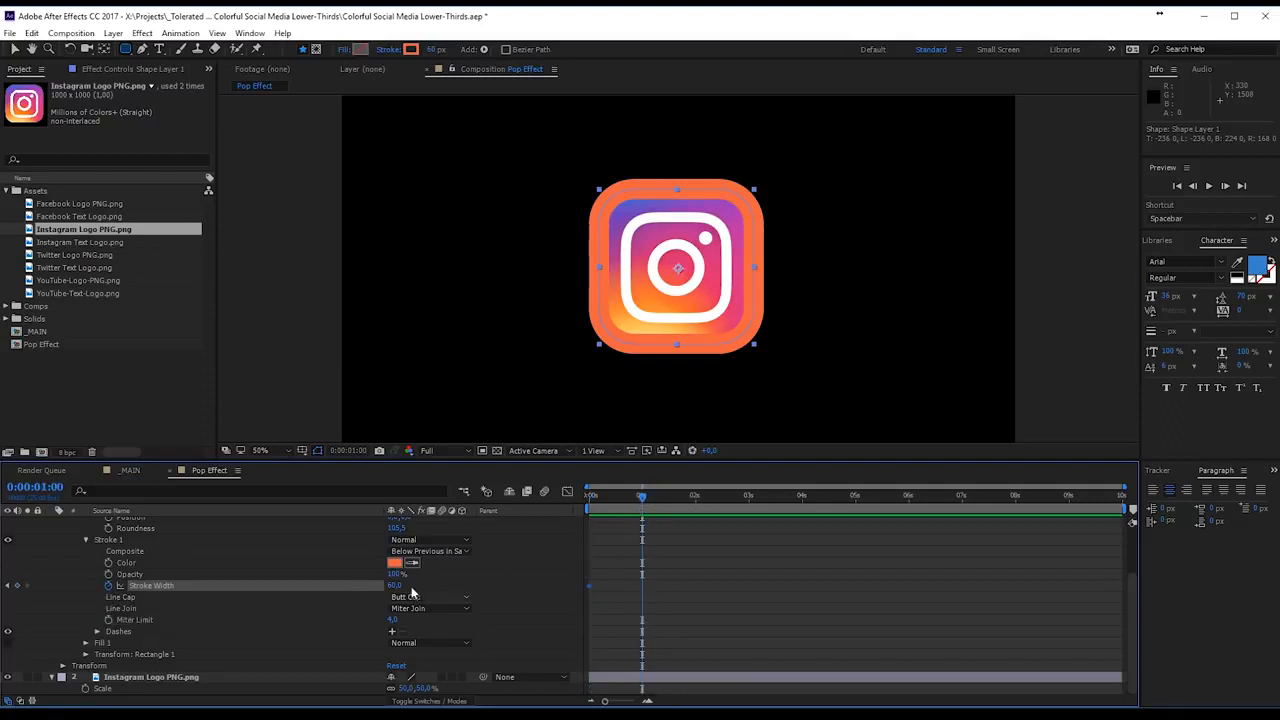
{"action": "left_click", "coordinate": [393, 585]}
{"action": "type", "text": "0"}
{"action": "key", "text": "Return"}
- Preview the stroke width animation from the beginning of the composition
{"action": "left_click_drag", "start_coordinate": [640, 498], "coordinate": [513, 507]}
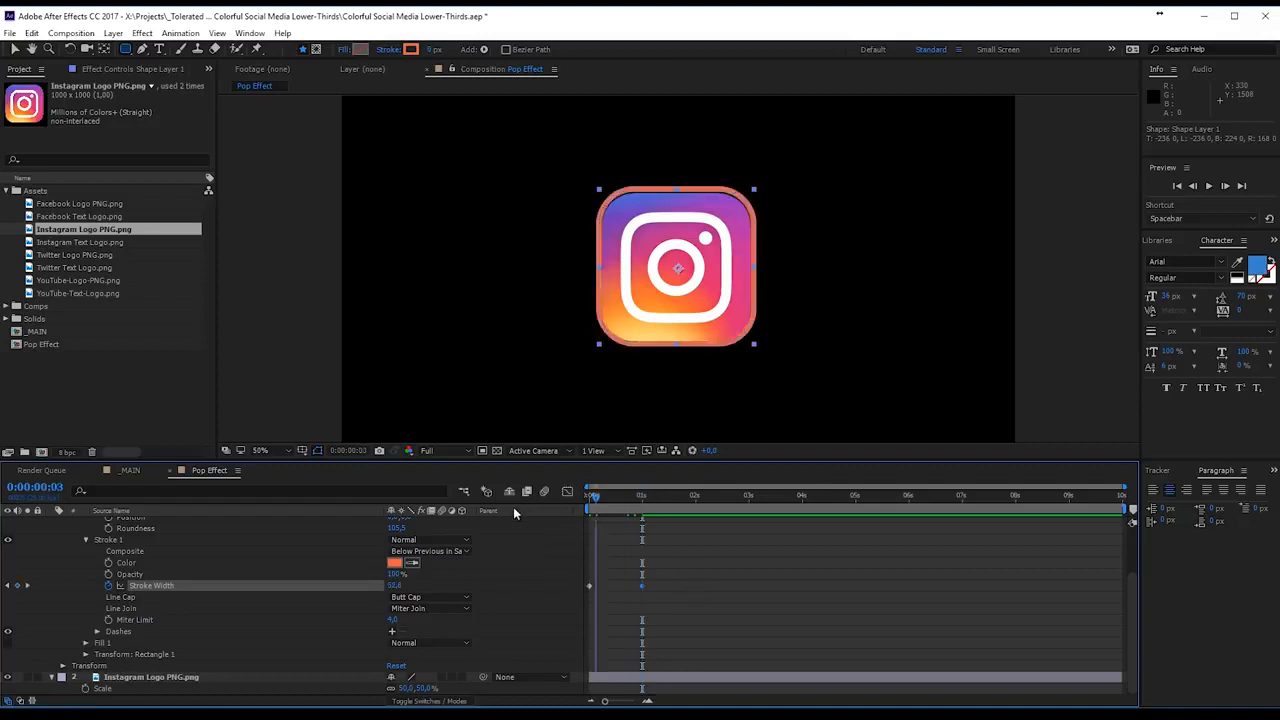
{"action": "key", "text": "space"}
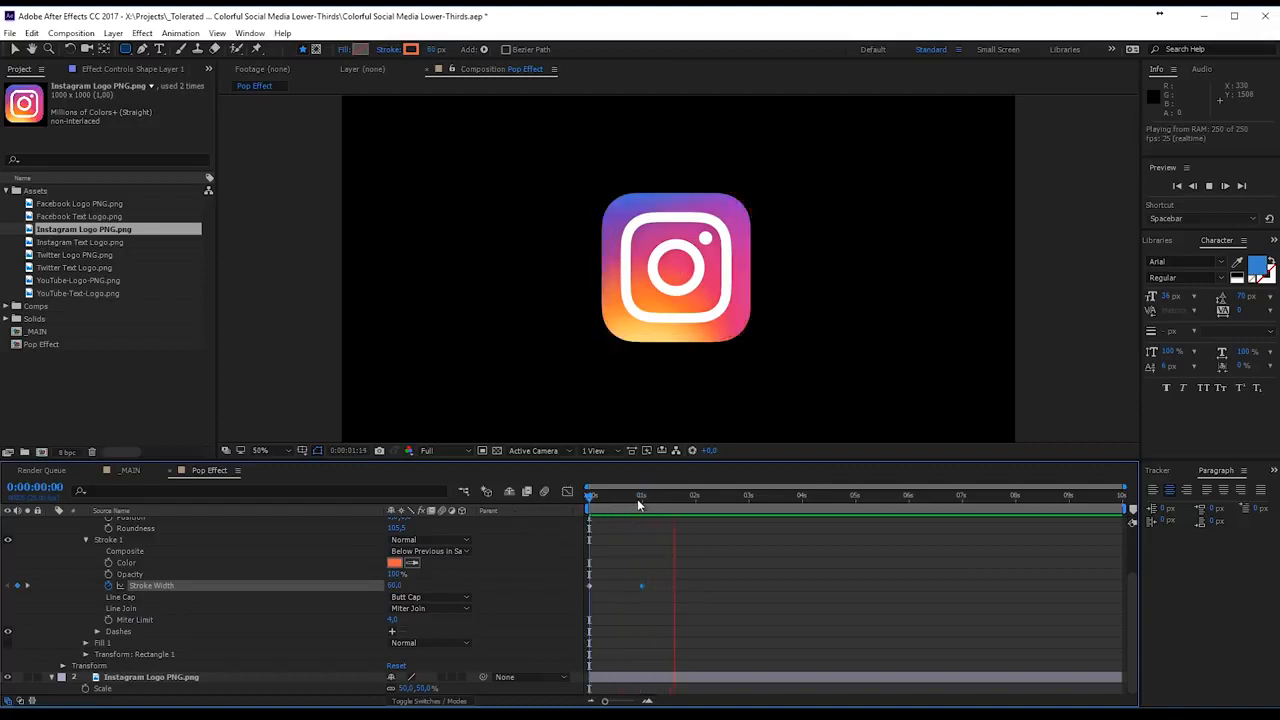
{"action": "key", "text": "space"}
- Add starting keyframes for the shape layer's Scale and Rotation at 0:00:00:00
{"action": "scroll", "coordinate": [240, 563], "scroll_direction": "up", "scroll_amount": 2}
{"action": "left_click", "coordinate": [160, 522]}
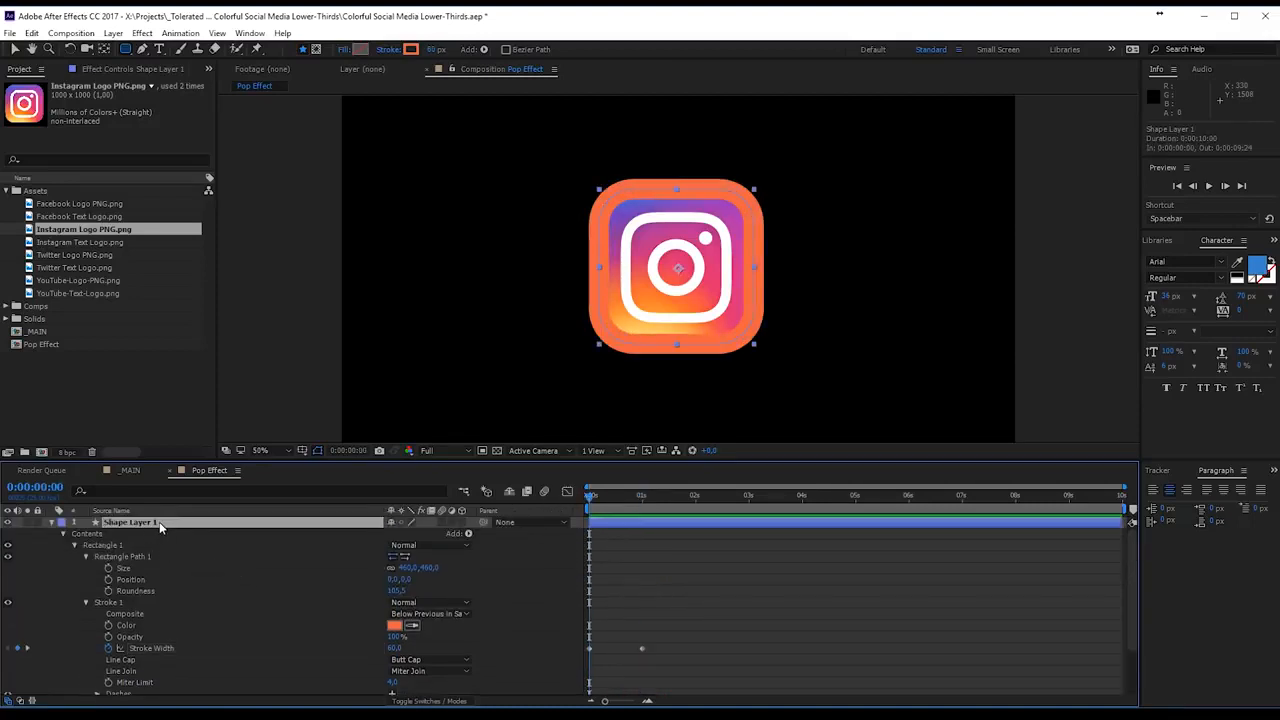
{"action": "key", "text": "s"}
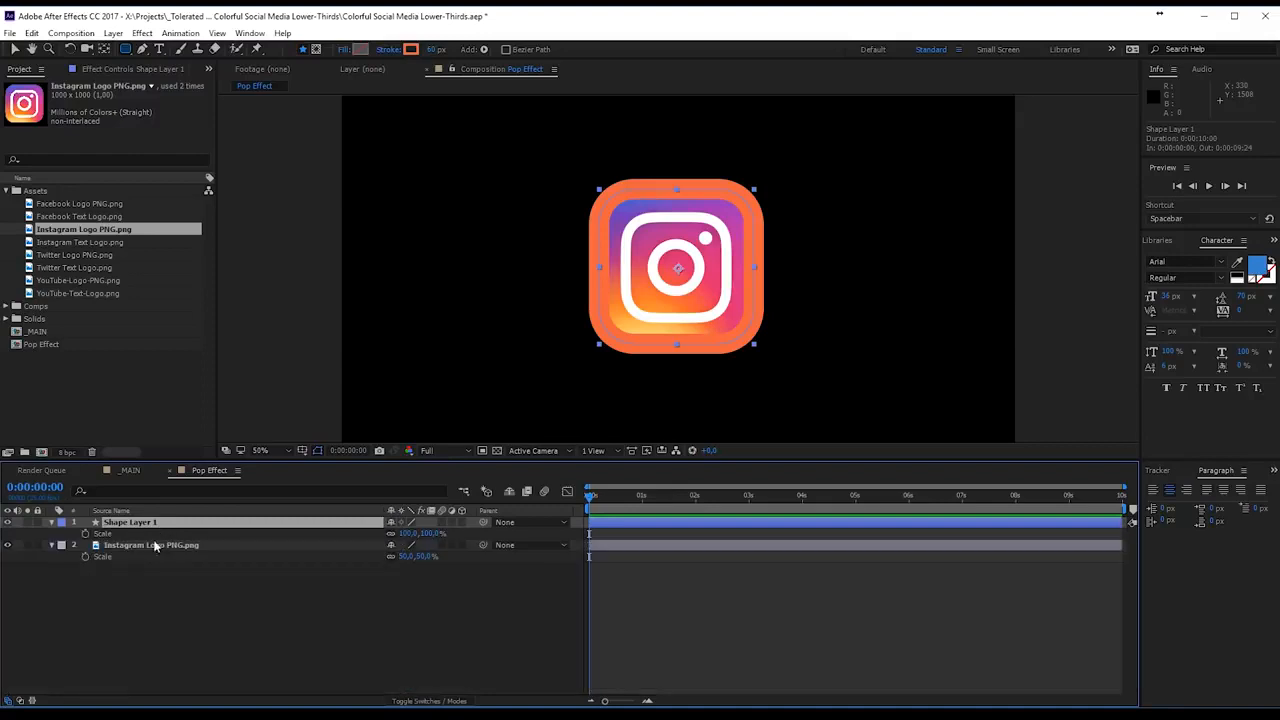
{"action": "key", "text": "shift+r"}
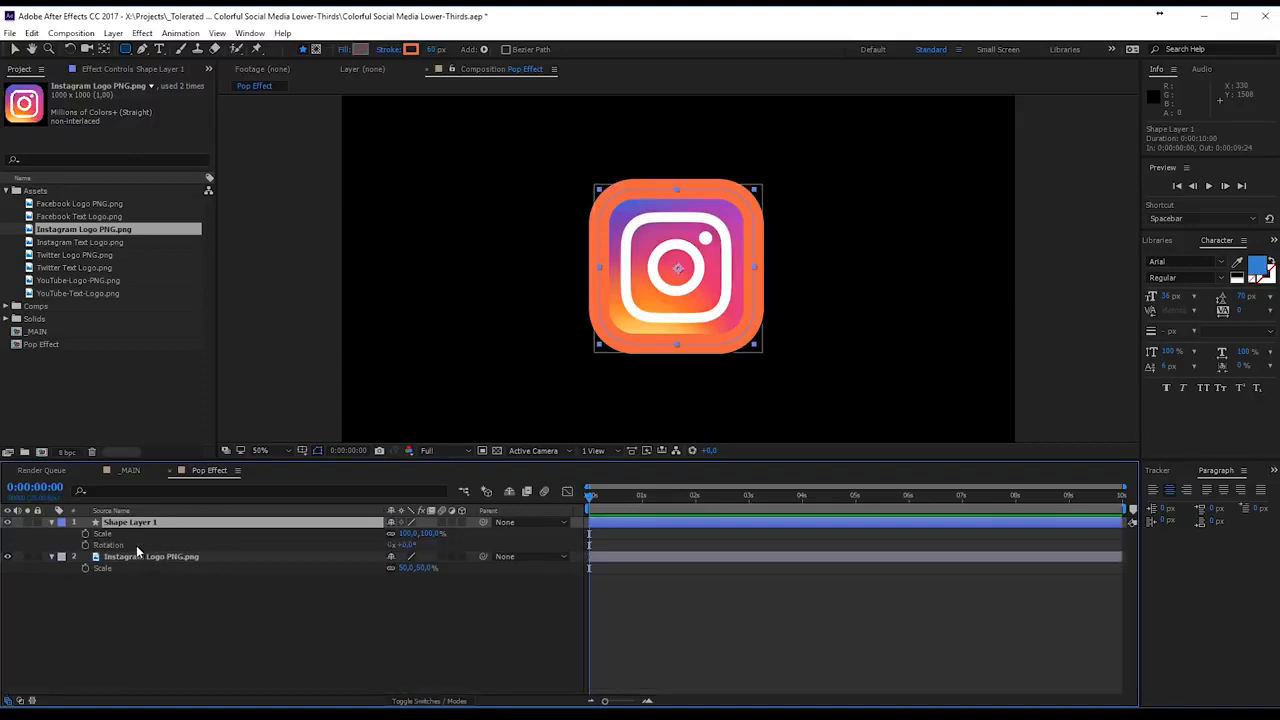
{"action": "left_click", "coordinate": [85, 545]}
{"action": "left_click", "coordinate": [85, 533]}
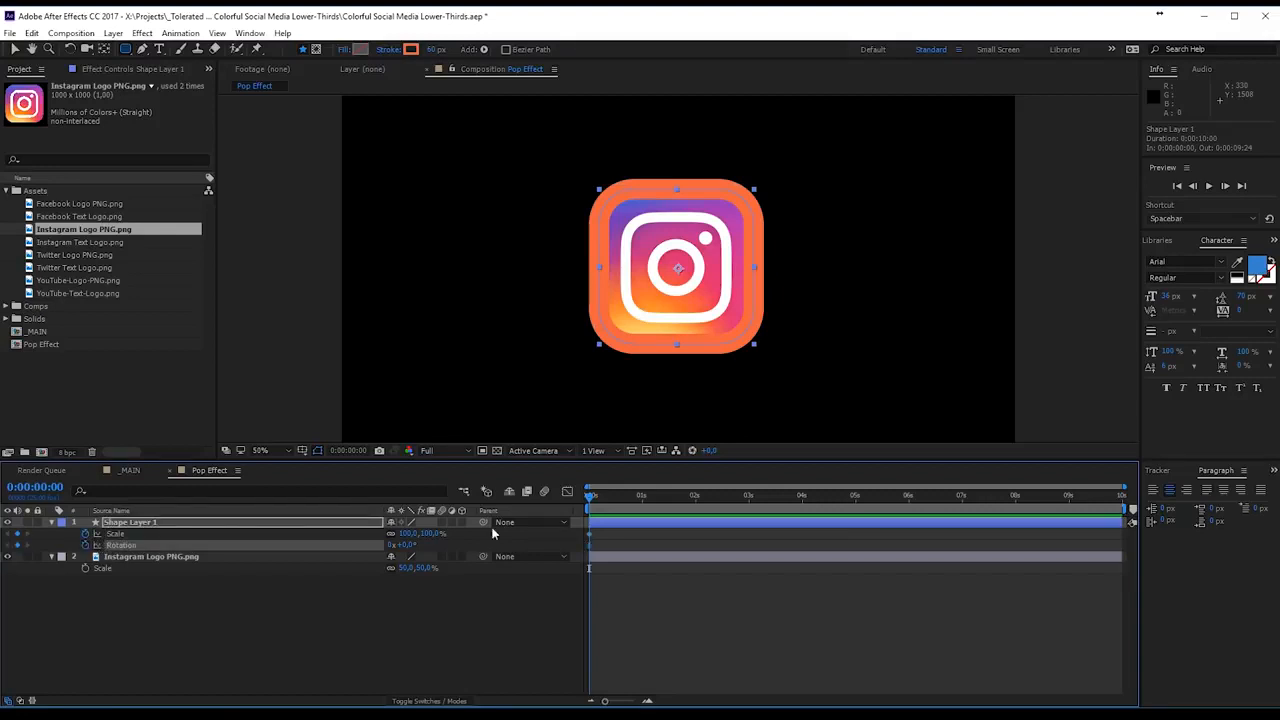
- Add Scale and Rotation keyframes with the same values to the shape layer at 0:00:01:00
{"action": "left_click", "coordinate": [642, 497]}
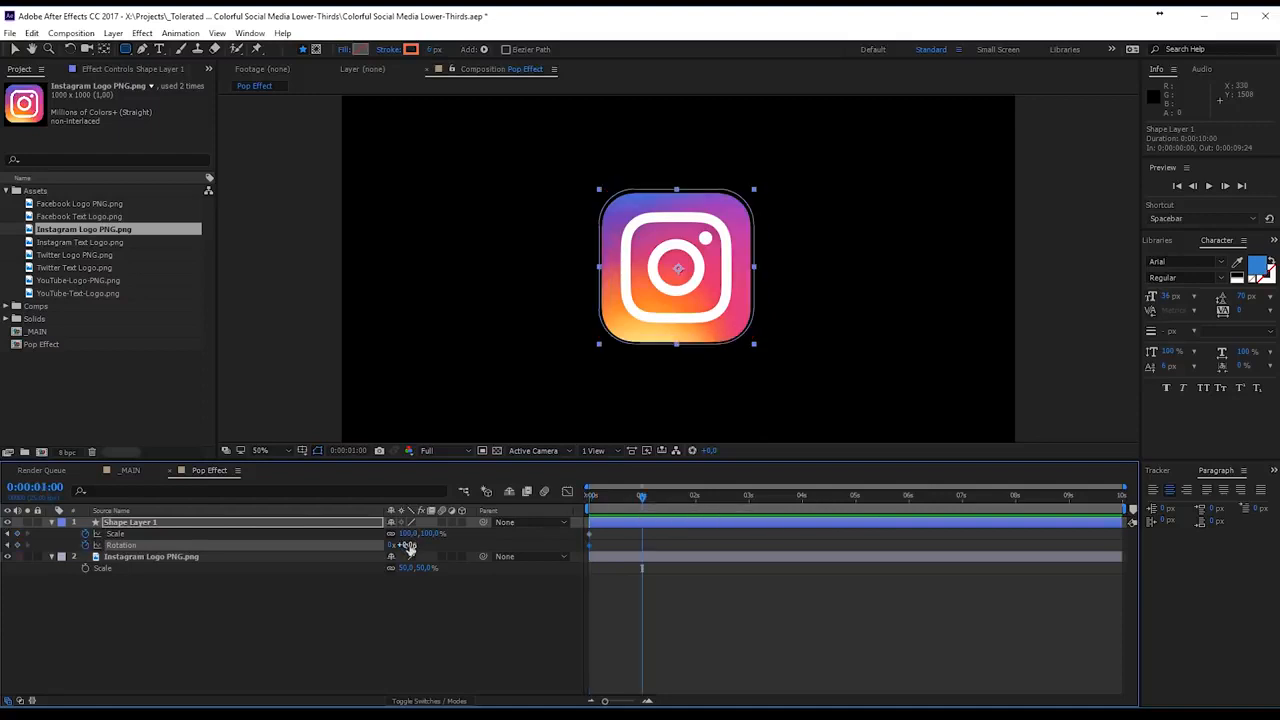
{"action": "left_click", "coordinate": [17, 545]}
{"action": "left_click", "coordinate": [17, 534]}
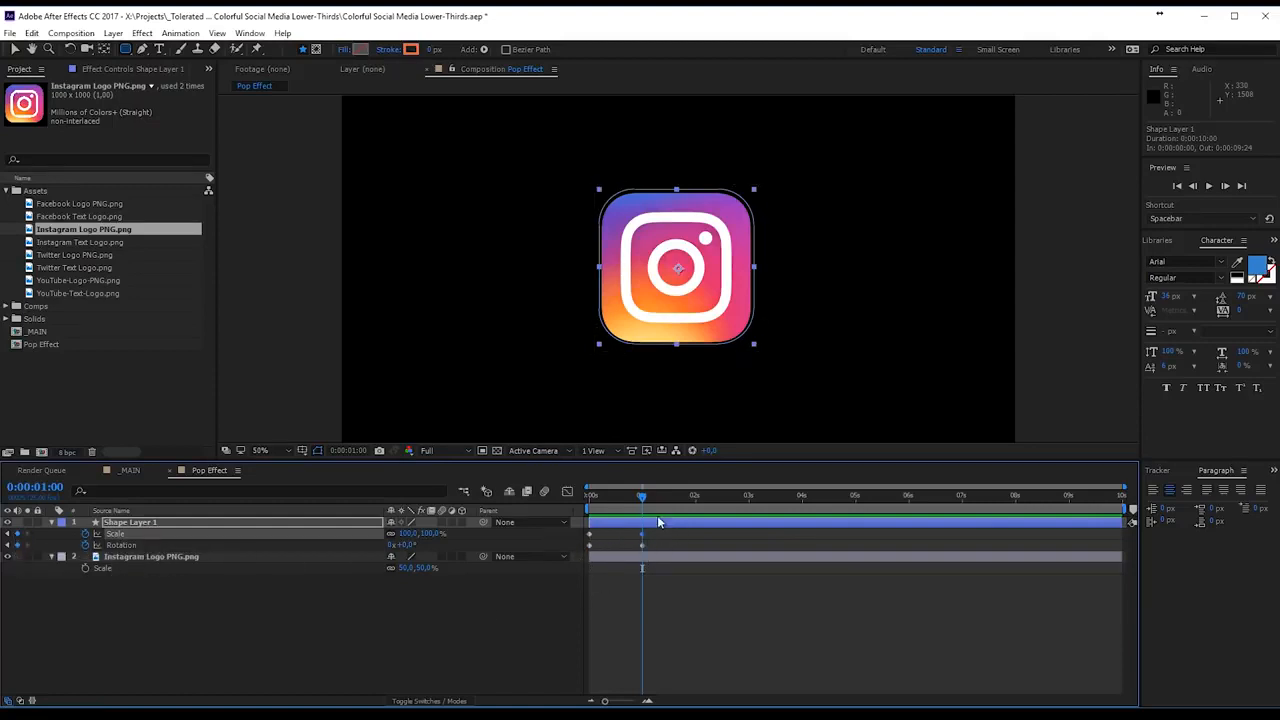
{"action": "key", "text": "Home"}
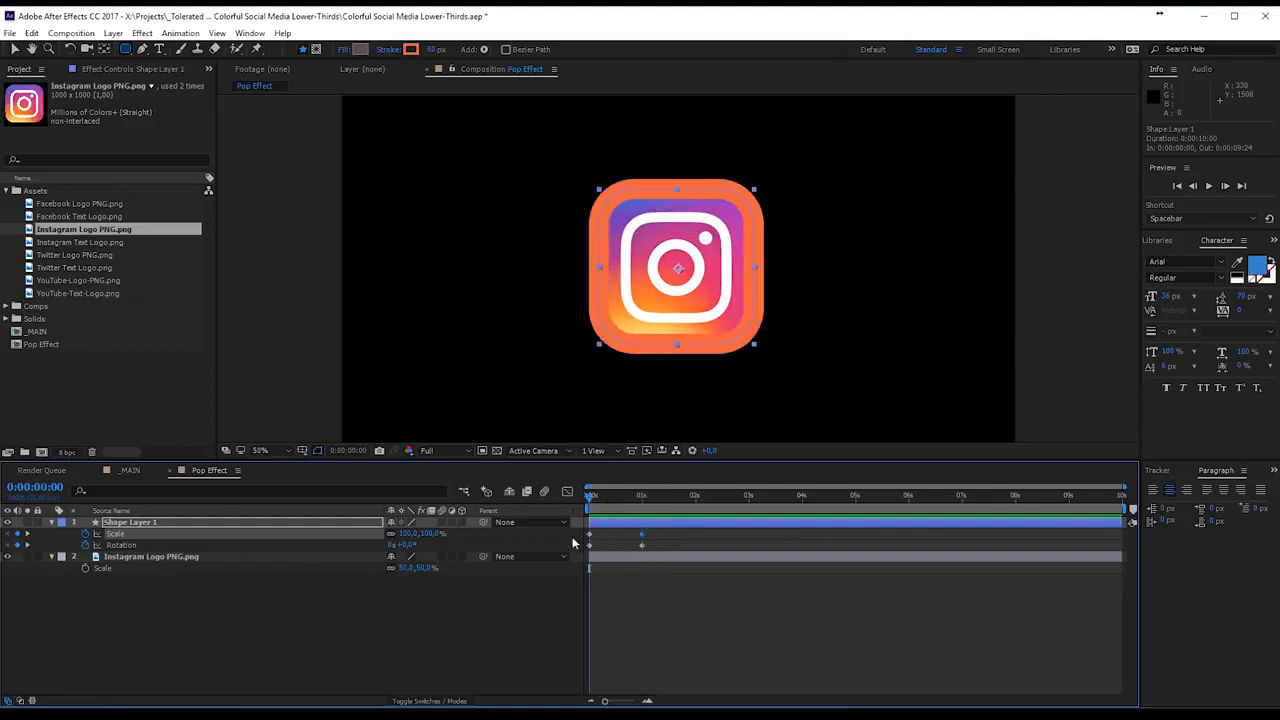
- Set the shape layer's Rotation to 90° and Scale to 0% at 0:00:00:00
{"action": "left_click", "coordinate": [405, 544]}
{"action": "type", "text": "90"}
{"action": "key", "text": "Return"}
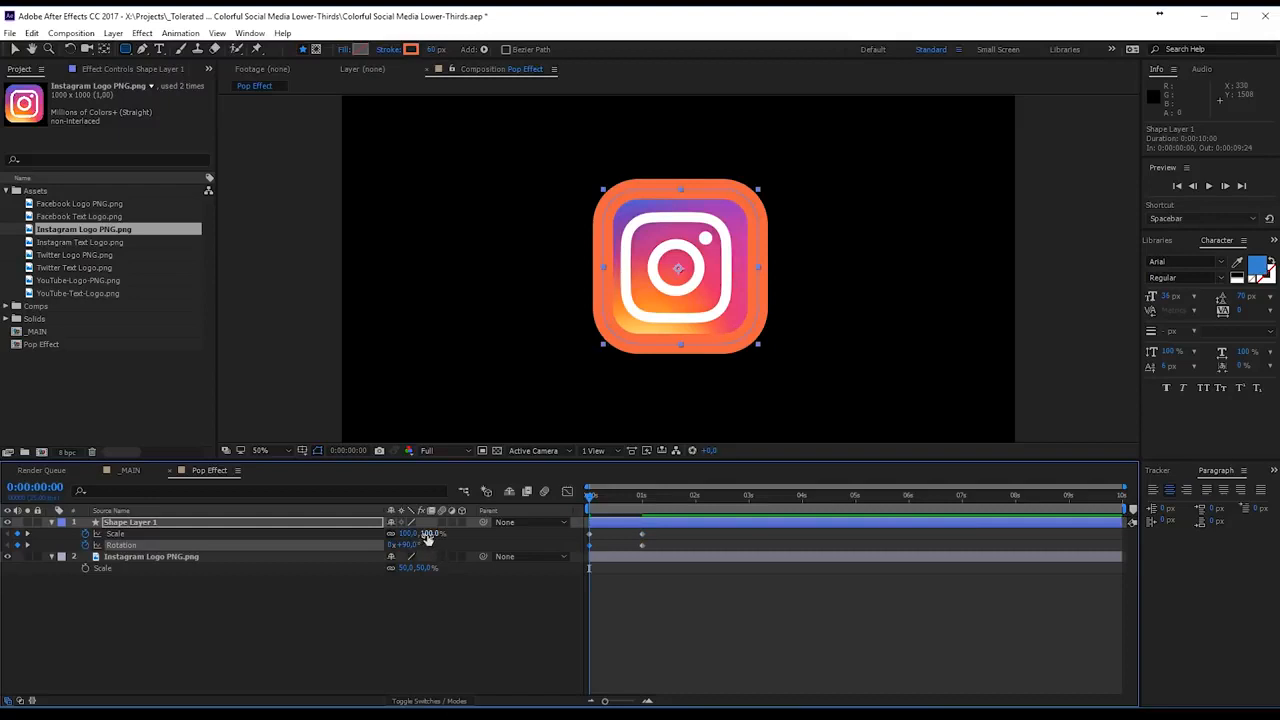
{"action": "left_click", "coordinate": [429, 534]}
{"action": "type", "text": "0"}
{"action": "key", "text": "Return"}
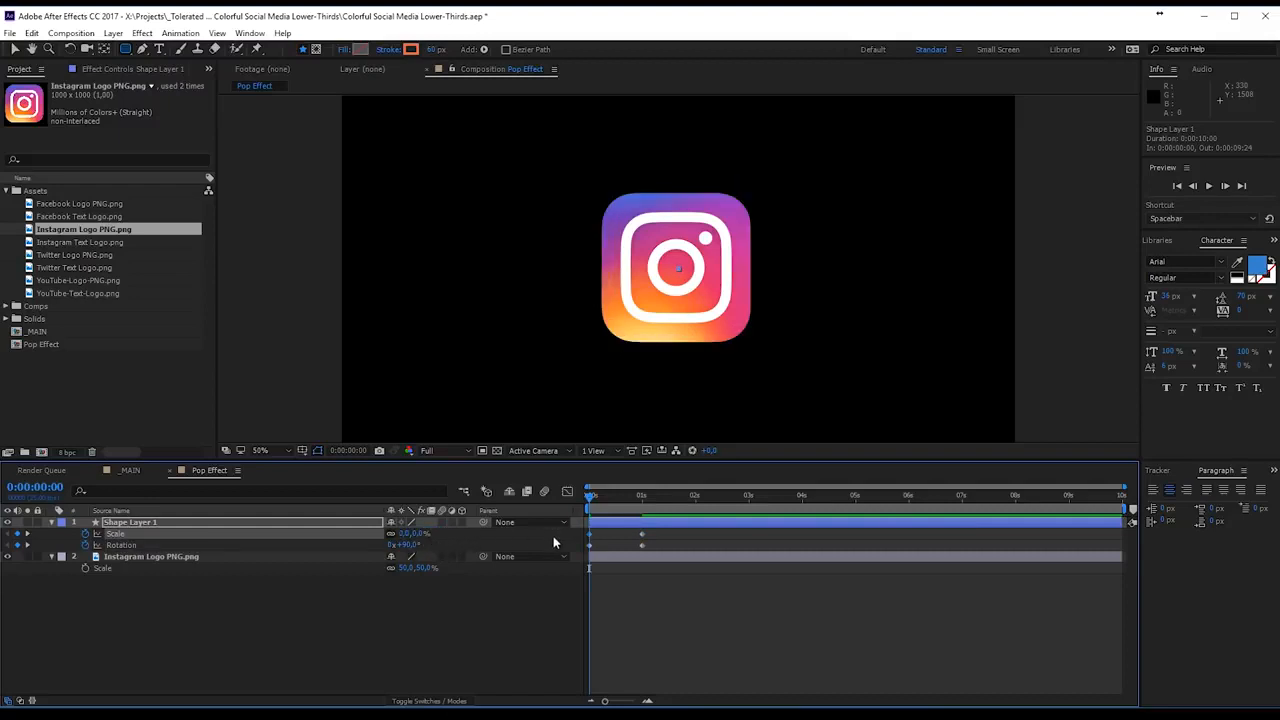
- Hide the Instagram logo layer and preview the rectangle's scale and rotation animation
{"action": "key", "text": "space"}
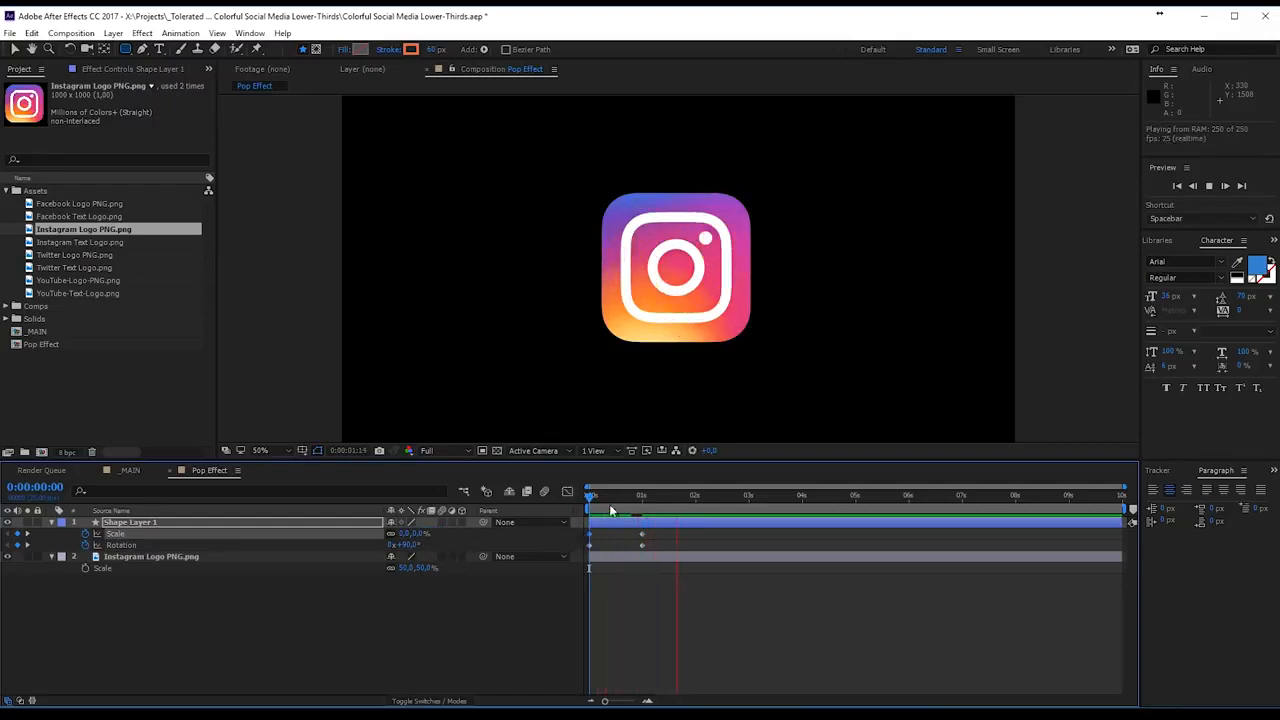
{"action": "key", "text": "space"}
{"action": "left_click", "coordinate": [9, 558]}
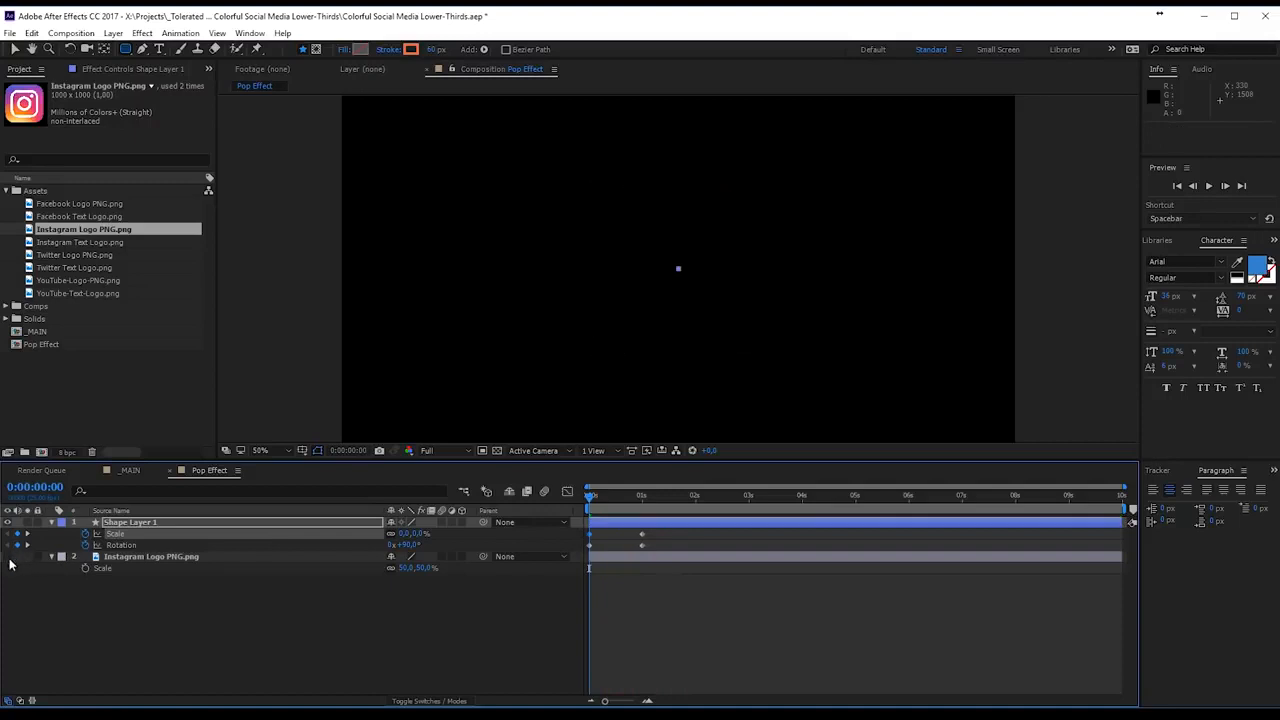
{"action": "key", "text": "space"}
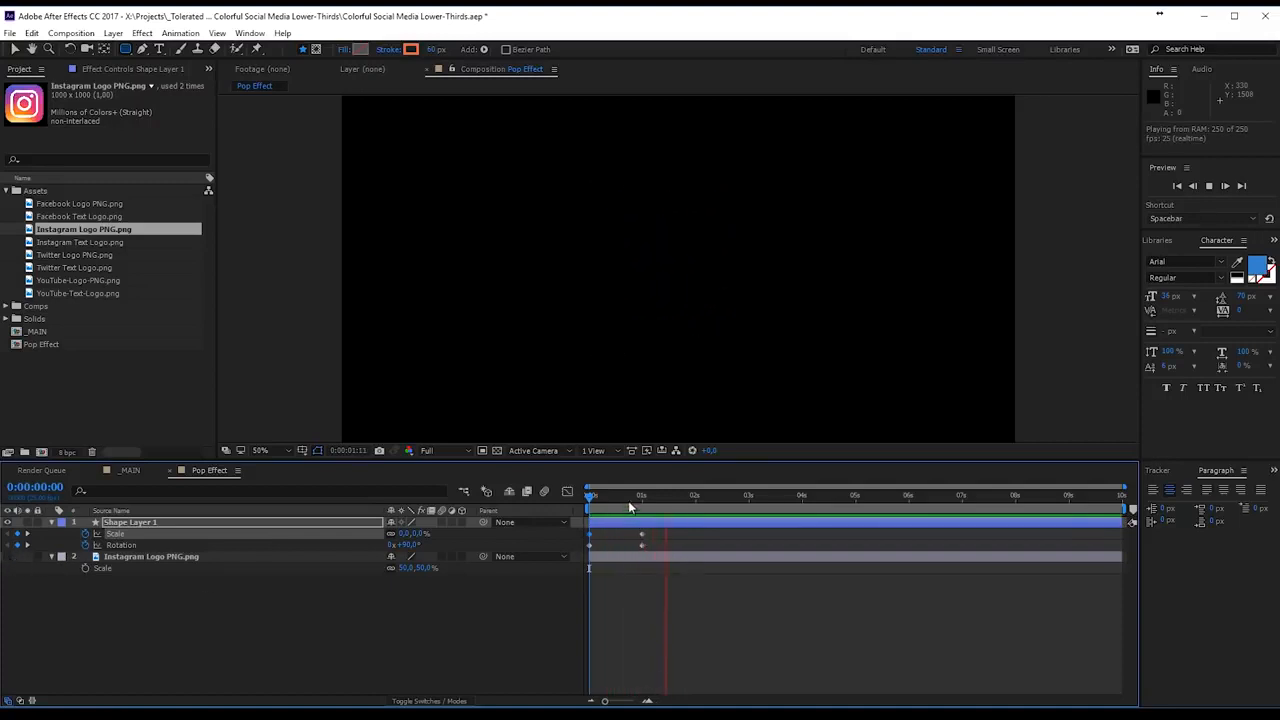
{"action": "key", "text": "space"}
- Apply Easy Ease to Shape Layer 1's Stroke Width, Scale and Rotation keyframes at 0:00:01:00
{"action": "left_click_drag", "start_coordinate": [627, 529], "coordinate": [647, 547]}
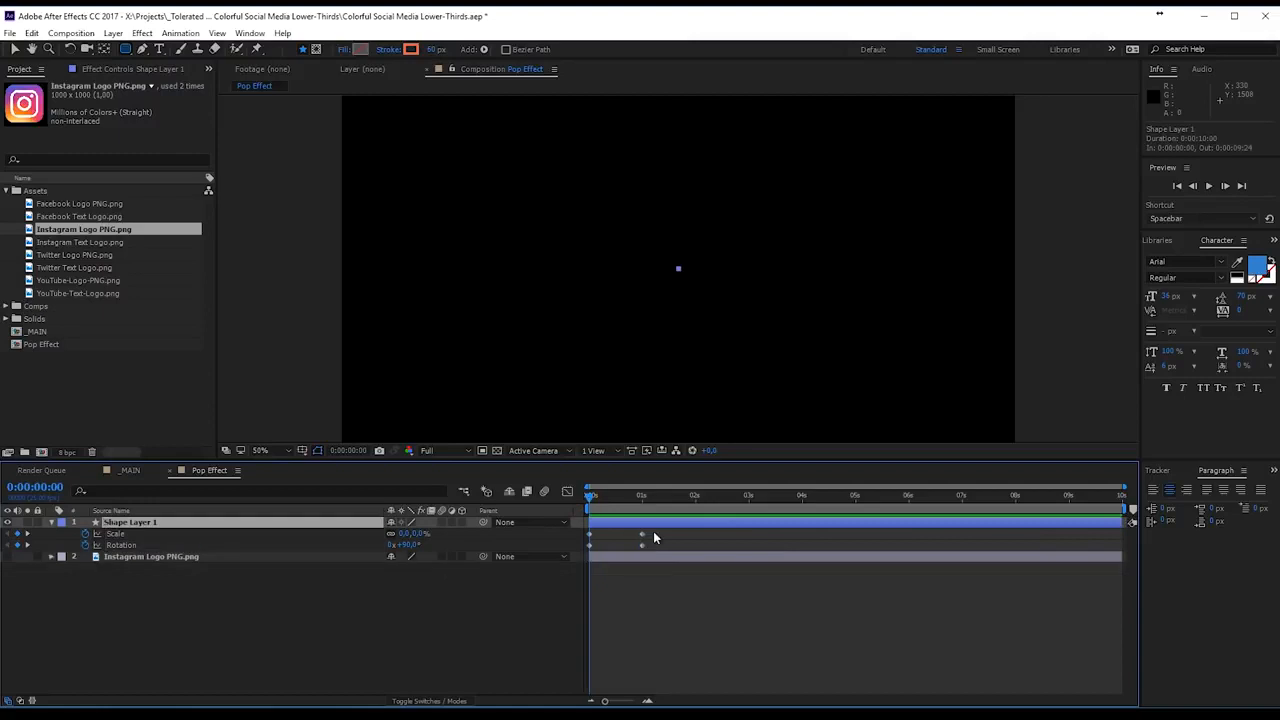
{"action": "key", "text": "u"}
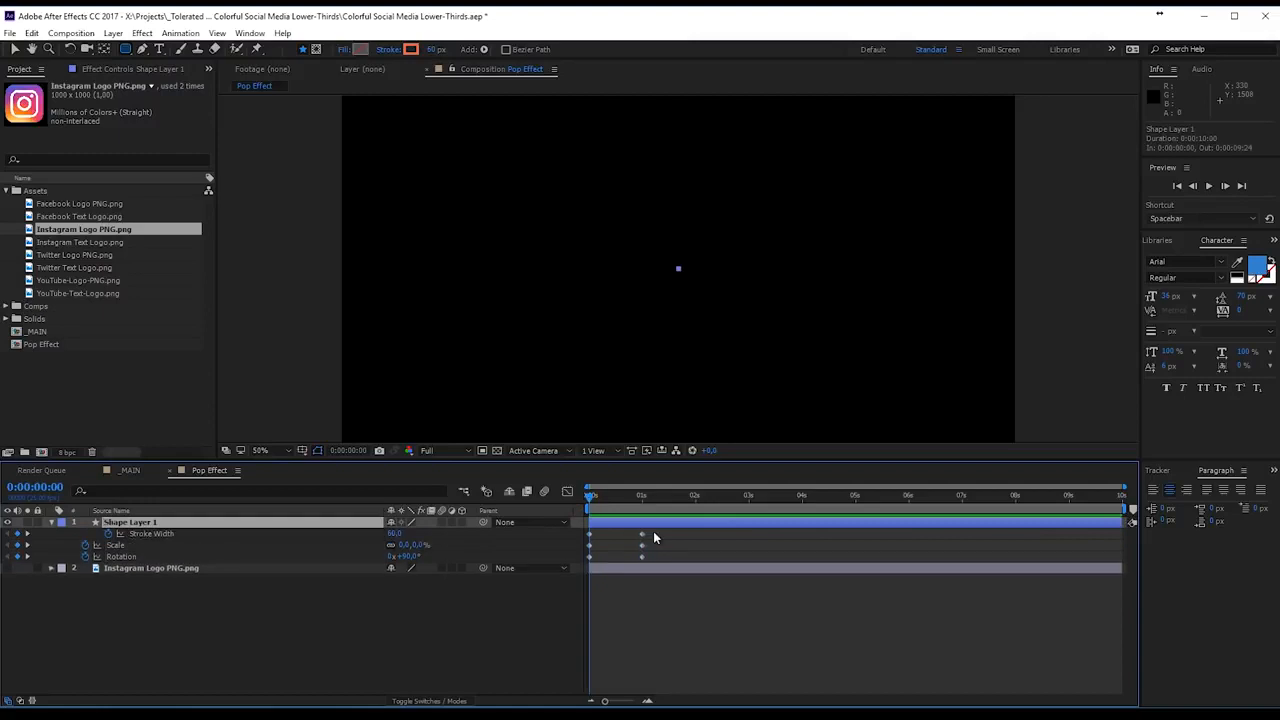
{"action": "left_click_drag", "start_coordinate": [653, 531], "coordinate": [630, 560]}
{"action": "left_click", "coordinate": [625, 543]}
{"action": "right_click", "coordinate": [642, 556]}
{"action": "mouse_move", "coordinate": [664, 550]}
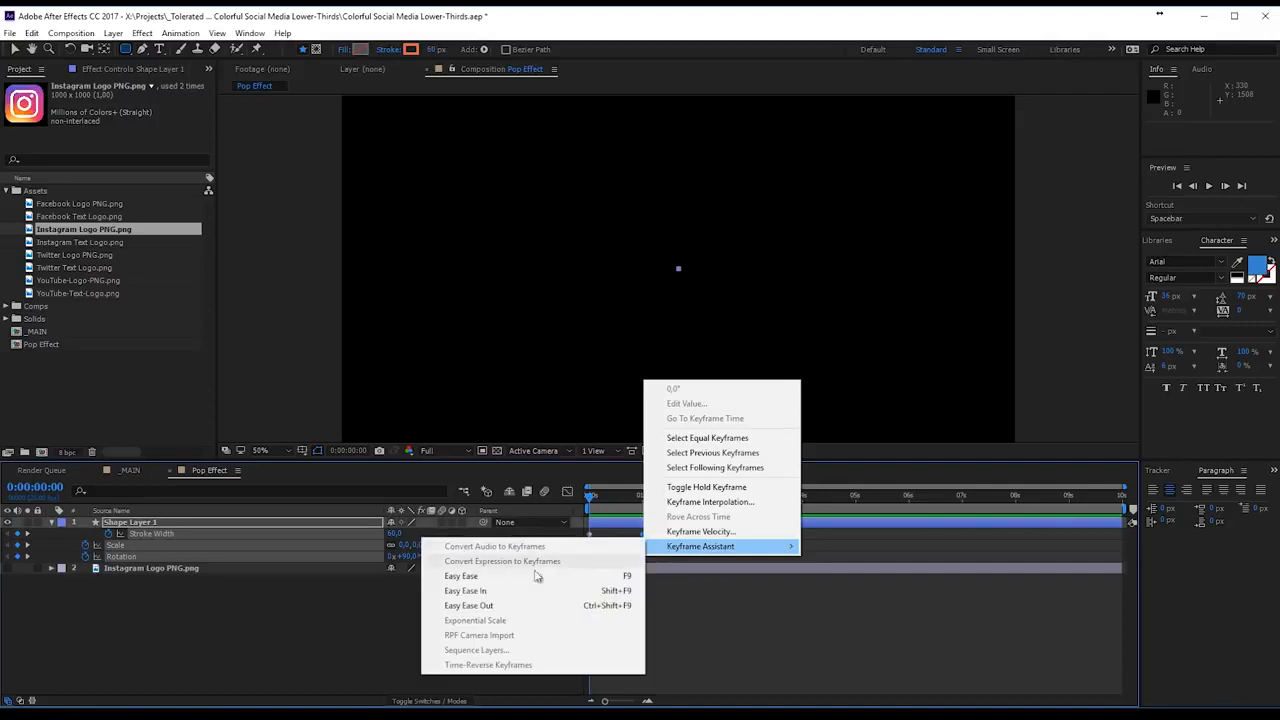
{"action": "left_click", "coordinate": [497, 578]}
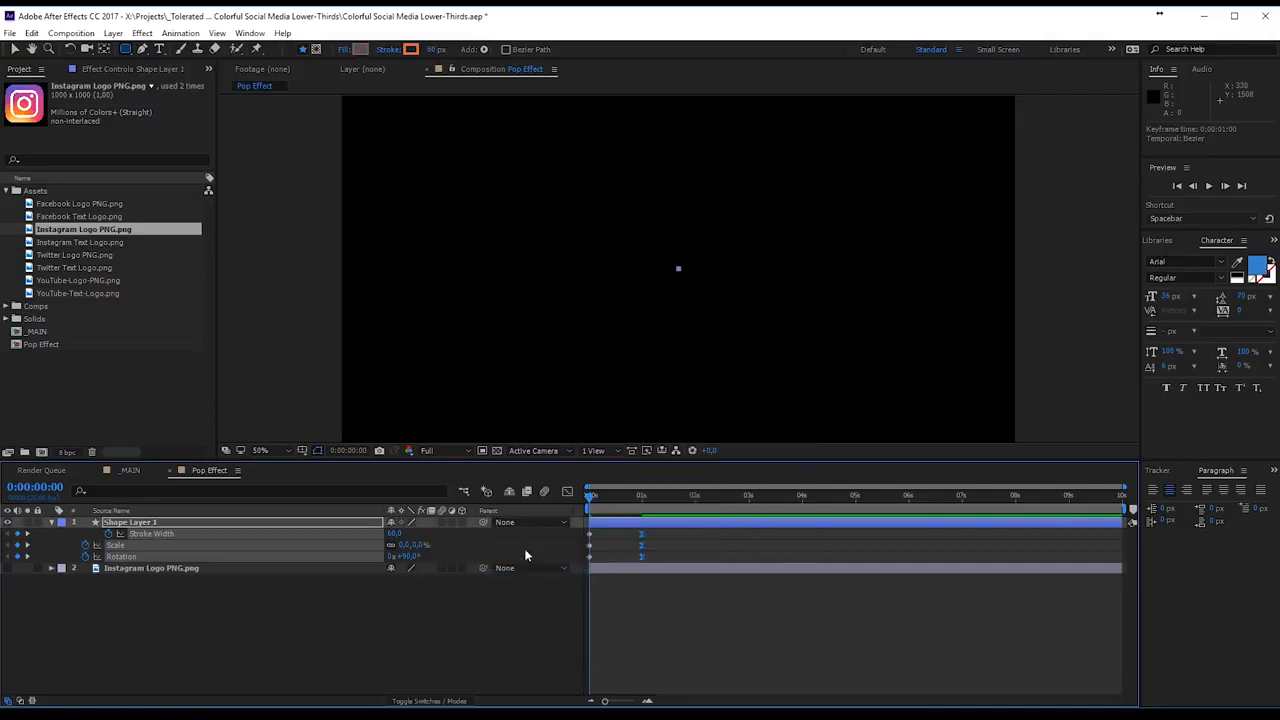
- Lengthen the incoming ease of the three ending keyframes in the speed graph so the motion starts fast and slows down
{"action": "left_click", "coordinate": [568, 492]}
{"action": "left_click_drag", "start_coordinate": [662, 572], "coordinate": [638, 598]}
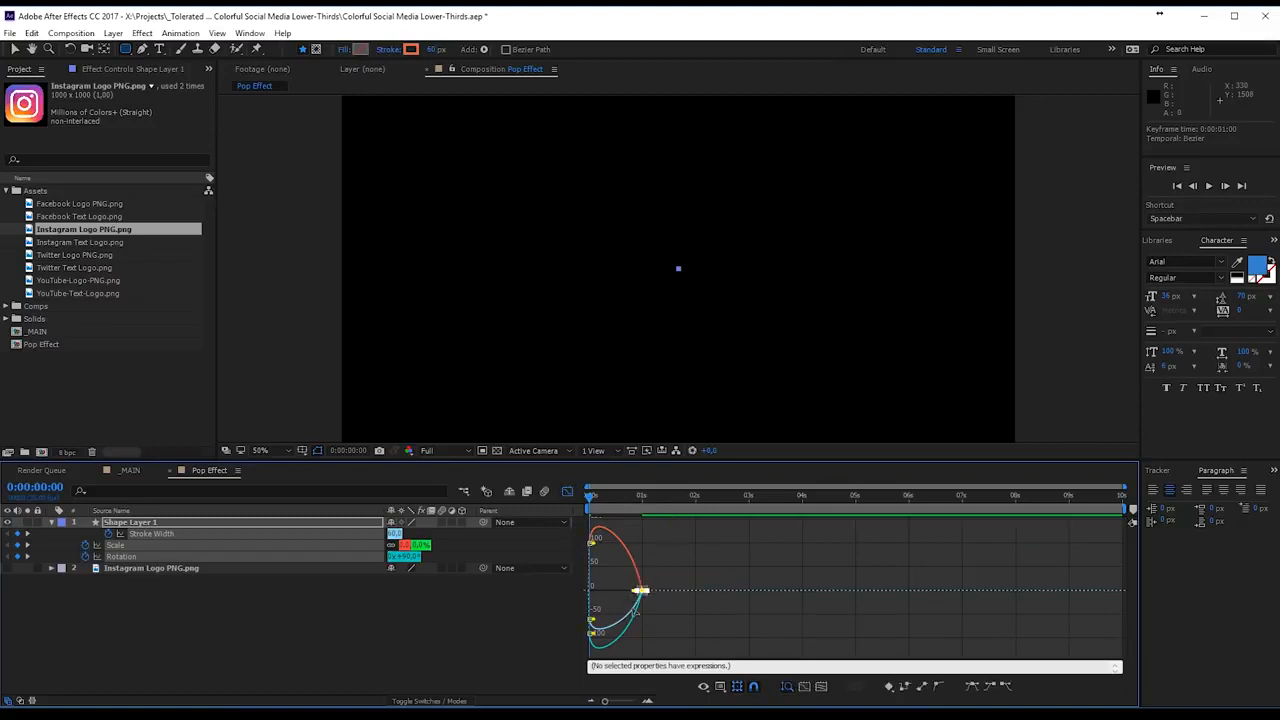
{"action": "left_click", "coordinate": [704, 685]}
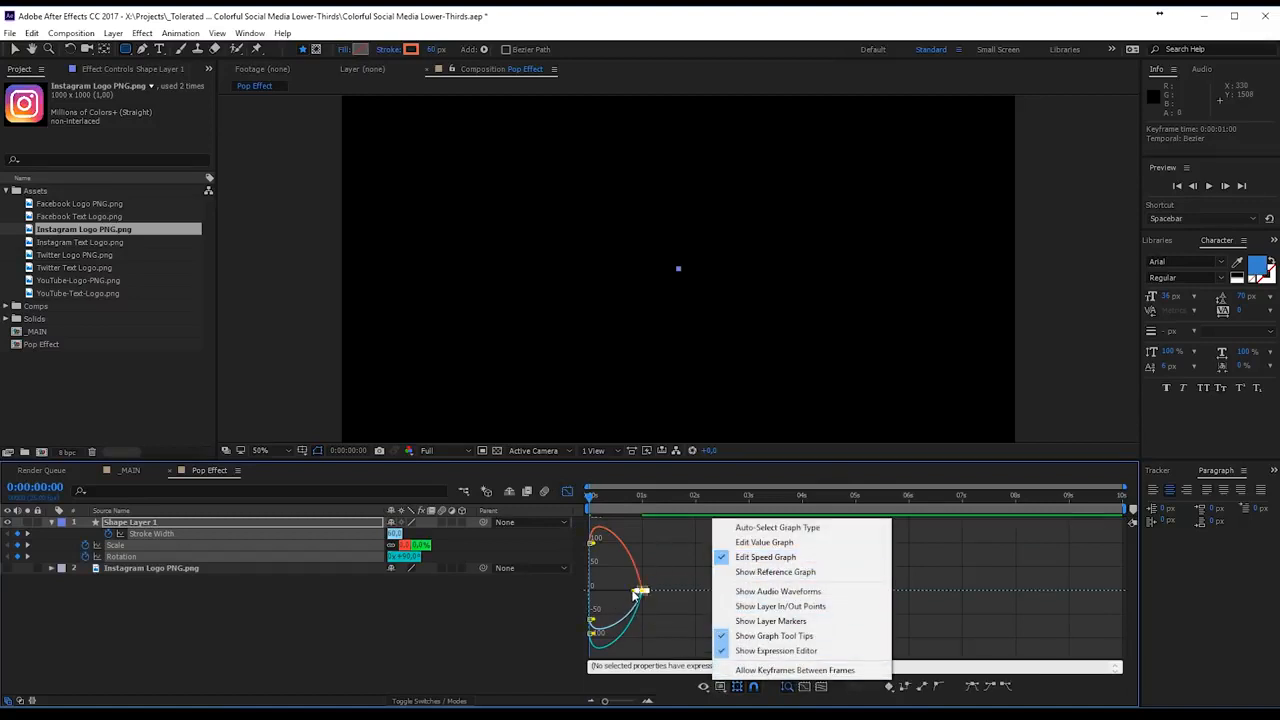
{"action": "left_click", "coordinate": [634, 593]}
{"action": "left_click_drag", "start_coordinate": [634, 593], "coordinate": [607, 594]}
{"action": "left_click", "coordinate": [567, 491]}
- Preview the eased animation and move the three ending keyframes to about 0:00:00:12
{"action": "key", "text": "space"}
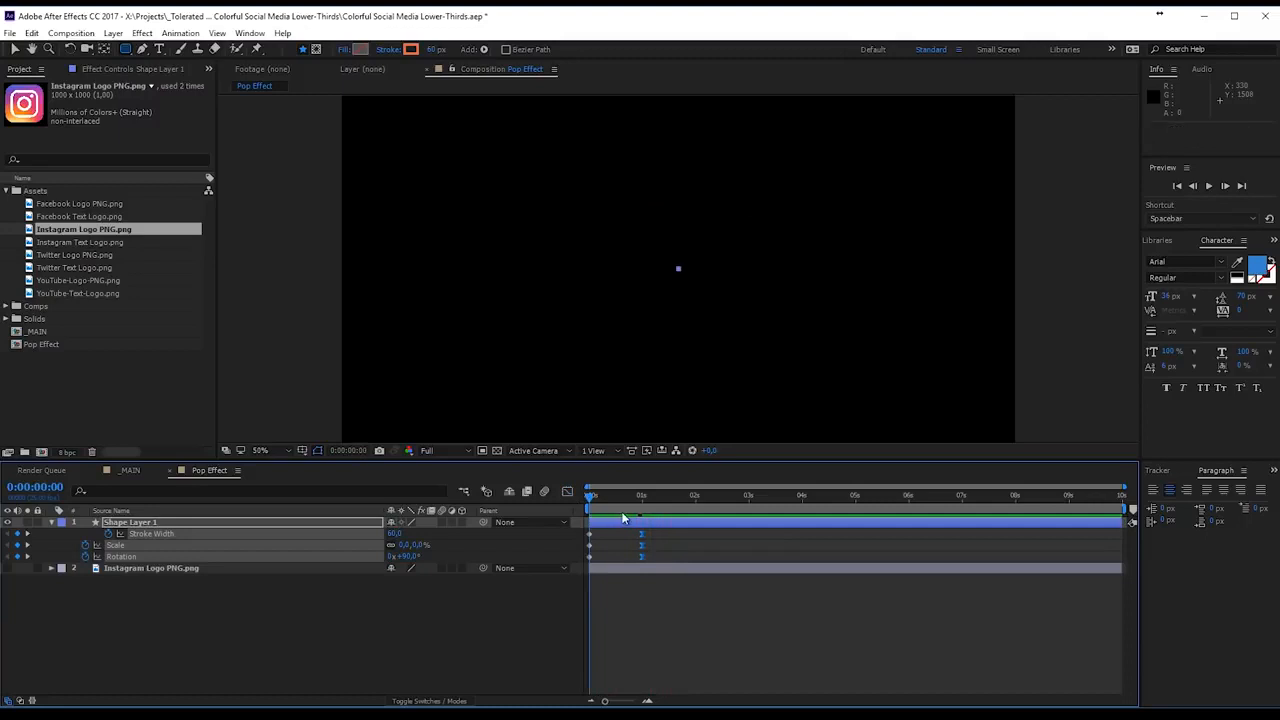
{"action": "key", "text": "space"}
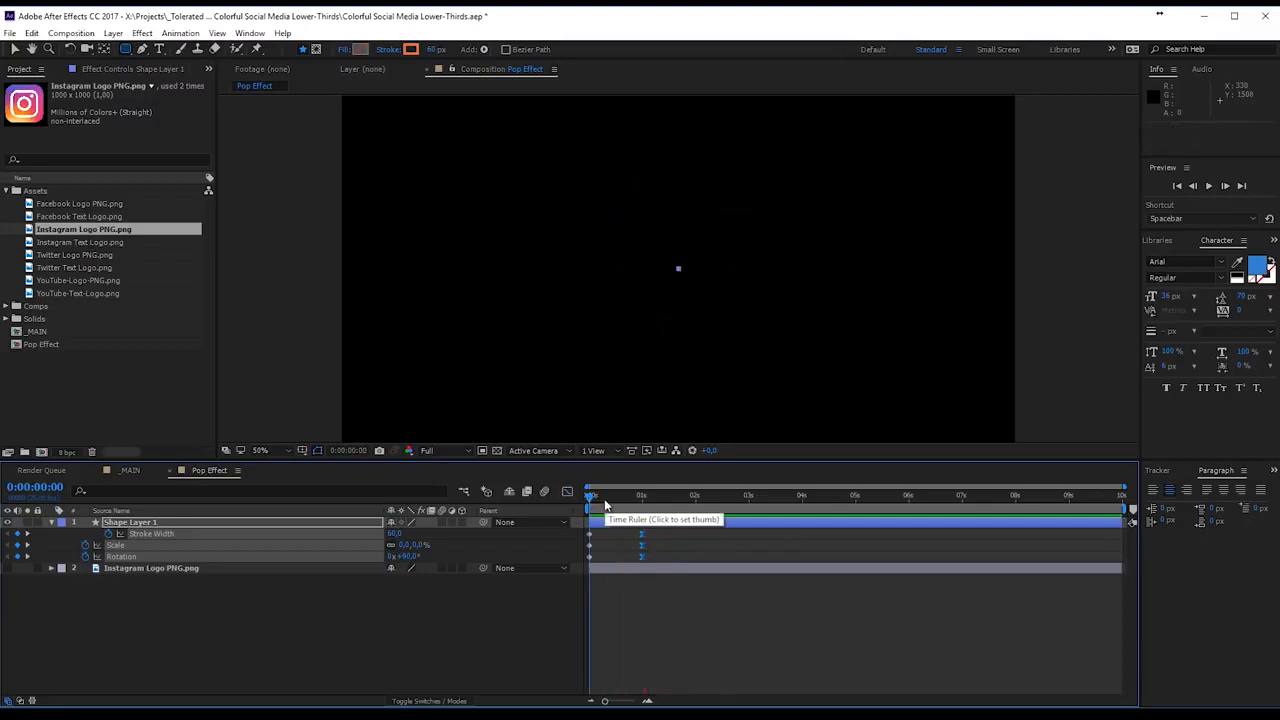
{"action": "mouse_move", "coordinate": [604, 508]}
{"action": "left_mouse_down"}
{"action": "mouse_move", "coordinate": [635, 510]}
{"action": "mouse_move", "coordinate": [616, 511]}
{"action": "mouse_move", "coordinate": [645, 540]}
{"action": "mouse_move", "coordinate": [615, 540]}
{"action": "mouse_move", "coordinate": [600, 514]}
{"action": "mouse_move", "coordinate": [617, 514]}
{"action": "left_mouse_up"}
{"action": "key", "text": "space"}
{"action": "left_click", "coordinate": [632, 540]}
{"action": "left_click", "coordinate": [630, 522]}
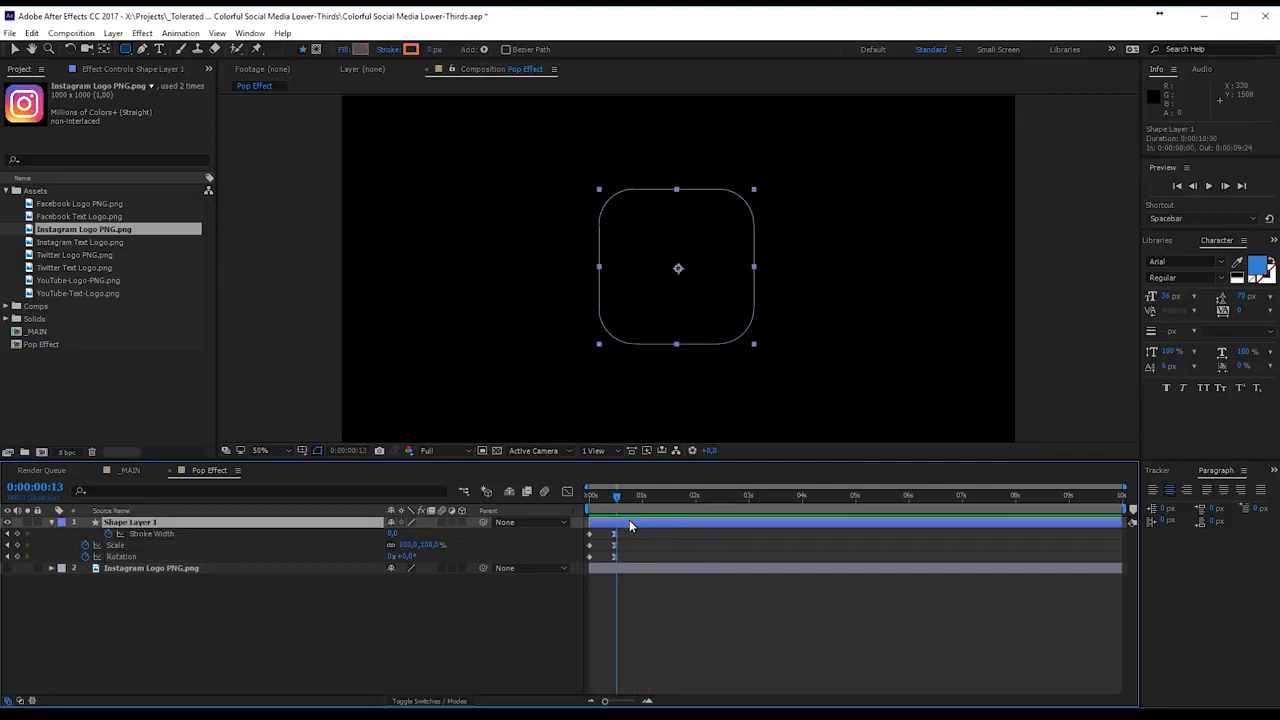
- Duplicate Shape Layer 1, offset the copy to start at 0:00:00:02, and preview the staggered shapes
{"action": "left_click", "coordinate": [32, 33]}
{"action": "left_click", "coordinate": [40, 206]}
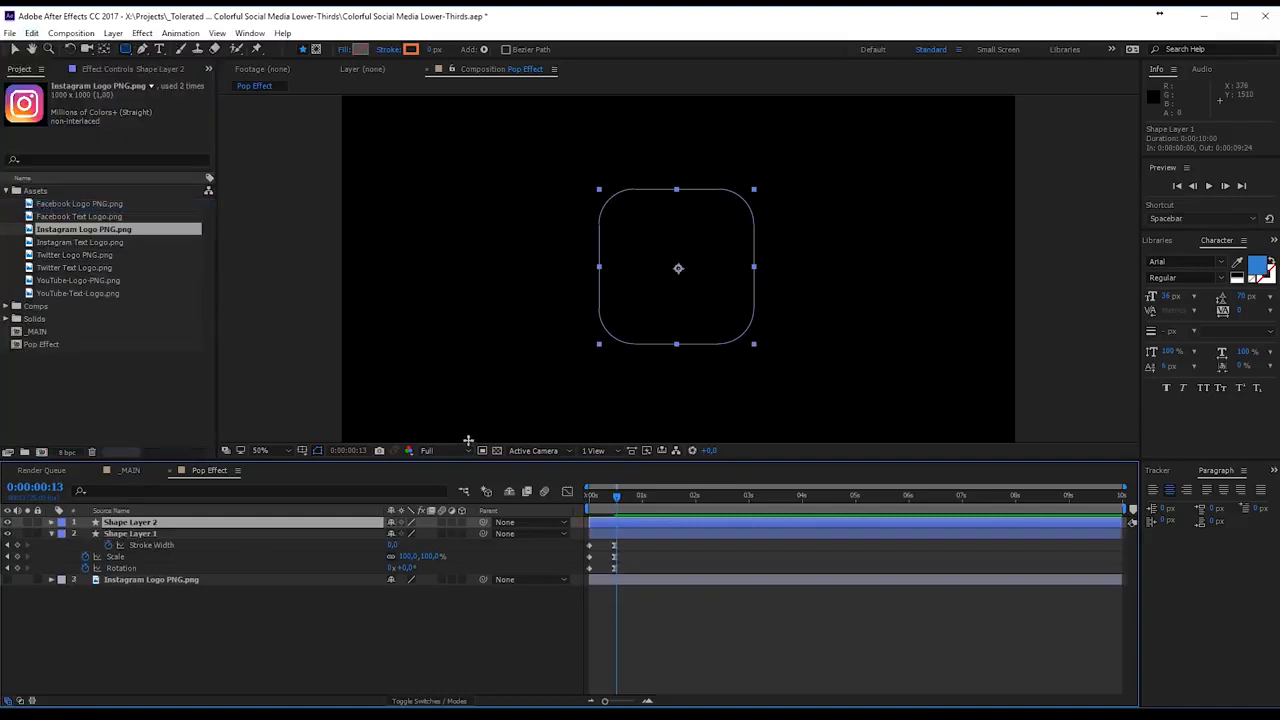
{"action": "key", "text": "u"}
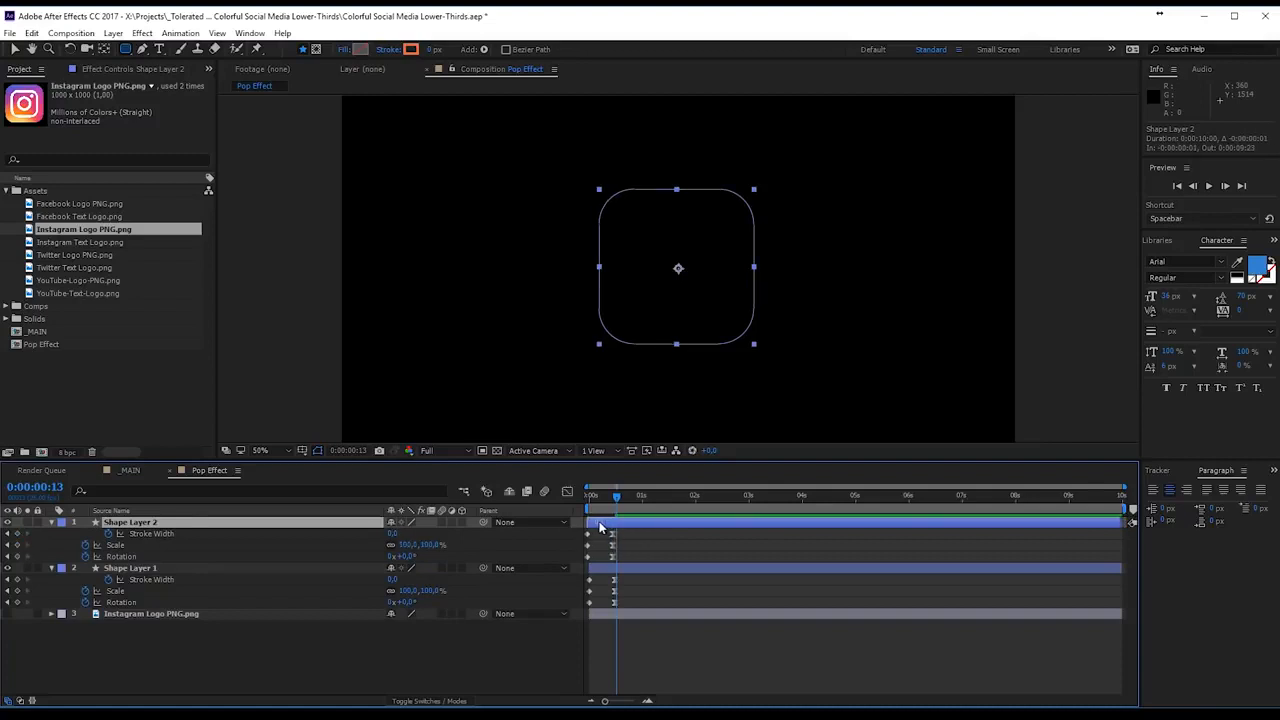
{"action": "left_click", "coordinate": [647, 701]}
{"action": "left_click_drag", "start_coordinate": [693, 703], "coordinate": [625, 611]}
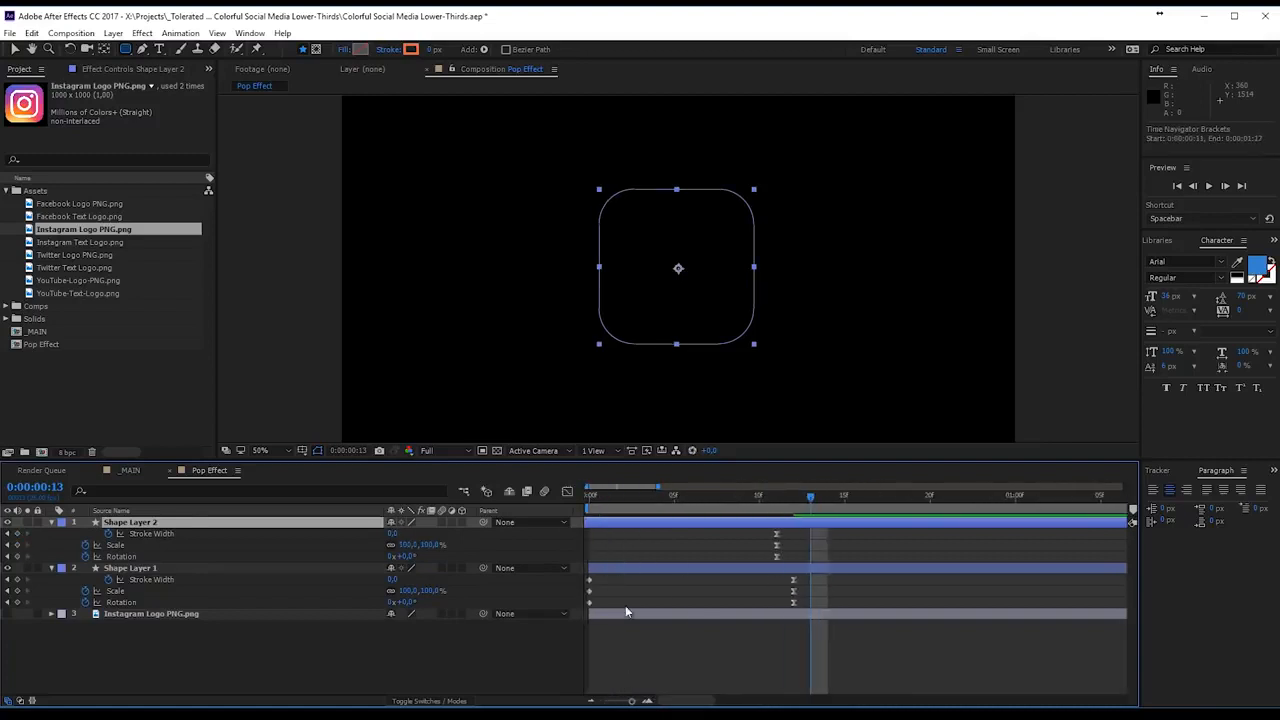
{"action": "left_click_drag", "start_coordinate": [615, 522], "coordinate": [653, 529]}
{"action": "key", "text": "space"}
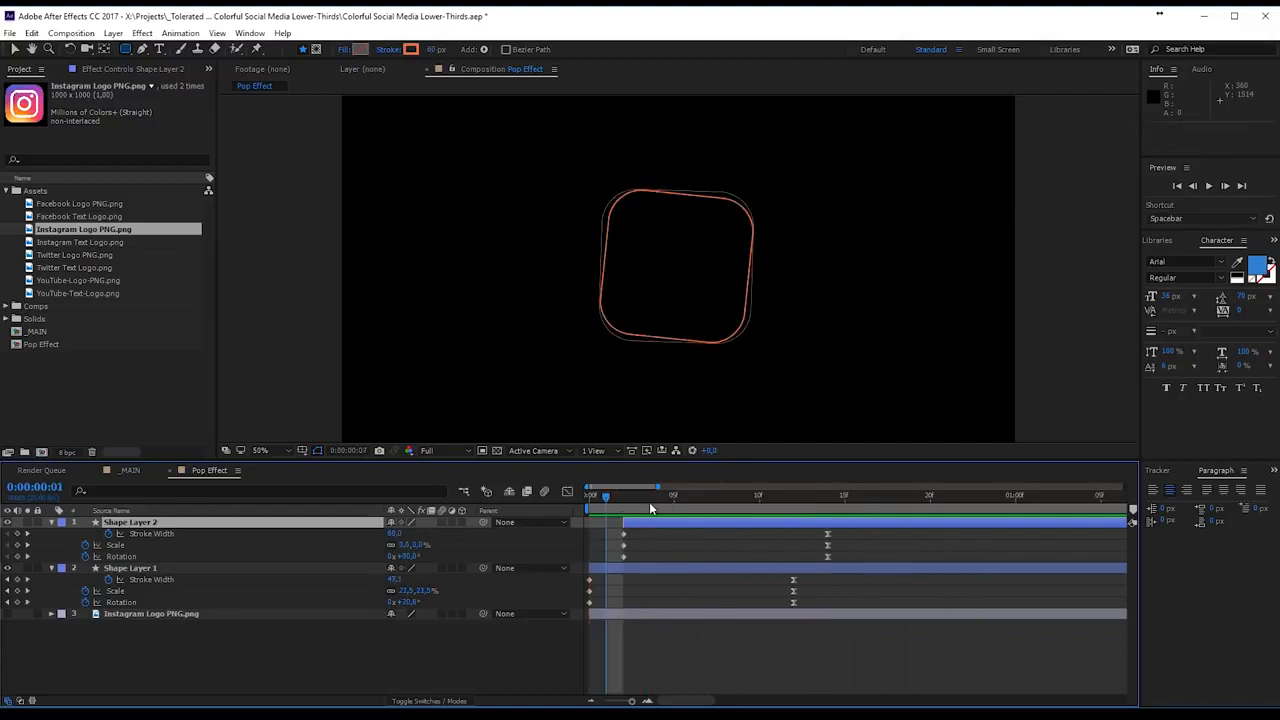
{"action": "key", "text": "space"}
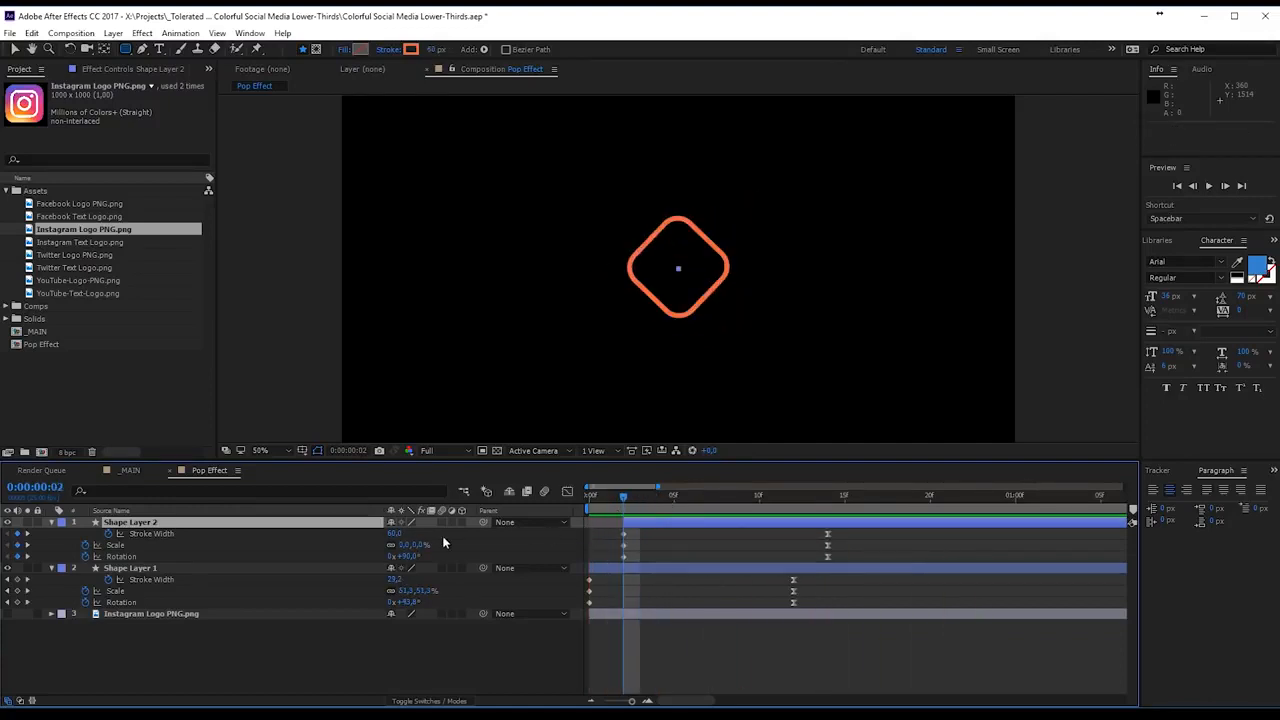
- Set the duplicated shape's Stroke Width to 100 at its starting keyframe at 0:00:00:02 and preview it
{"action": "left_click", "coordinate": [52, 522]}
{"action": "left_click", "coordinate": [52, 522]}
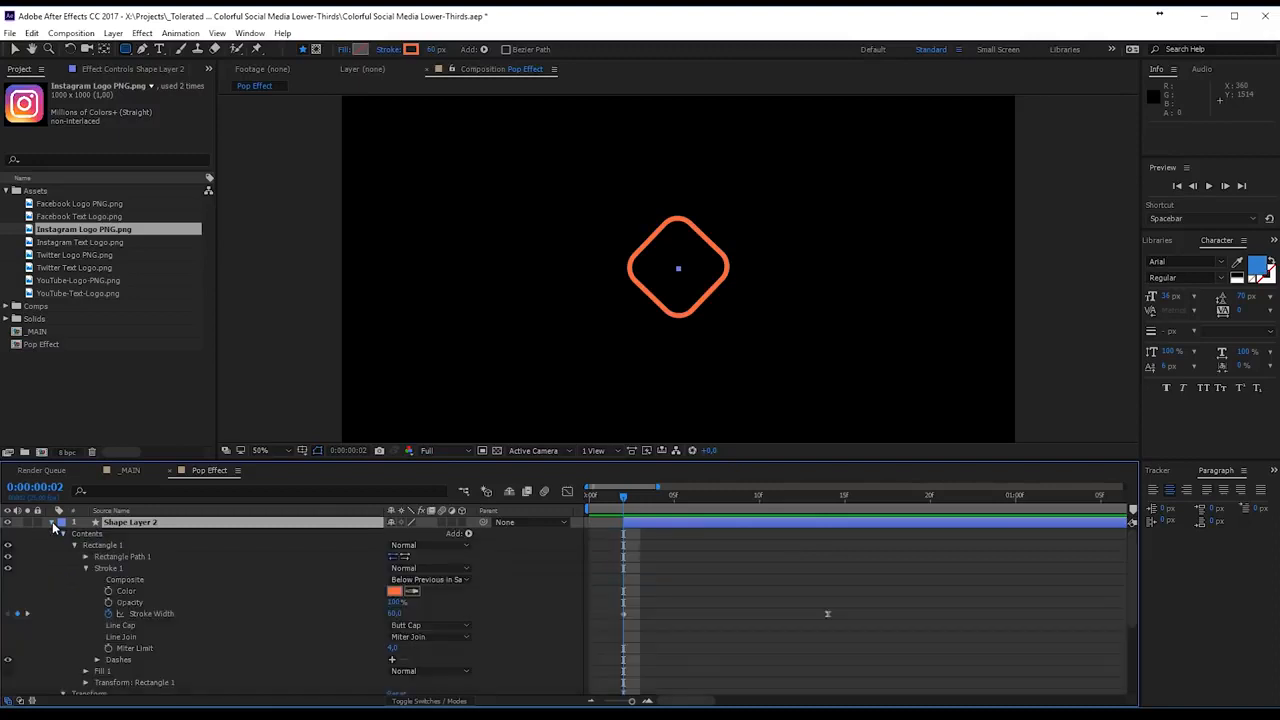
{"action": "scroll", "coordinate": [65, 569], "scroll_direction": "down", "scroll_amount": 1}
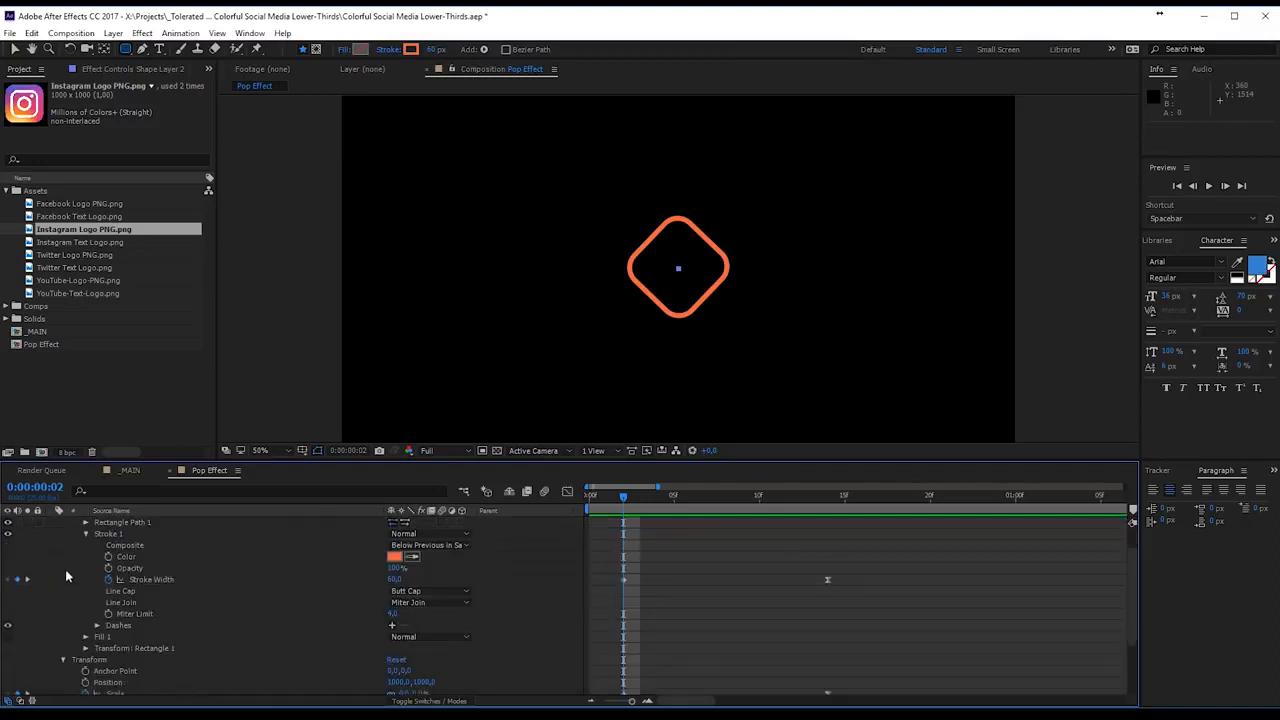
{"action": "left_click", "coordinate": [394, 580]}
{"action": "type", "text": "50"}
{"action": "key", "text": "Return"}
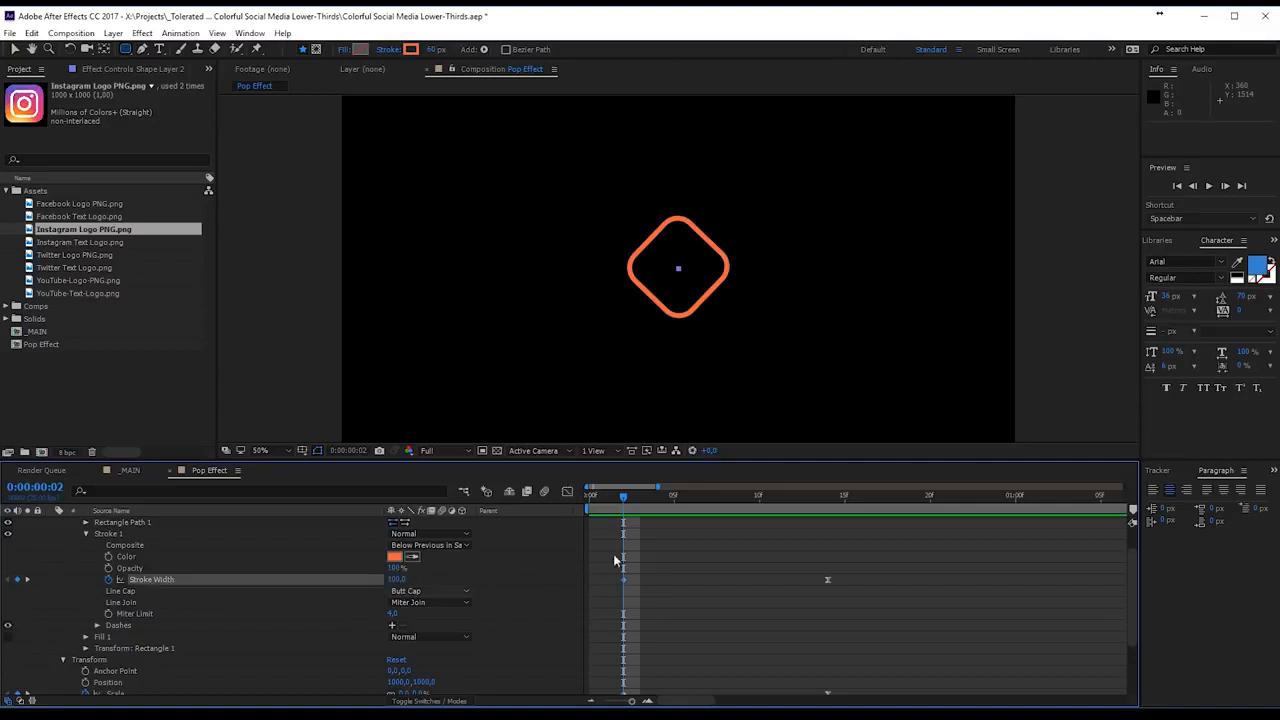
{"action": "key", "text": "space"}
{"action": "key", "text": "space"}
{"action": "scroll", "coordinate": [657, 528], "scroll_direction": "up", "scroll_amount": 1}
{"action": "left_click", "coordinate": [652, 524]}
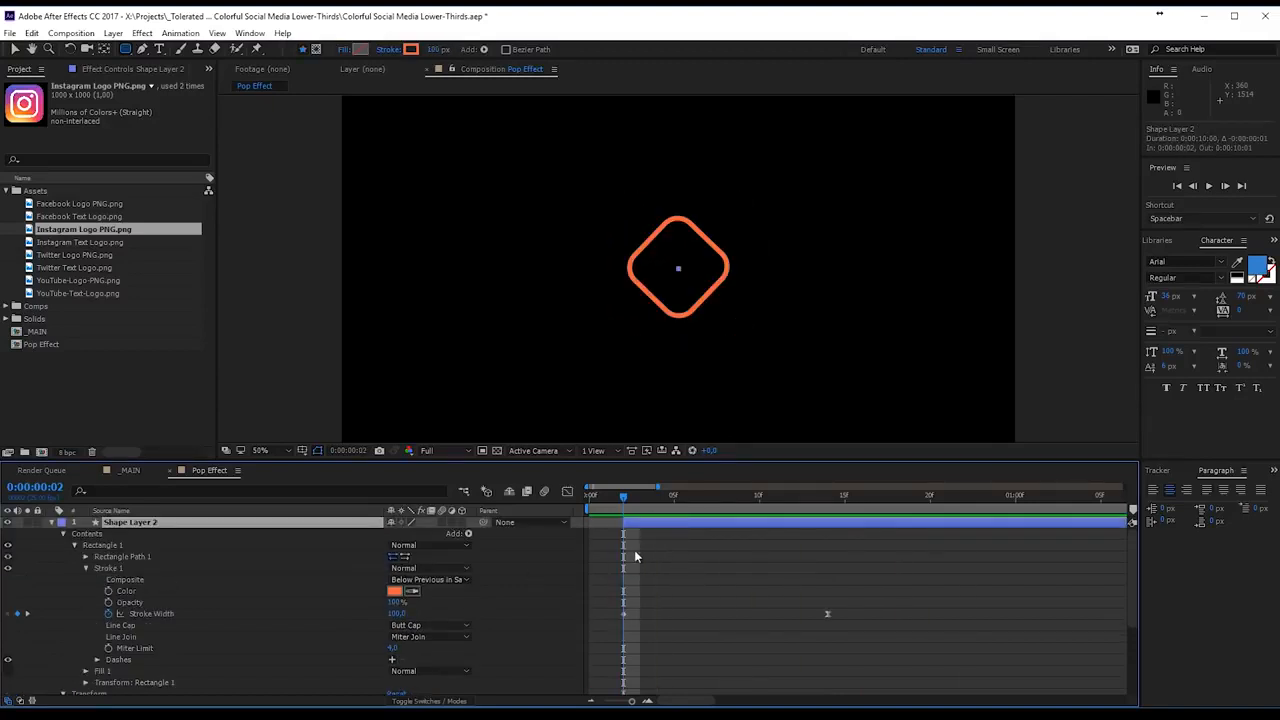
{"action": "left_click", "coordinate": [633, 551]}
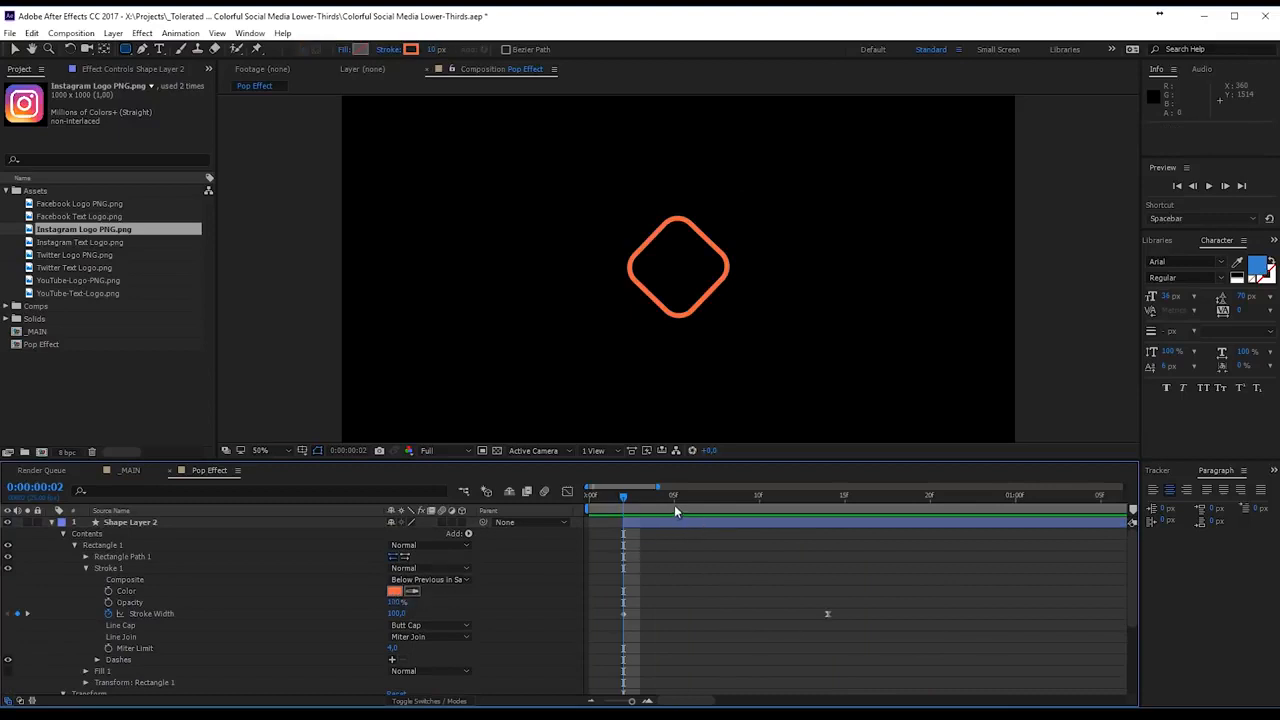
- Show the Instagram logo layer at 0:00:00:00 and sample its pink as the duplicated shape's stroke color
{"action": "left_click_drag", "start_coordinate": [674, 498], "coordinate": [563, 520]}
{"action": "scroll", "coordinate": [98, 607], "scroll_direction": "down", "scroll_amount": 2}
{"action": "scroll", "coordinate": [98, 607], "scroll_direction": "down", "scroll_amount": 2}
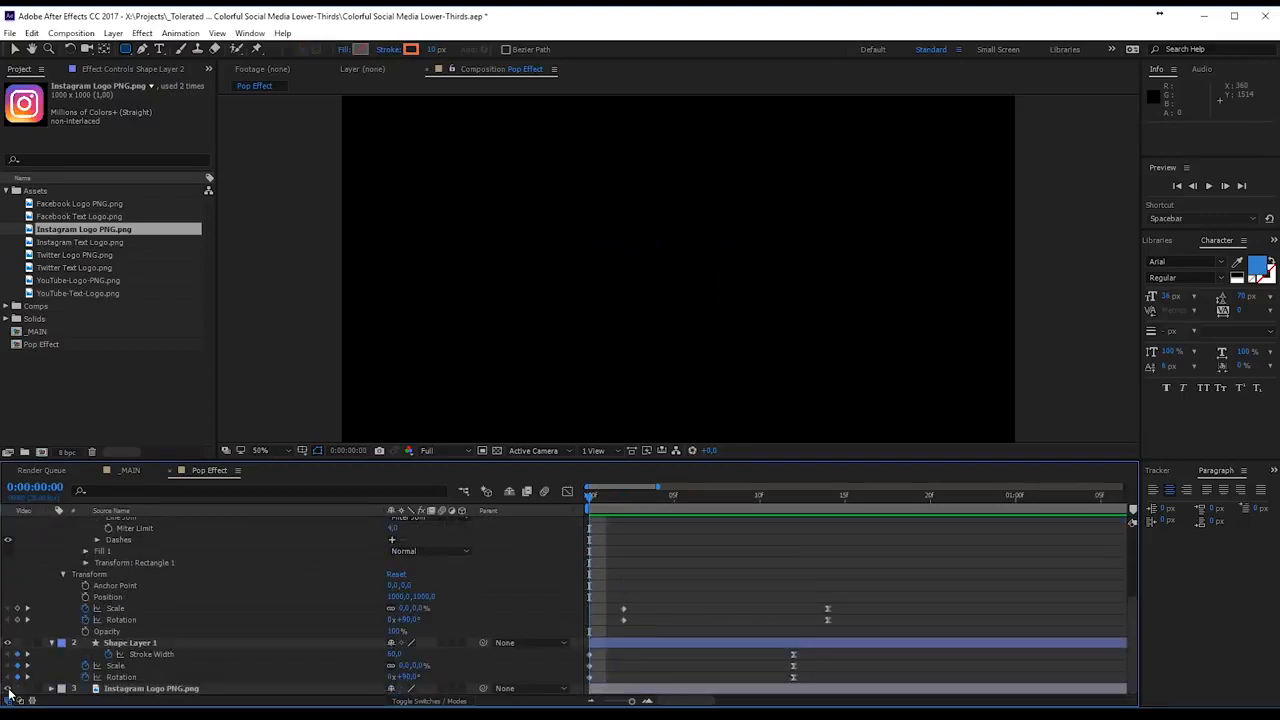
{"action": "left_click", "coordinate": [8, 688]}
{"action": "scroll", "coordinate": [230, 614], "scroll_direction": "up", "scroll_amount": 5}
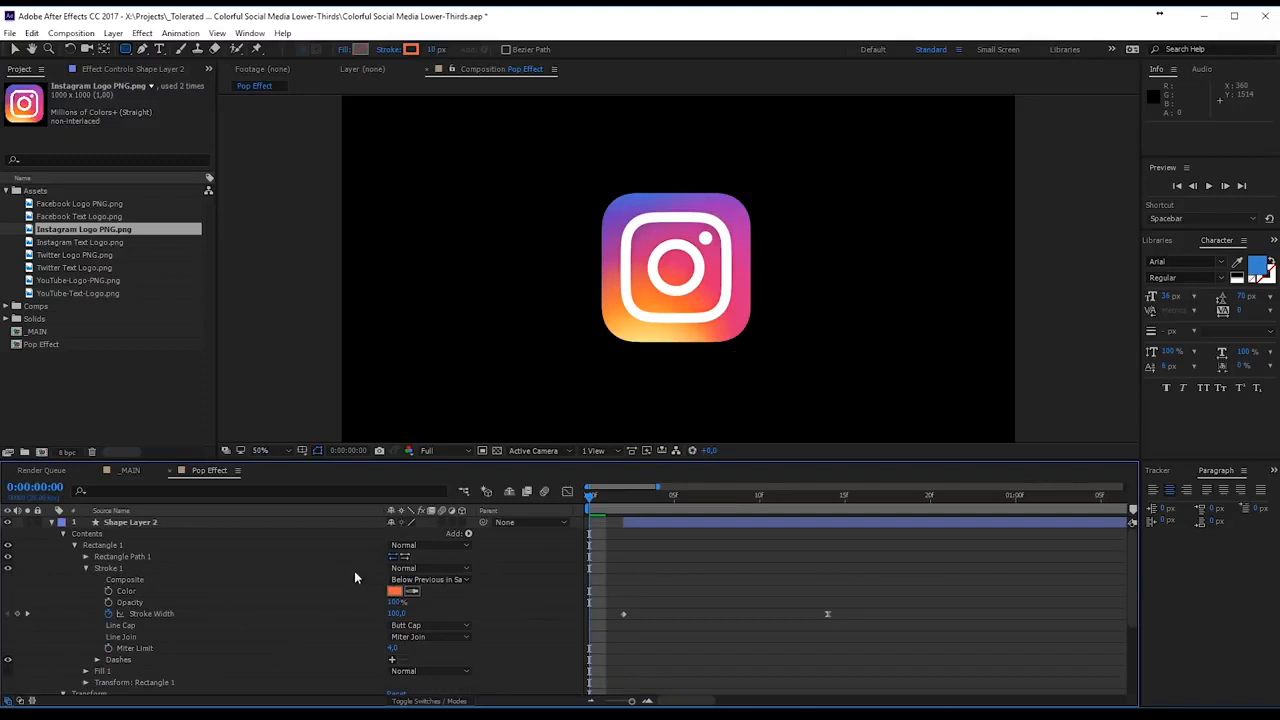
{"action": "left_click", "coordinate": [412, 591]}
{"action": "left_click", "coordinate": [741, 324]}
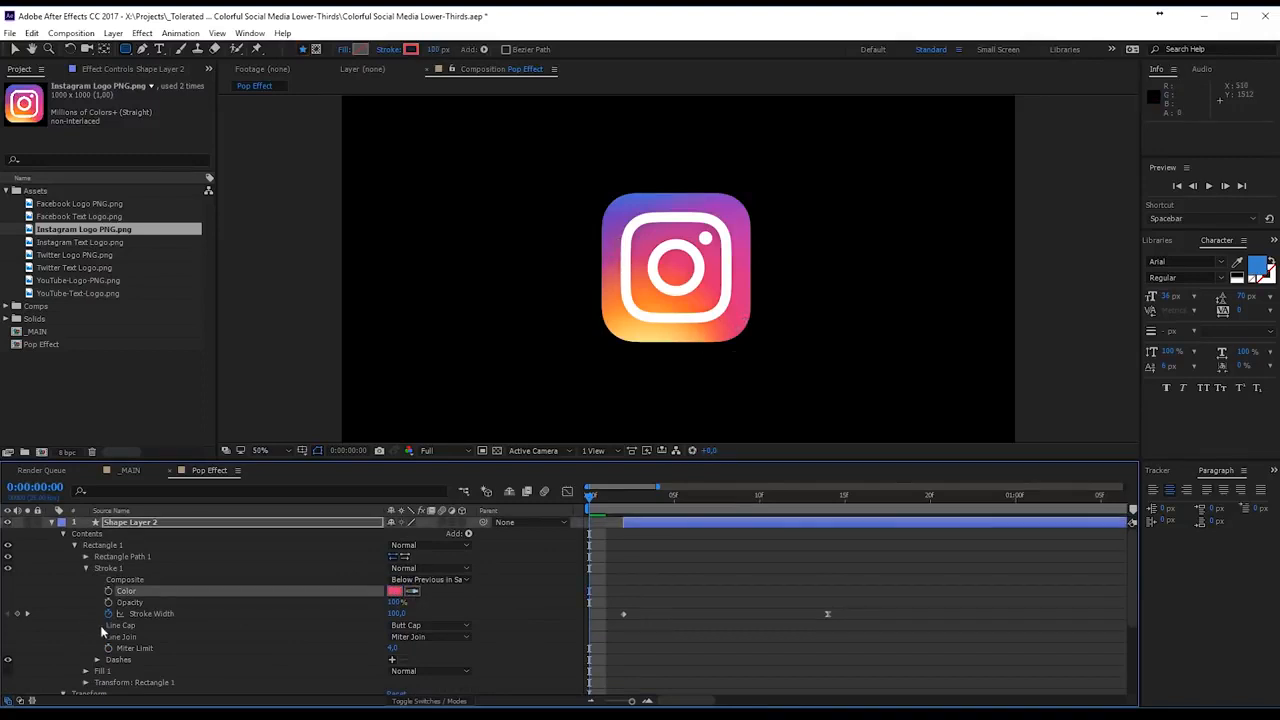
- Hide the Instagram logo layer again and check the orange and pink strokes up to 0:00:00:06
{"action": "scroll", "coordinate": [99, 628], "scroll_direction": "down", "scroll_amount": 4}
{"action": "left_click", "coordinate": [8, 688]}
{"action": "scroll", "coordinate": [71, 623], "scroll_direction": "up", "scroll_amount": 3}
{"action": "scroll", "coordinate": [70, 623], "scroll_direction": "up", "scroll_amount": 1}
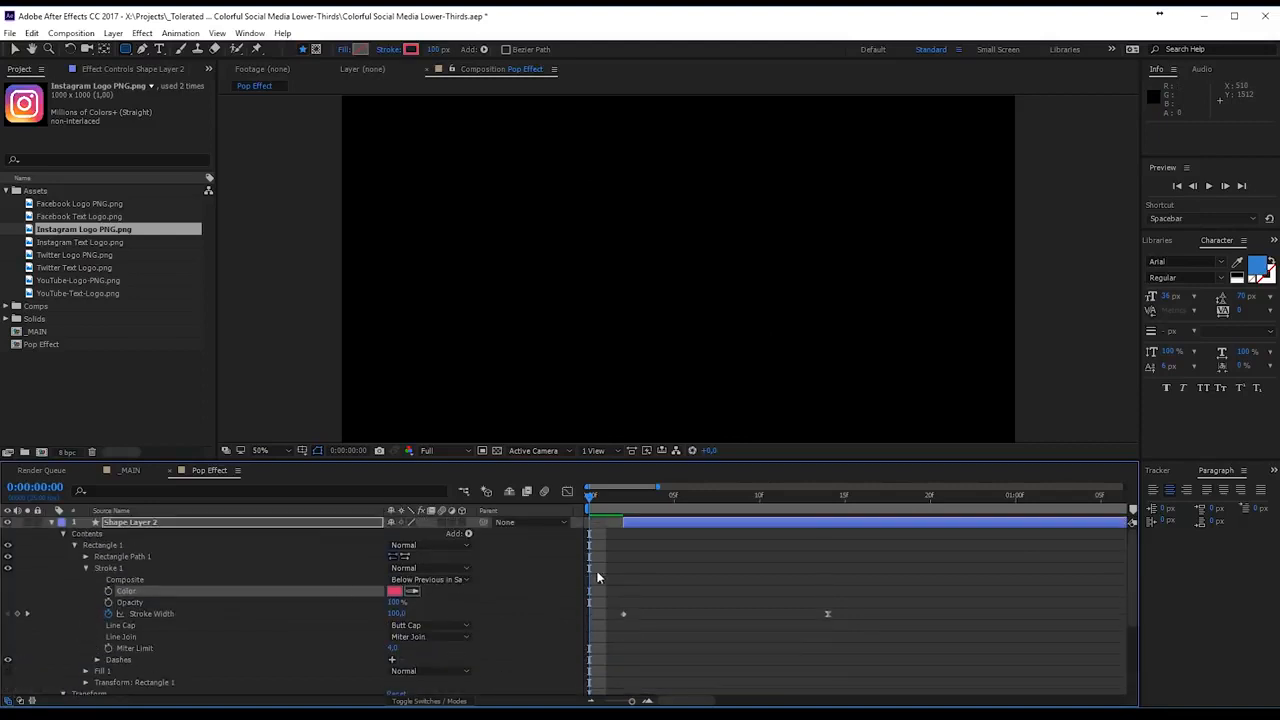
{"action": "key", "text": "space"}
{"action": "left_click", "coordinate": [673, 496]}
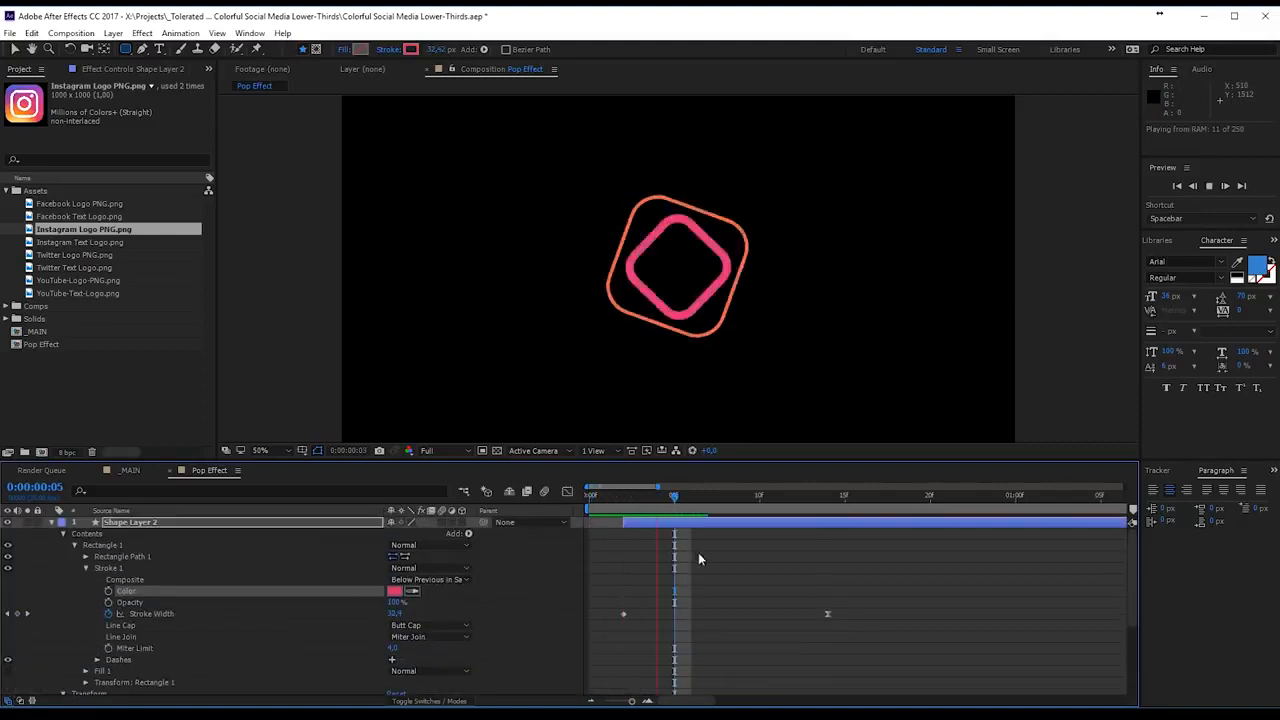
{"action": "left_click", "coordinate": [689, 501]}
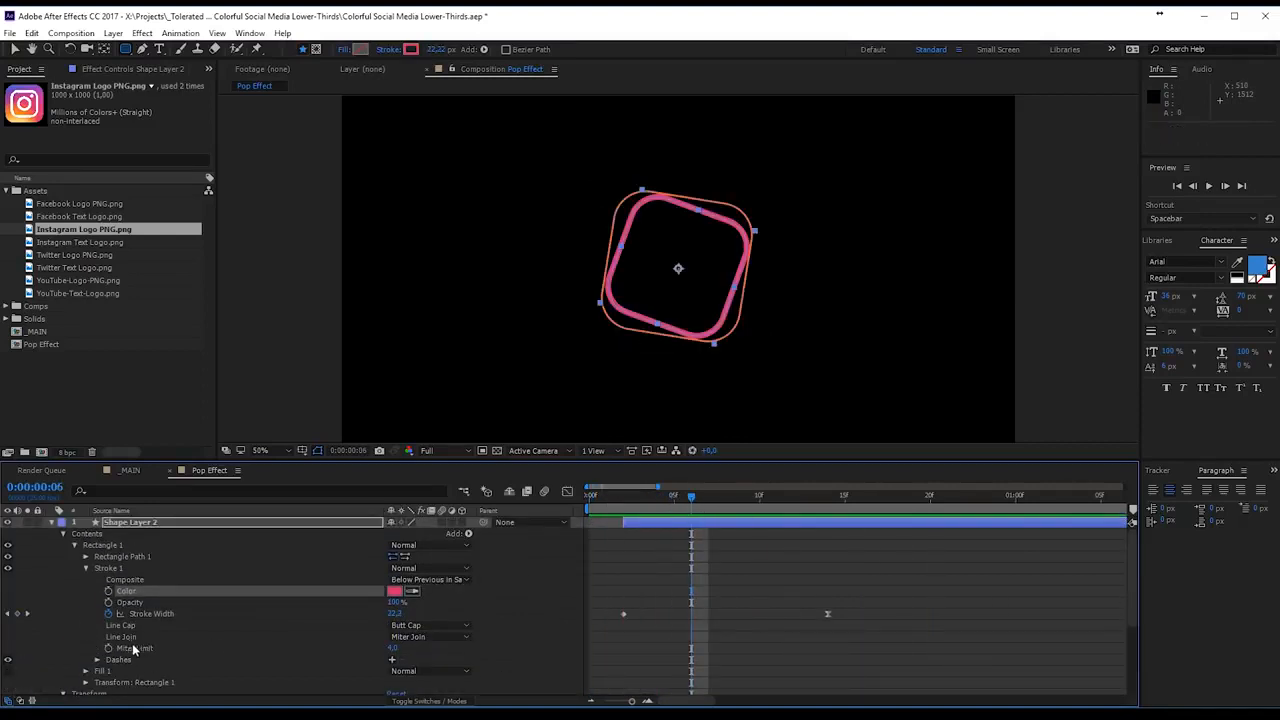
- Add dashes to the pink stroke of Shape Layer 2 with a Dash length of about 236
{"action": "scroll", "coordinate": [82, 646], "scroll_direction": "down", "scroll_amount": 3}
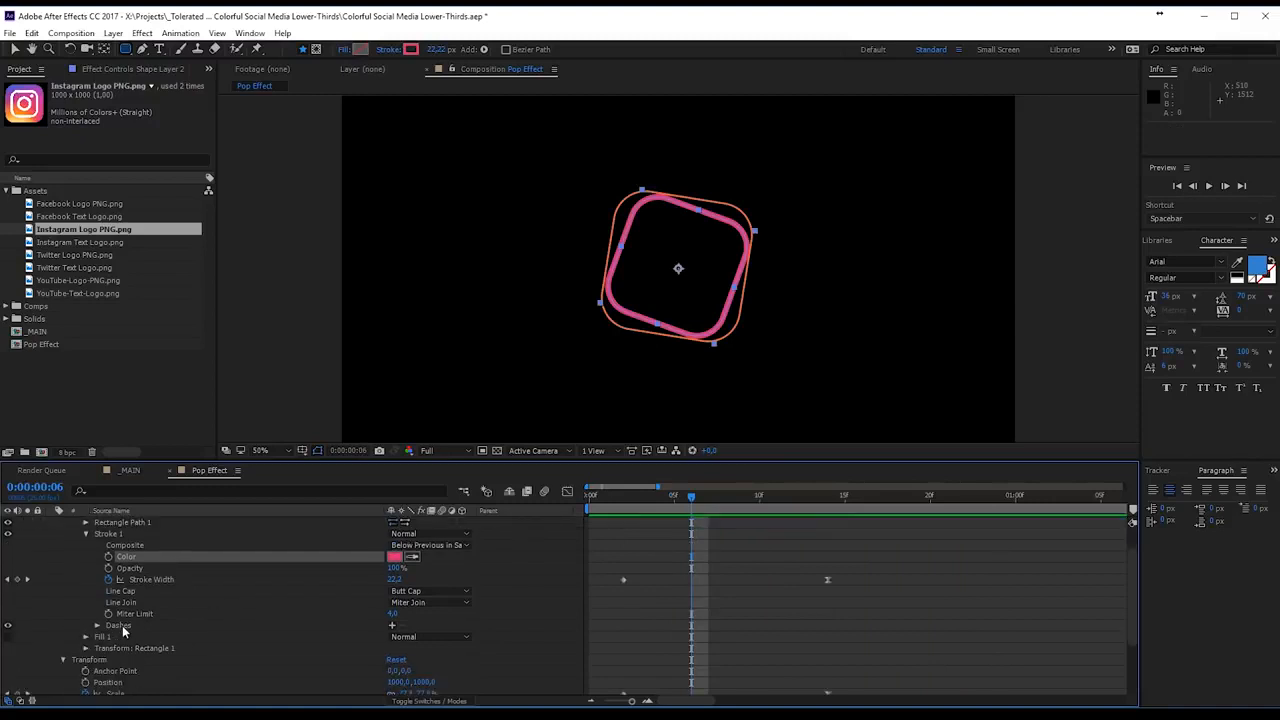
{"action": "left_click", "coordinate": [393, 626]}
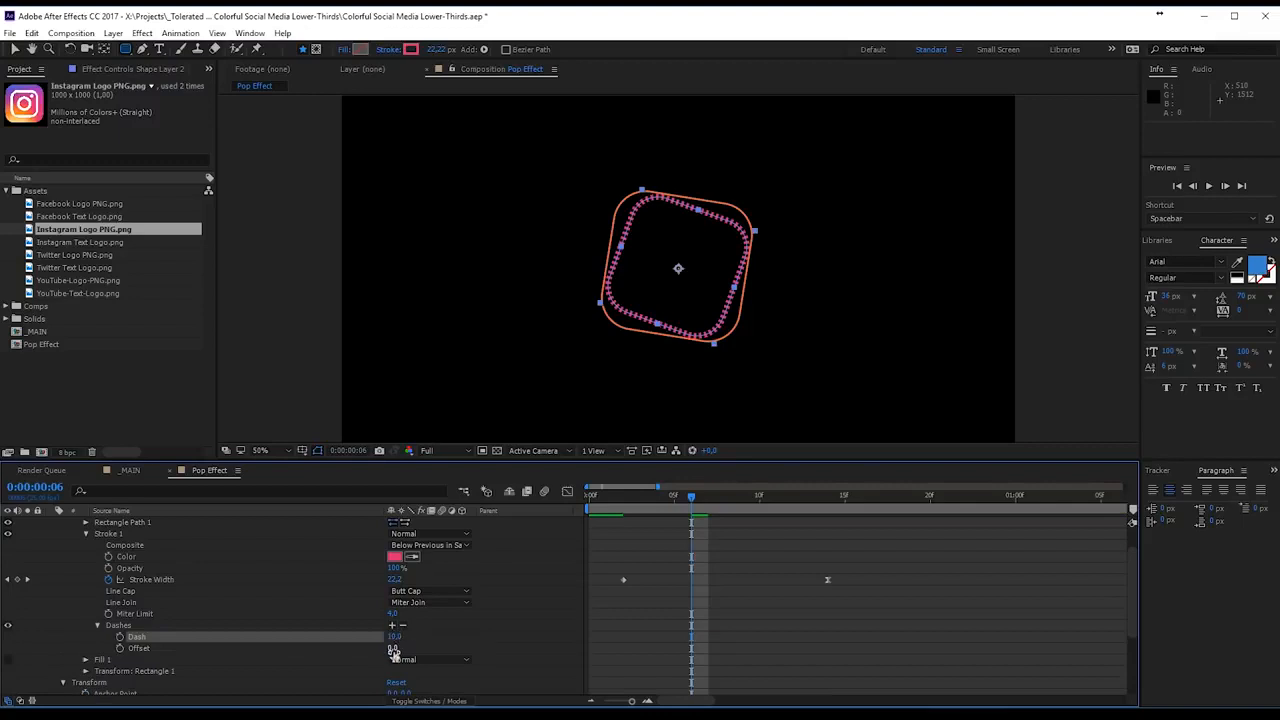
{"action": "mouse_move", "coordinate": [395, 640]}
{"action": "left_mouse_down"}
{"action": "mouse_move", "coordinate": [557, 638]}
{"action": "mouse_move", "coordinate": [539, 636]}
{"action": "left_mouse_up"}
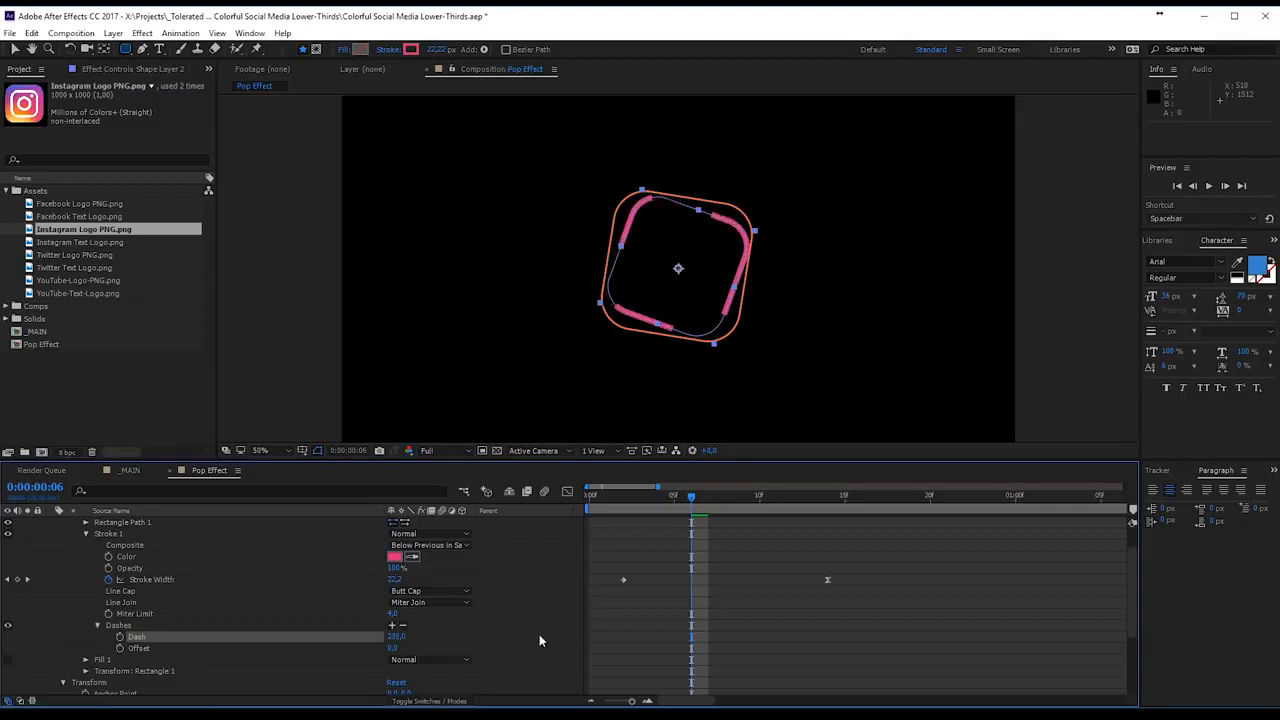
- Preview the dashed pink stroke animation and return to 0:00:00:02
{"action": "left_click", "coordinate": [684, 625]}
{"action": "key", "text": "space"}
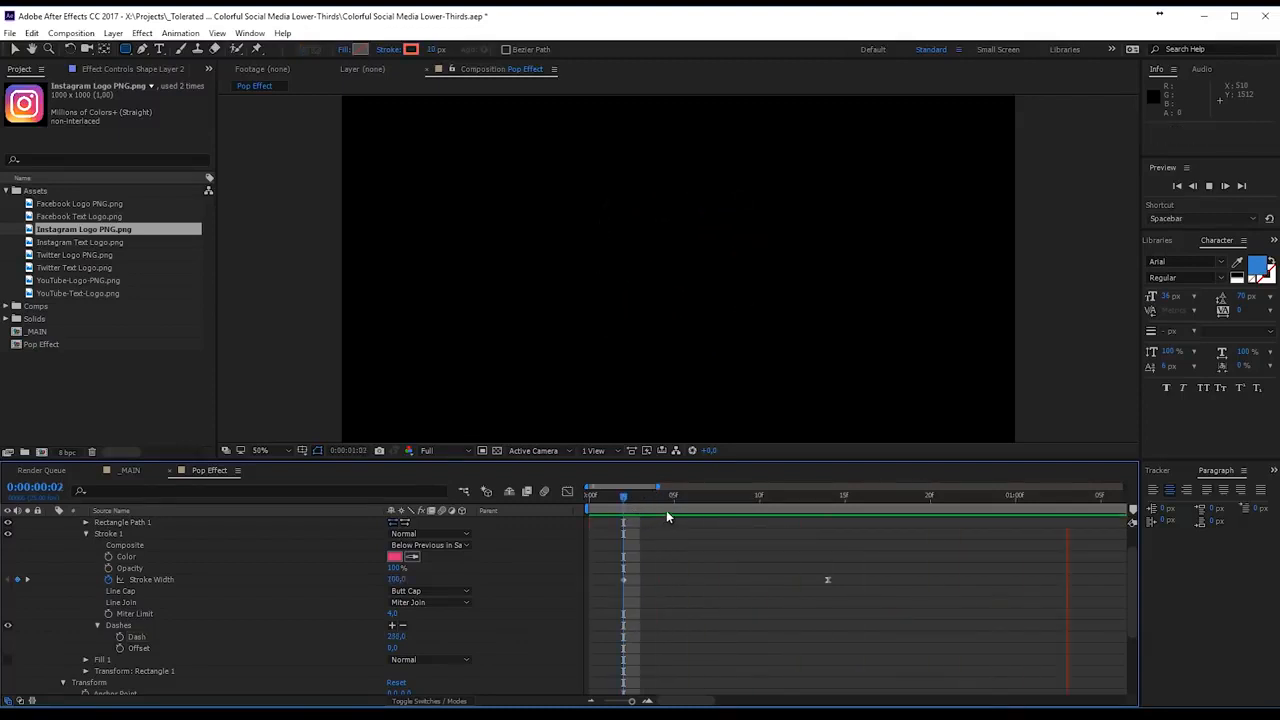
{"action": "key", "text": "space"}
{"action": "left_click_drag", "start_coordinate": [636, 507], "coordinate": [622, 511]}
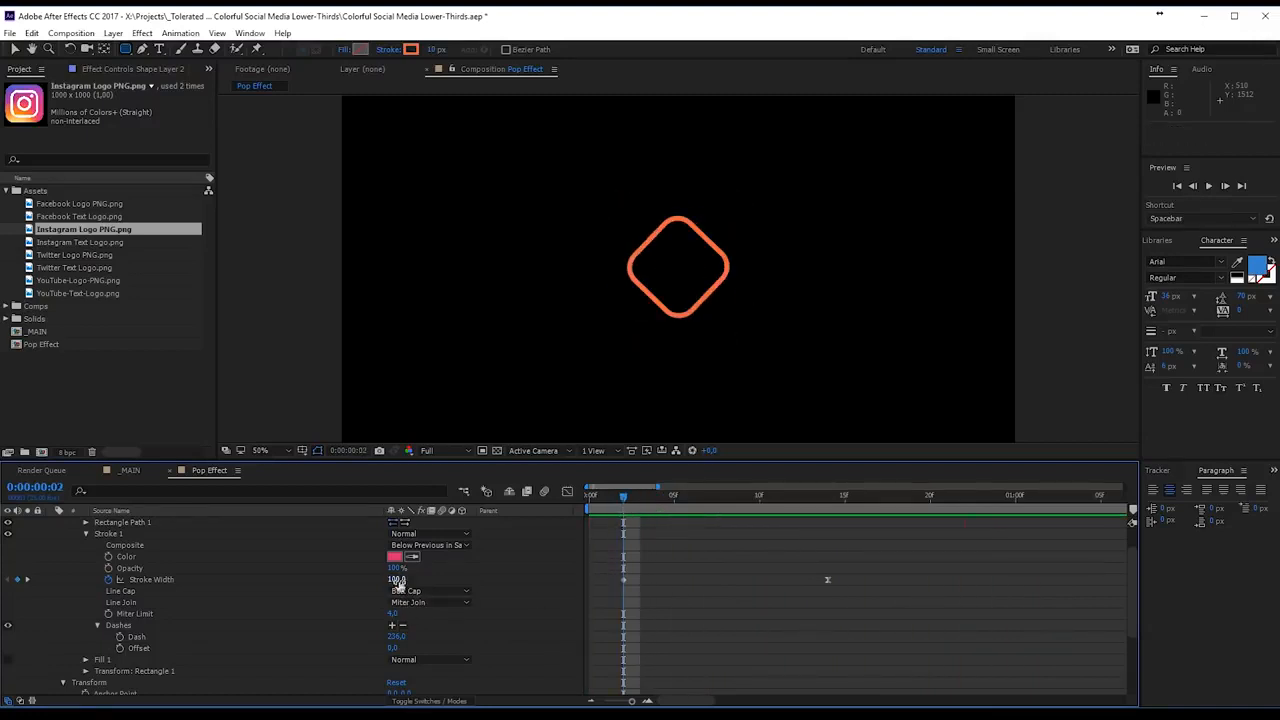
- Set the pink stroke's Stroke Width keyframe at 0:00:00:02 to 200 and preview the animation
{"action": "left_click", "coordinate": [397, 580]}
{"action": "type", "text": "200"}
{"action": "key", "text": "Return"}
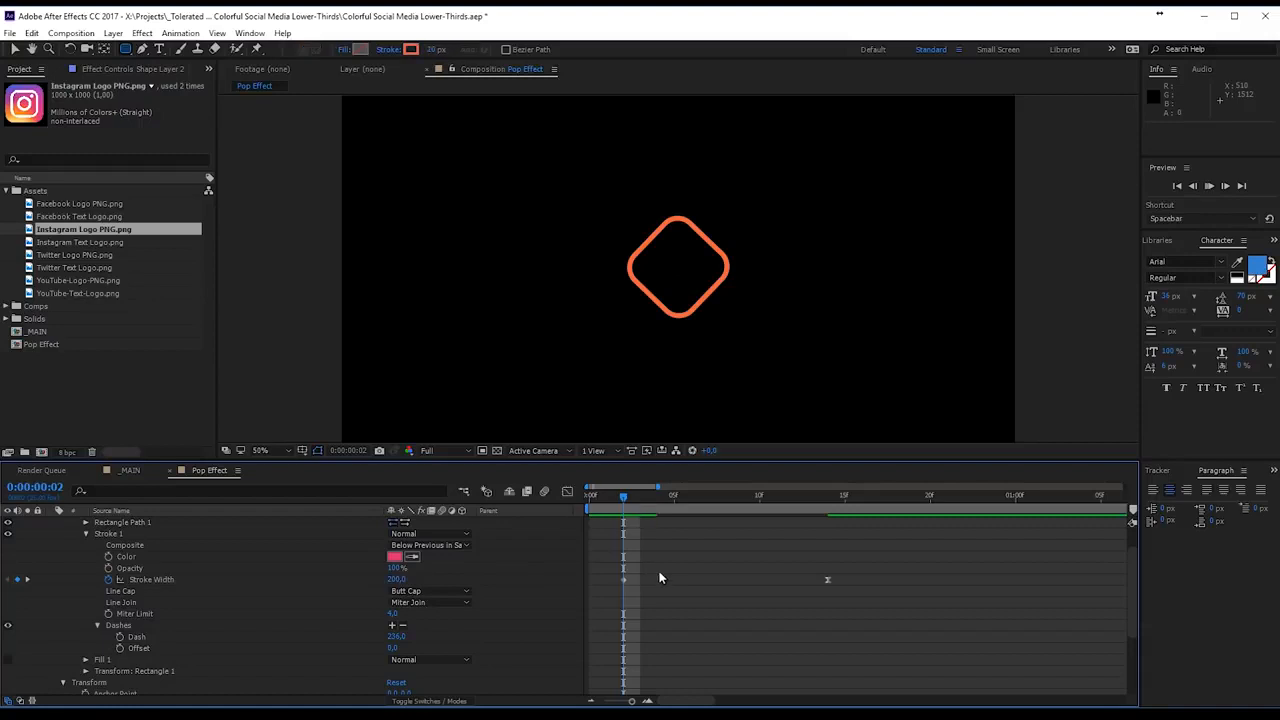
{"action": "key", "text": "space"}
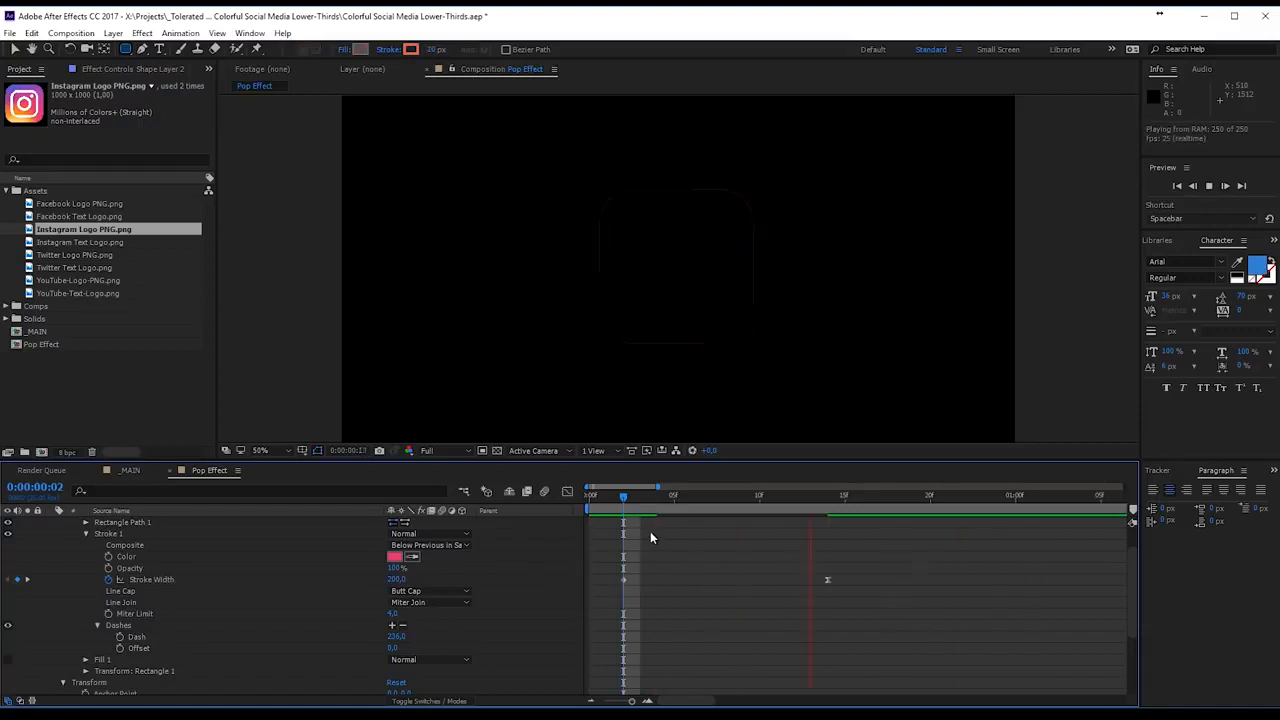
{"action": "key", "text": "space"}
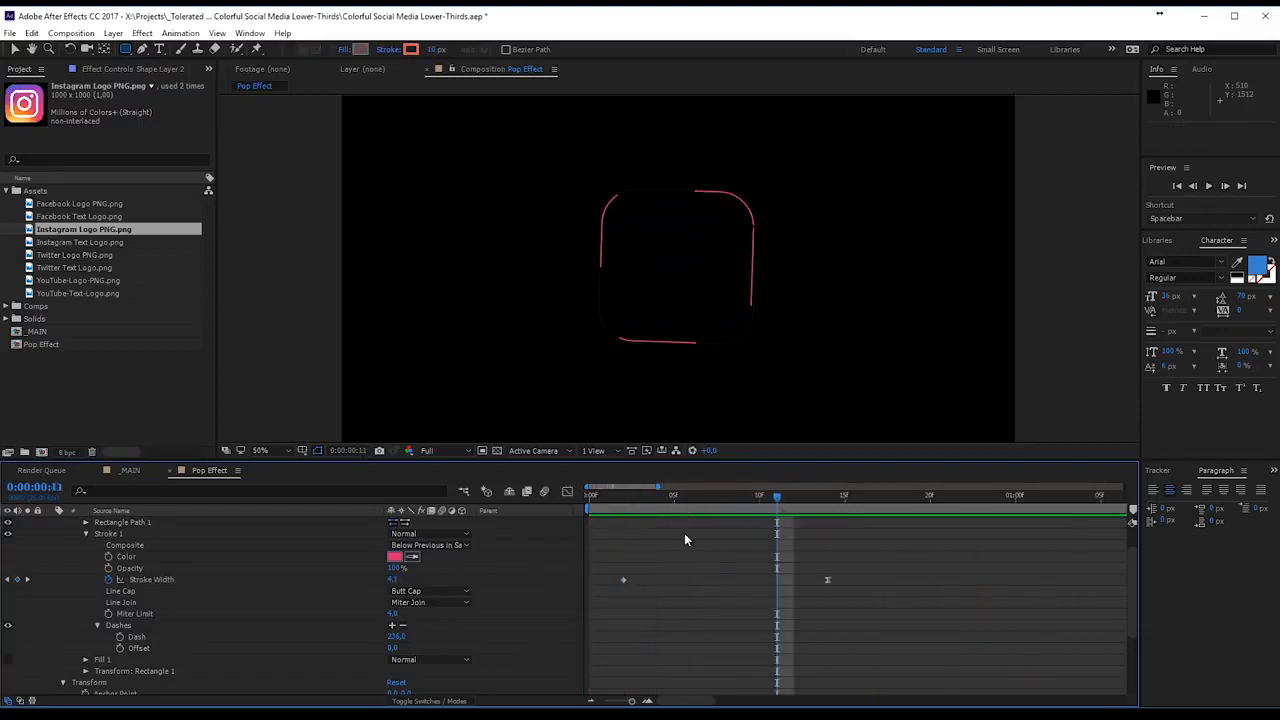
- Collapse the full contents of Shape Layer 2 and reveal only the keyframed properties of both shape layers
{"action": "scroll", "coordinate": [120, 562], "scroll_direction": "up", "scroll_amount": 1}
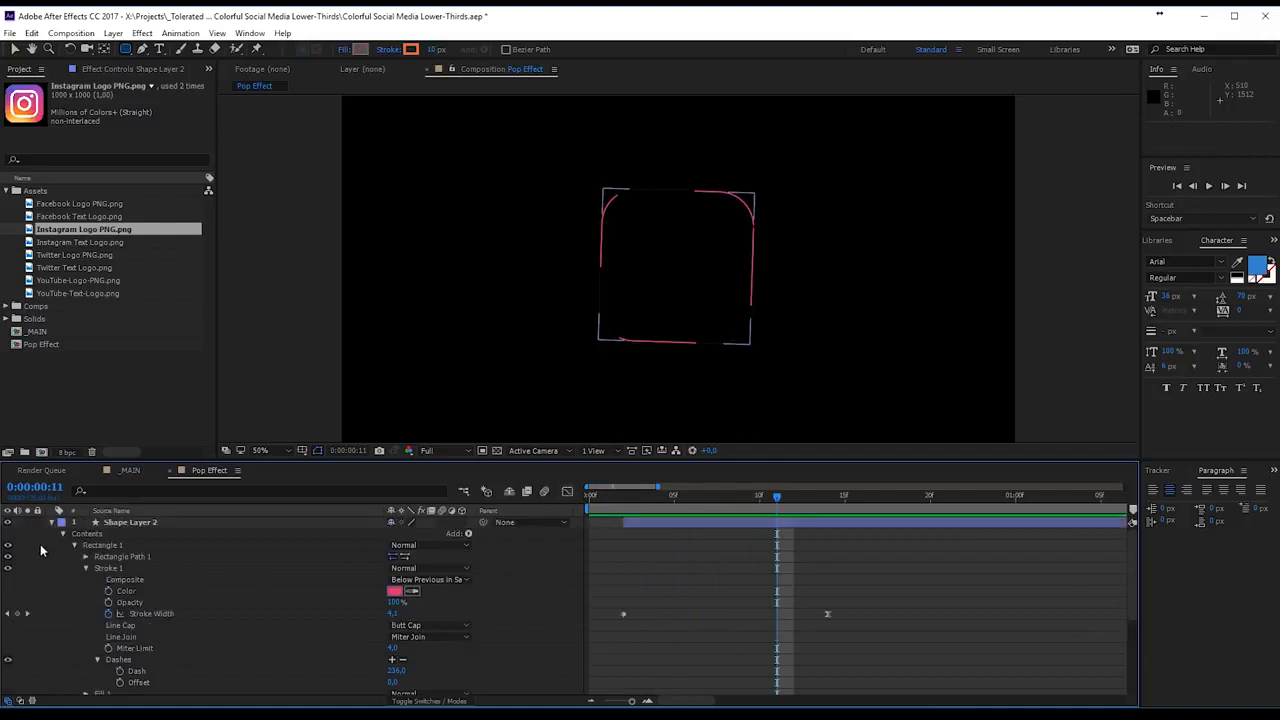
{"action": "left_click", "coordinate": [52, 522]}
{"action": "key", "text": "u"}
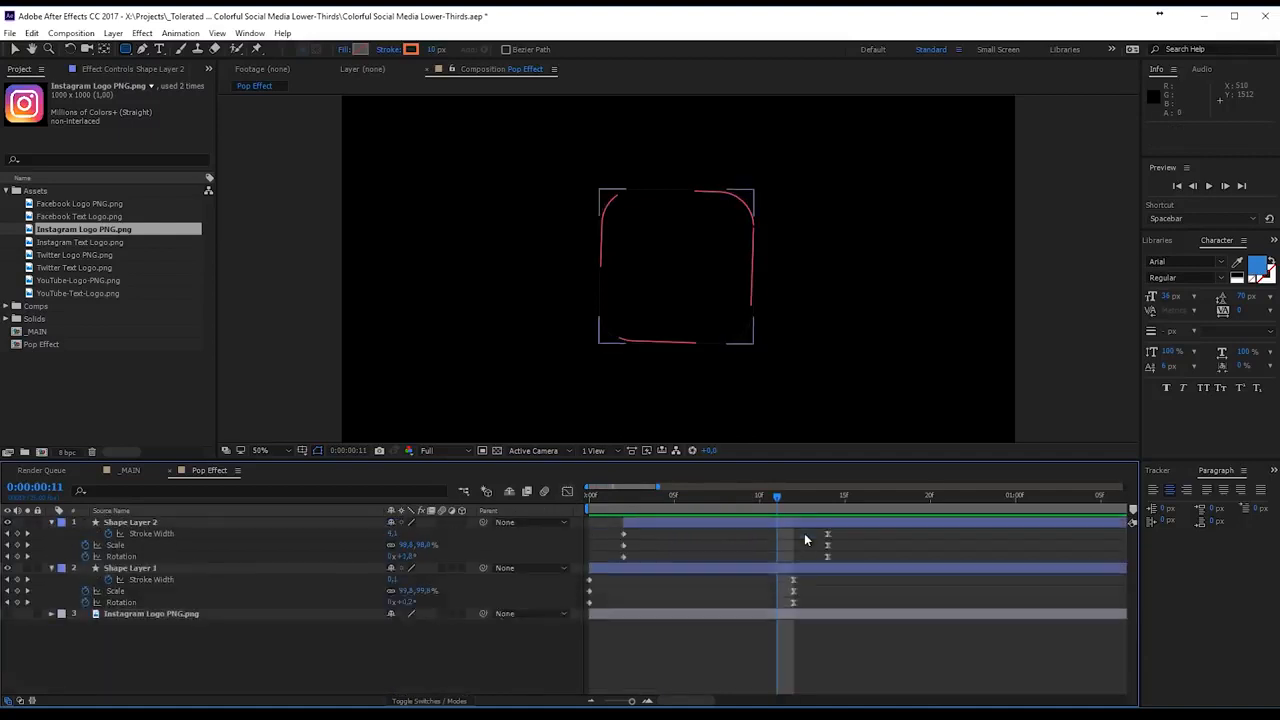
- Move the end keyframes earlier, to 0:00:00:09 on Shape Layer 2 and 0:00:00:07 on Shape Layer 1, and preview
{"action": "left_click_drag", "start_coordinate": [849, 535], "coordinate": [745, 565]}
{"action": "key", "text": "space"}
{"action": "left_click", "coordinate": [751, 636]}
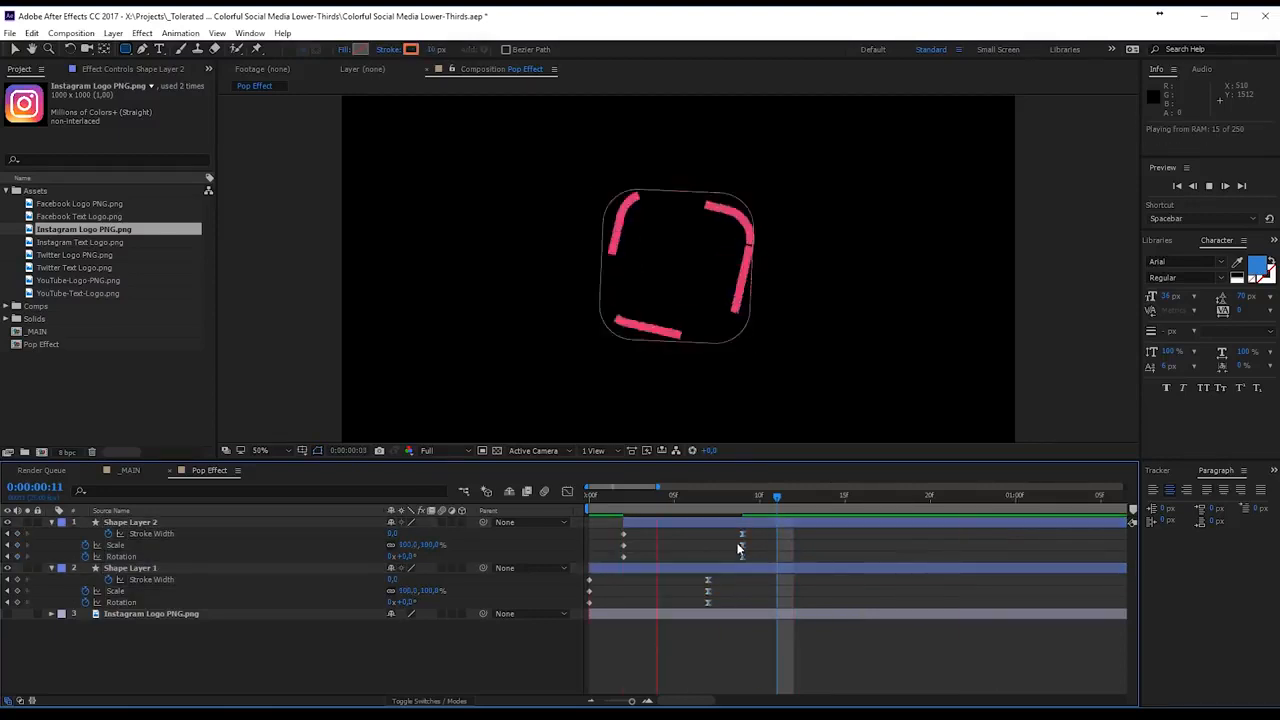
- Shift the end keyframes to 0:00:00:11 on Shape Layer 2 and 0:00:00:09 on Shape Layer 1, and preview the timing
{"action": "left_click_drag", "start_coordinate": [772, 515], "coordinate": [745, 614]}
{"action": "left_click", "coordinate": [728, 634]}
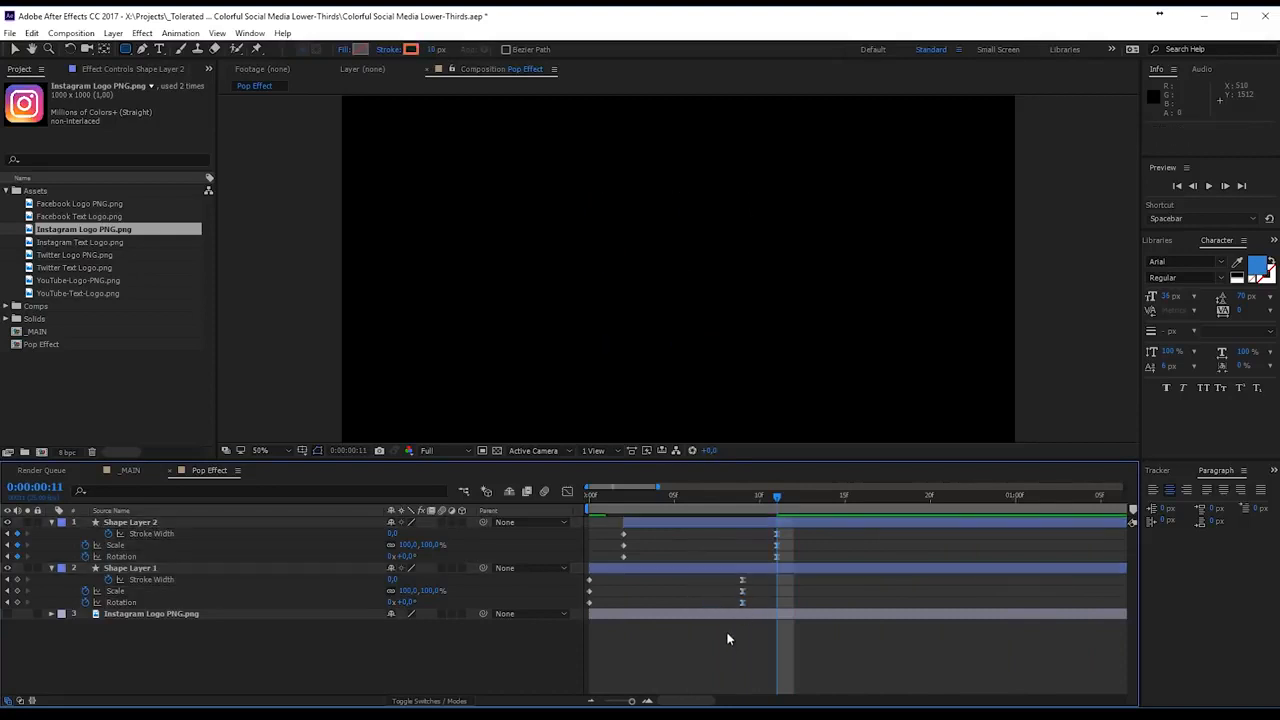
{"action": "key", "text": "space"}
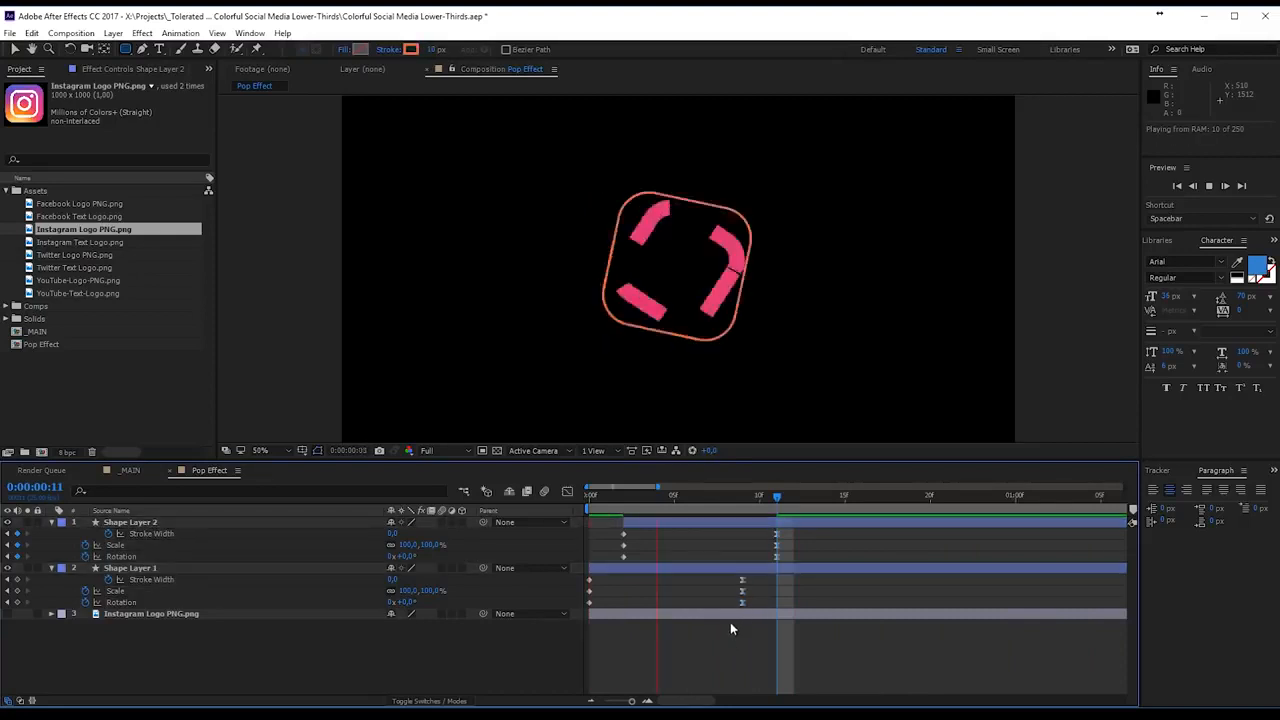
{"action": "left_click", "coordinate": [765, 505]}
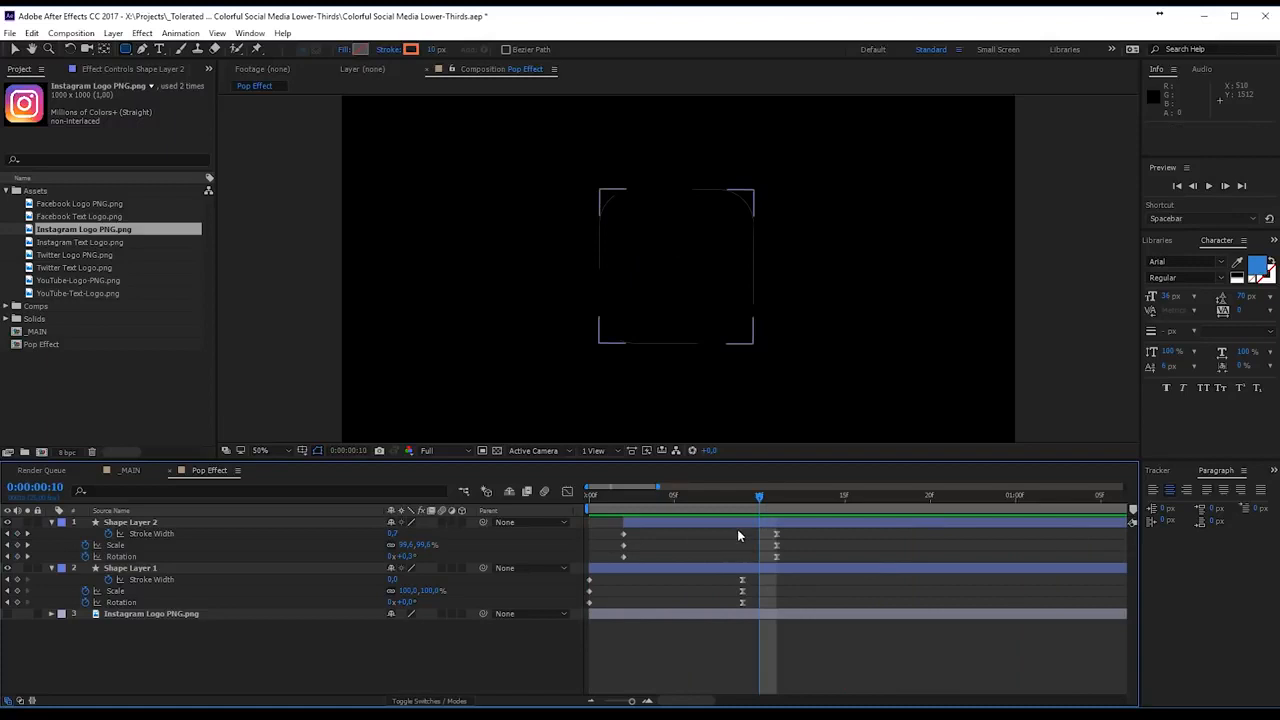
- Duplicate Shape Layer 2 and solo the copy with the playhead at 0:00:00:06
{"action": "left_click", "coordinate": [732, 522]}
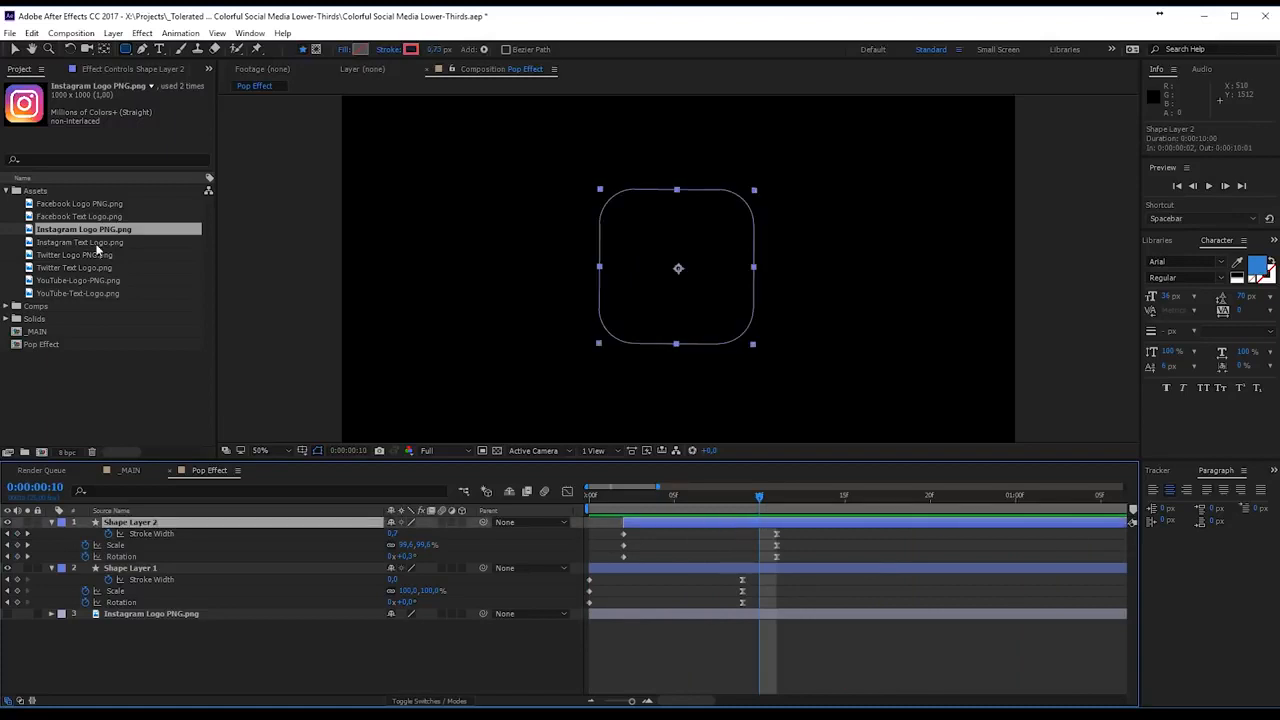
{"action": "left_click", "coordinate": [31, 33]}
{"action": "left_click", "coordinate": [40, 206]}
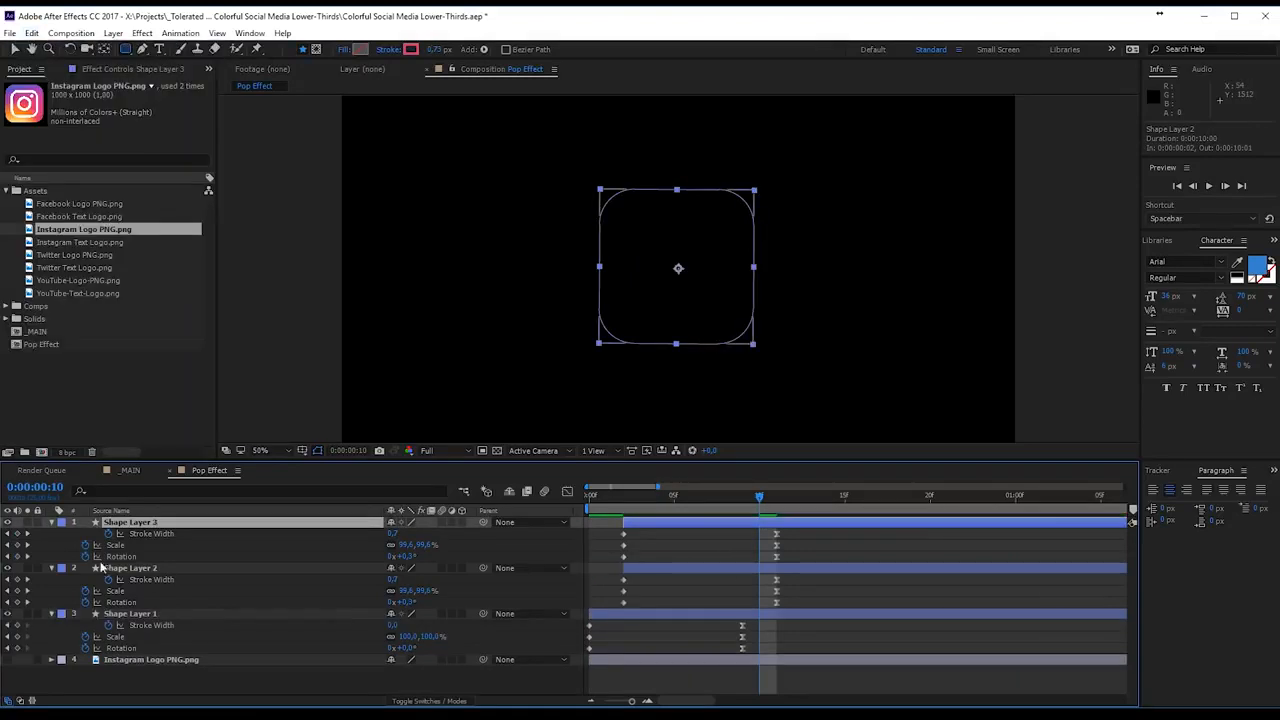
{"action": "left_click", "coordinate": [51, 523]}
{"action": "left_click", "coordinate": [51, 523]}
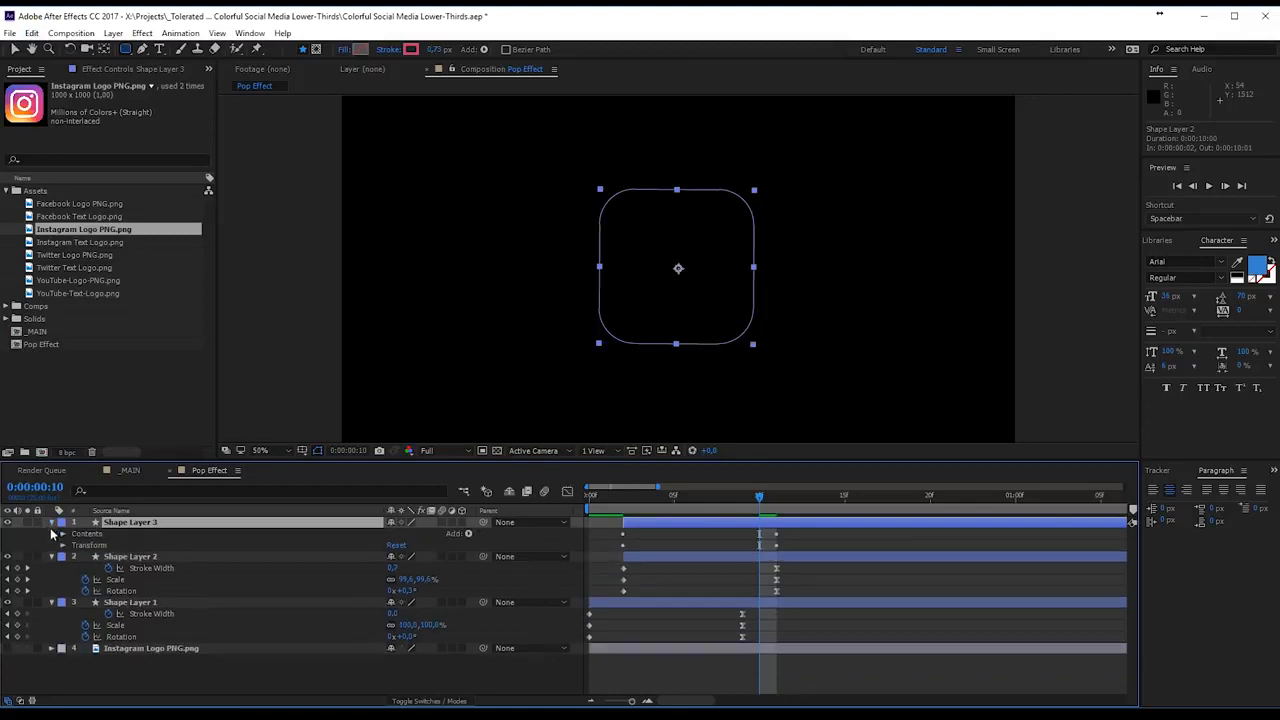
{"action": "left_click_drag", "start_coordinate": [752, 497], "coordinate": [692, 497]}
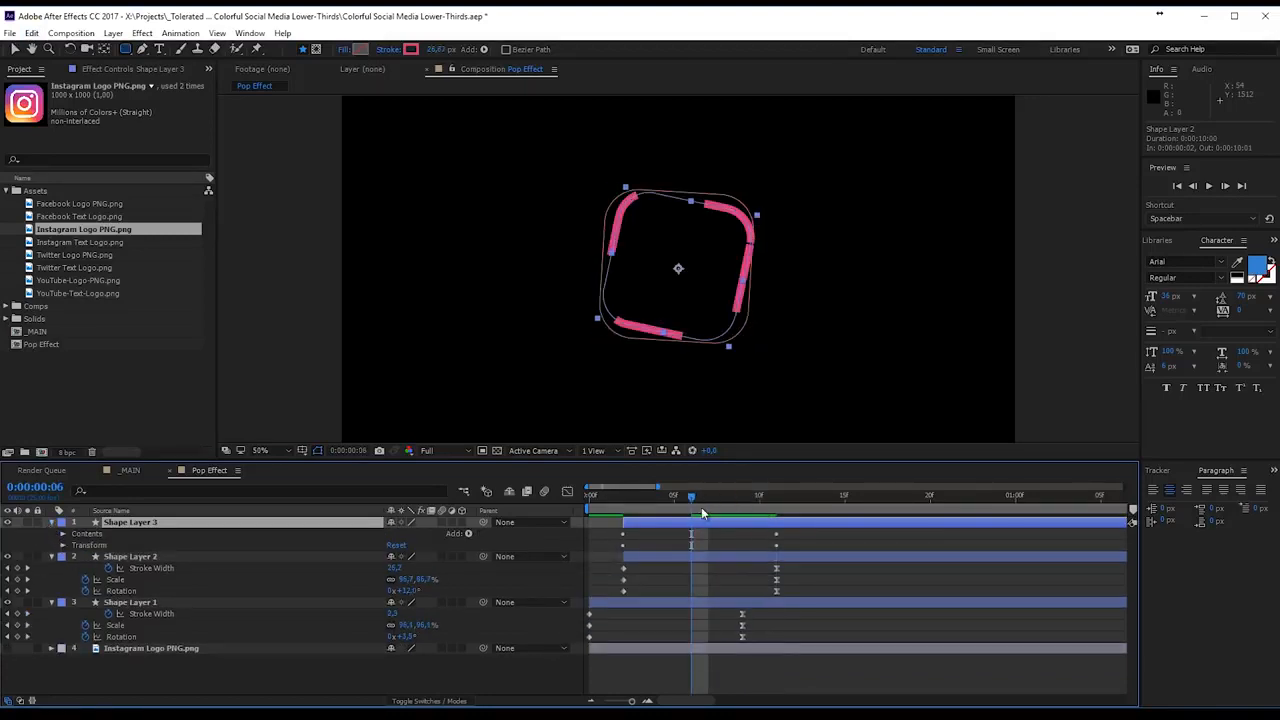
{"action": "left_click", "coordinate": [29, 523]}
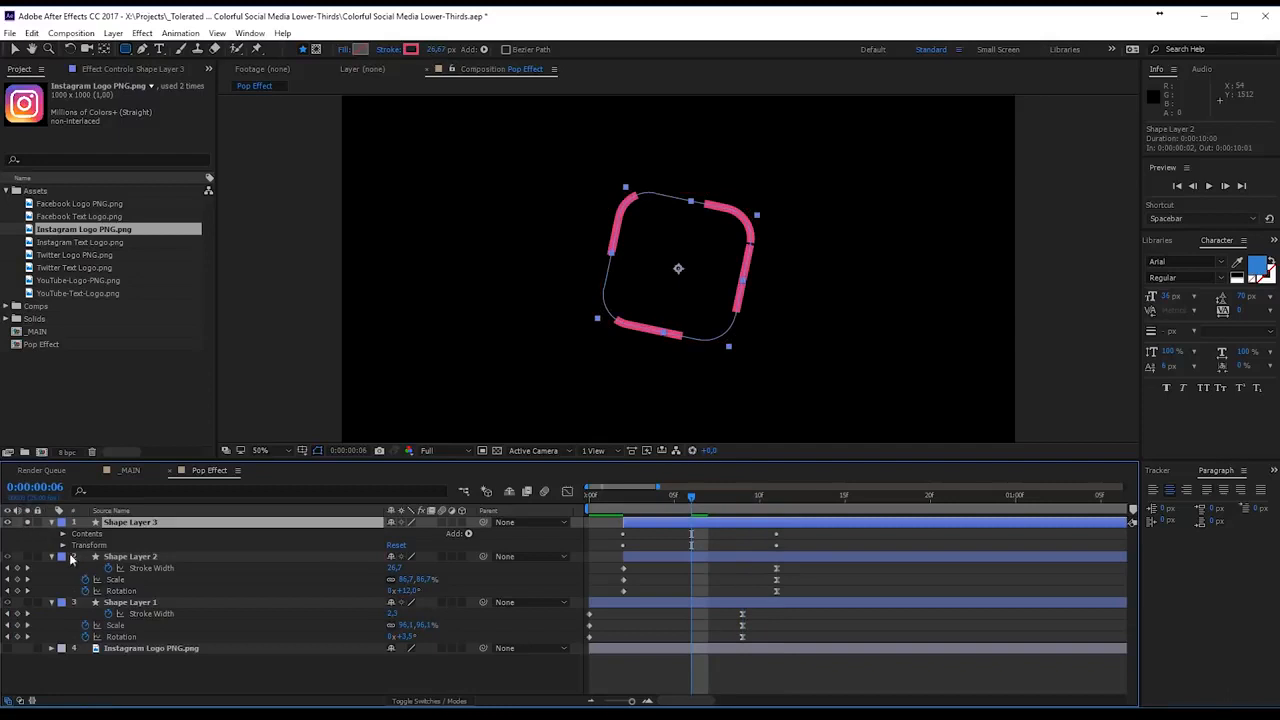
- Set Shape Layer 3's Stroke Width at the 0:00:00:11 keyframe to about 303
{"action": "left_click", "coordinate": [63, 535]}
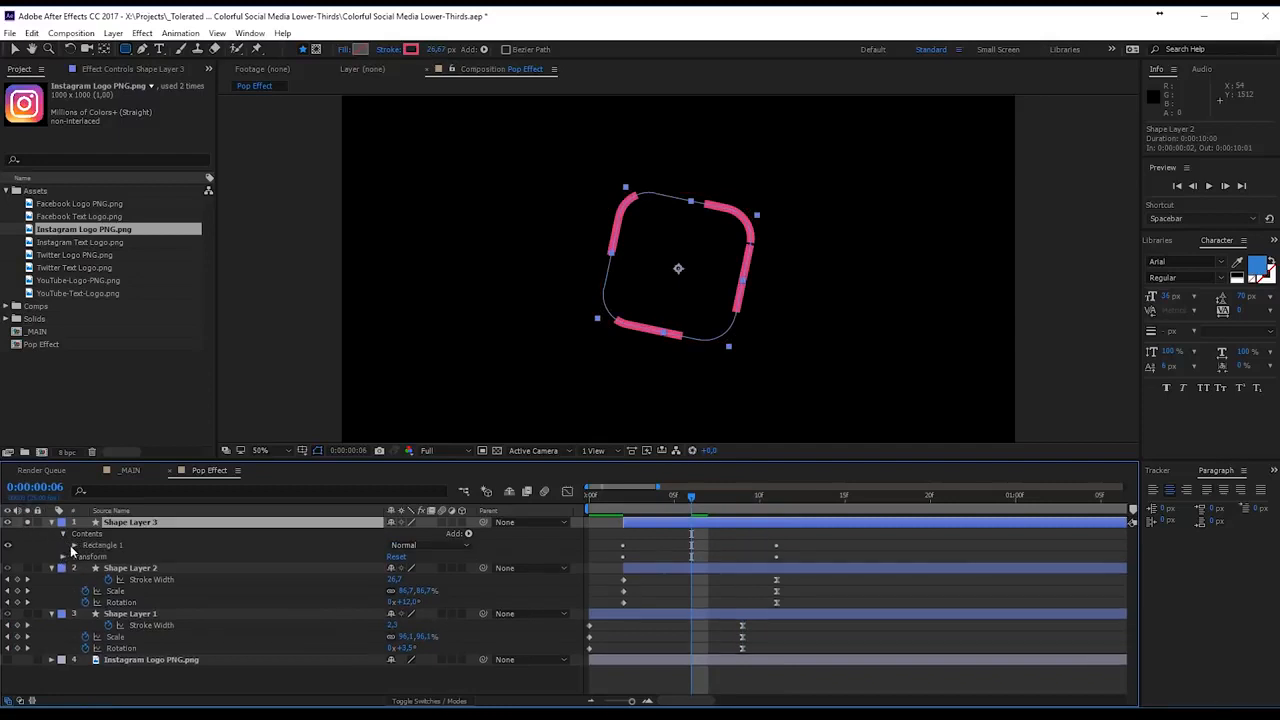
{"action": "left_click", "coordinate": [73, 546]}
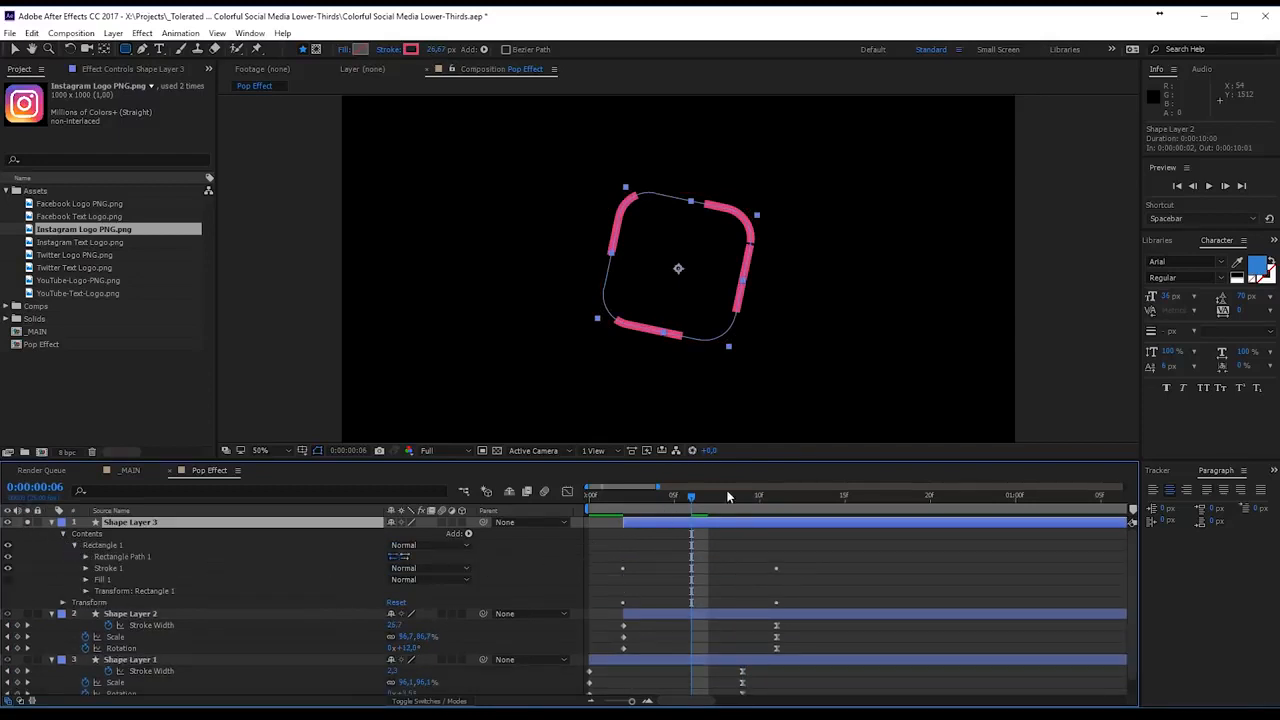
{"action": "left_click", "coordinate": [776, 495]}
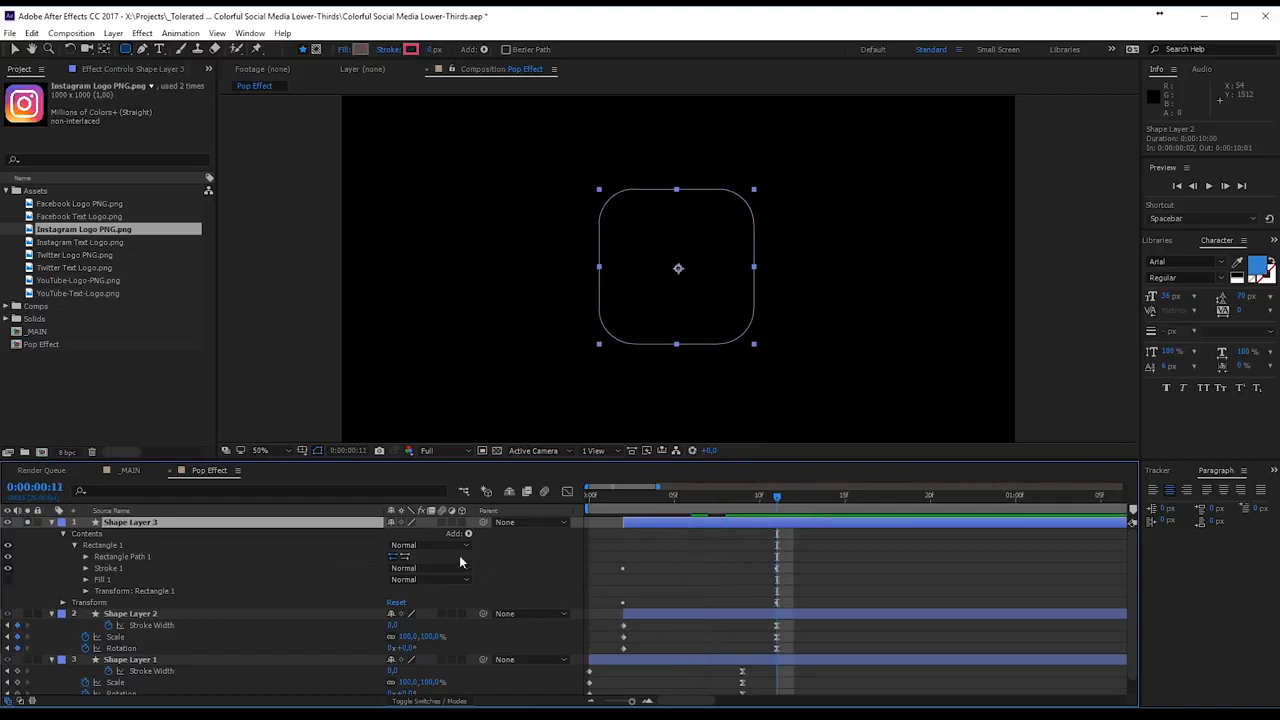
{"action": "left_click", "coordinate": [85, 568]}
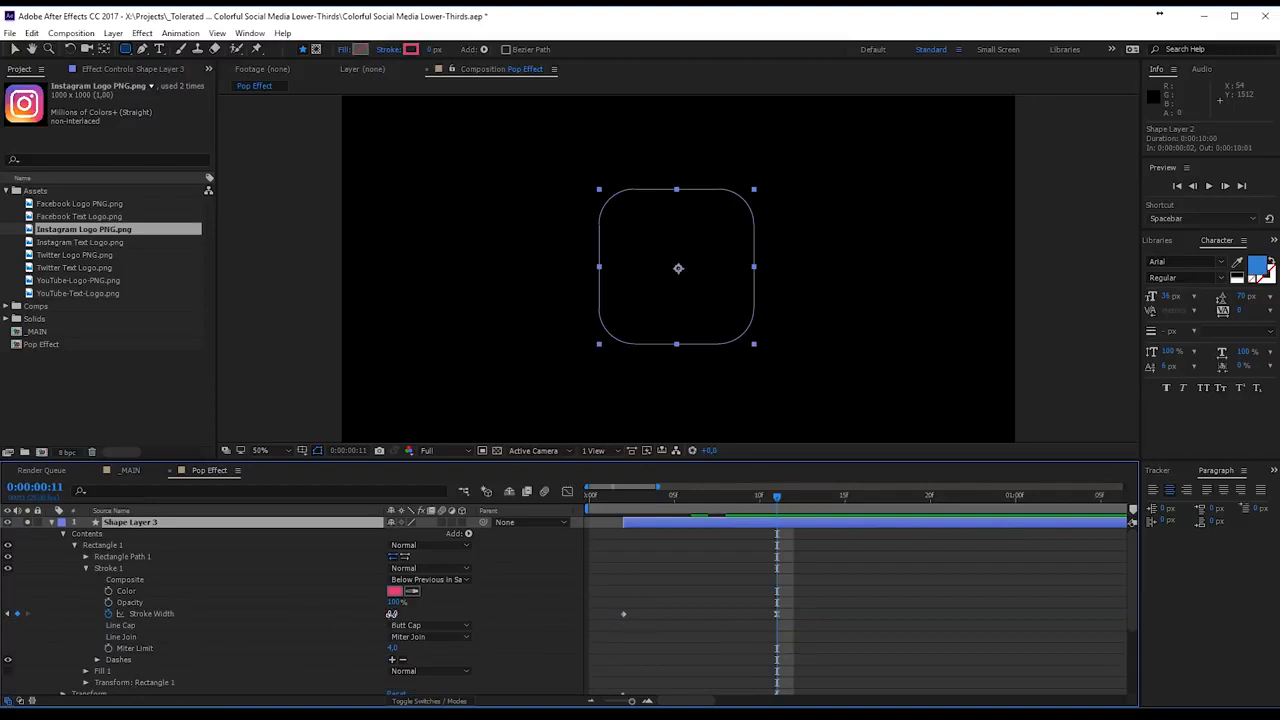
{"action": "left_click_drag", "start_coordinate": [391, 613], "coordinate": [486, 624]}
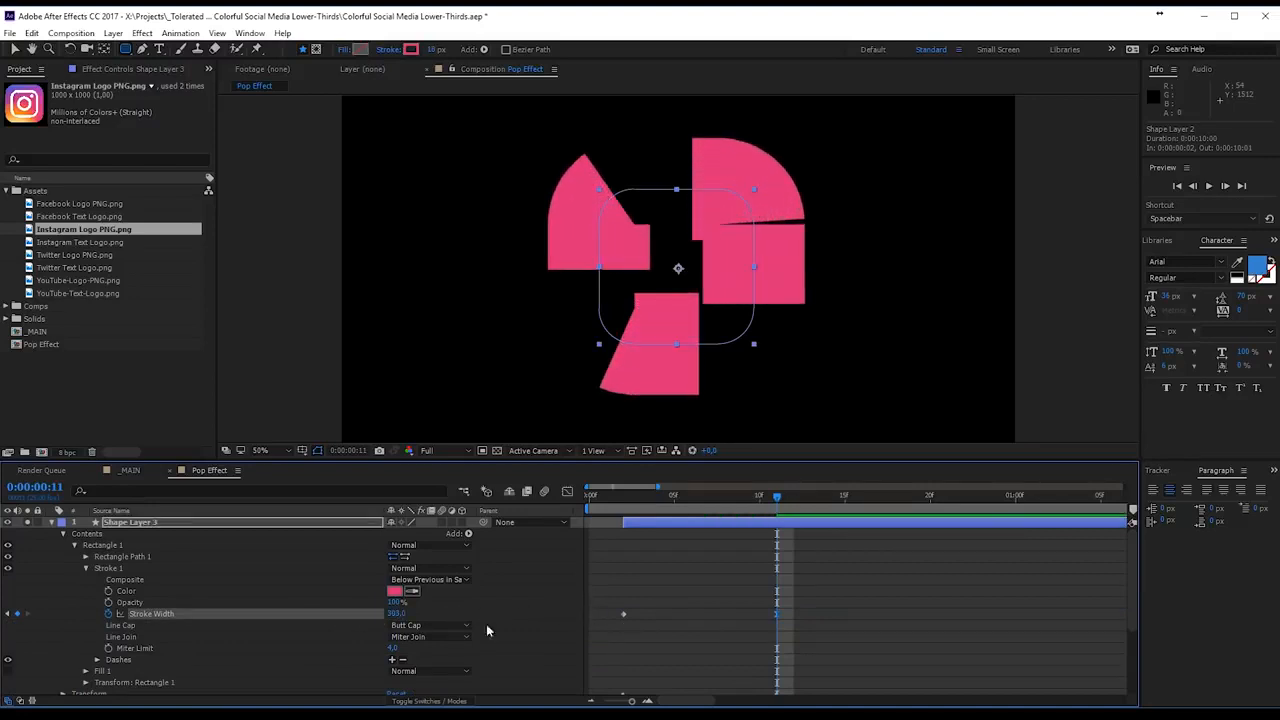
- Add a gap to Shape Layer 3's dashed stroke and set Dash to about 28 and Gap to about 308
{"action": "scroll", "coordinate": [380, 633], "scroll_direction": "down", "scroll_amount": 2}
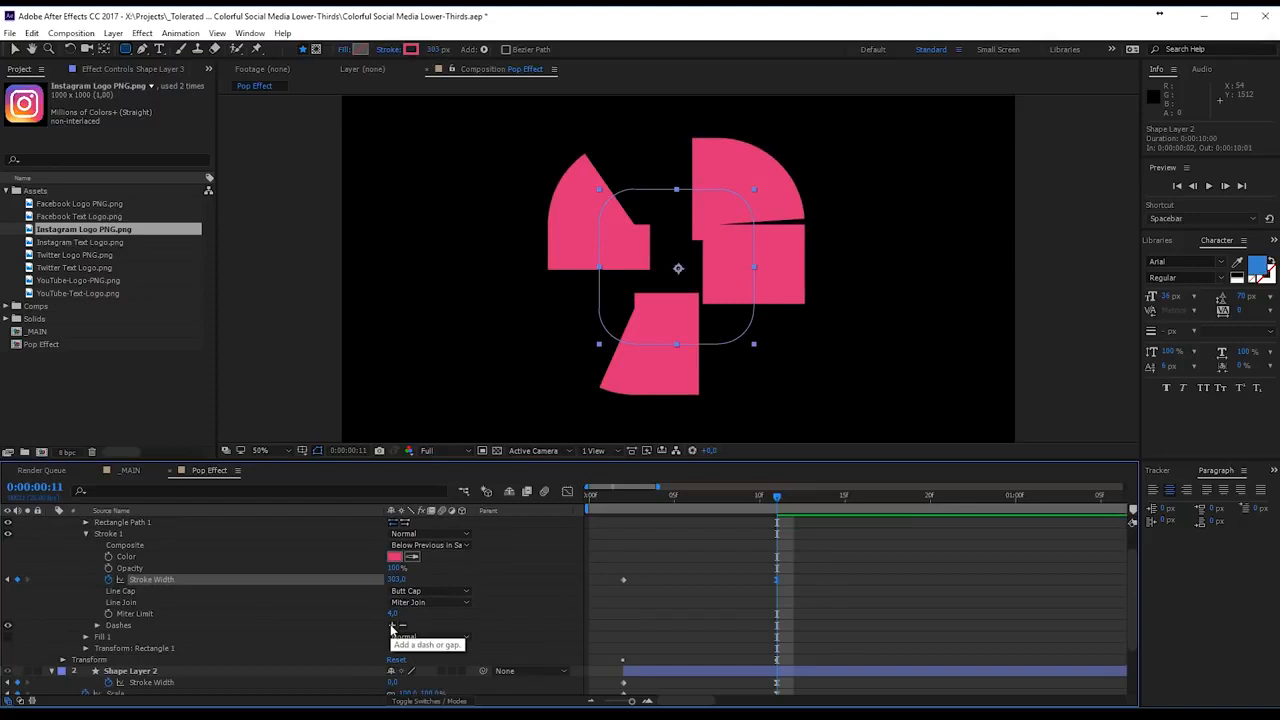
{"action": "left_click", "coordinate": [97, 625]}
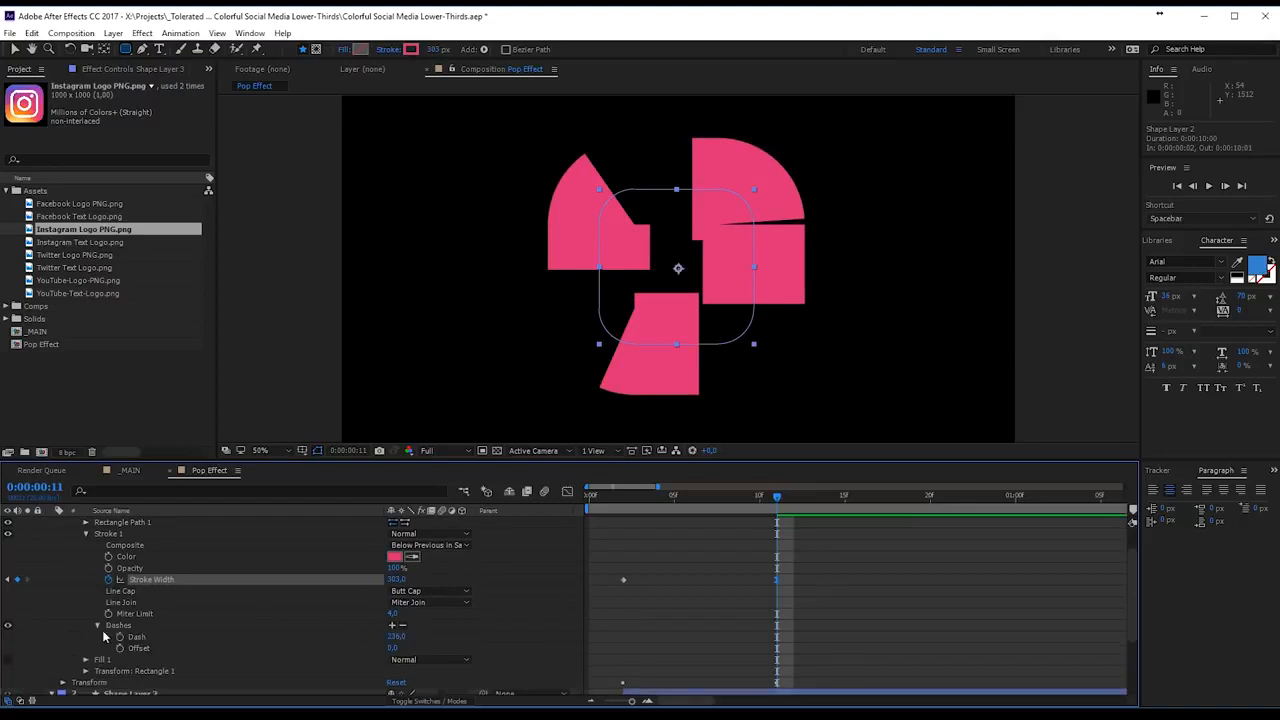
{"action": "left_click", "coordinate": [391, 627]}
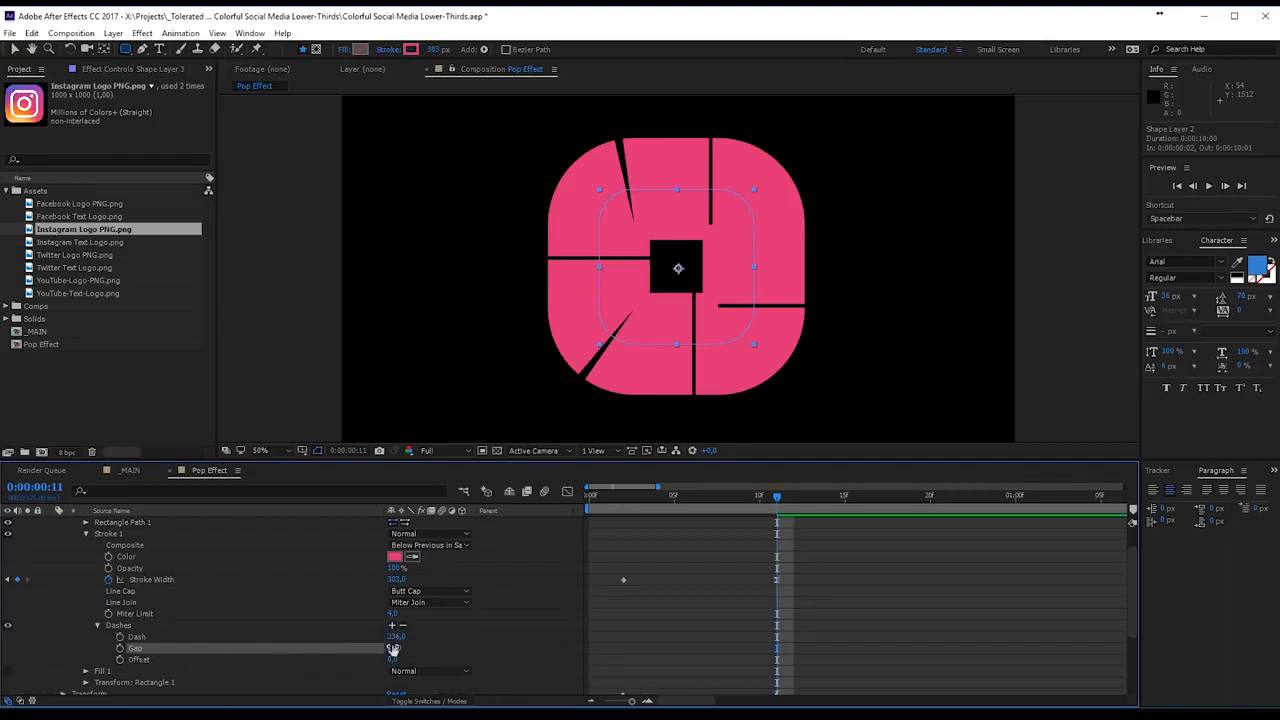
{"action": "left_click_drag", "start_coordinate": [395, 648], "coordinate": [613, 629]}
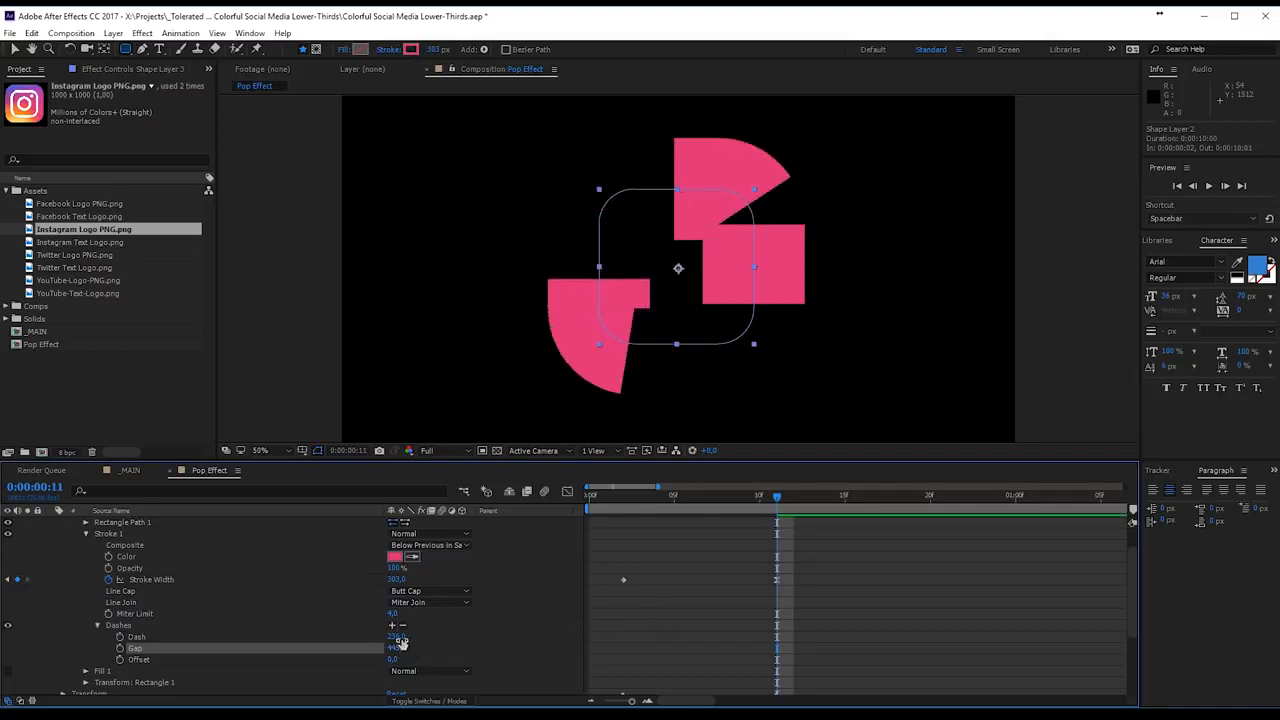
{"action": "mouse_move", "coordinate": [398, 638]}
{"action": "left_mouse_down"}
{"action": "mouse_move", "coordinate": [340, 642]}
{"action": "mouse_move", "coordinate": [740, 648]}
{"action": "mouse_move", "coordinate": [410, 680]}
{"action": "mouse_move", "coordinate": [430, 680]}
{"action": "left_mouse_up"}
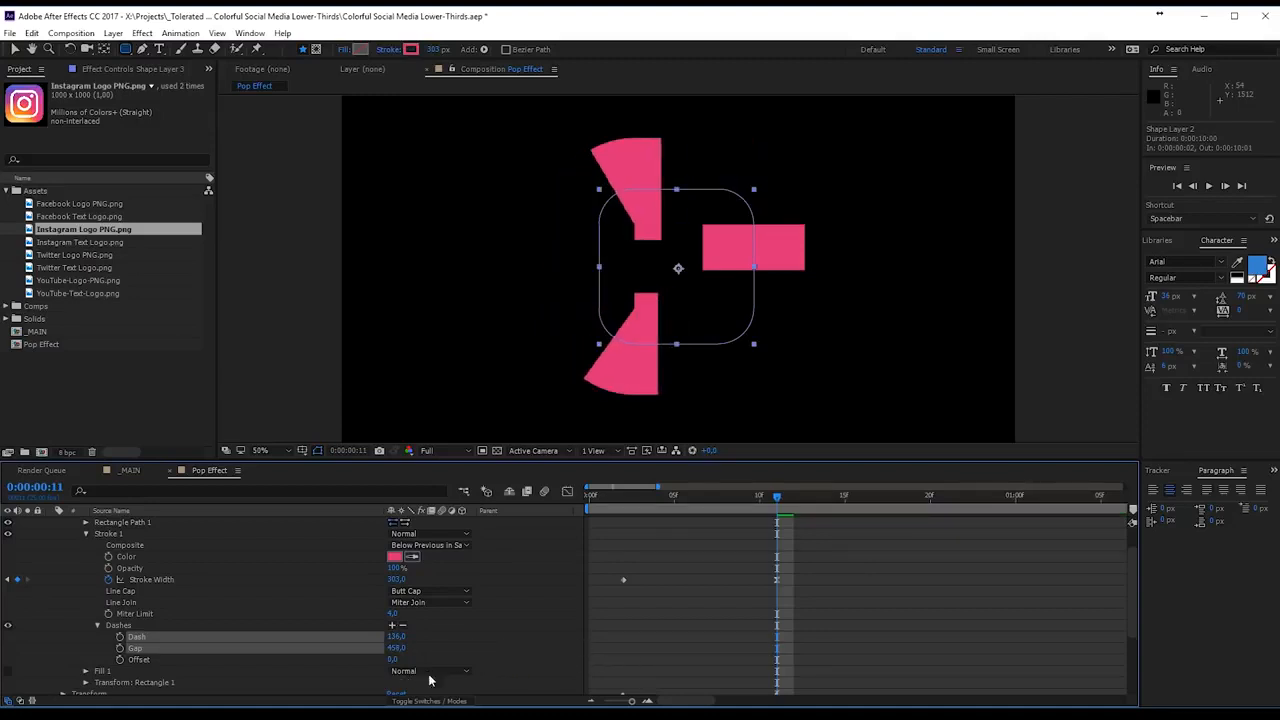
{"action": "left_click_drag", "start_coordinate": [395, 637], "coordinate": [340, 654]}
{"action": "left_click_drag", "start_coordinate": [770, 497], "coordinate": [691, 535]}
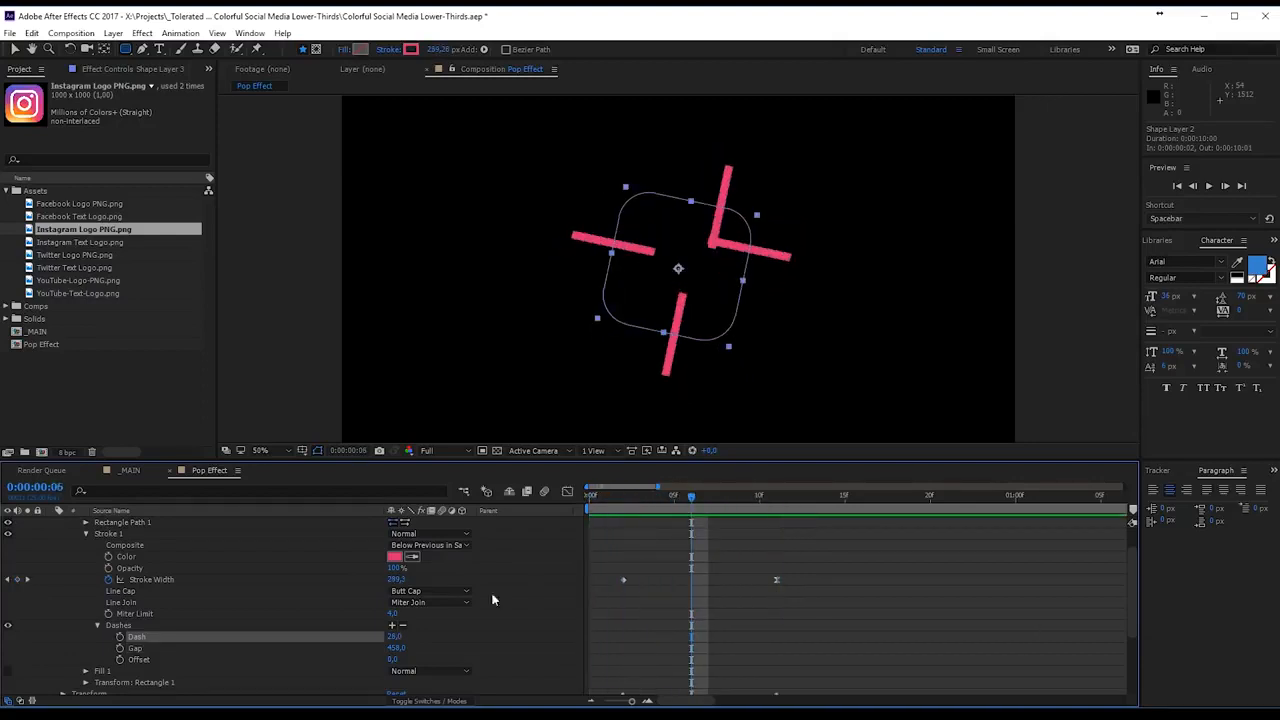
{"action": "left_click_drag", "start_coordinate": [397, 648], "coordinate": [312, 663]}
- Set Shape Layer 3's Stroke Width keyframe at 0:00:00:02 to 300 and check the animation up to 0:00:00:11
{"action": "mouse_move", "coordinate": [691, 501]}
{"action": "left_mouse_down"}
{"action": "mouse_move", "coordinate": [614, 516]}
{"action": "mouse_move", "coordinate": [732, 537]}
{"action": "mouse_move", "coordinate": [593, 548]}
{"action": "mouse_move", "coordinate": [675, 568]}
{"action": "mouse_move", "coordinate": [627, 577]}
{"action": "left_mouse_up"}
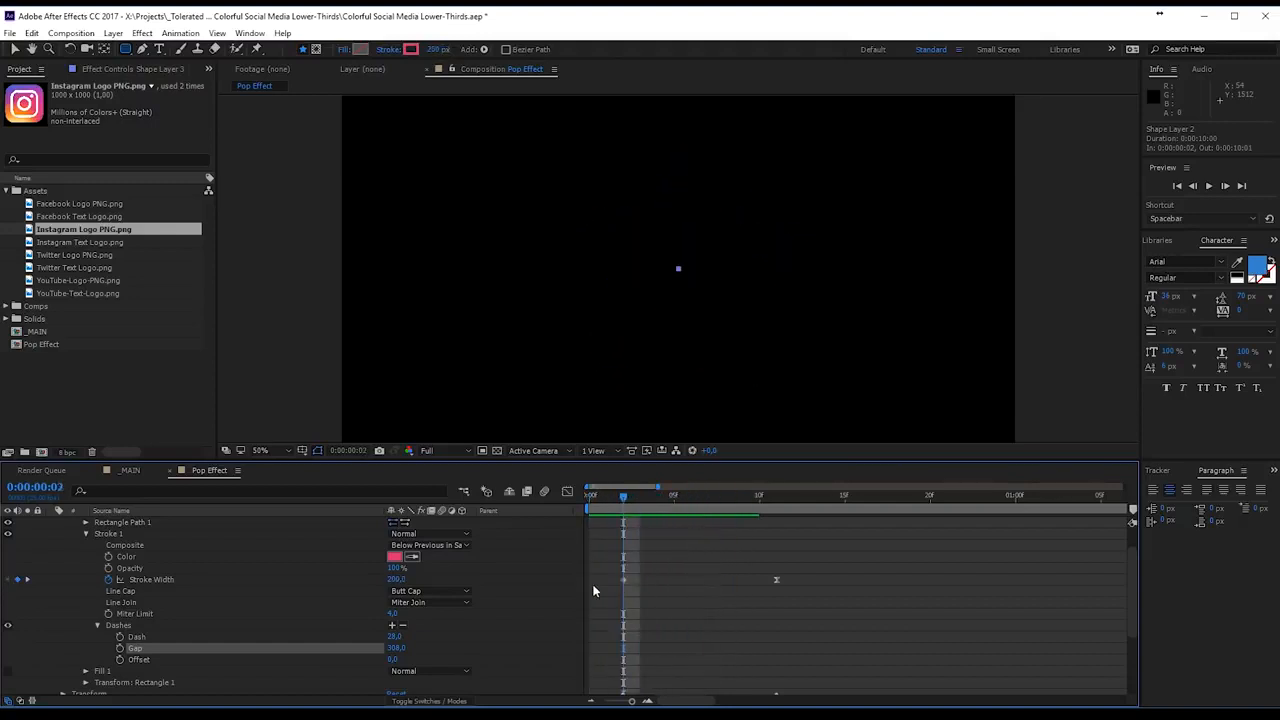
{"action": "left_click", "coordinate": [397, 579]}
{"action": "type", "text": "300"}
{"action": "key", "text": "Return"}
{"action": "mouse_move", "coordinate": [635, 501]}
{"action": "left_mouse_down"}
{"action": "mouse_move", "coordinate": [682, 504]}
{"action": "mouse_move", "coordinate": [642, 517]}
{"action": "mouse_move", "coordinate": [700, 531]}
{"action": "mouse_move", "coordinate": [669, 537]}
{"action": "mouse_move", "coordinate": [728, 571]}
{"action": "mouse_move", "coordinate": [776, 577]}
{"action": "left_mouse_up"}
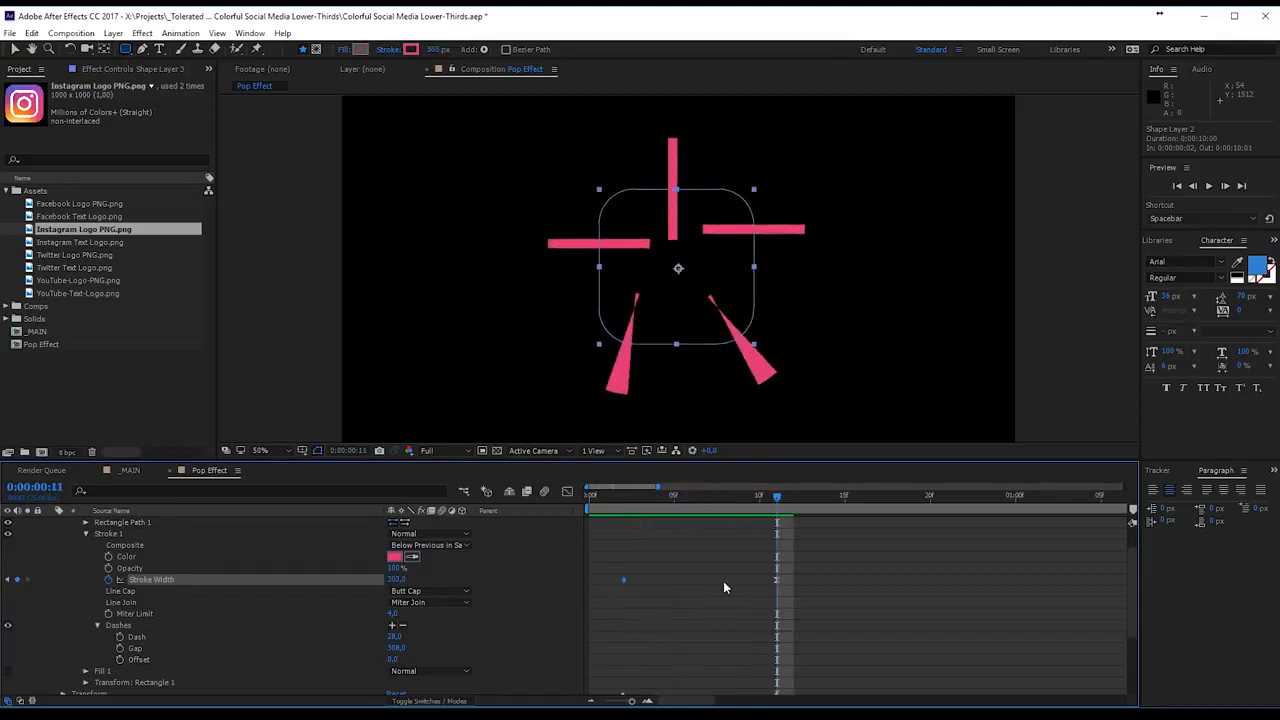
- Turn off solo for Shape Layer 3 and pre-compose it as "Stroke Explosion", moving all attributes into the new composition
{"action": "scroll", "coordinate": [692, 594], "scroll_direction": "up", "scroll_amount": 1}
{"action": "left_click", "coordinate": [53, 524]}
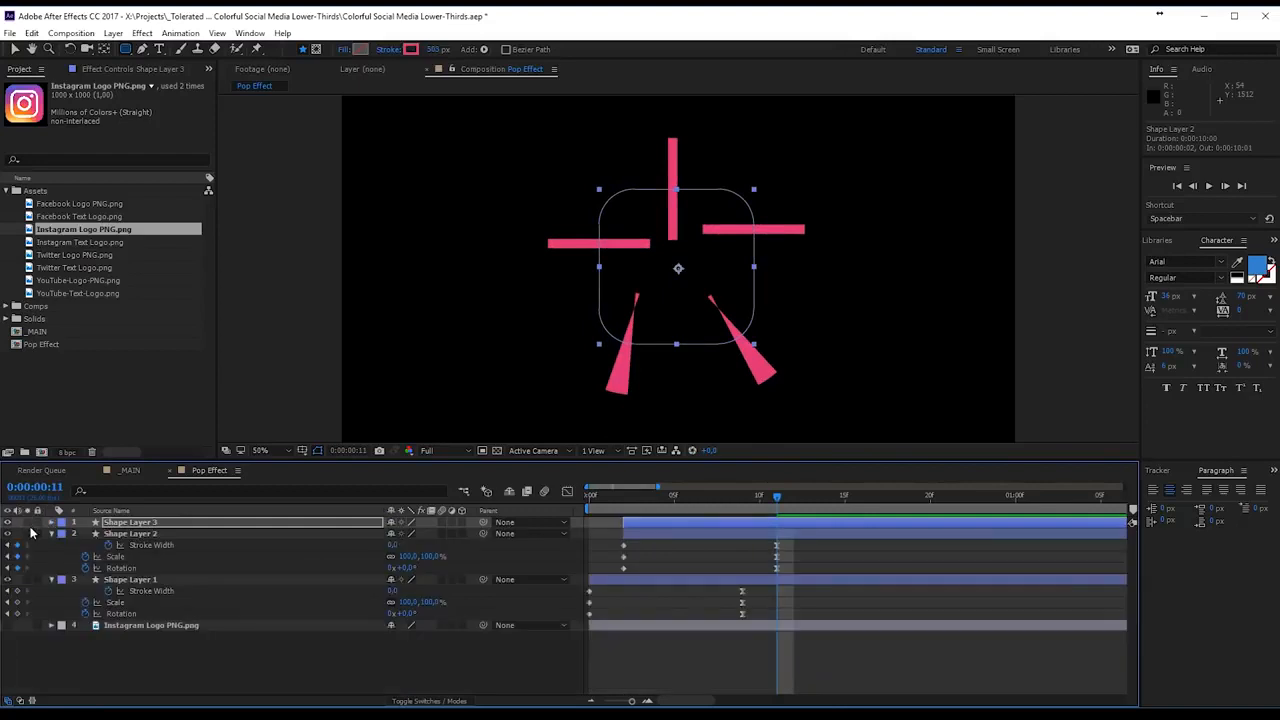
{"action": "left_click", "coordinate": [147, 523]}
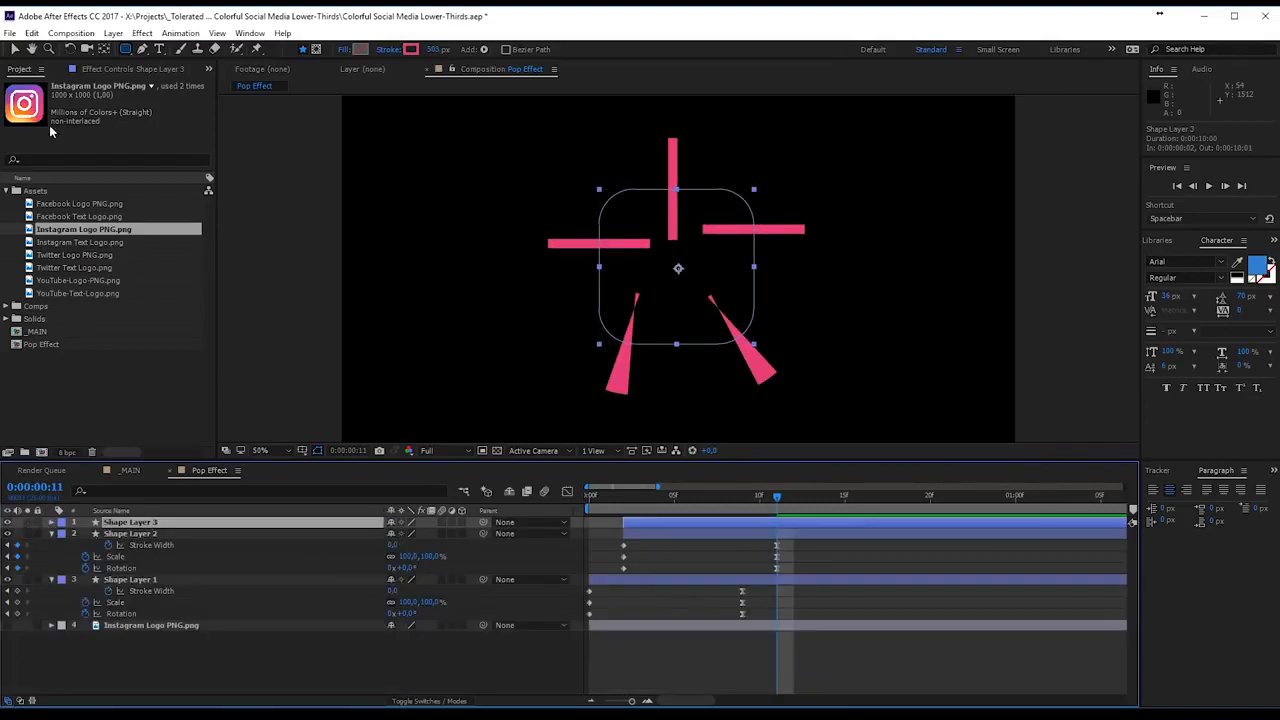
{"action": "left_click", "coordinate": [113, 33]}
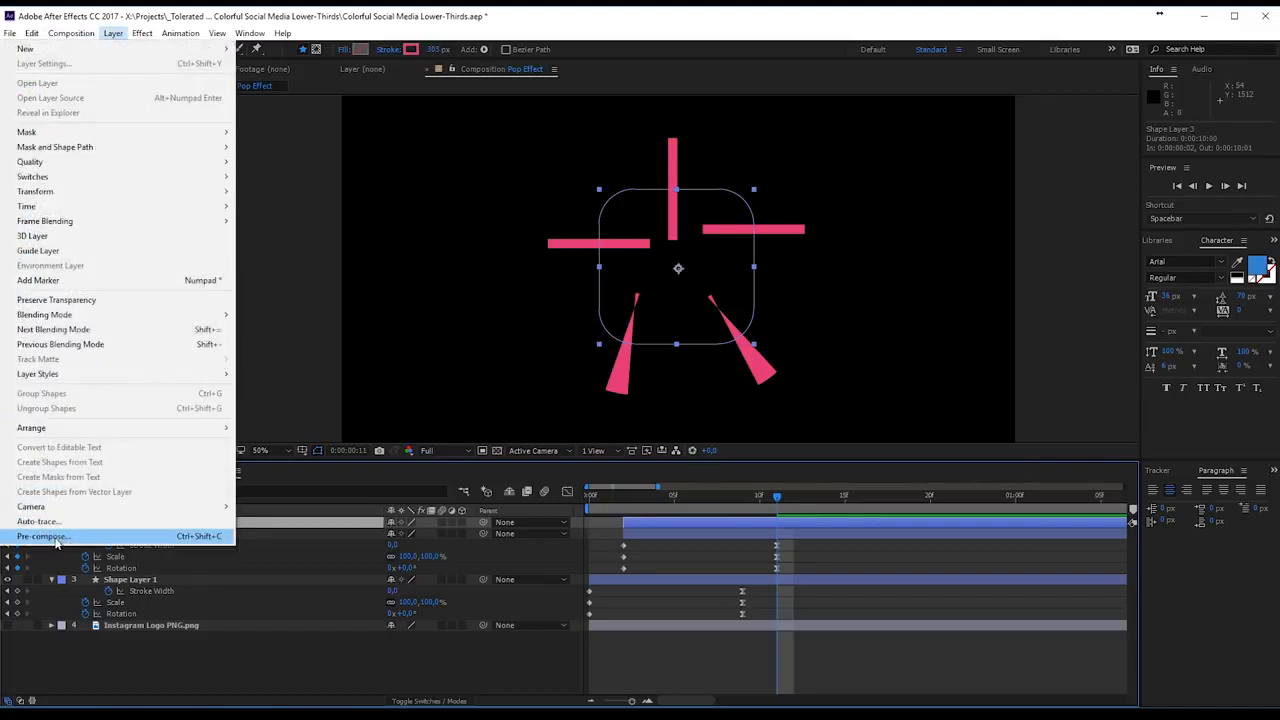
{"action": "left_click", "coordinate": [52, 537]}
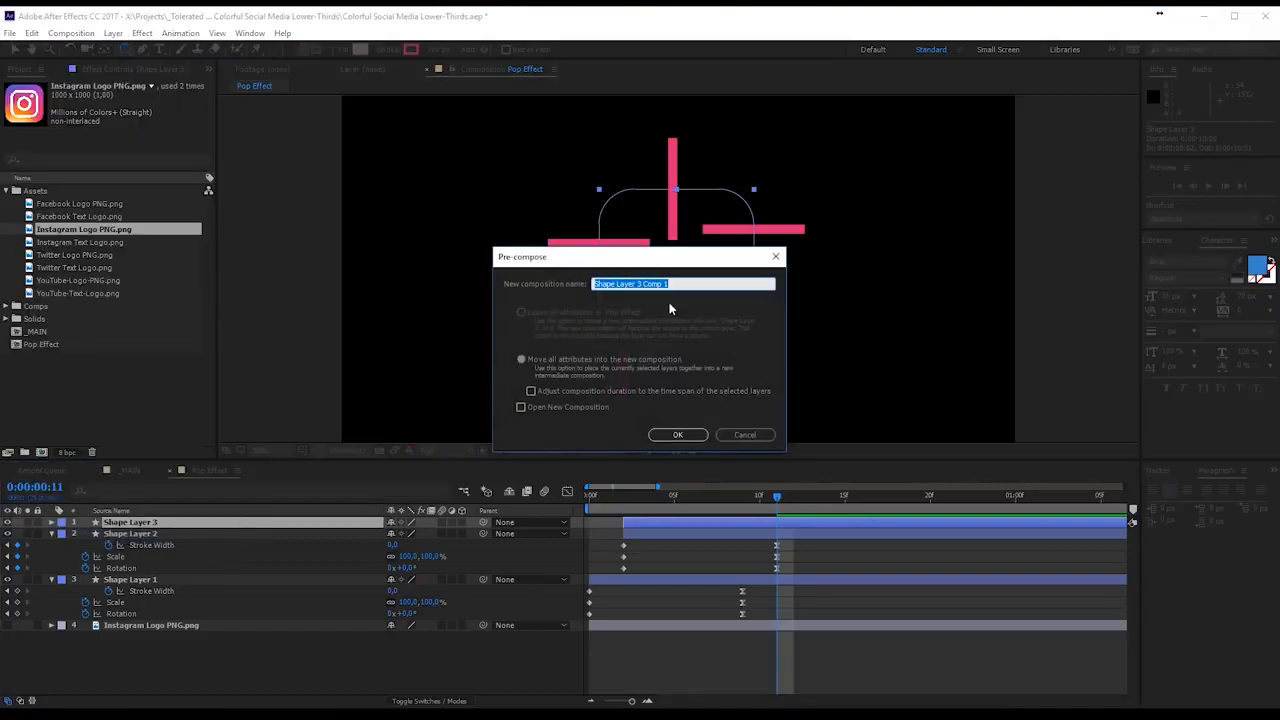
{"action": "type", "text": "Stroke Explosion"}
{"action": "left_click", "coordinate": [677, 436]}
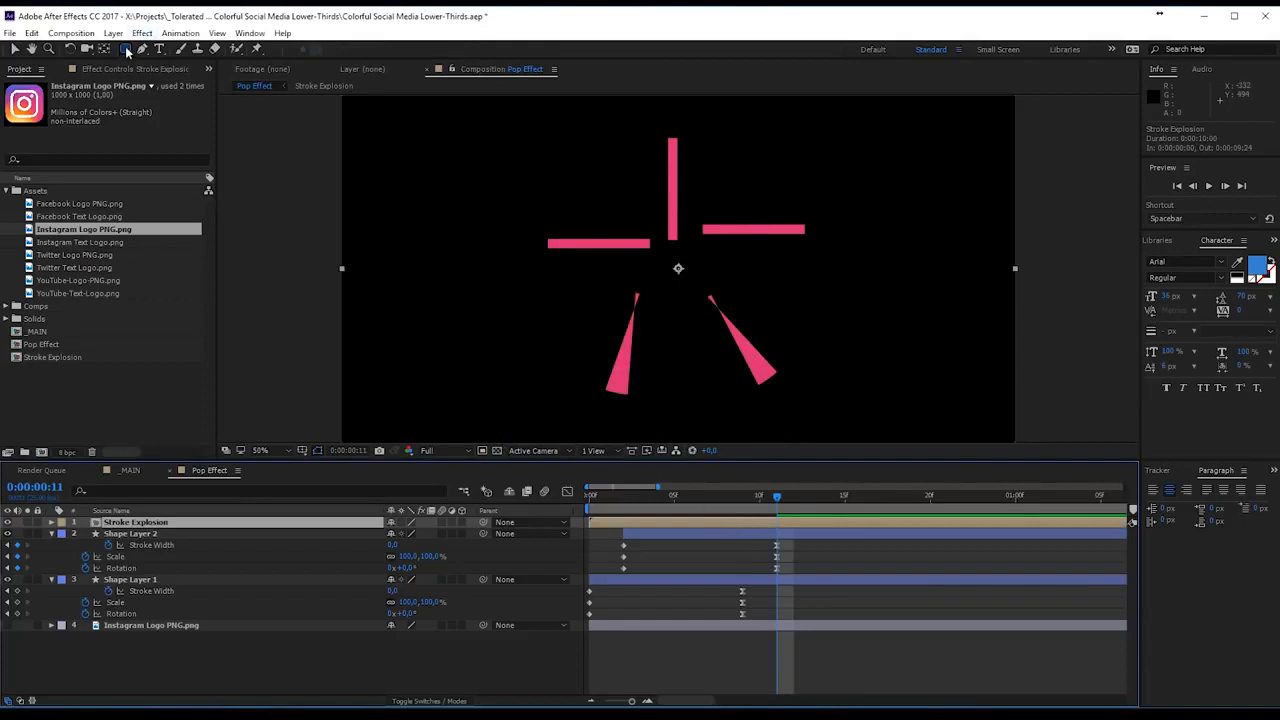
- Draw a circular mask about 1000 px wide centred on the Stroke Explosion layer and set its mode to Subtract
{"action": "left_click_drag", "start_coordinate": [125, 48], "coordinate": [184, 82]}
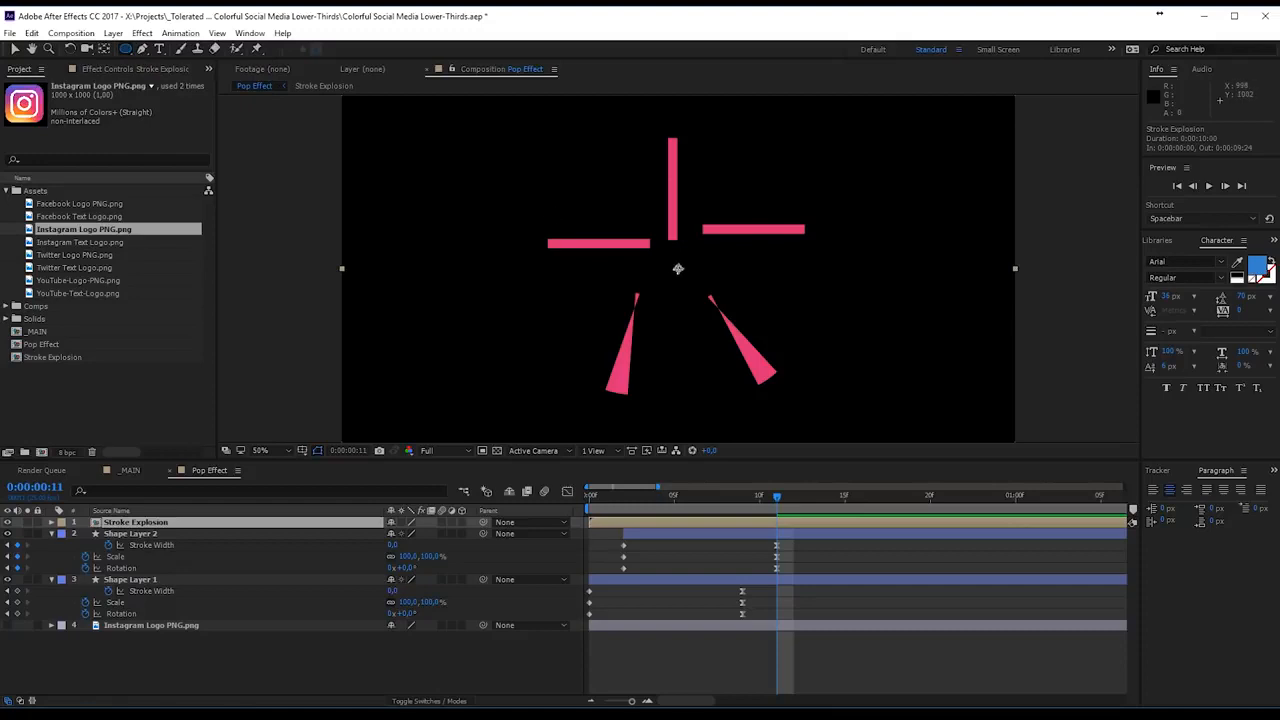
{"action": "left_click_drag", "start_coordinate": [677, 268], "coordinate": [846, 440]}
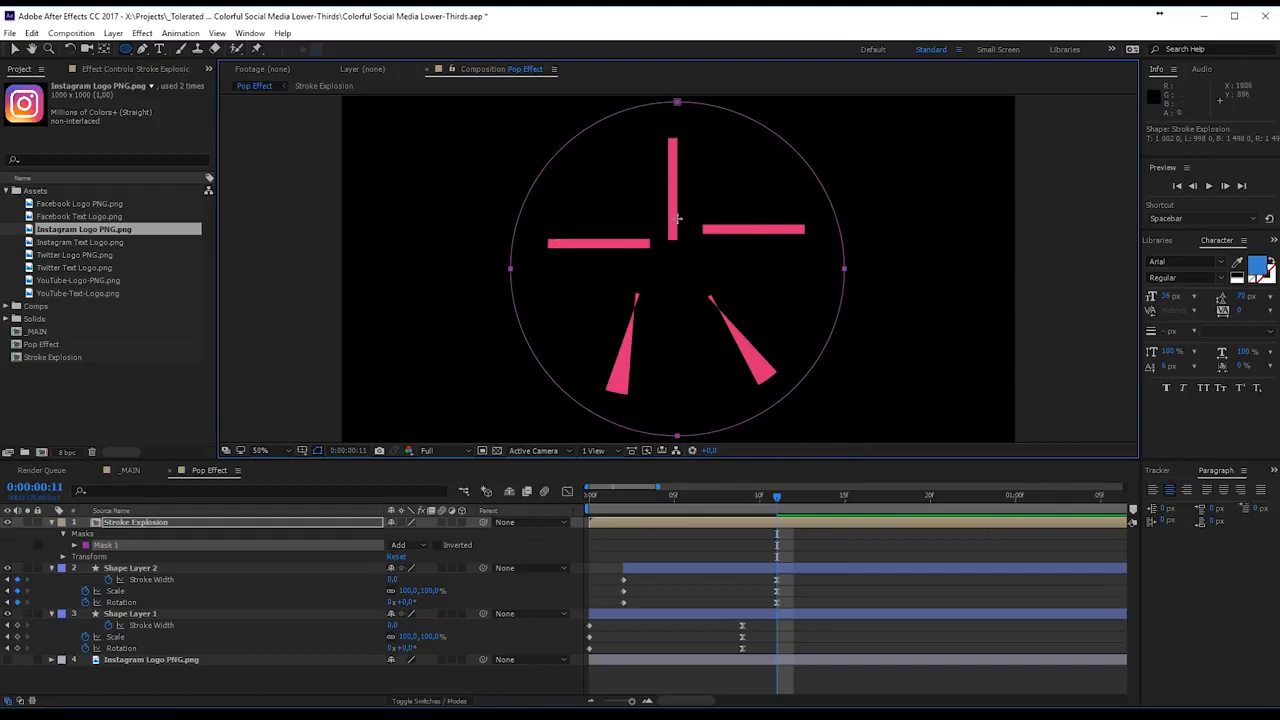
{"action": "left_click", "coordinate": [403, 545]}
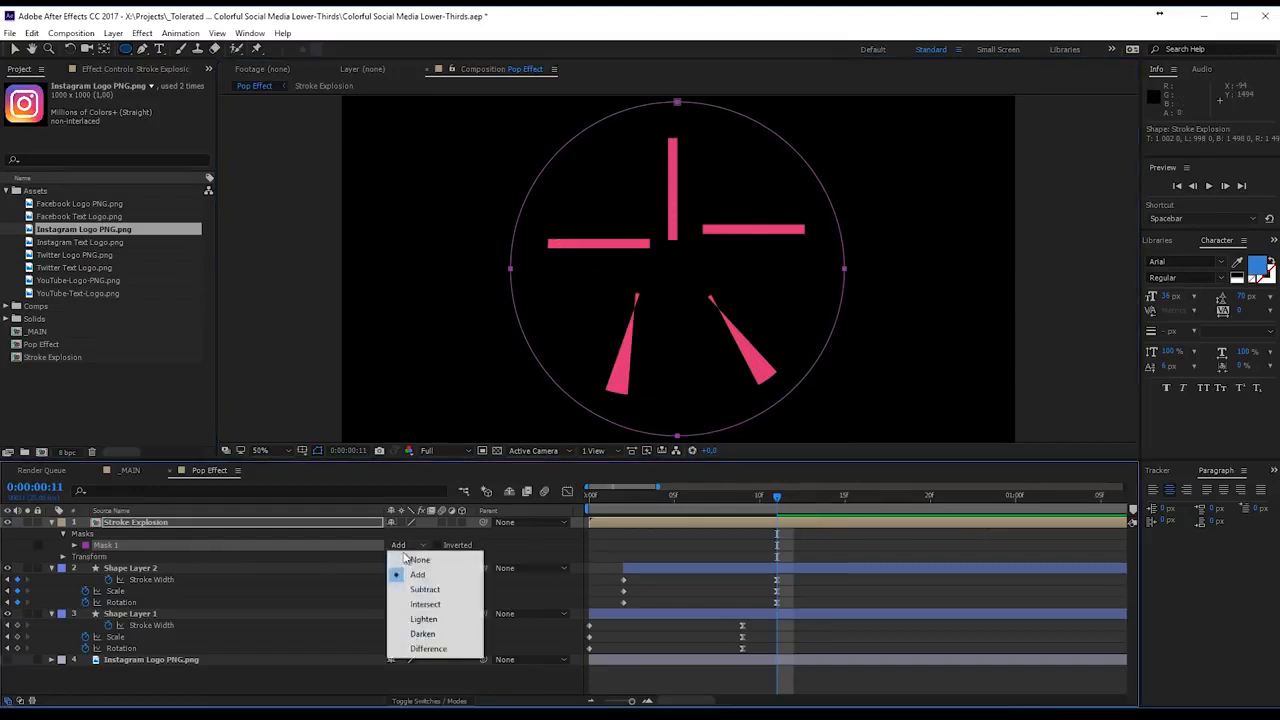
{"action": "left_click", "coordinate": [421, 591]}
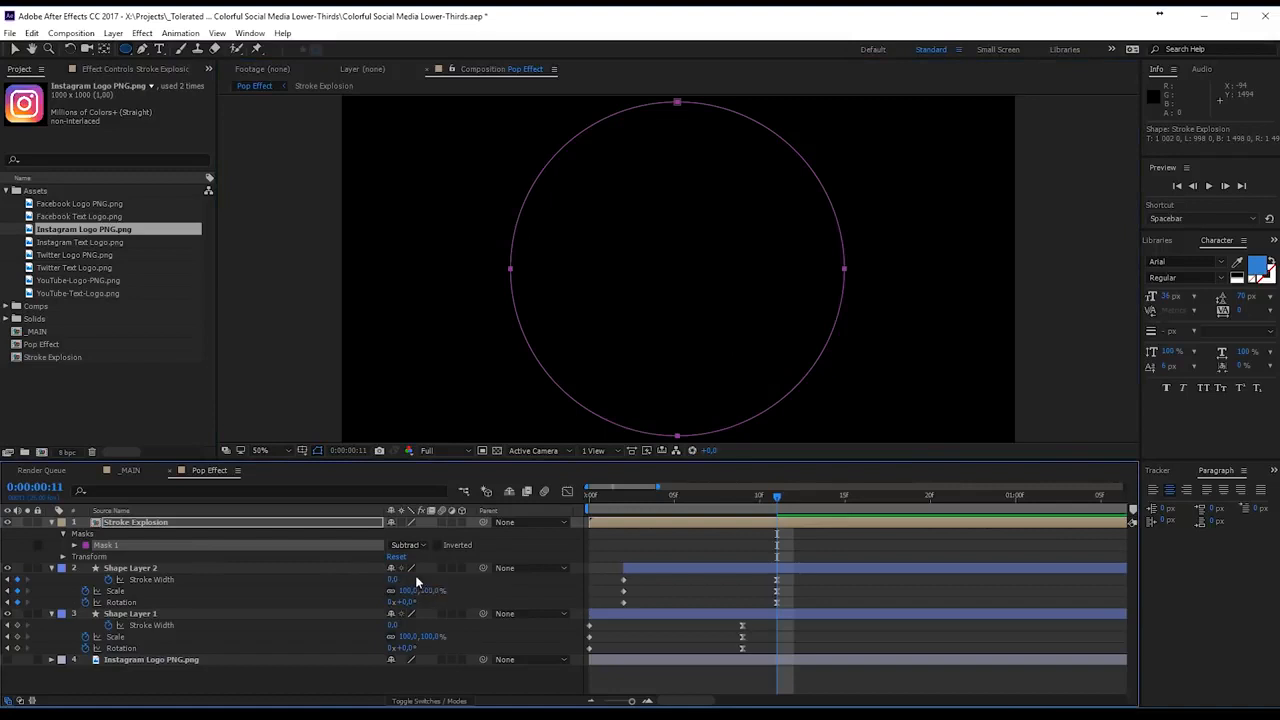
- Keyframe Mask 1's expansion from about -500 pixels at 0:00:00:02 to 0 pixels at 0:00:00:11 and preview the animation
{"action": "left_click", "coordinate": [74, 546]}
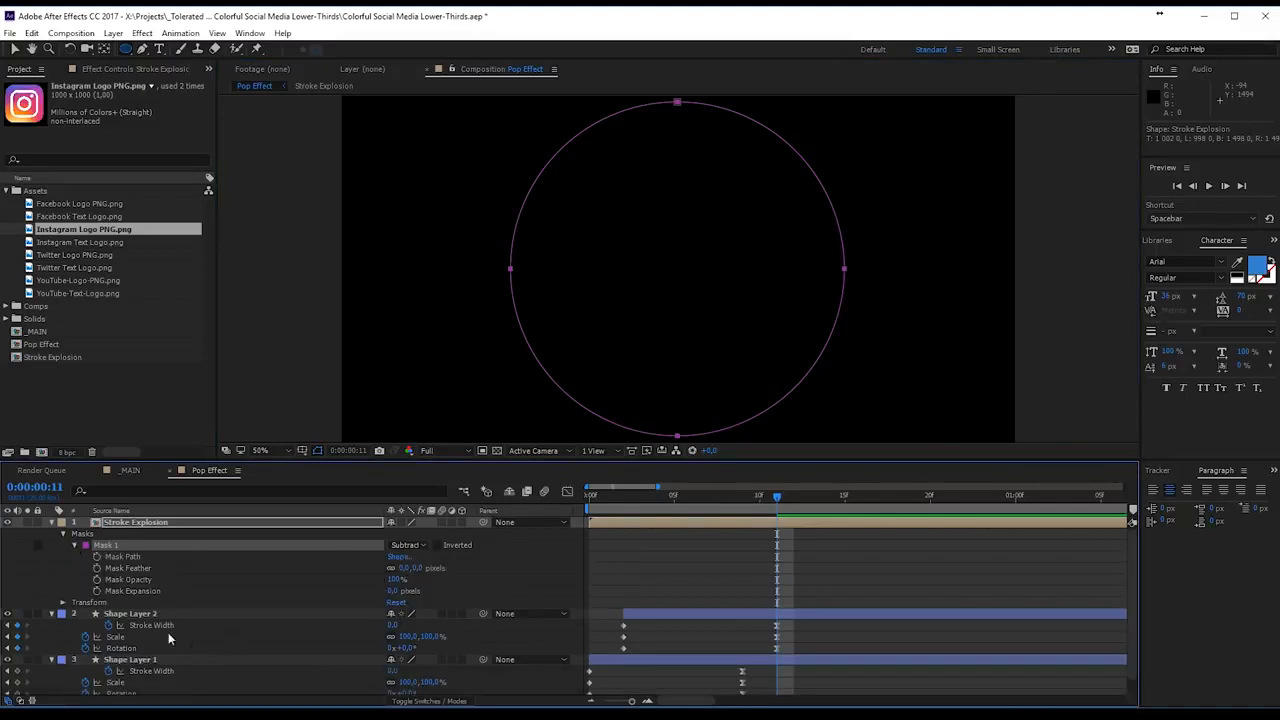
{"action": "left_click", "coordinate": [97, 591]}
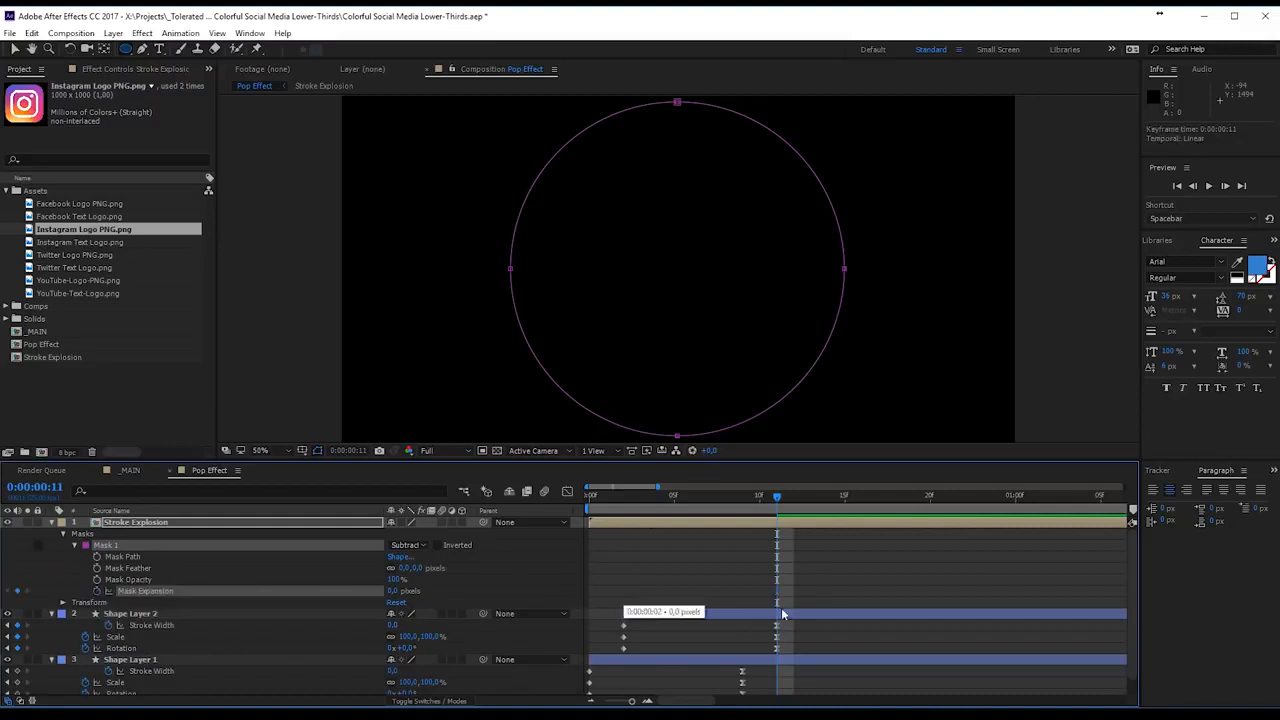
{"action": "left_click_drag", "start_coordinate": [777, 496], "coordinate": [624, 522]}
{"action": "left_click_drag", "start_coordinate": [390, 590], "coordinate": [594, 589]}
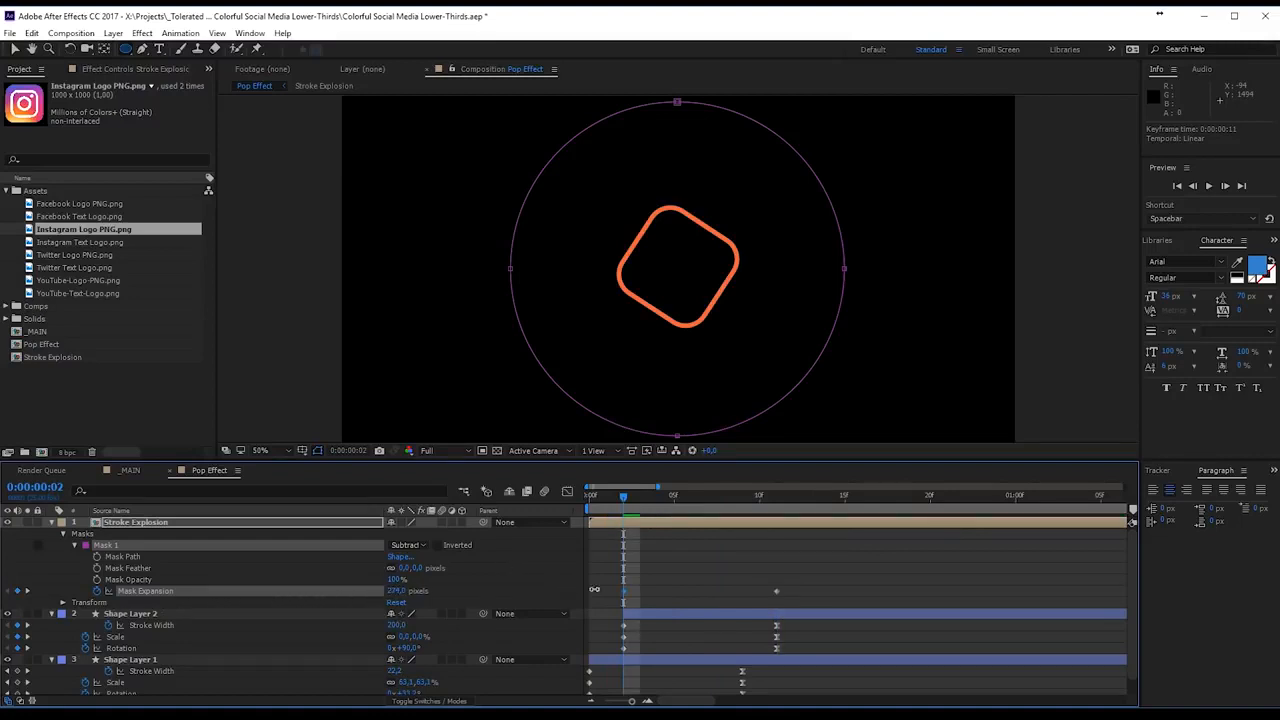
{"action": "left_click_drag", "start_coordinate": [931, 573], "coordinate": [477, 606]}
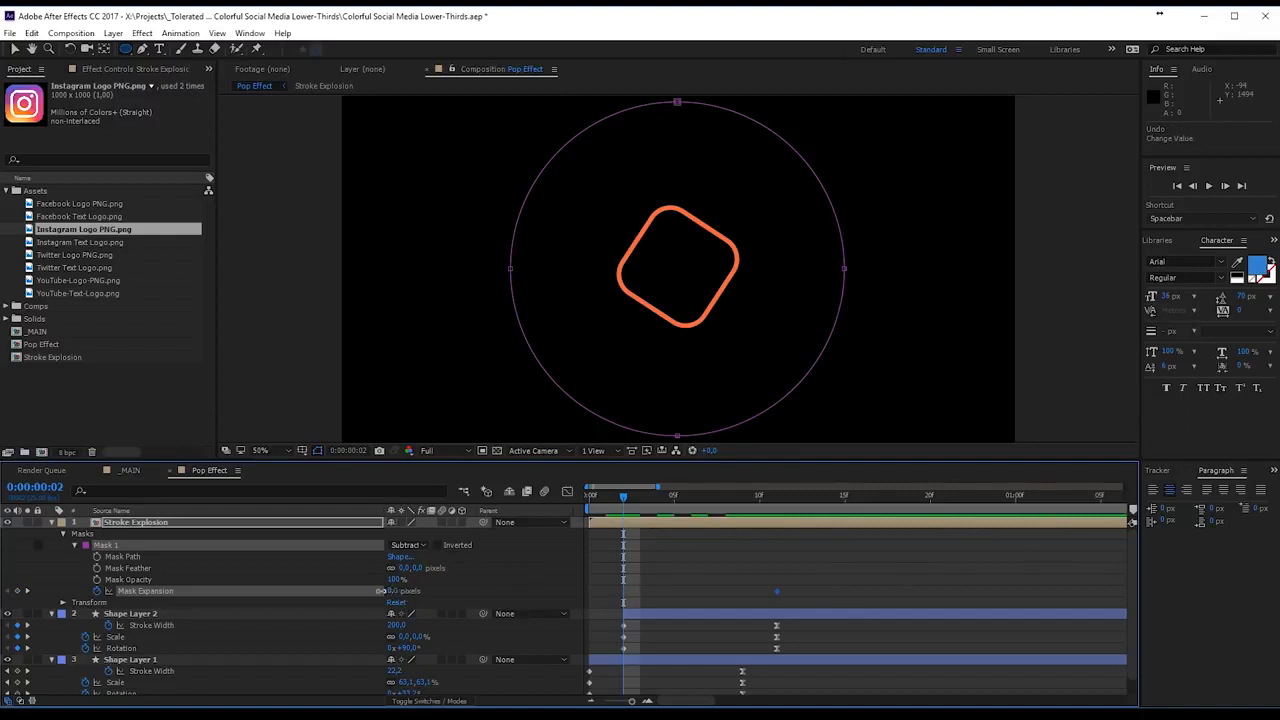
{"action": "left_click_drag", "start_coordinate": [382, 591], "coordinate": [207, 619]}
{"action": "left_click_drag", "start_coordinate": [395, 592], "coordinate": [184, 607]}
{"action": "left_click_drag", "start_coordinate": [636, 503], "coordinate": [621, 581]}
{"action": "left_click_drag", "start_coordinate": [630, 518], "coordinate": [709, 550]}
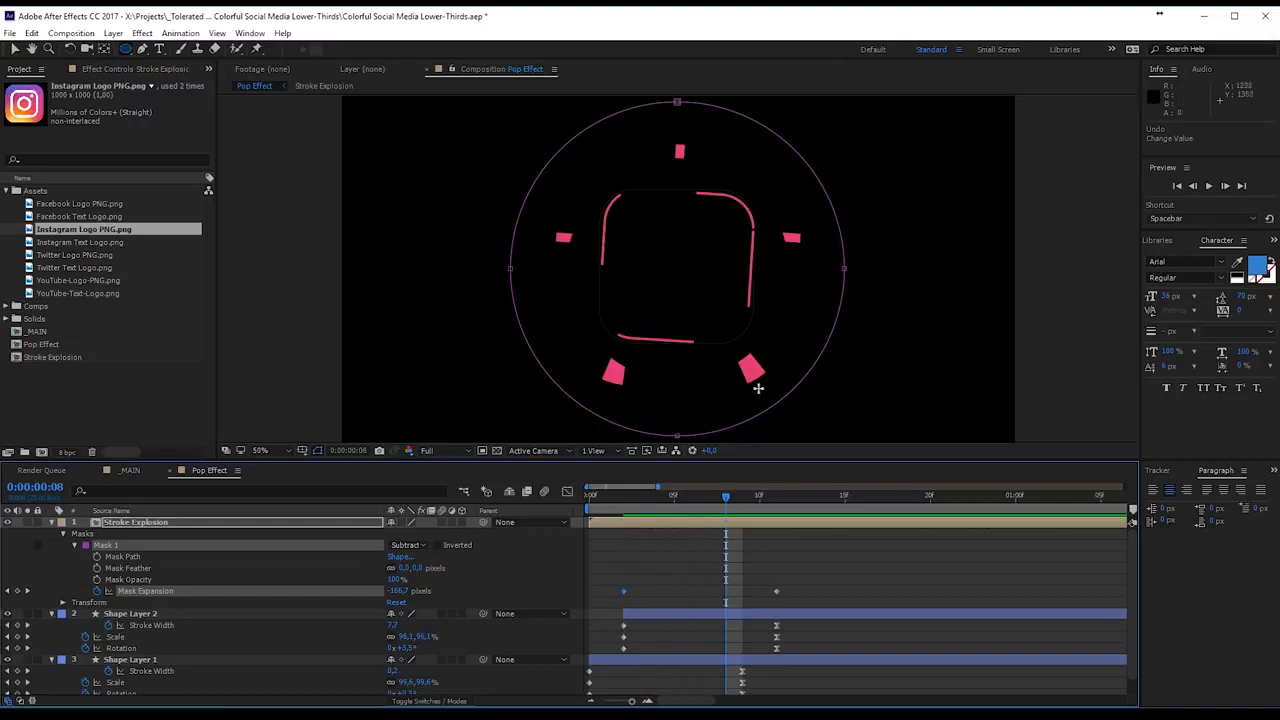
{"action": "key", "text": "space"}
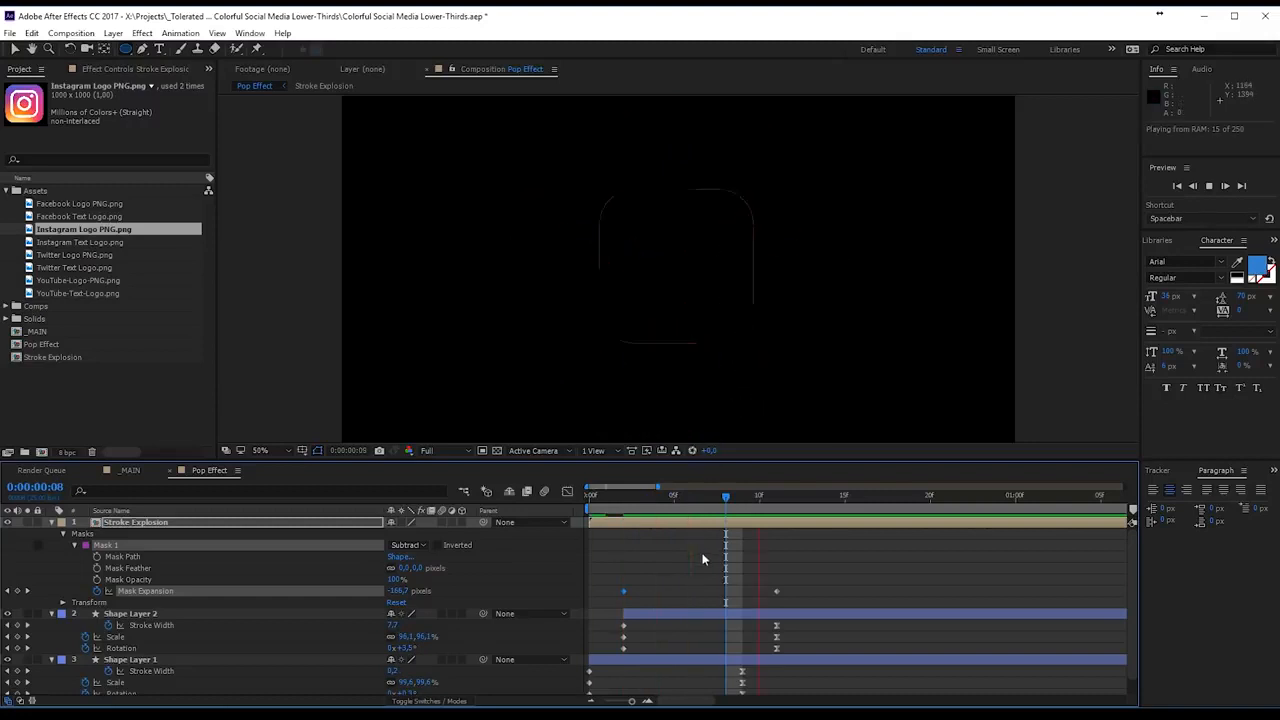
{"action": "key", "text": "space"}
{"action": "key", "text": "space"}
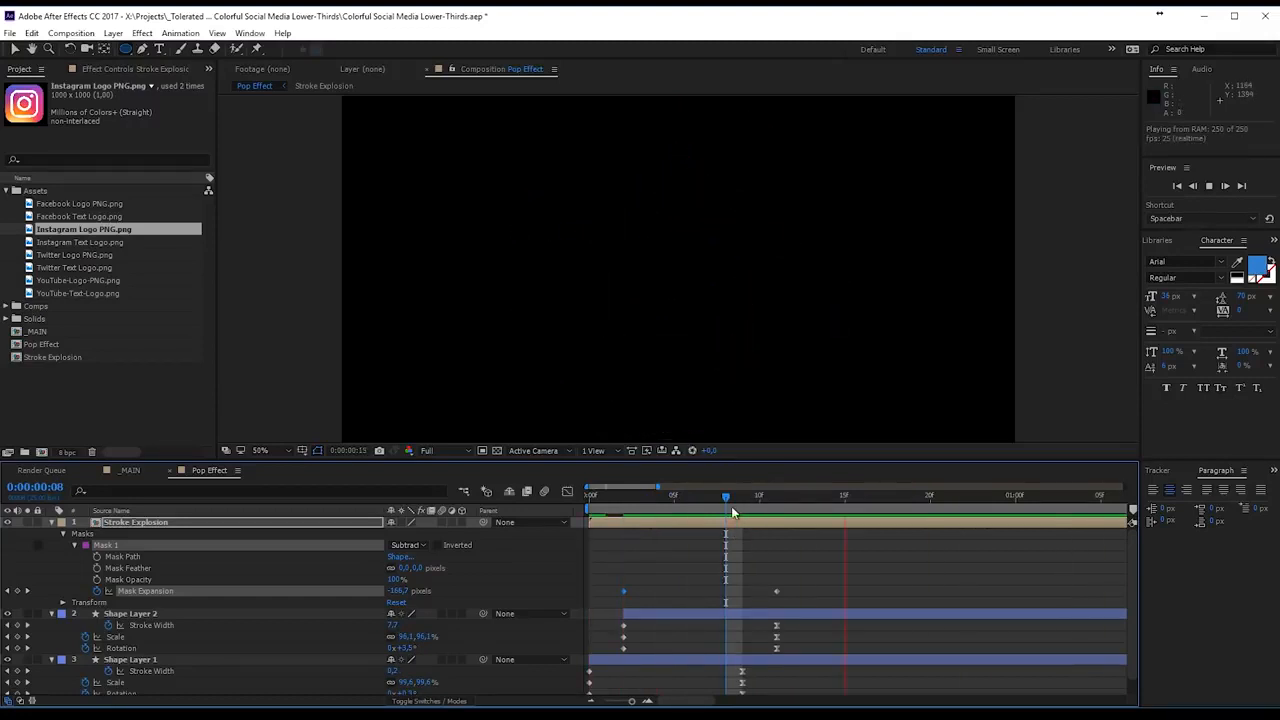
{"action": "key", "text": "space"}
- Shift Shape Layer 3 two frames earlier inside the Stroke Explosion composition and return to Pop Effect
{"action": "left_click_drag", "start_coordinate": [728, 499], "coordinate": [673, 513]}
{"action": "double_click", "coordinate": [657, 522]}
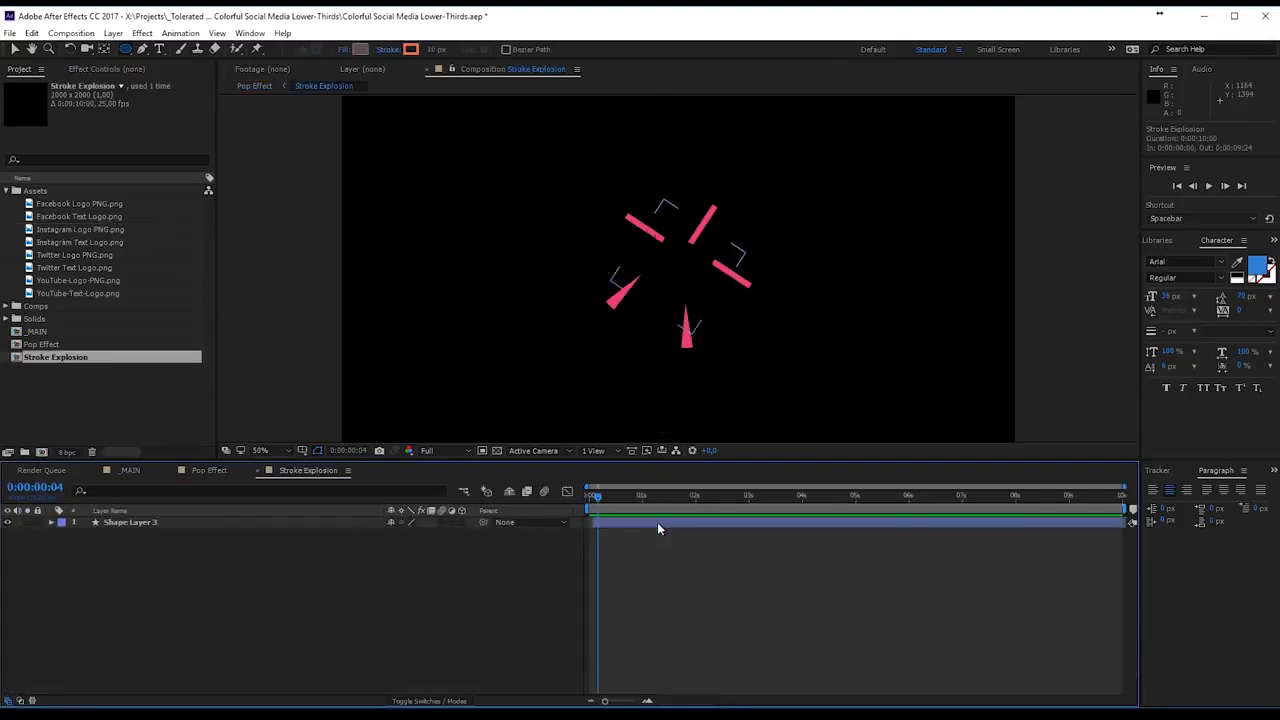
{"action": "left_click", "coordinate": [211, 470]}
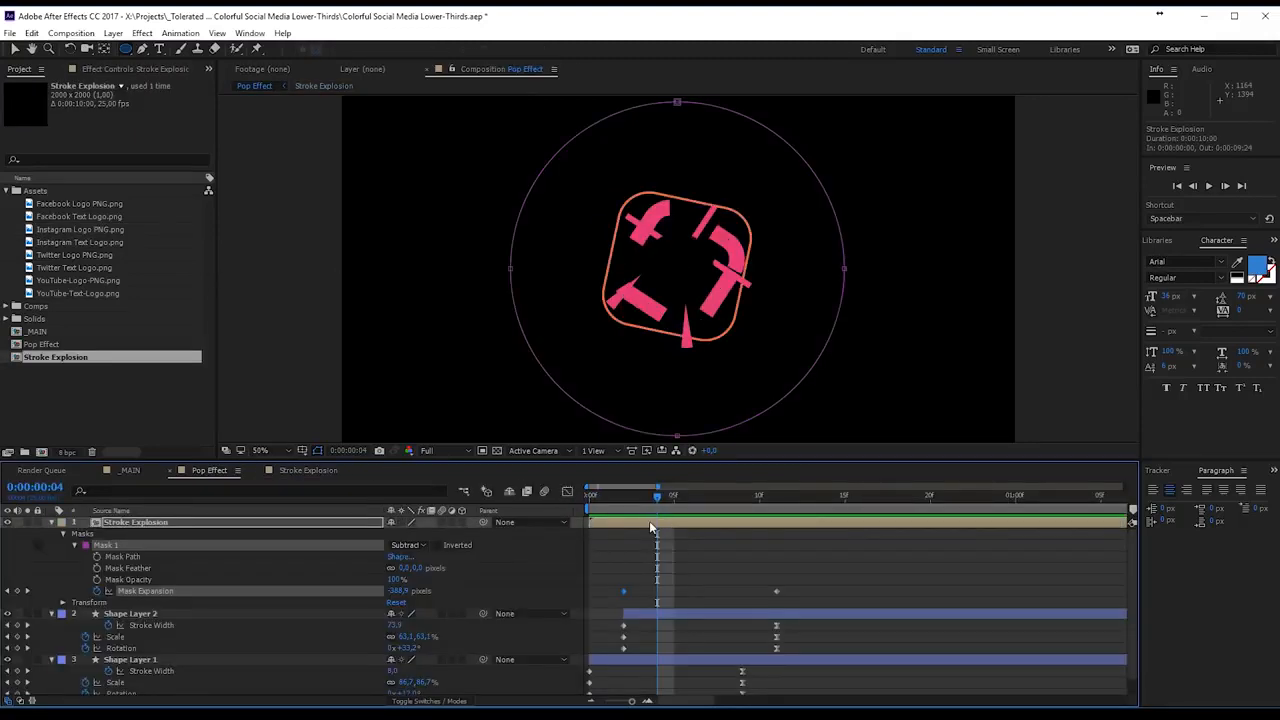
{"action": "double_click", "coordinate": [649, 521]}
{"action": "left_click", "coordinate": [645, 527]}
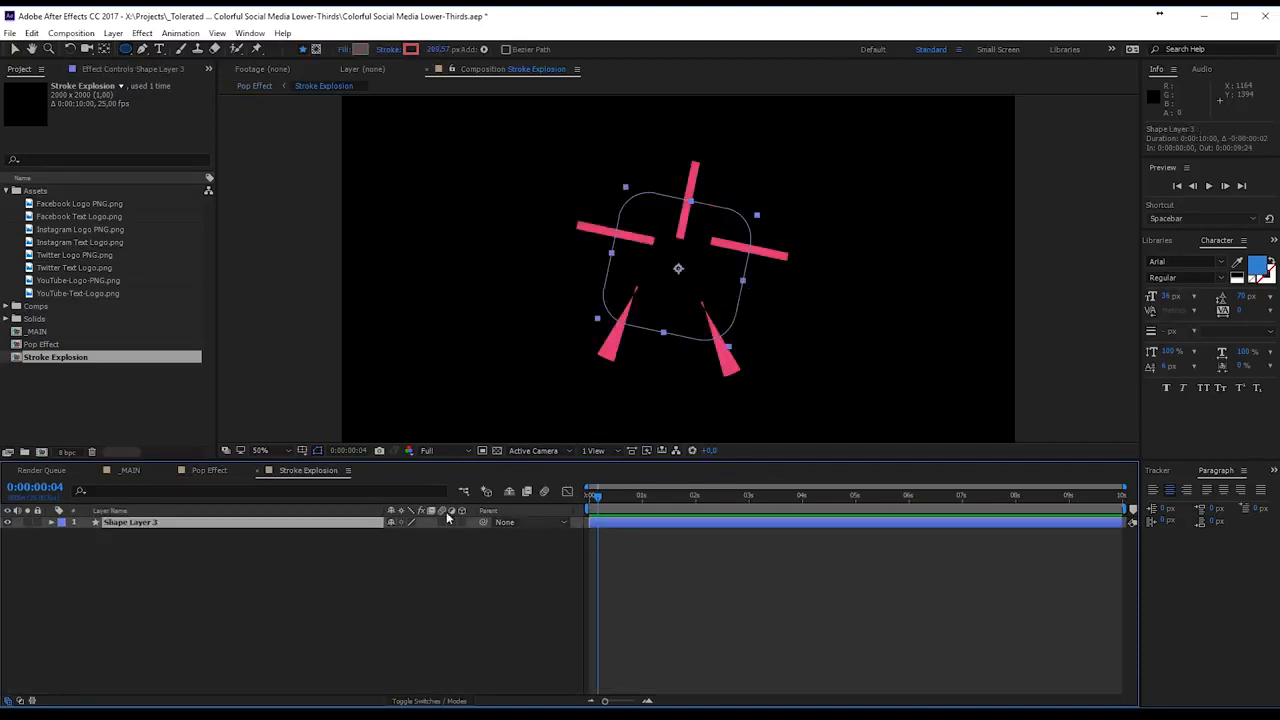
{"action": "left_click", "coordinate": [209, 471]}
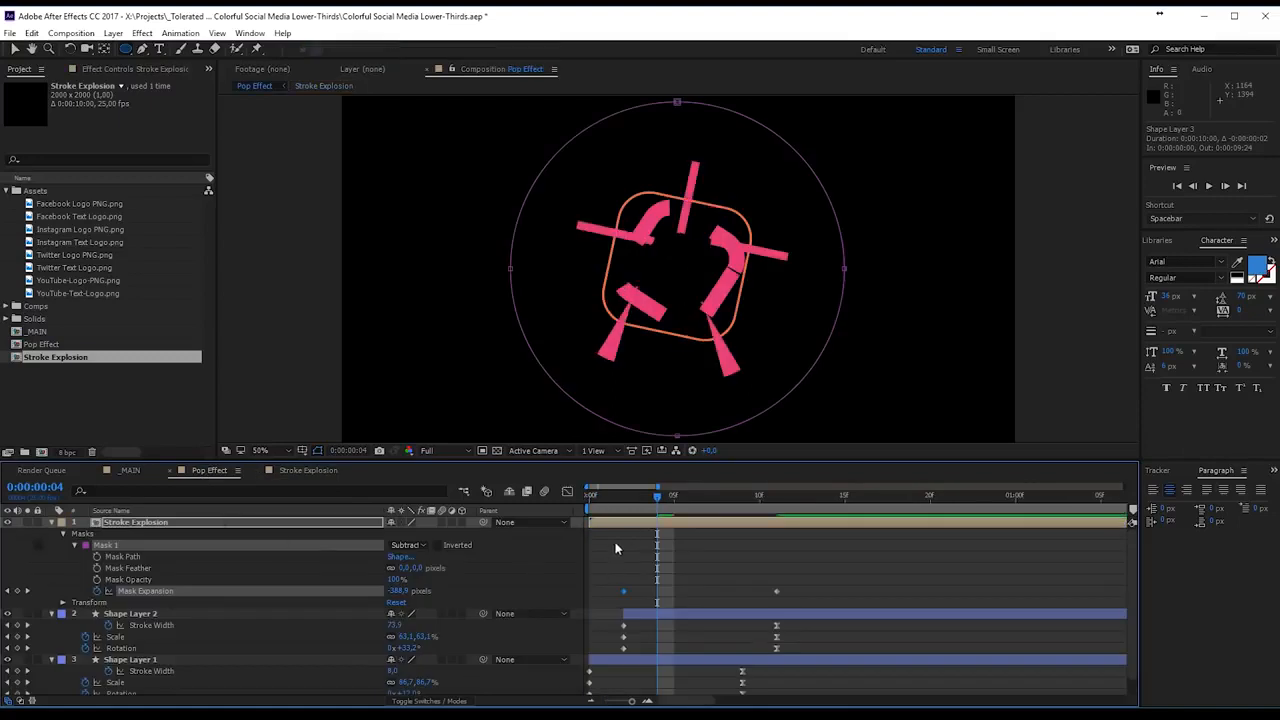
- Move the Stroke Explosion layer to start at 0:00:00:05 and preview the timing
{"action": "left_click", "coordinate": [618, 525]}
{"action": "left_click", "coordinate": [686, 523]}
{"action": "left_click_drag", "start_coordinate": [686, 523], "coordinate": [709, 524]}
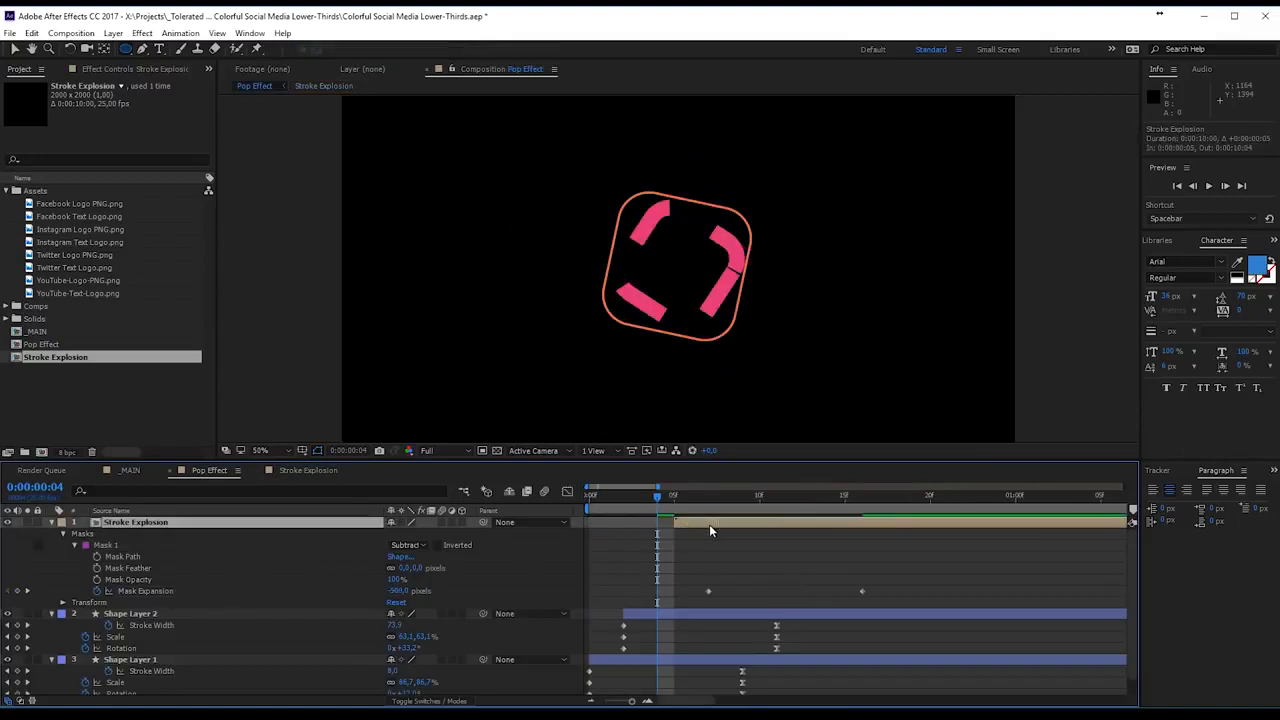
{"action": "key", "text": "space"}
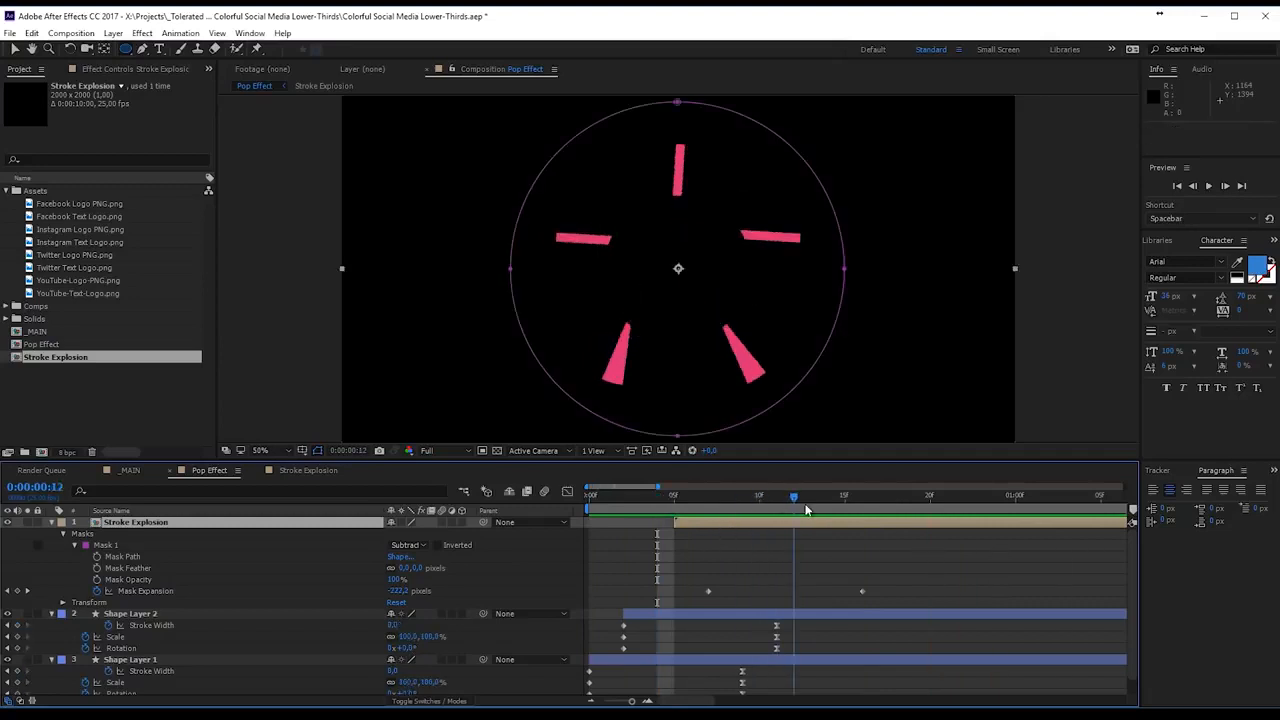
{"action": "key", "text": "space"}
- In the Stroke Explosion composition, set the Dash value of Shape Layer 3's Stroke 1 to 7
{"action": "left_click", "coordinate": [308, 473]}
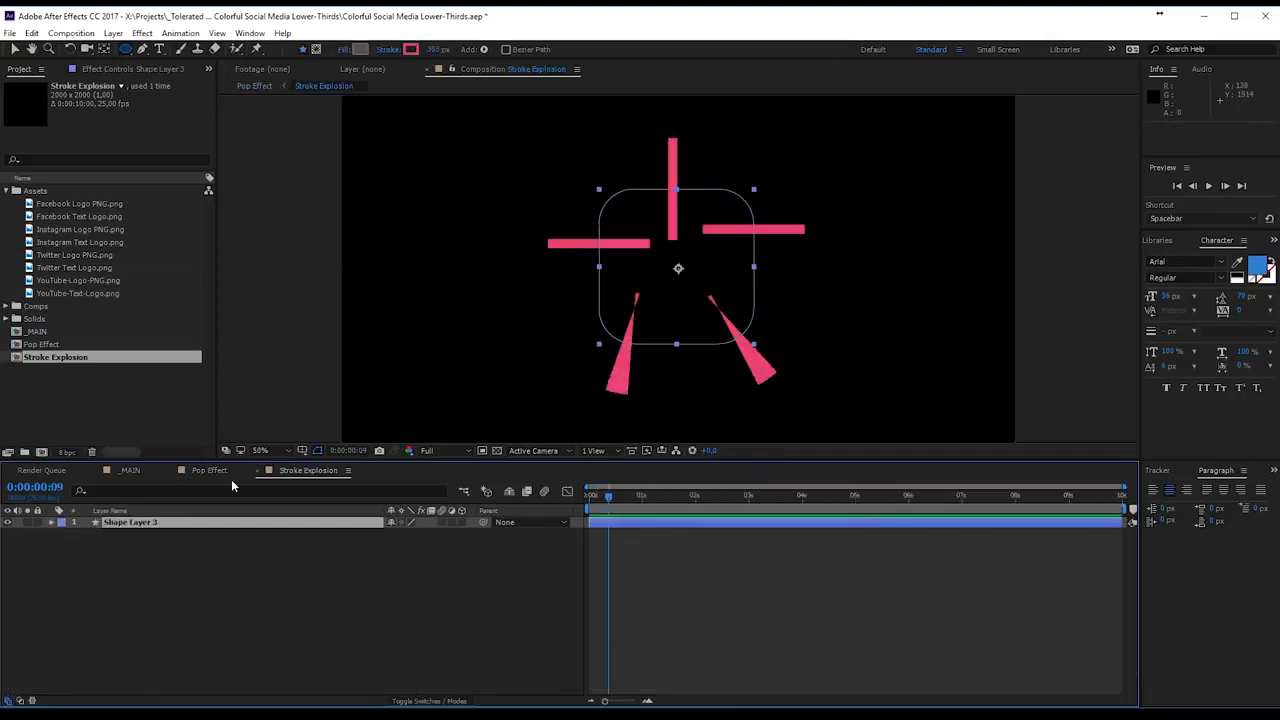
{"action": "left_click", "coordinate": [52, 523]}
{"action": "left_click", "coordinate": [63, 534]}
{"action": "left_click", "coordinate": [74, 545]}
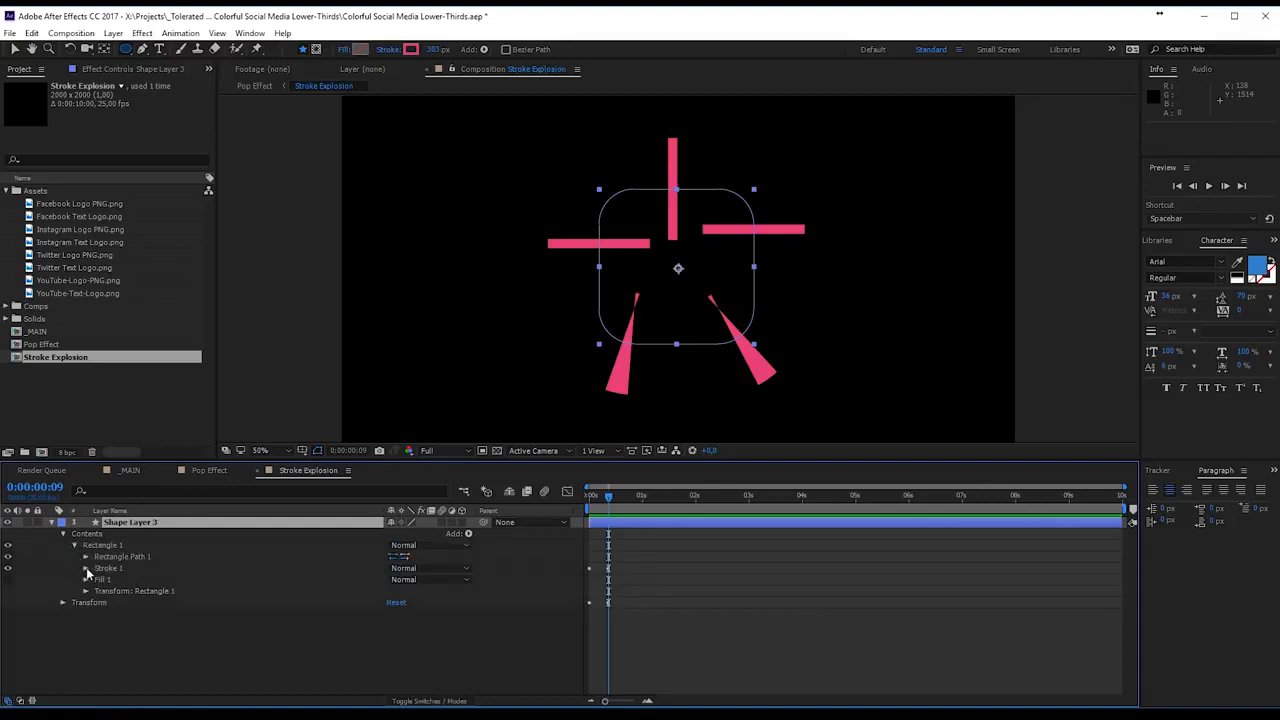
{"action": "left_click", "coordinate": [85, 568]}
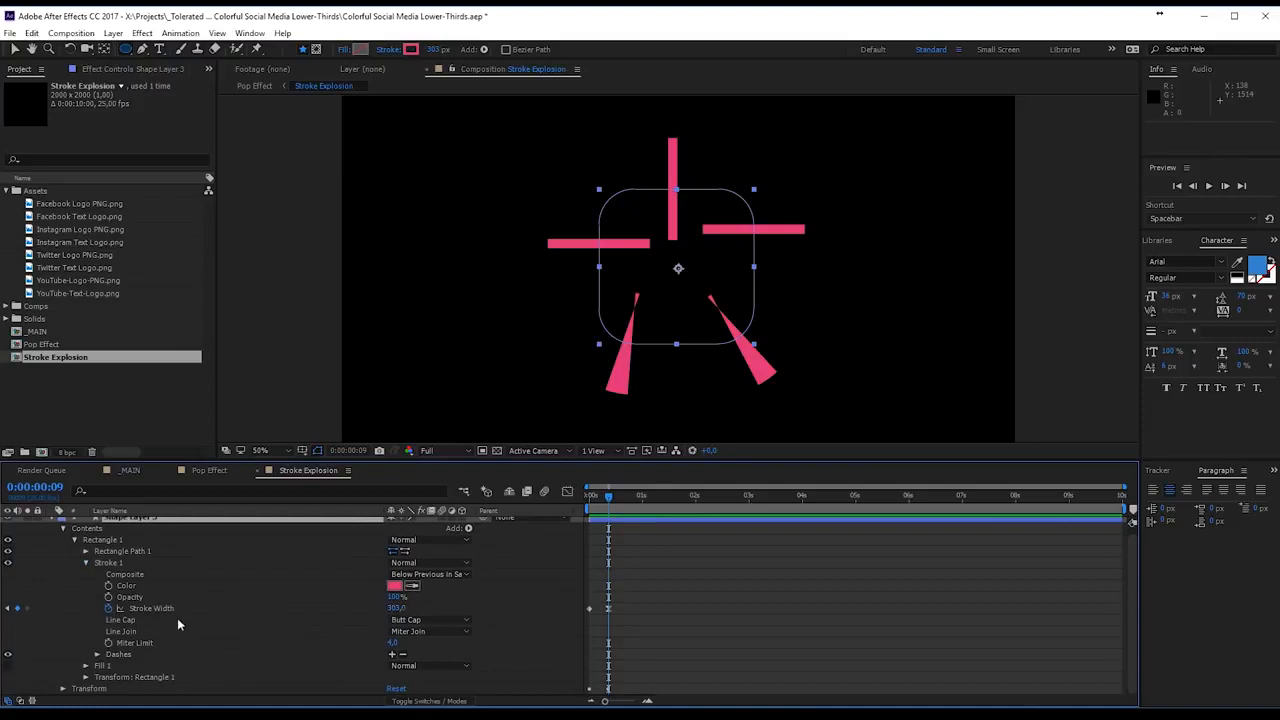
{"action": "left_click", "coordinate": [97, 655]}
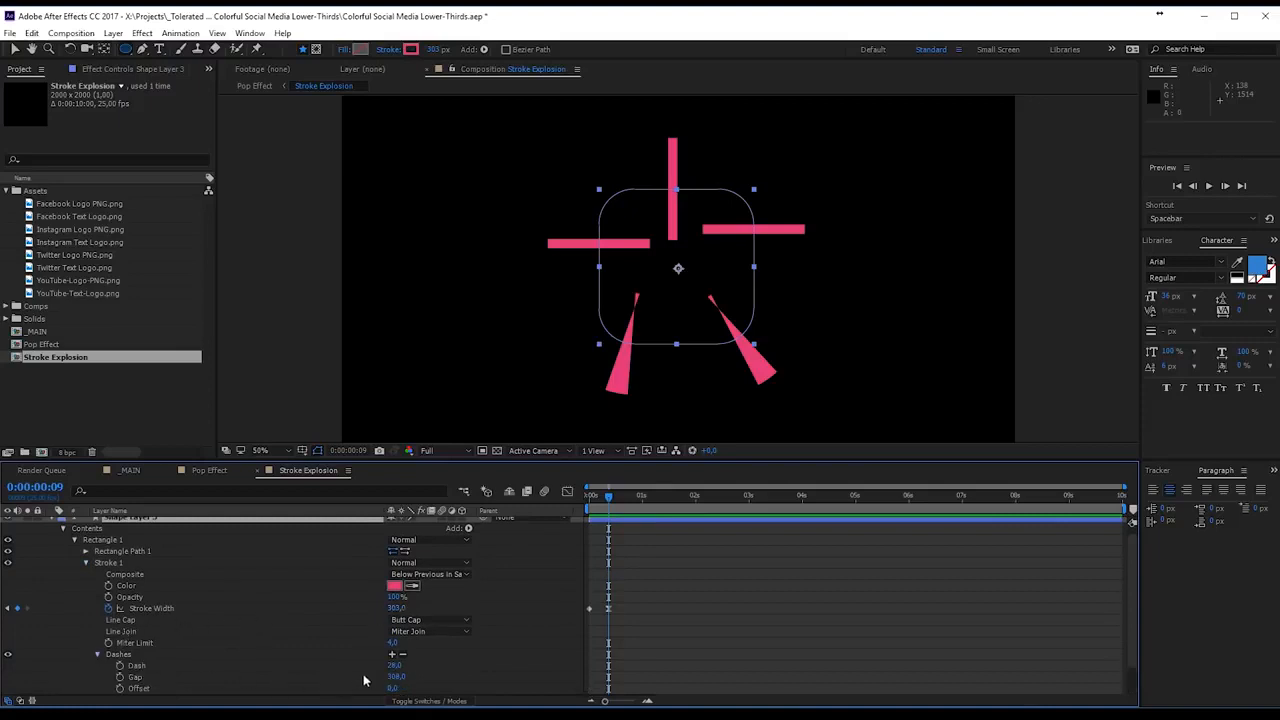
{"action": "left_click_drag", "start_coordinate": [393, 665], "coordinate": [241, 601]}
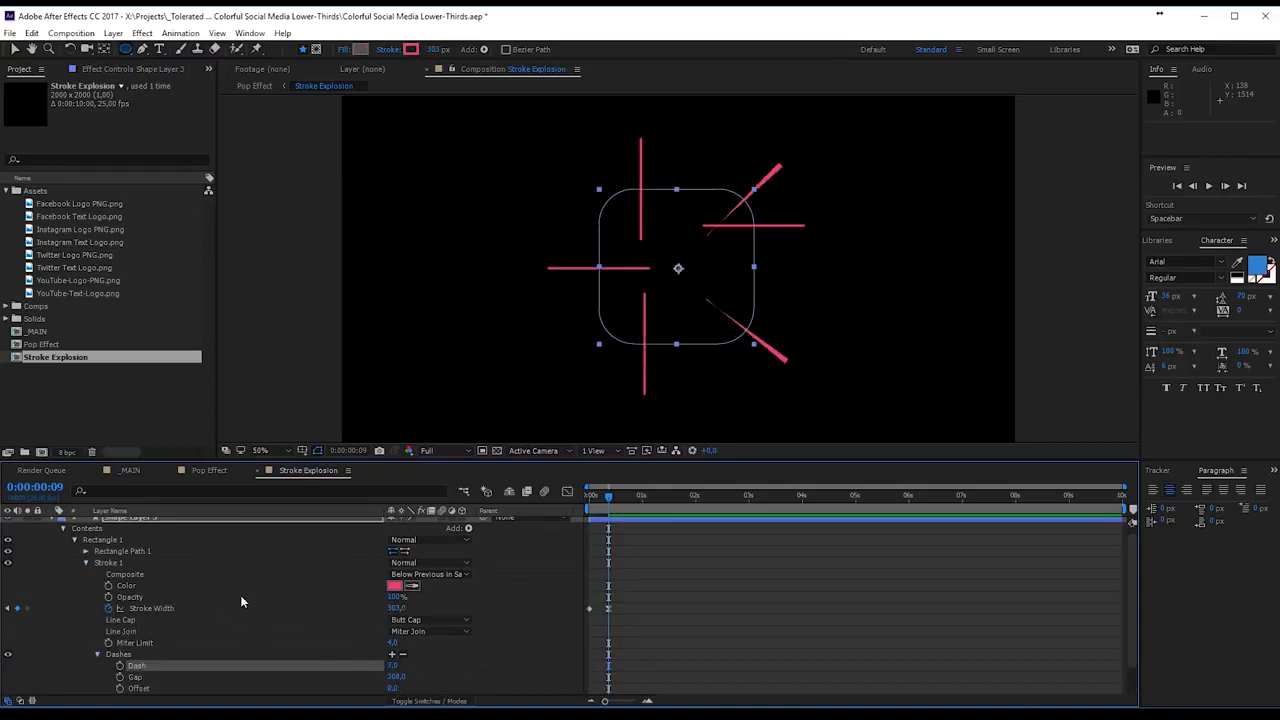
- Return to the Pop Effect composition at 0:00:00:10 and make the Instagram Logo PNG.png layer visible
{"action": "left_click", "coordinate": [209, 470]}
{"action": "left_click_drag", "start_coordinate": [788, 501], "coordinate": [755, 514]}
{"action": "scroll", "coordinate": [300, 620], "scroll_direction": "down", "scroll_amount": 1}
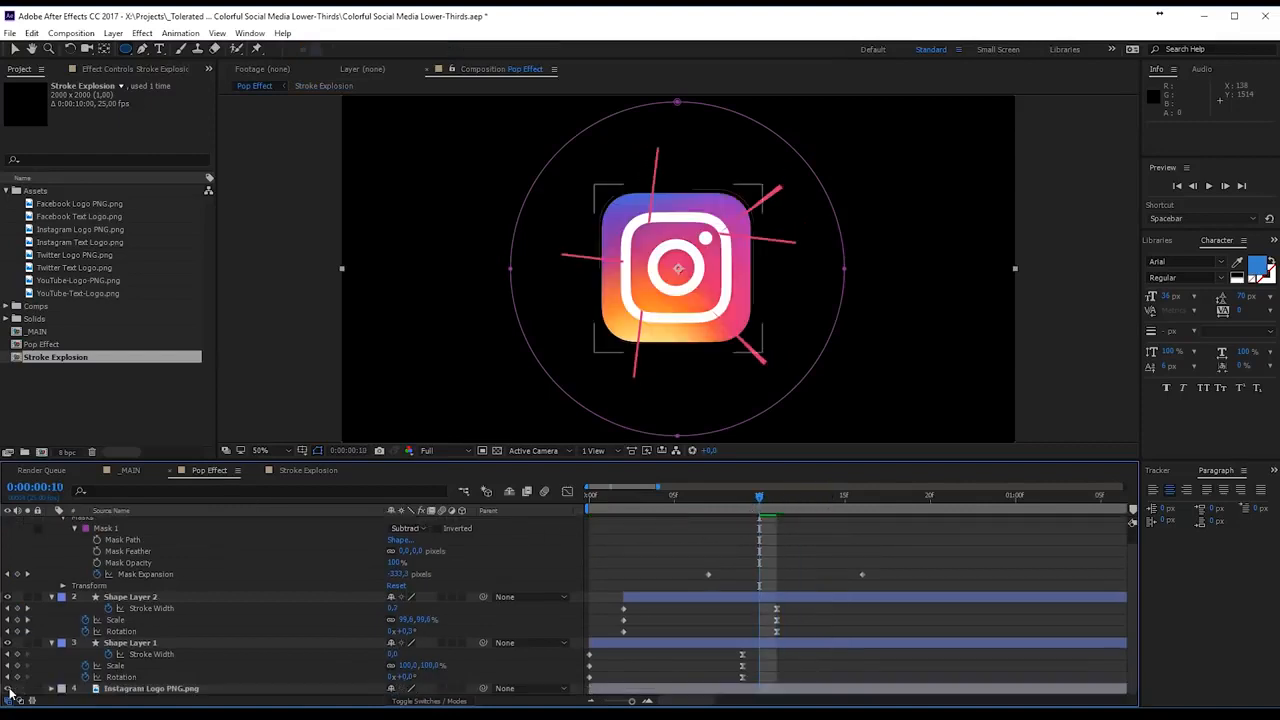
{"action": "left_click", "coordinate": [9, 689]}
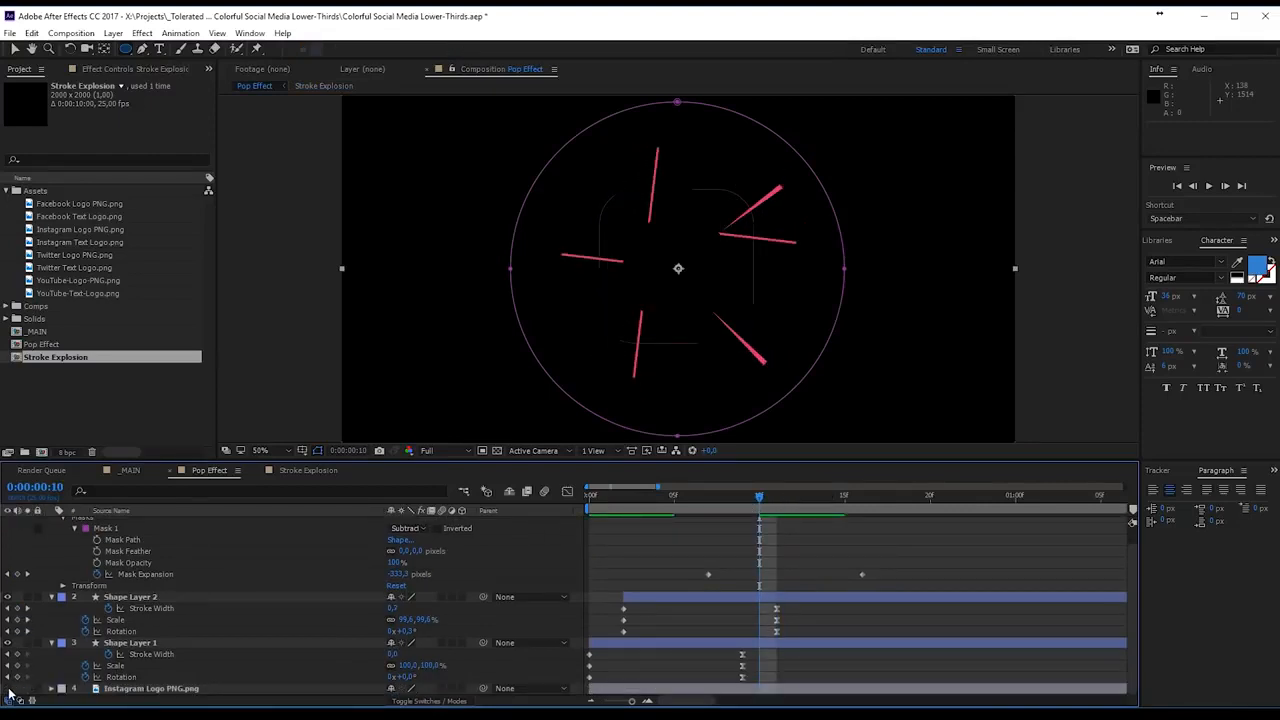
{"action": "left_click", "coordinate": [9, 689]}
{"action": "scroll", "coordinate": [271, 609], "scroll_direction": "up", "scroll_amount": 1}
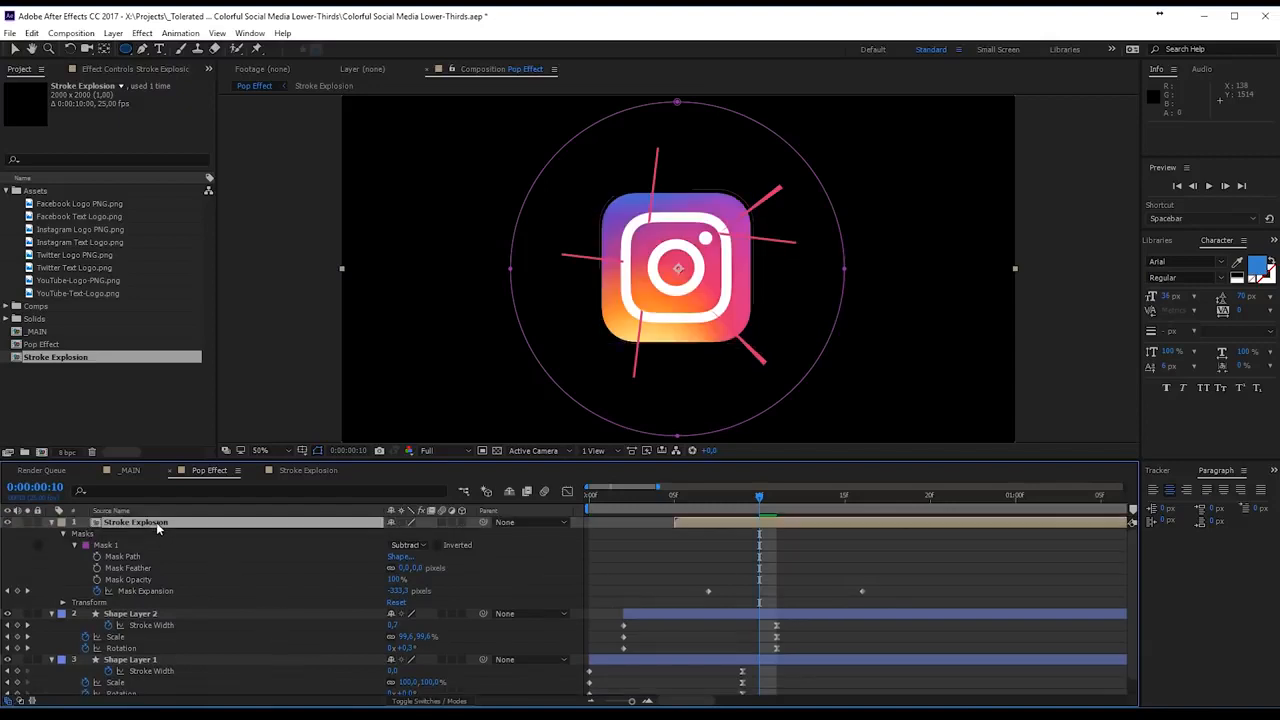
- Apply the 4-Color Gradient effect to the Stroke Explosion layer
{"action": "left_click", "coordinate": [142, 33]}
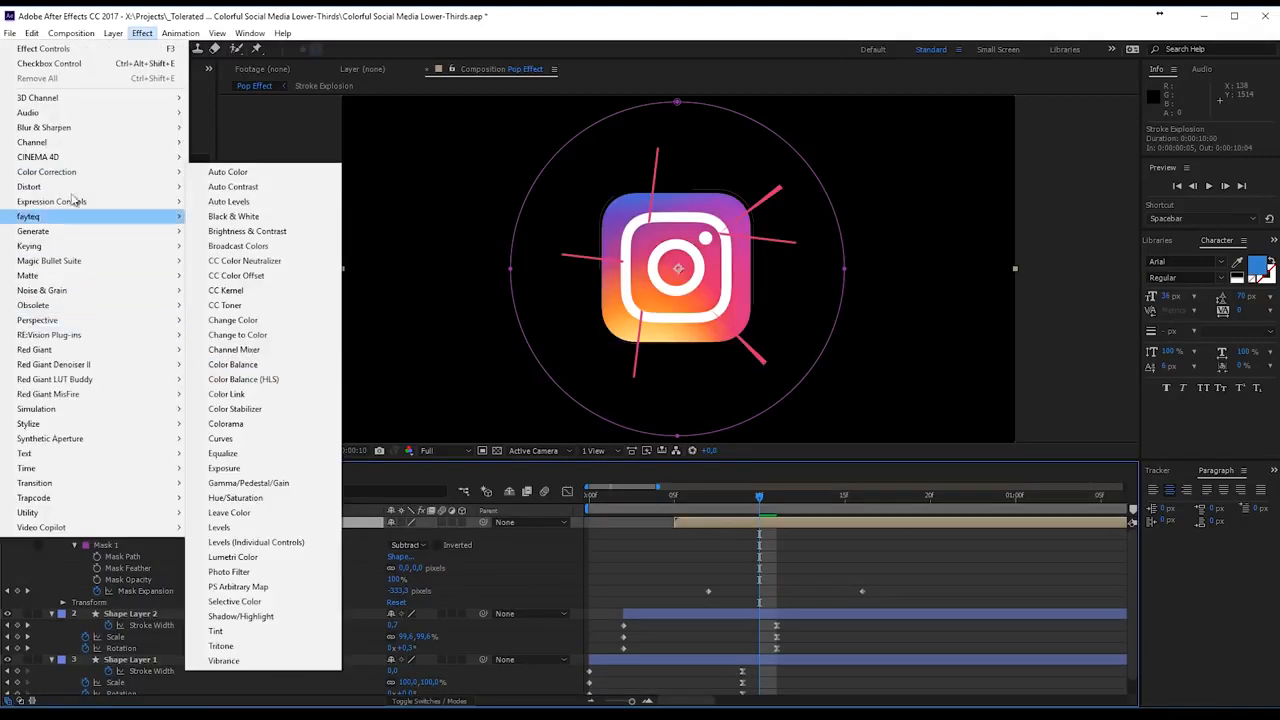
{"action": "left_click", "coordinate": [137, 36]}
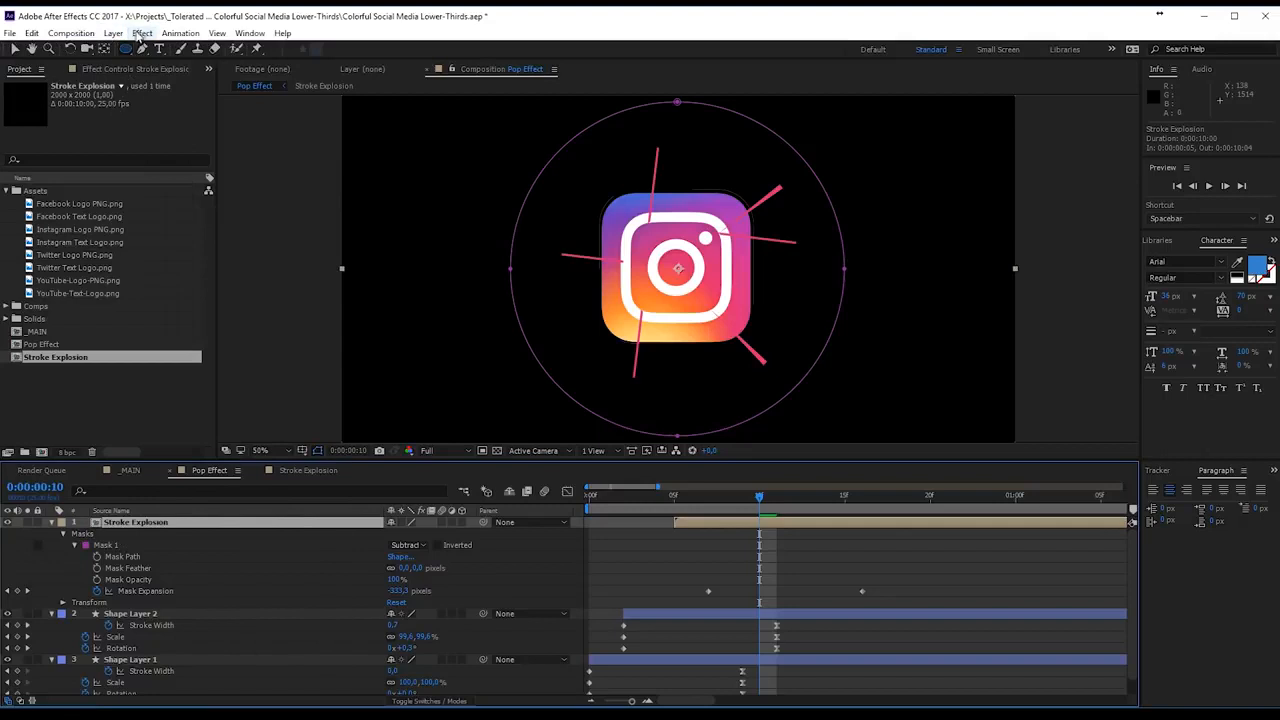
{"action": "left_click", "coordinate": [140, 34]}
{"action": "mouse_move", "coordinate": [65, 305]}
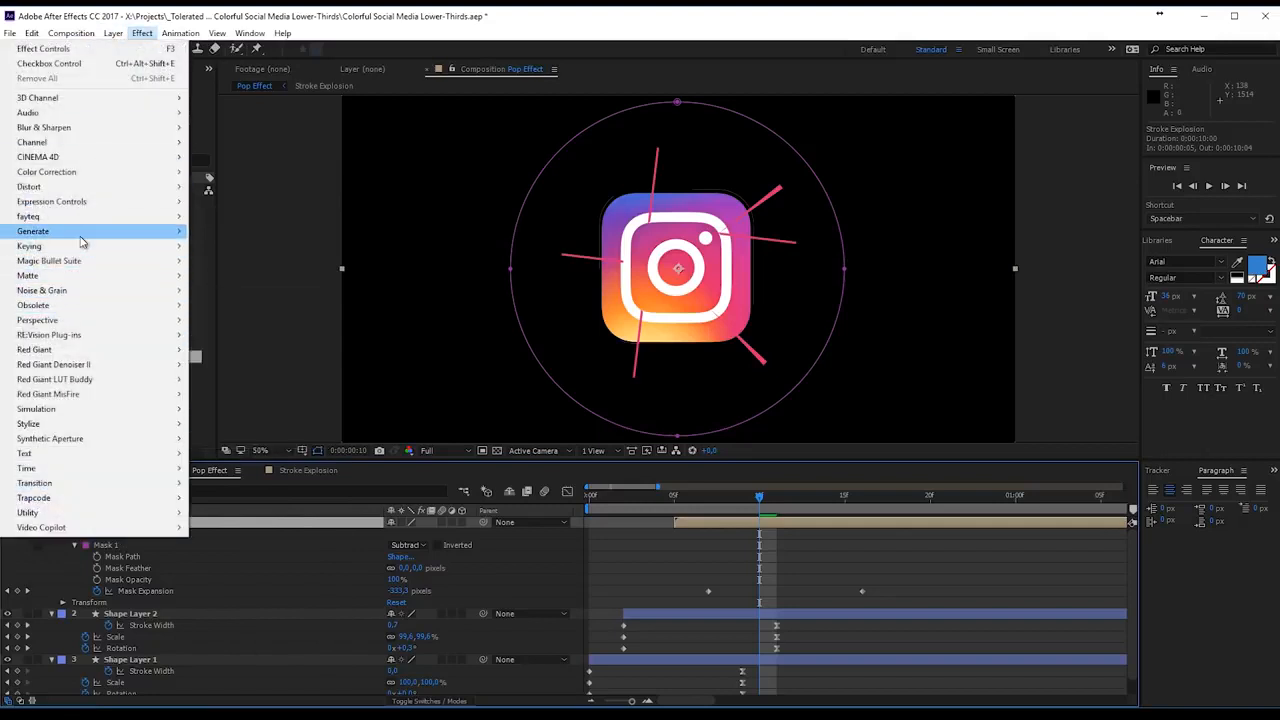
{"action": "mouse_move", "coordinate": [120, 231]}
{"action": "left_click", "coordinate": [238, 231]}
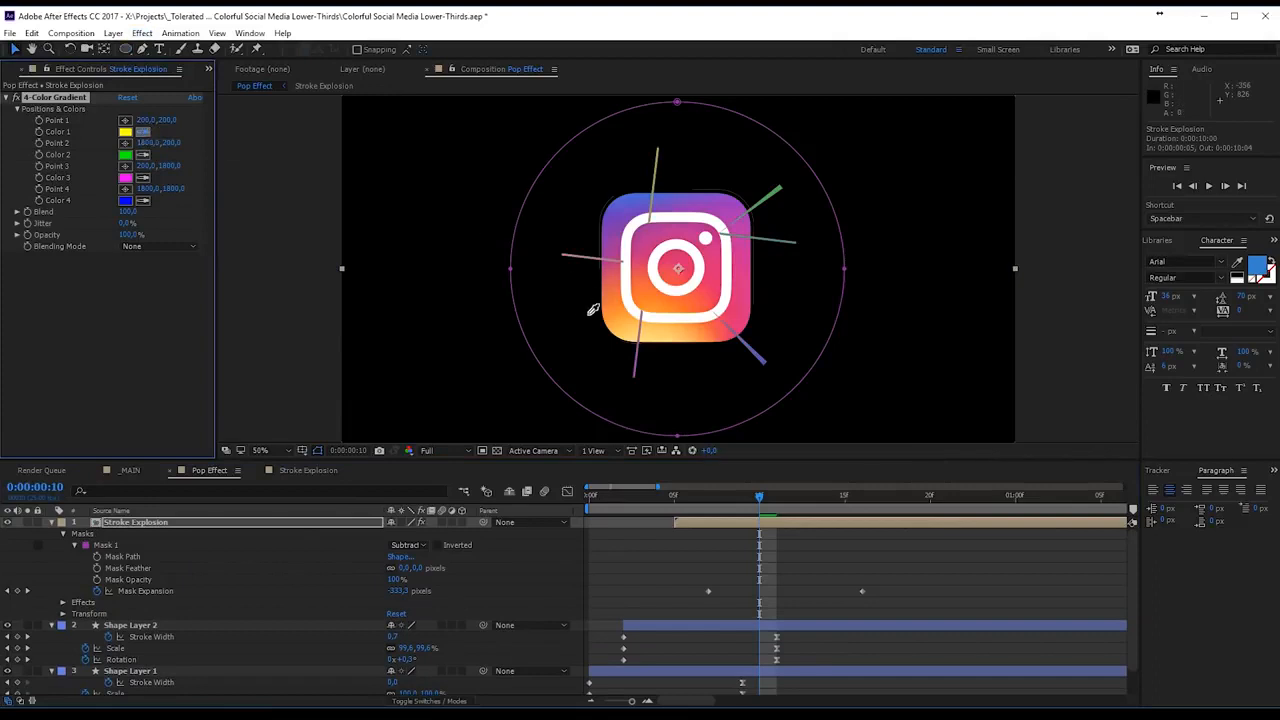
- Sample the gradient's four colours from the Instagram logo: yellow for Color 1, blue for 2, purple for 3 and red-pink for 4
{"action": "left_click", "coordinate": [143, 155]}
{"action": "left_click", "coordinate": [630, 190]}
{"action": "left_click", "coordinate": [143, 177]}
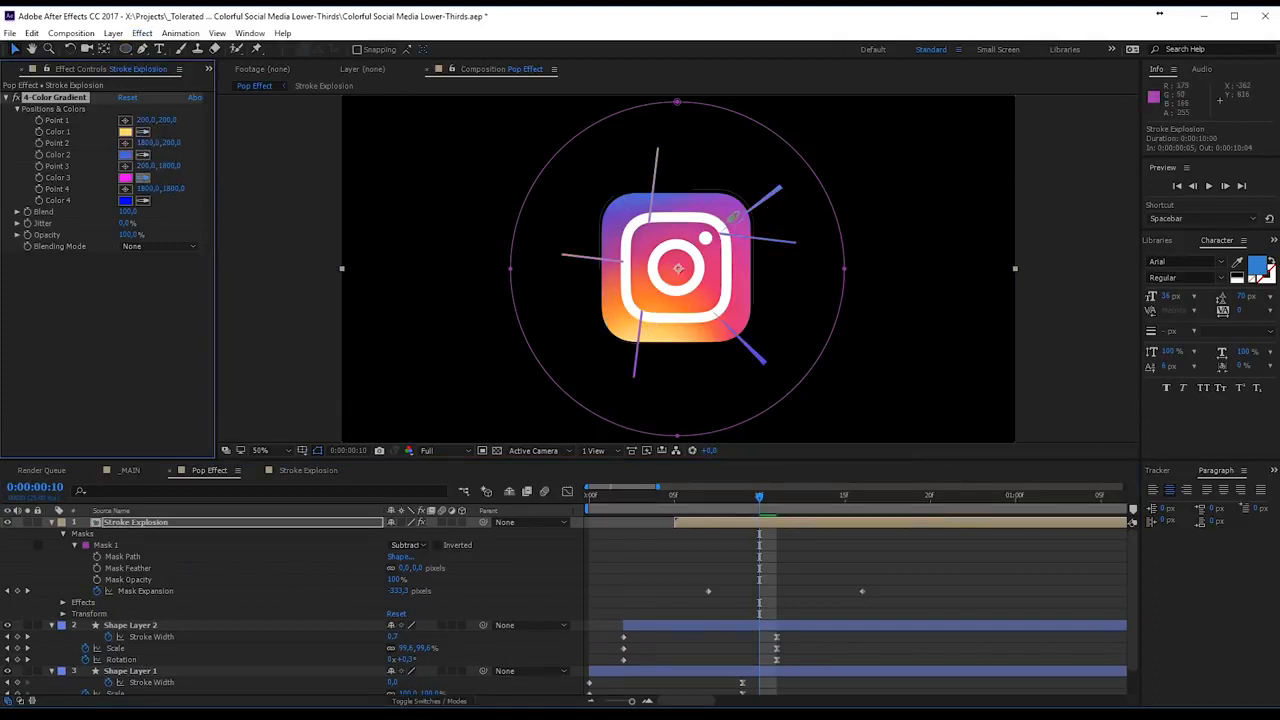
{"action": "left_click", "coordinate": [742, 236]}
{"action": "left_click", "coordinate": [143, 200]}
{"action": "left_click", "coordinate": [748, 322]}
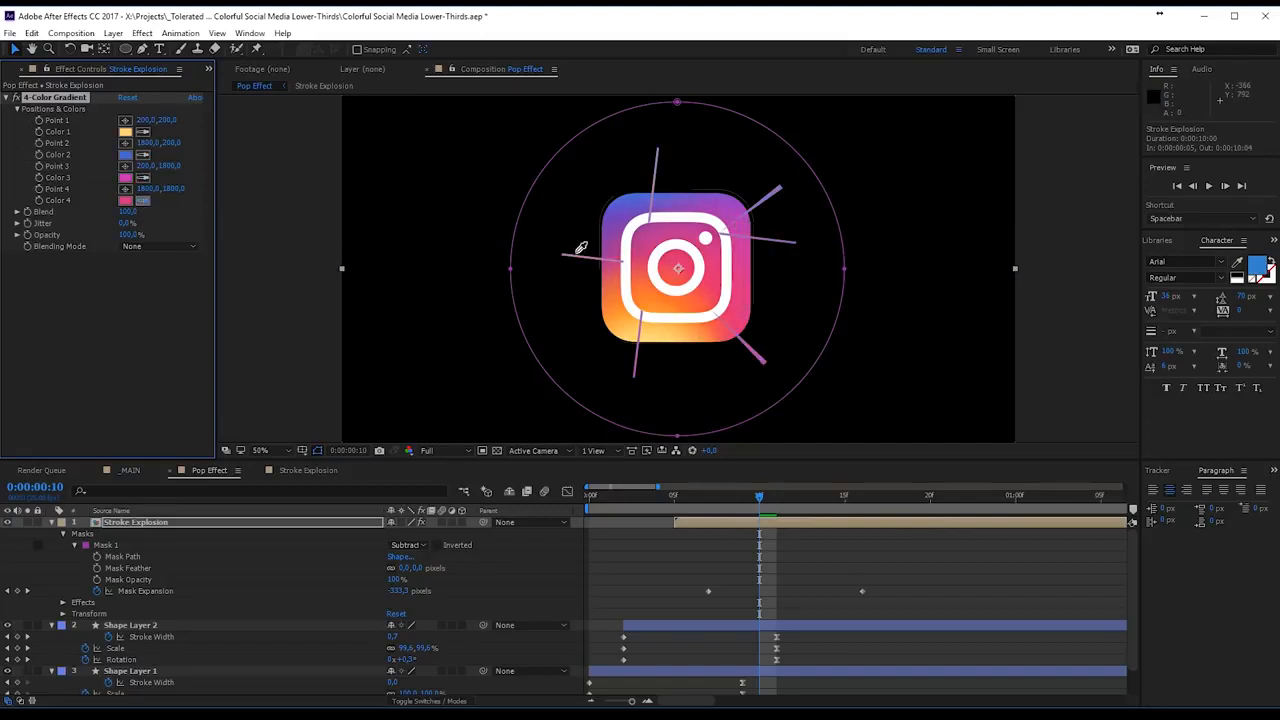
{"action": "left_click", "coordinate": [670, 268]}
- Move gradient Points 1 to 4 in around the logo, to about (960, 624), (1384, 836), (730, 1184) and (1196, 1286)
{"action": "scroll", "coordinate": [591, 275], "scroll_direction": "down", "scroll_amount": 1}
{"action": "left_click_drag", "start_coordinate": [543, 134], "coordinate": [671, 207]}
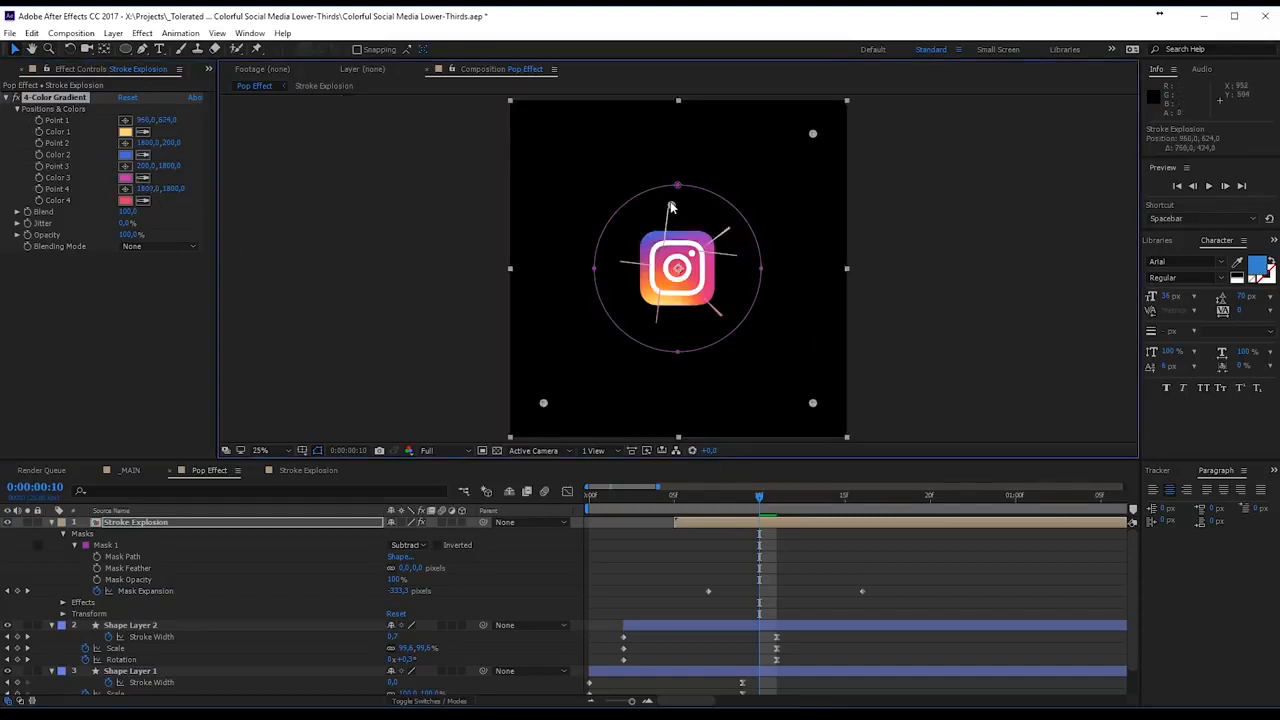
{"action": "left_click_drag", "start_coordinate": [813, 135], "coordinate": [745, 231]}
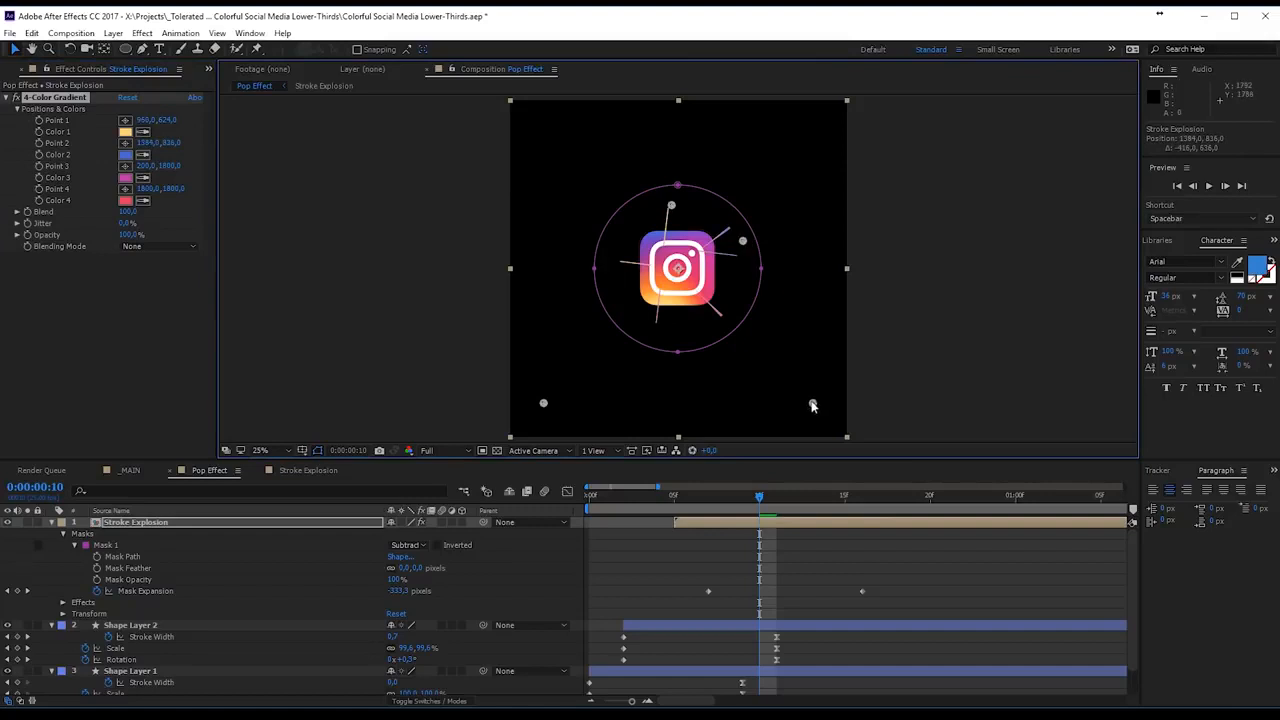
{"action": "left_click_drag", "start_coordinate": [812, 404], "coordinate": [717, 319]}
{"action": "left_click_drag", "start_coordinate": [543, 405], "coordinate": [633, 300]}
{"action": "key", "text": "period"}
{"action": "key", "text": "period"}
{"action": "left_click_drag", "start_coordinate": [748, 368], "coordinate": [744, 369]}
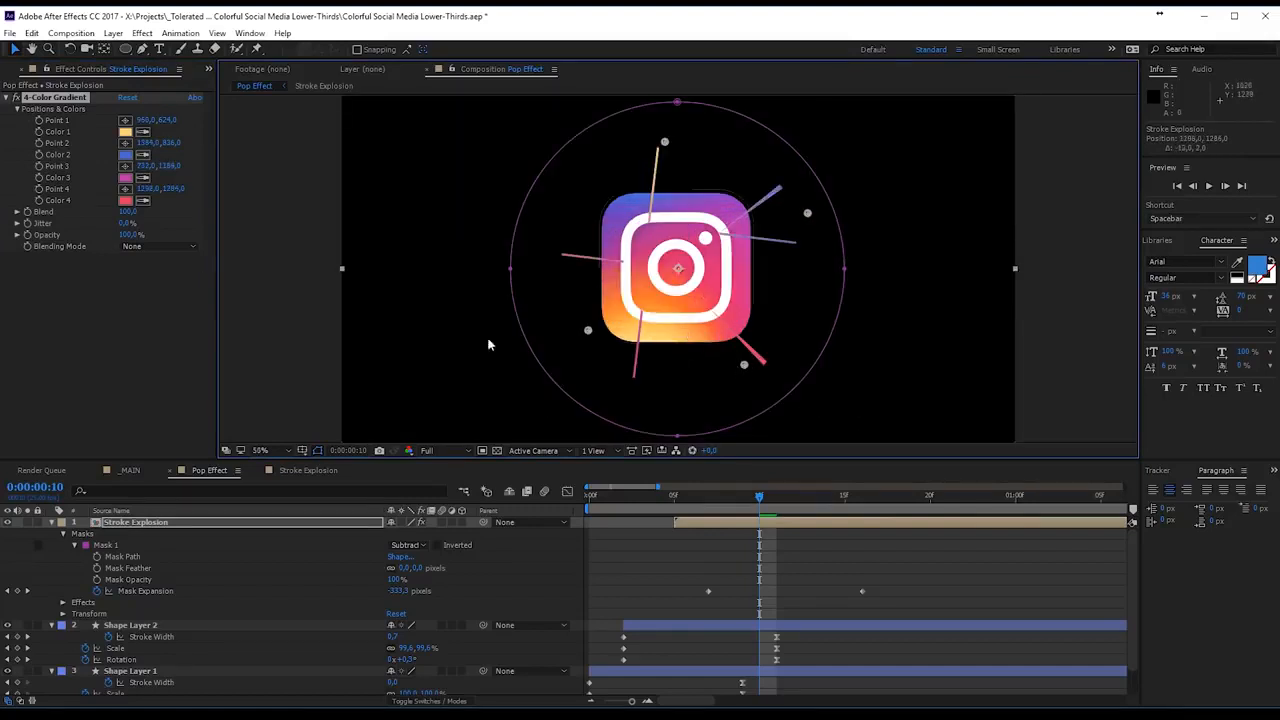
- Replace the gradient's Color 1 with the red-pink sampled from Color 4
{"action": "left_click", "coordinate": [143, 131]}
{"action": "left_click", "coordinate": [126, 200]}
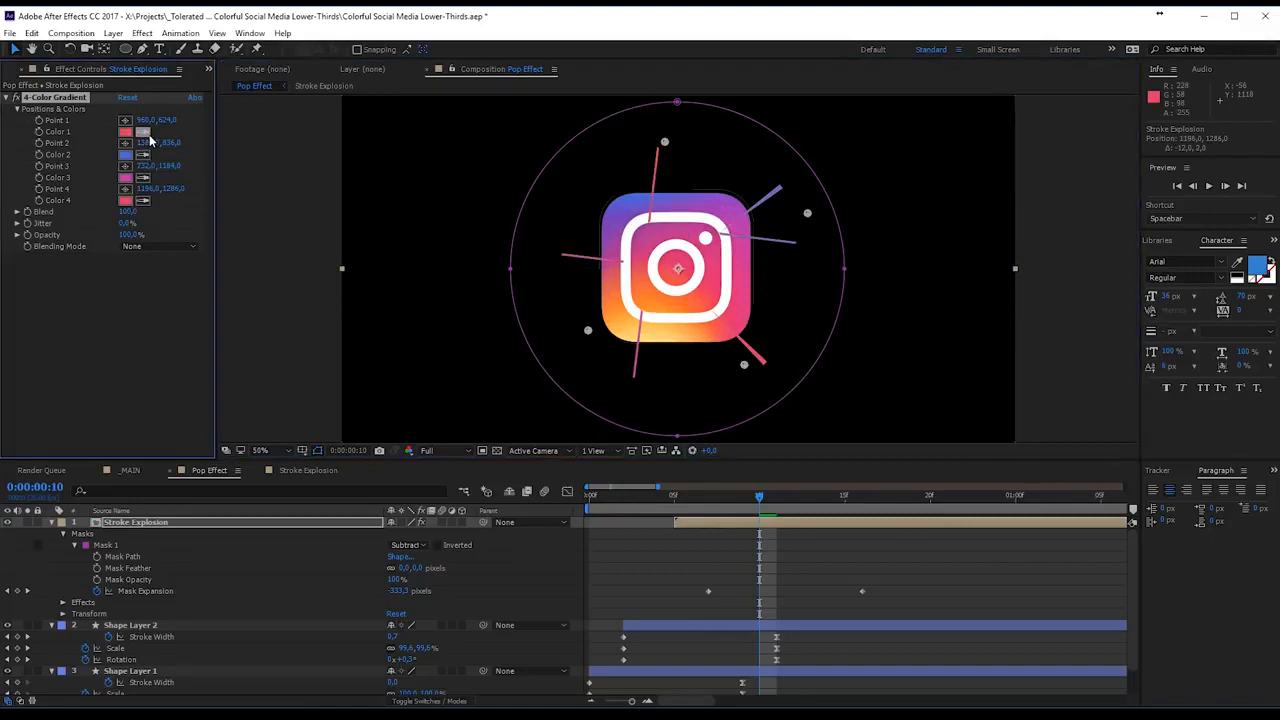
- Sample the logo's yellow for Color 4 and move gradient Points 1 to 4 to about (894, 890), (1134, 930), (900, 1120), (1066, 1144)
{"action": "left_click", "coordinate": [143, 200]}
{"action": "left_click", "coordinate": [654, 332]}
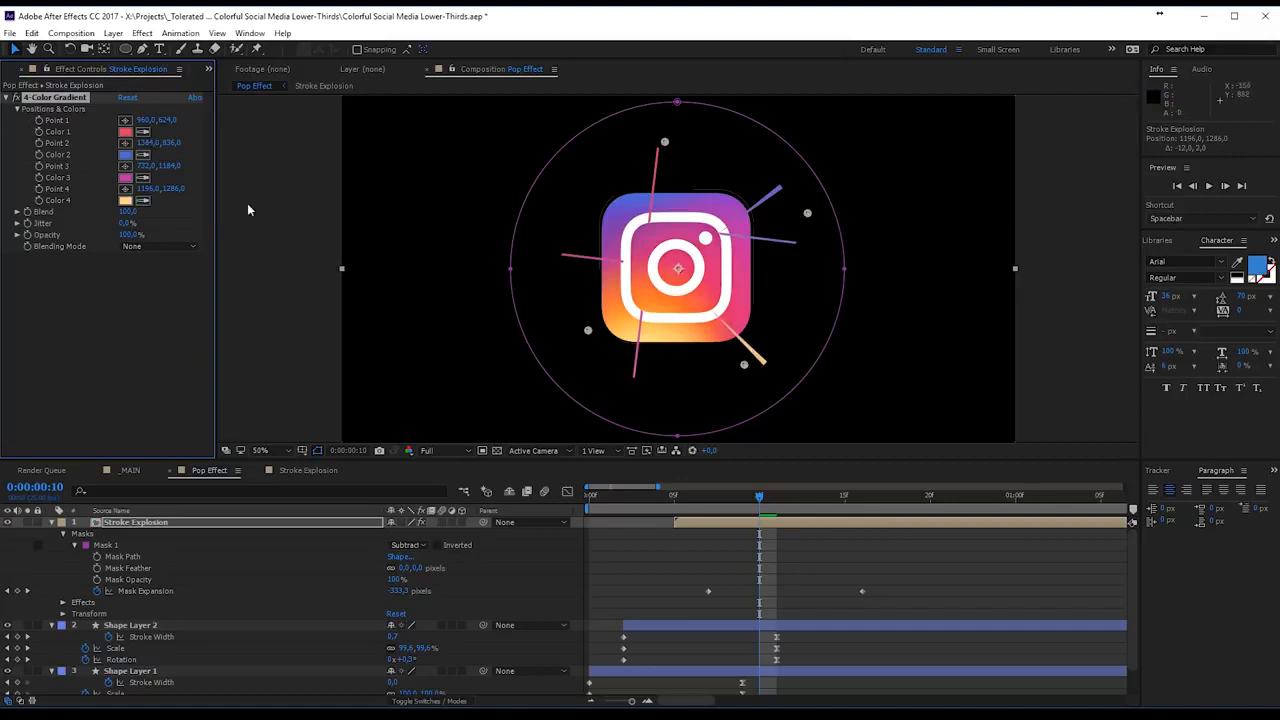
{"action": "left_click", "coordinate": [588, 336]}
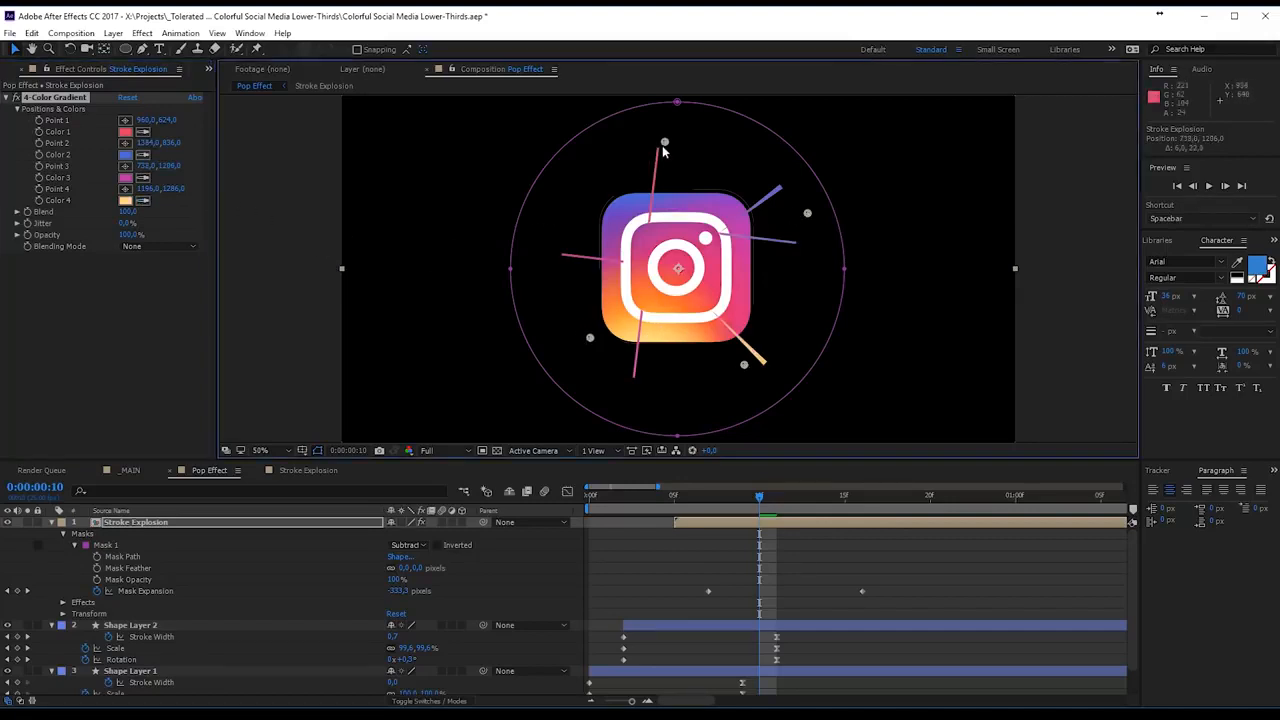
{"action": "left_click_drag", "start_coordinate": [664, 141], "coordinate": [645, 232]}
{"action": "left_click_drag", "start_coordinate": [589, 337], "coordinate": [617, 327]}
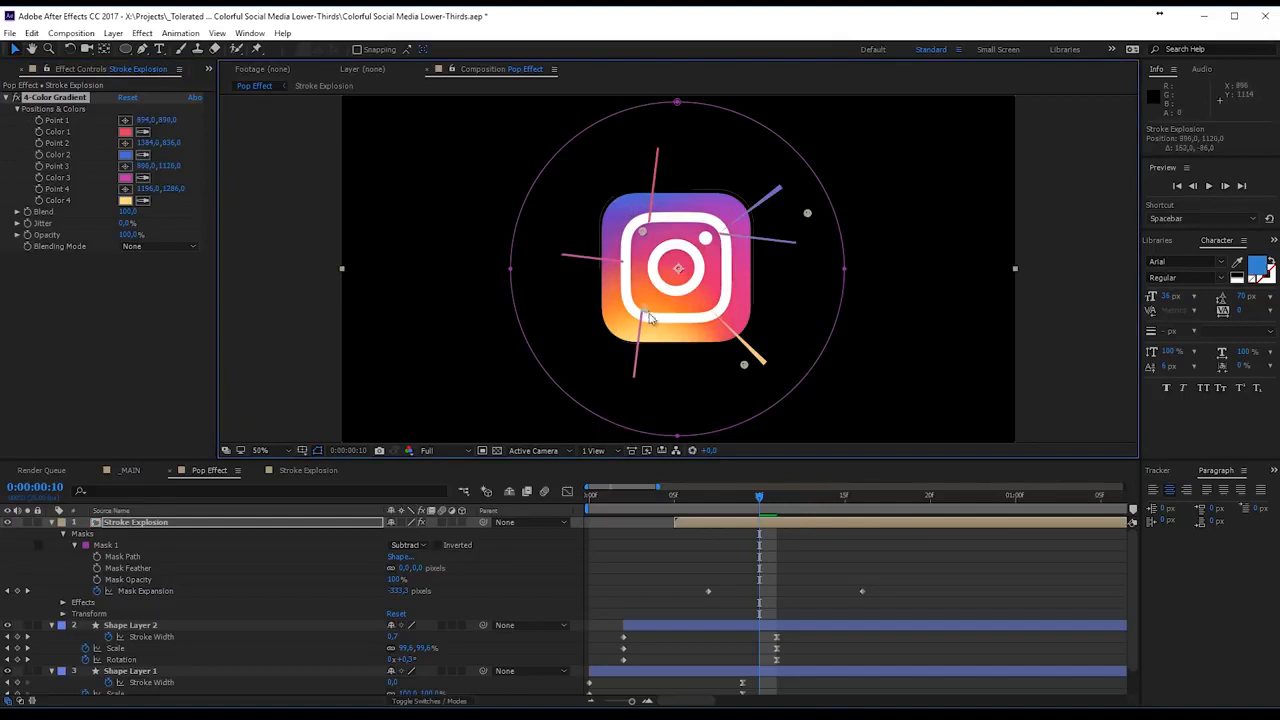
{"action": "left_click_drag", "start_coordinate": [744, 366], "coordinate": [701, 318]}
{"action": "left_click_drag", "start_coordinate": [807, 212], "coordinate": [750, 233]}
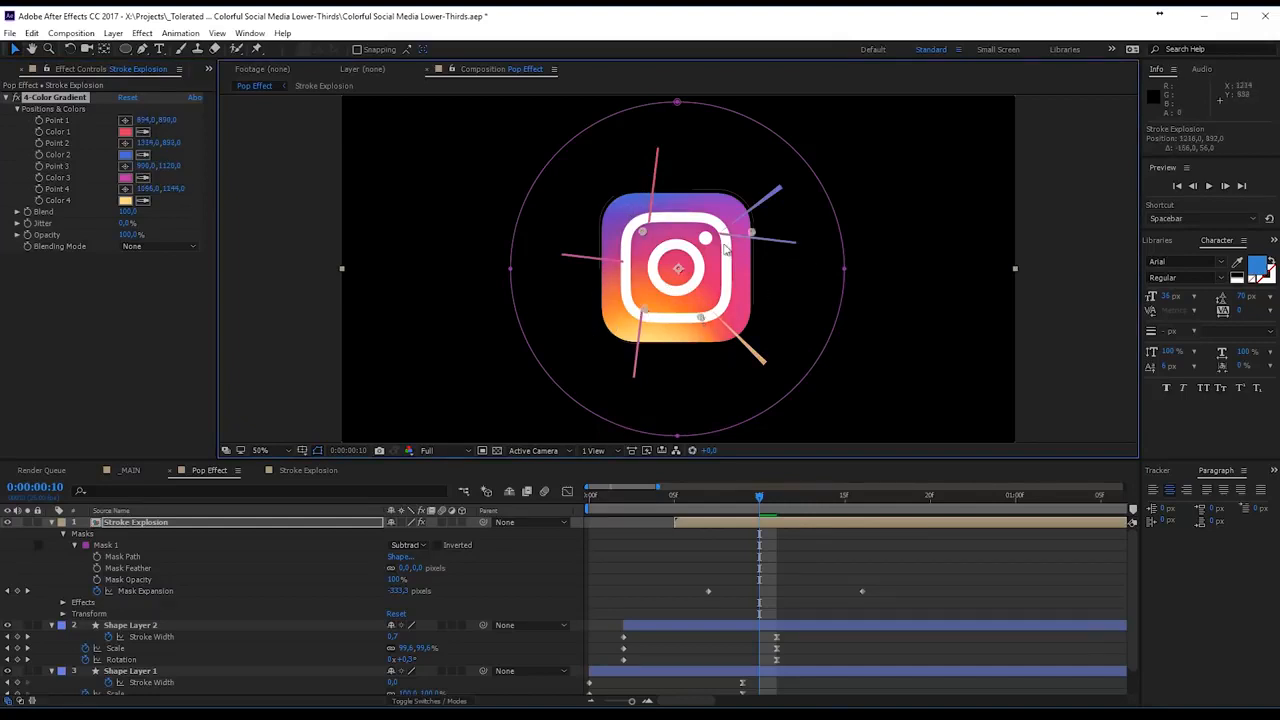
- Move the first Mask Expansion keyframe of Stroke Explosion to frame 2 and preview the animation
{"action": "left_click_drag", "start_coordinate": [761, 498], "coordinate": [795, 516]}
{"action": "left_click", "coordinate": [803, 547]}
{"action": "key", "text": "space"}
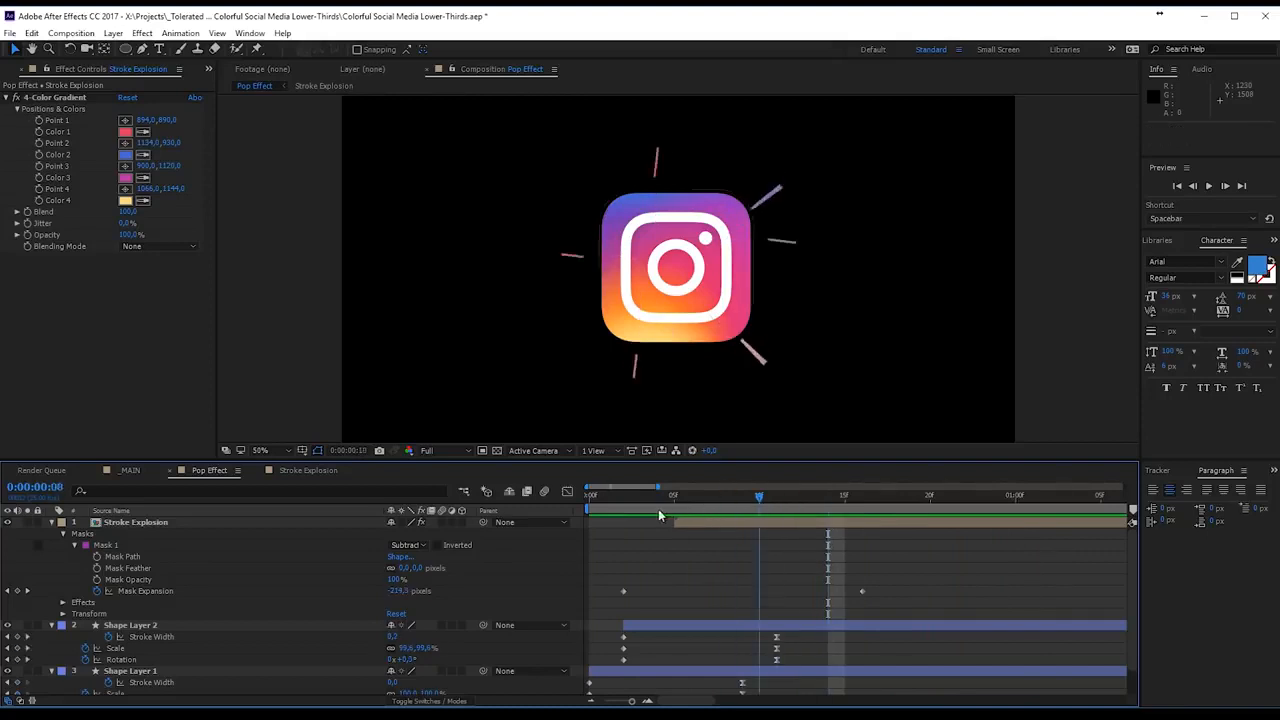
- Copy Shape Layer 2's Scale and Rotation keyframes and paste them onto the Instagram logo layer at frame 0
{"action": "left_click_drag", "start_coordinate": [660, 514], "coordinate": [676, 516]}
{"action": "scroll", "coordinate": [670, 566], "scroll_direction": "down", "scroll_amount": 1}
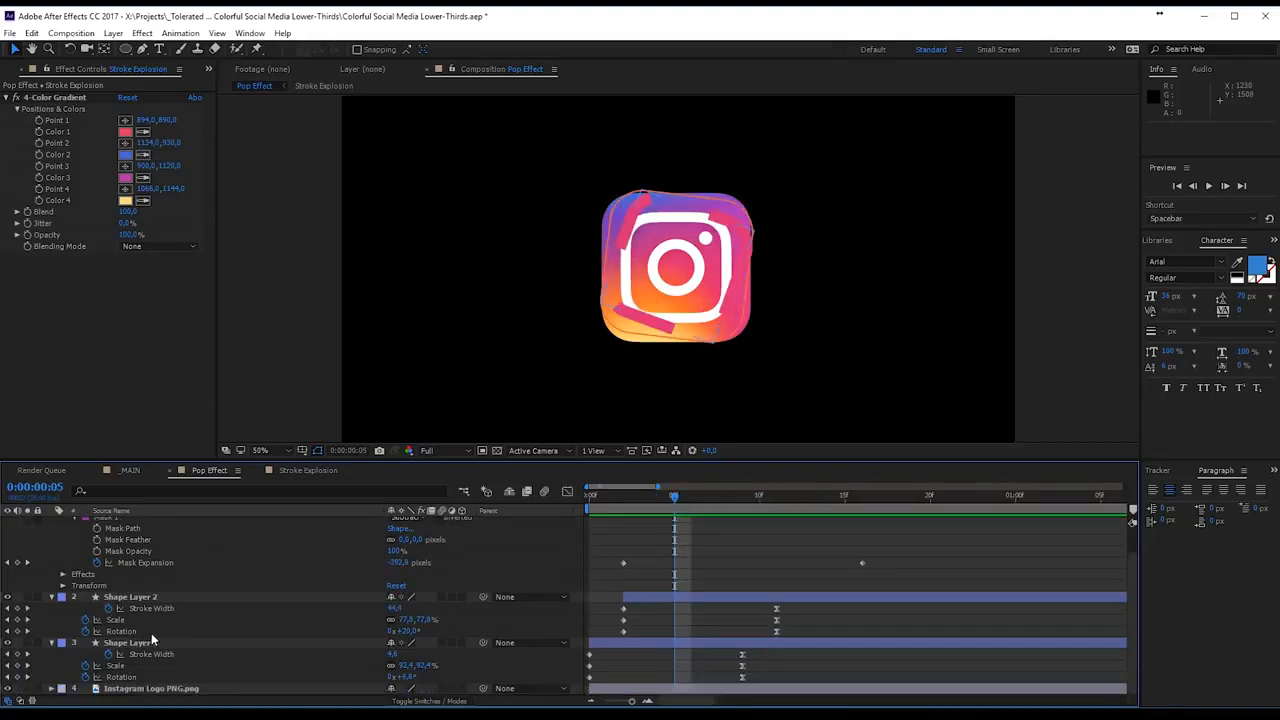
{"action": "left_click_drag", "start_coordinate": [609, 615], "coordinate": [818, 638]}
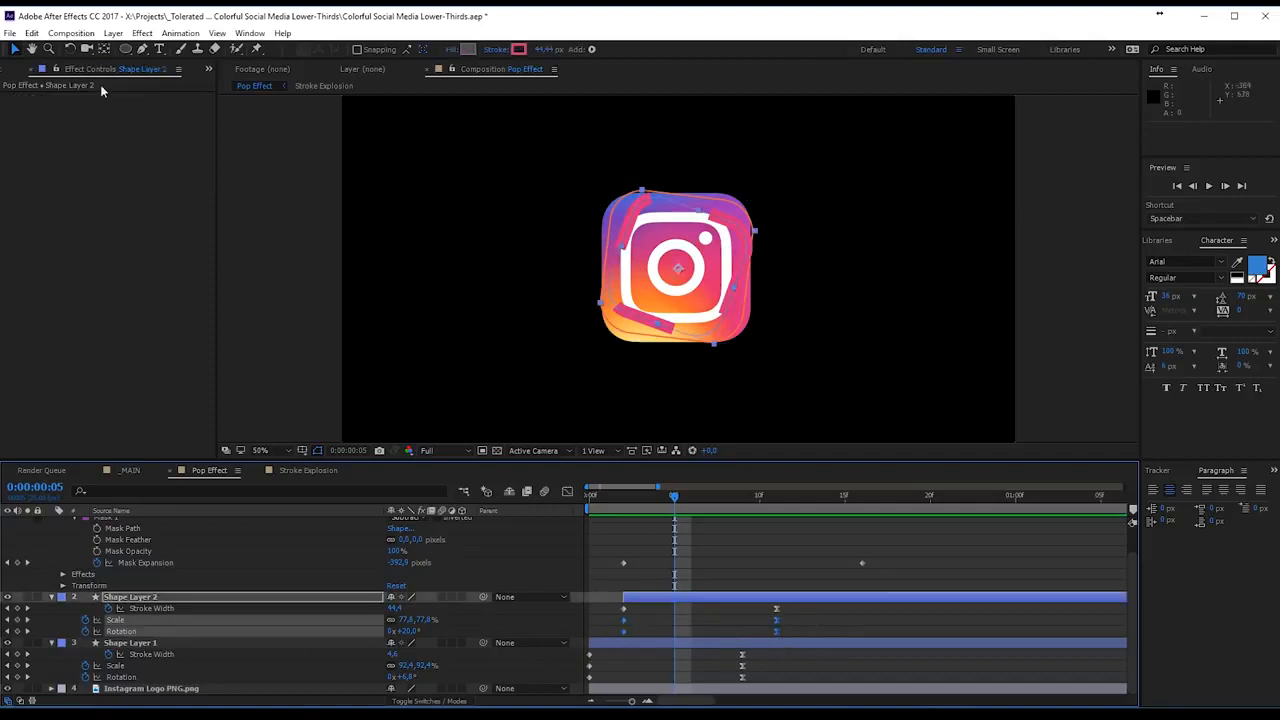
{"action": "left_click", "coordinate": [32, 33]}
{"action": "left_click", "coordinate": [50, 113]}
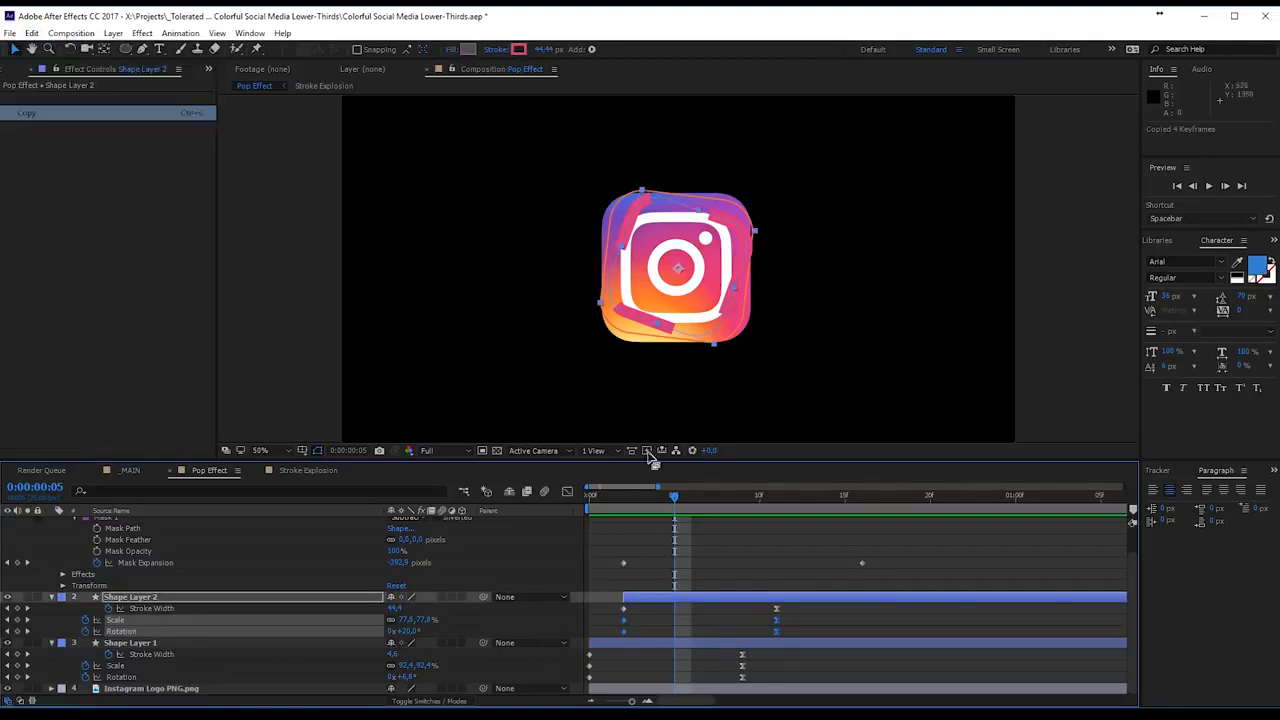
{"action": "left_click_drag", "start_coordinate": [624, 498], "coordinate": [587, 498]}
{"action": "left_click", "coordinate": [619, 688]}
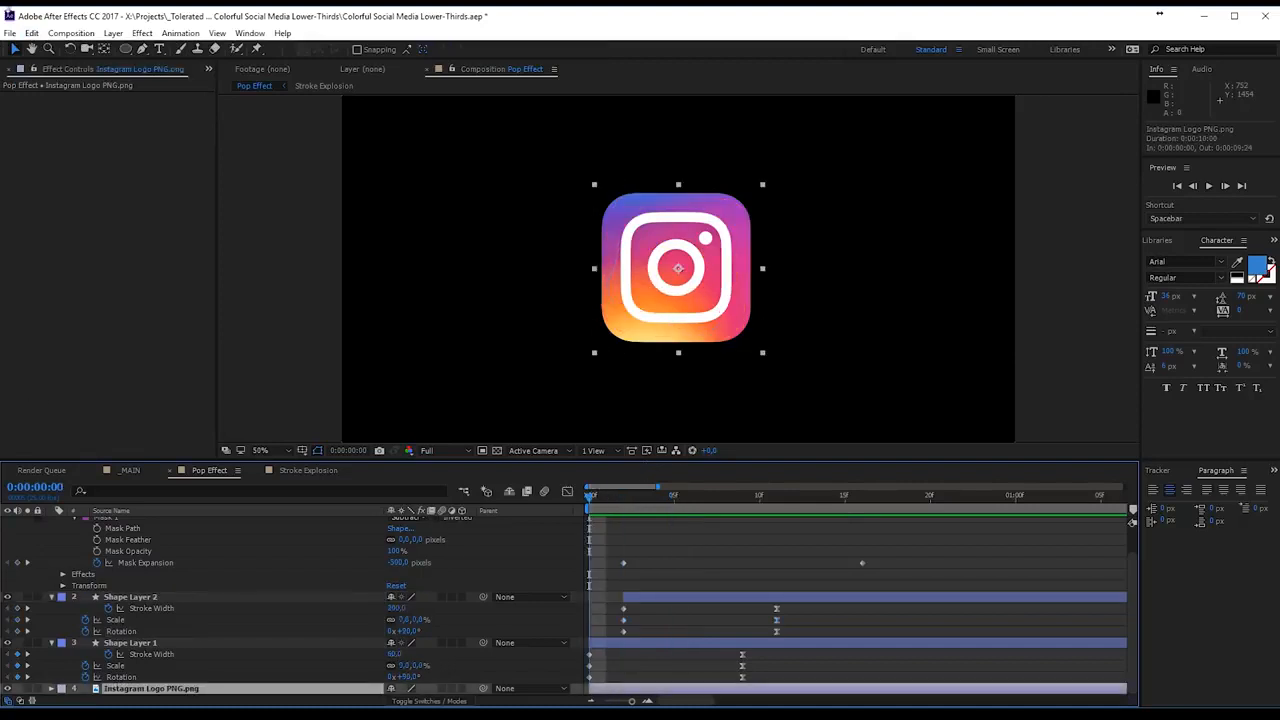
{"action": "left_click", "coordinate": [32, 33]}
{"action": "left_click", "coordinate": [30, 172]}
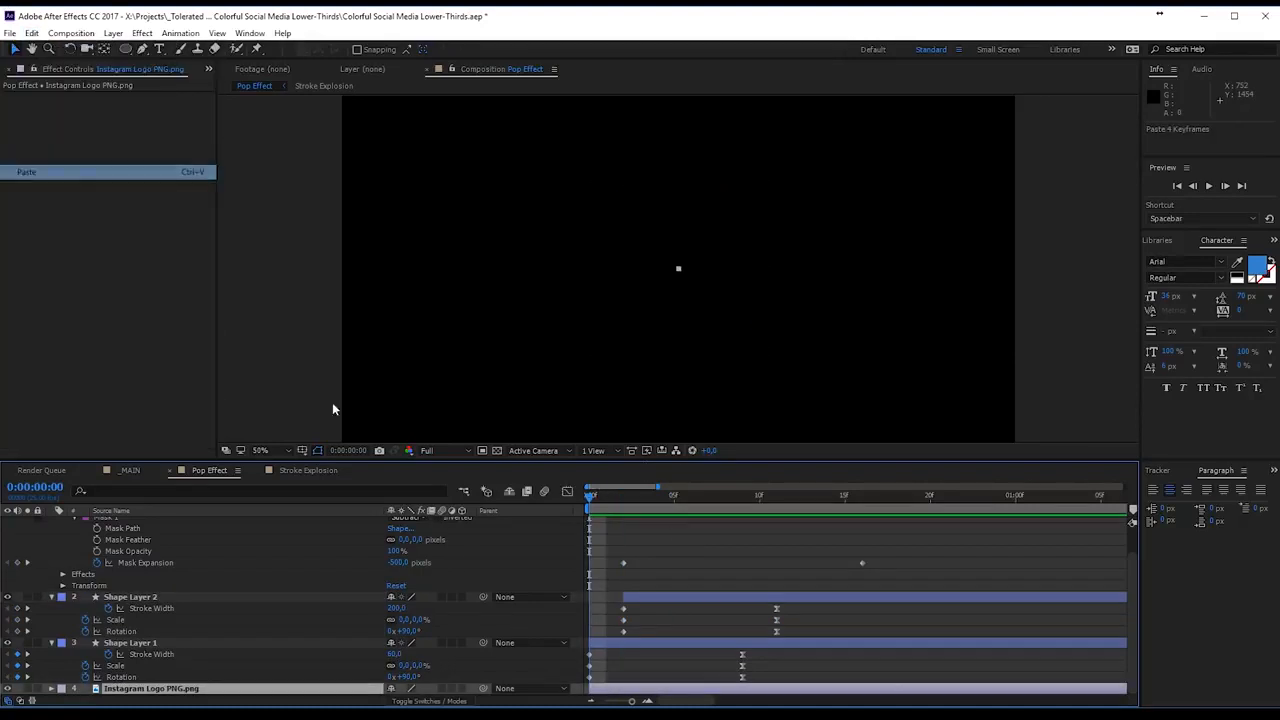
- Shift the Instagram logo layer to start at frame 4 and reveal its keyframed properties
{"action": "left_click_drag", "start_coordinate": [612, 689], "coordinate": [677, 683]}
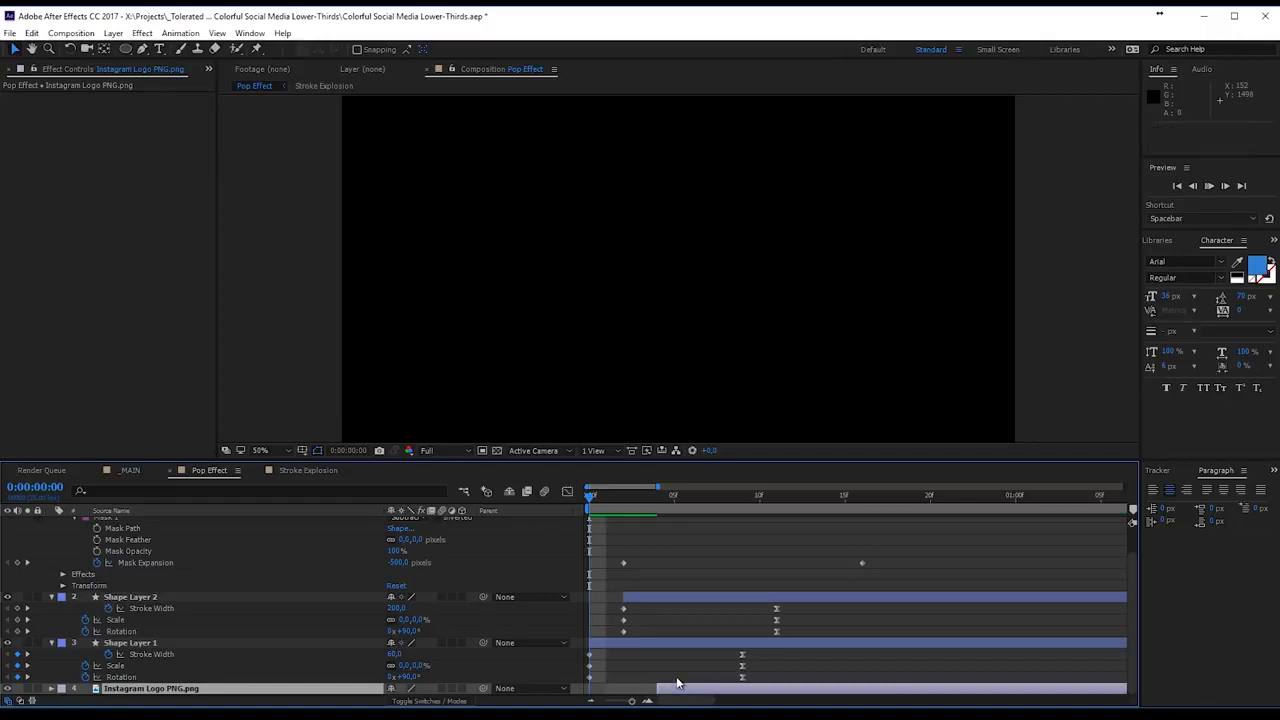
{"action": "key", "text": "space"}
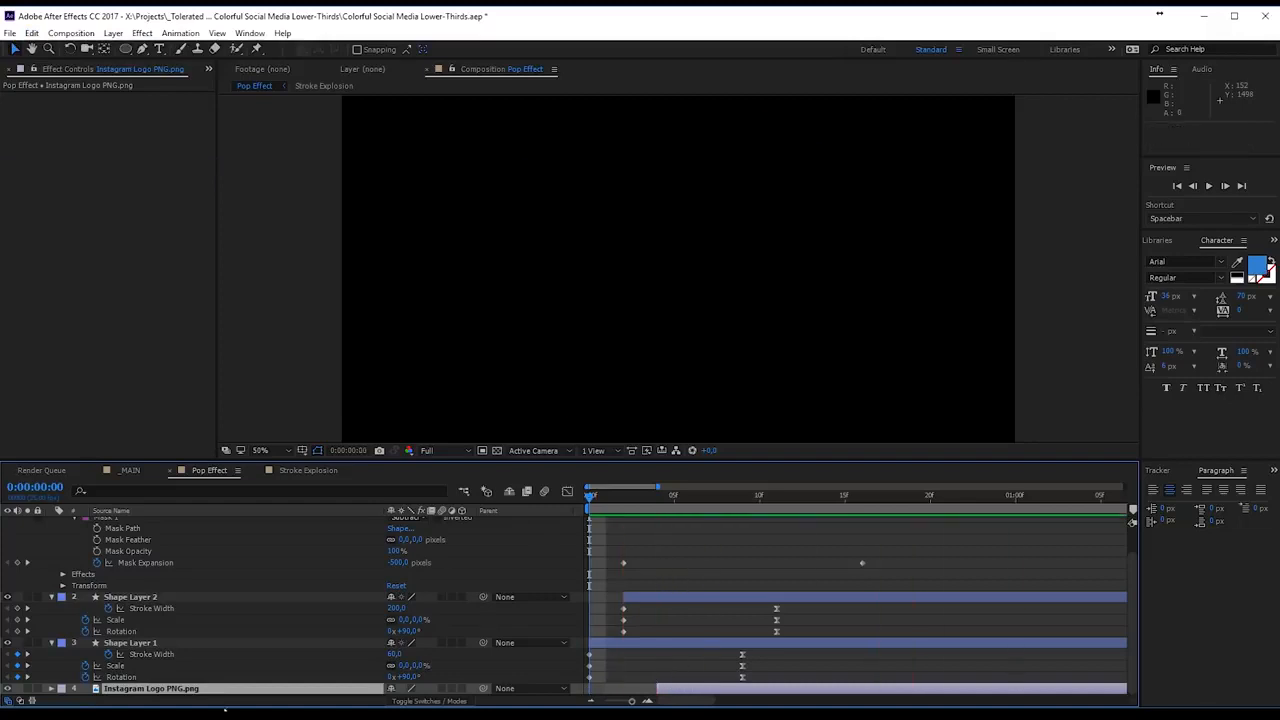
{"action": "key", "text": "u"}
{"action": "scroll", "coordinate": [278, 670], "scroll_direction": "down", "scroll_amount": 1}
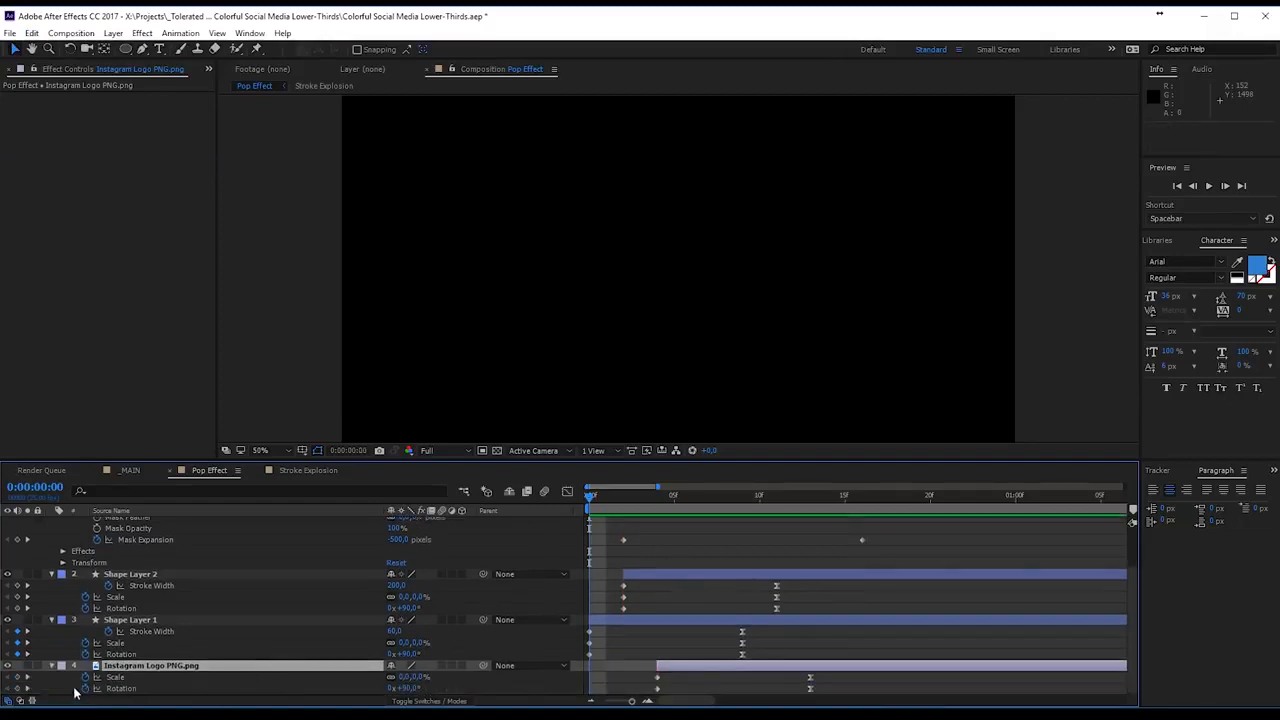
- Set the Instagram logo's end Scale keyframe at frame 13 to 50% and preview the animation
{"action": "key", "text": "space"}
{"action": "key", "text": "space"}
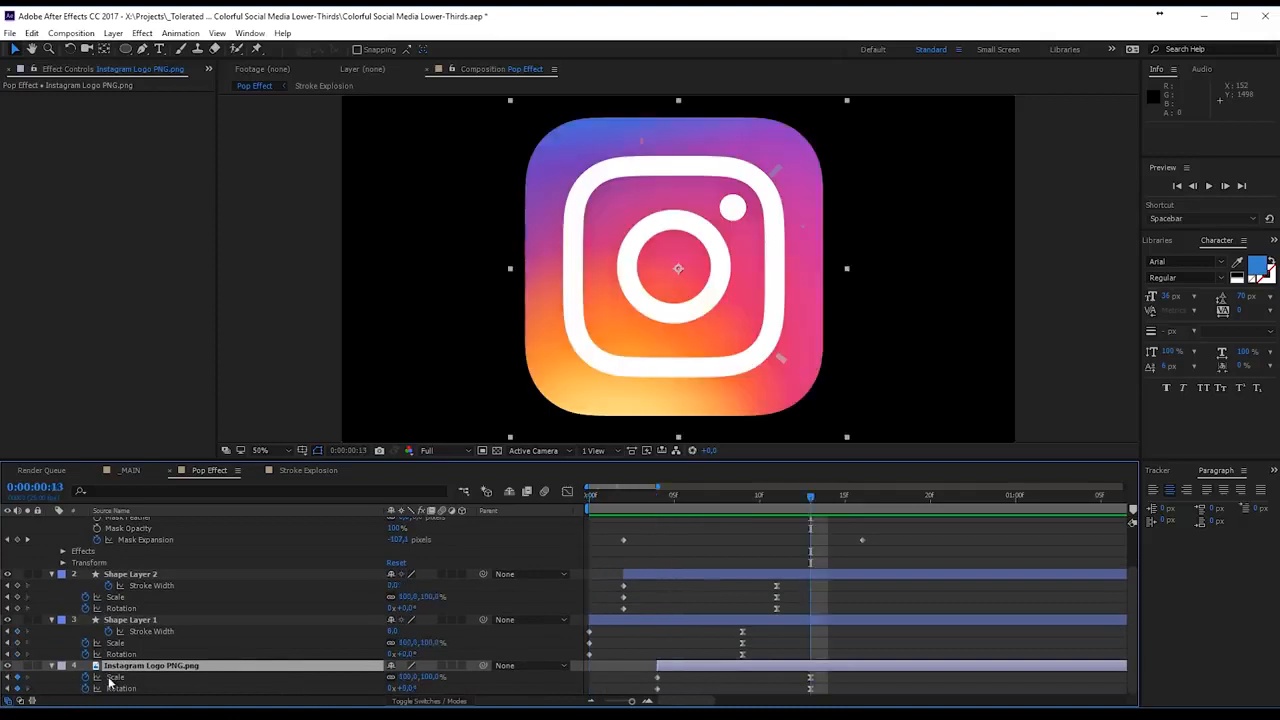
{"action": "left_click", "coordinate": [408, 677]}
{"action": "type", "text": "50"}
{"action": "key", "text": "Return"}
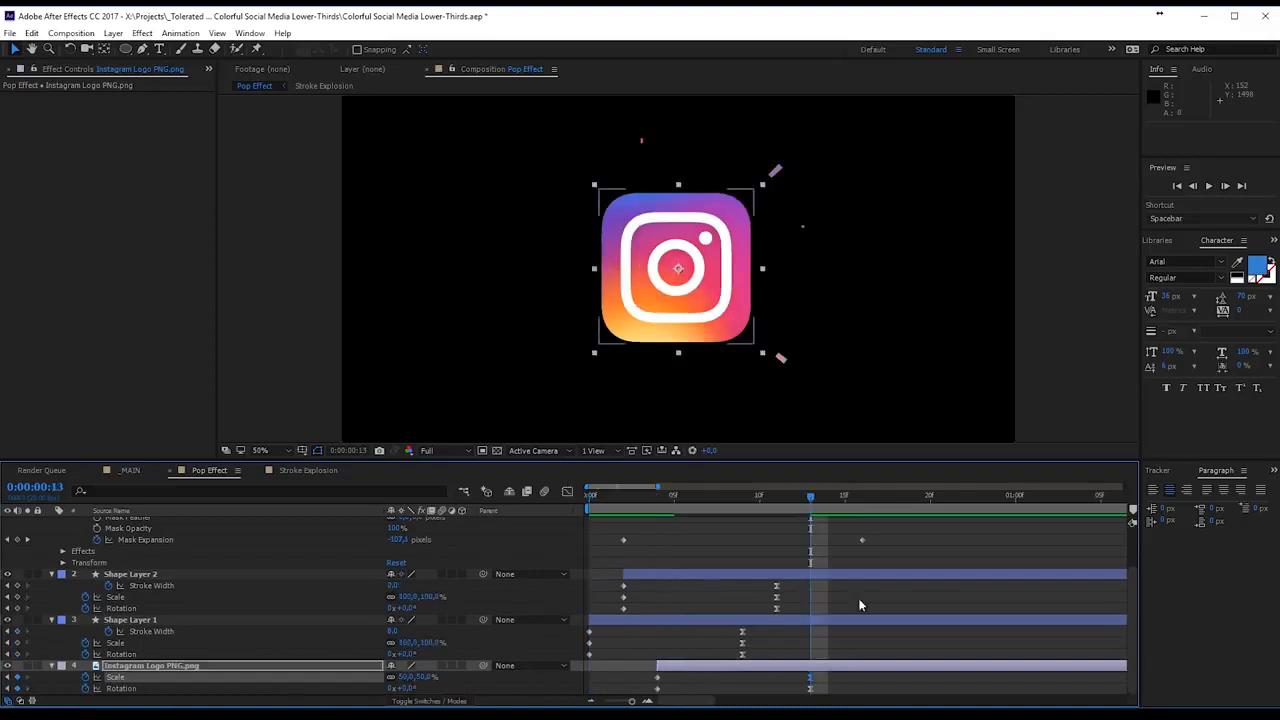
{"action": "left_click", "coordinate": [905, 622]}
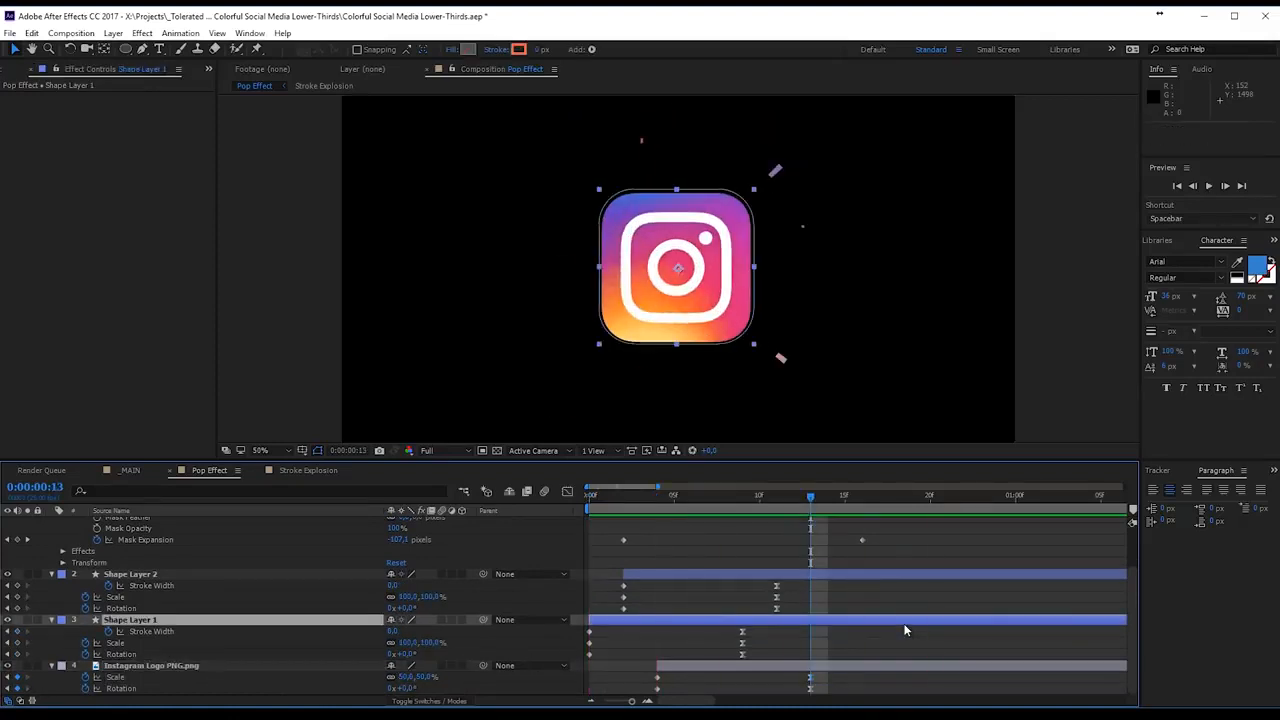
{"action": "key", "text": "space"}
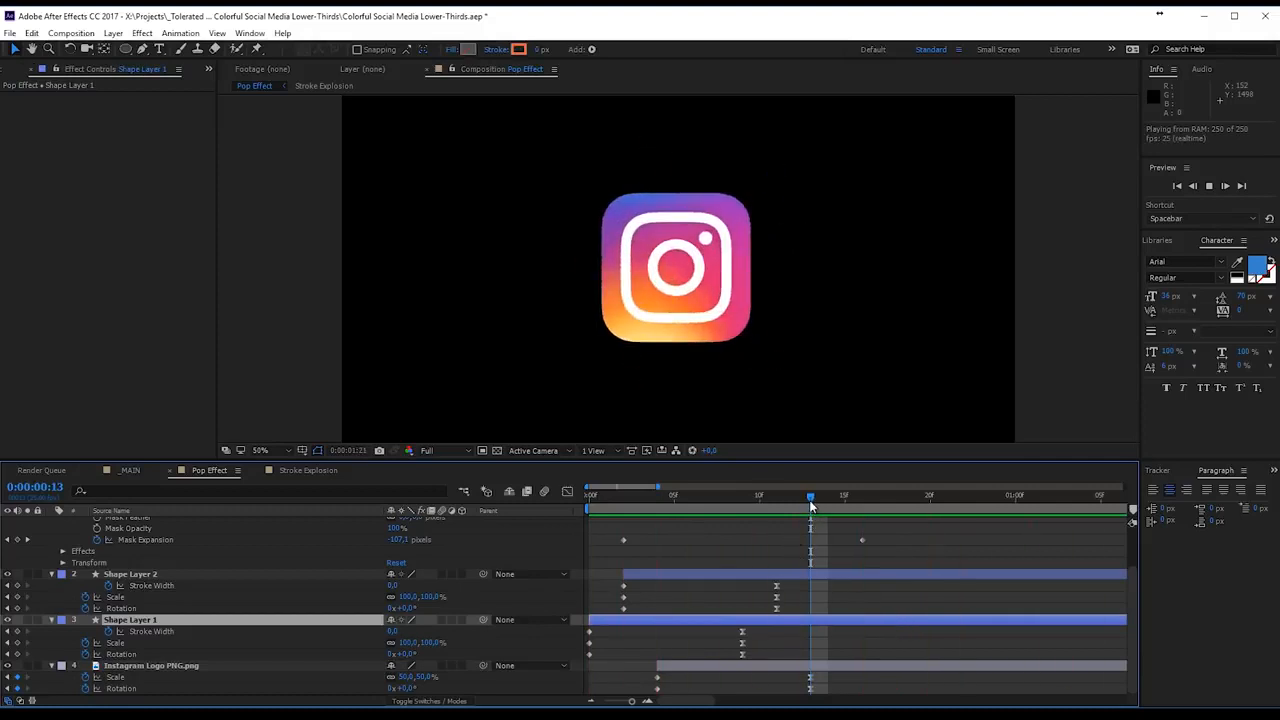
{"action": "key", "text": "space"}
- Reshape the logo's Rotation speed graph to peak sharply right after its first keyframe and ease out gently, and preview it
{"action": "left_click", "coordinate": [566, 492]}
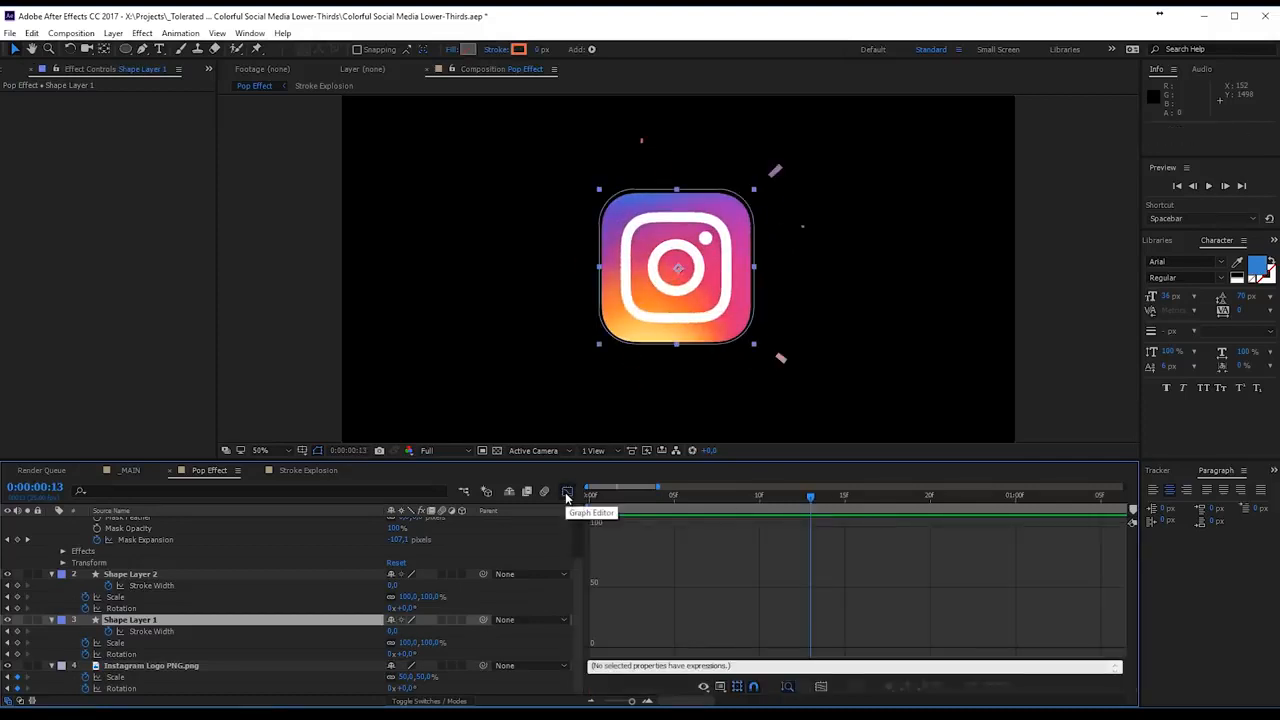
{"action": "left_click", "coordinate": [133, 688]}
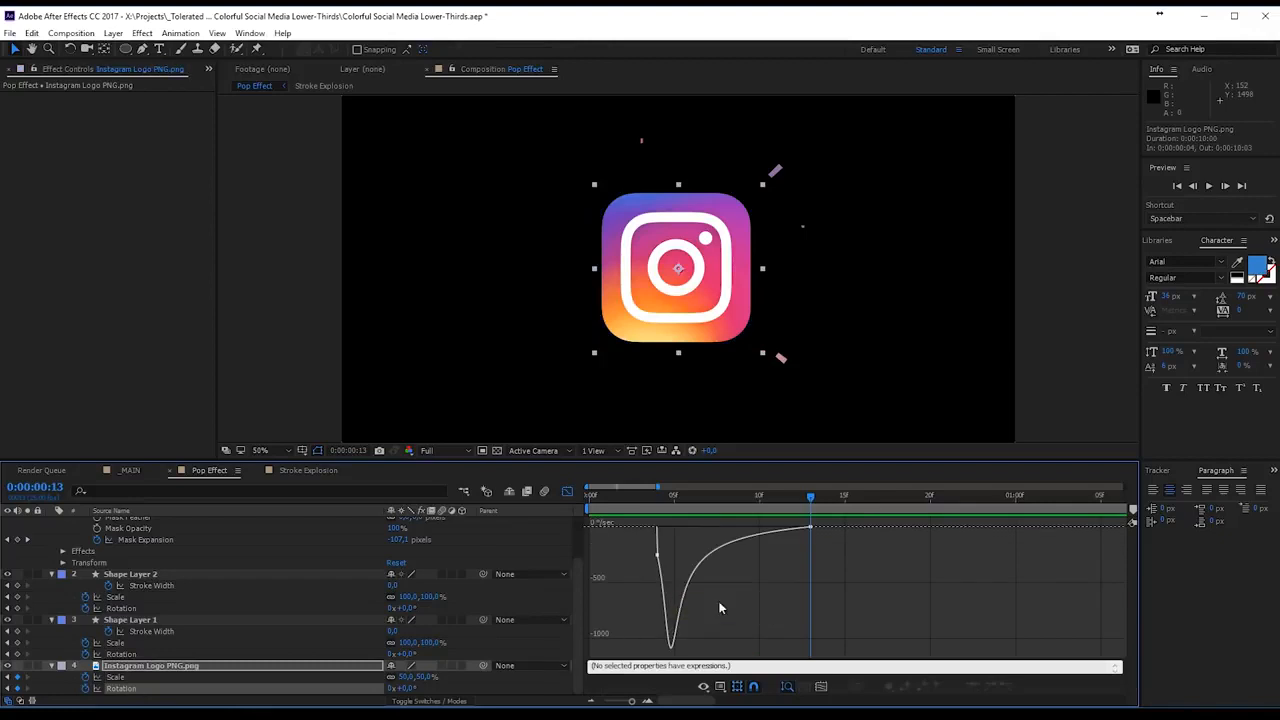
{"action": "left_click", "coordinate": [810, 527]}
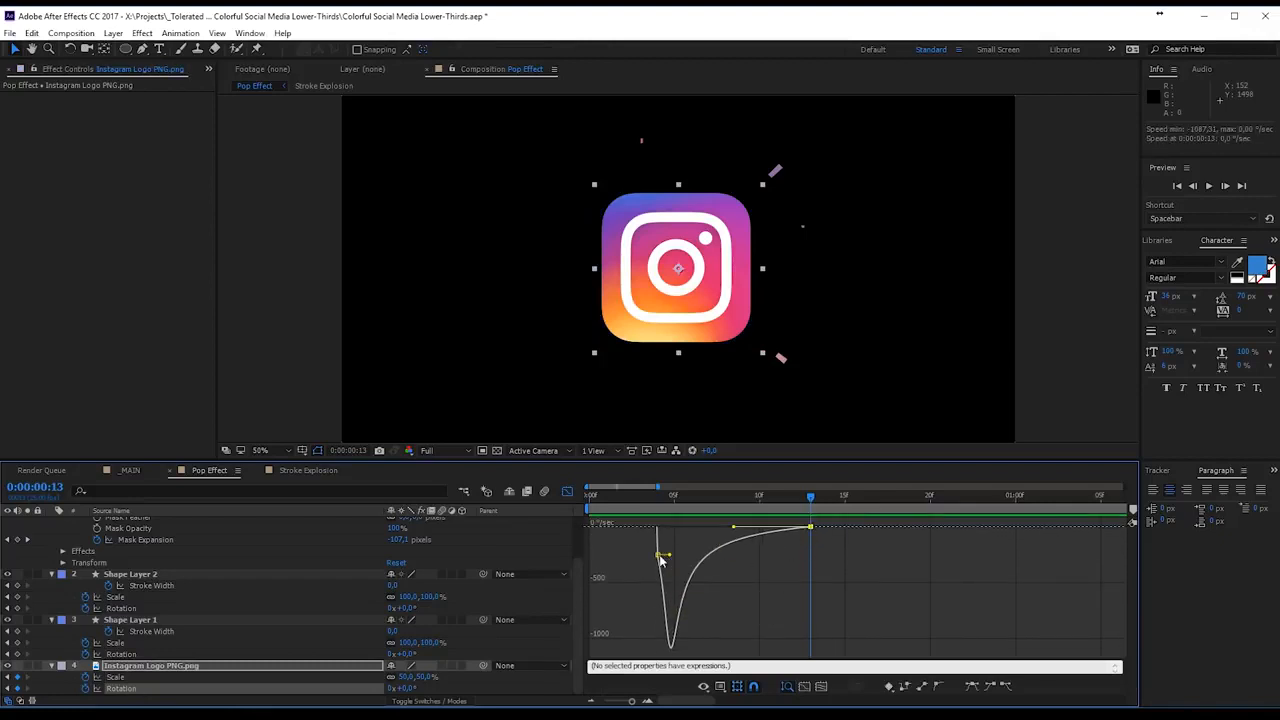
{"action": "left_click_drag", "start_coordinate": [660, 558], "coordinate": [730, 533]}
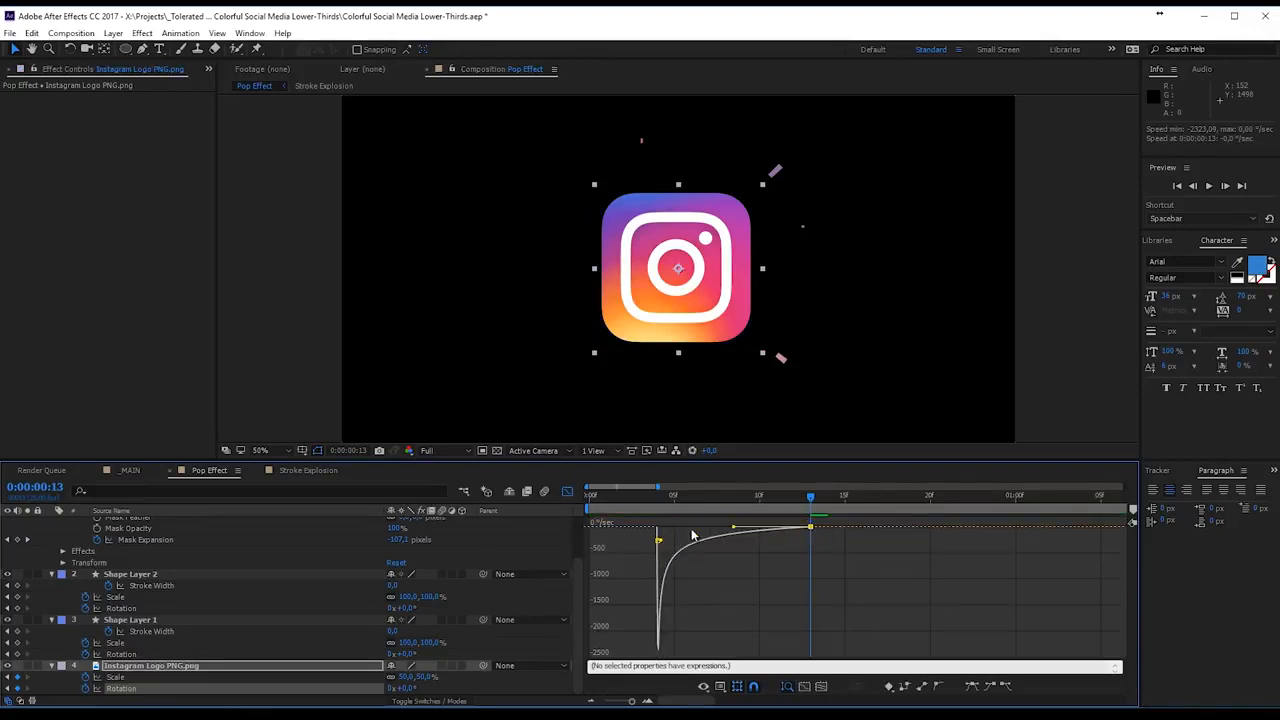
{"action": "key", "text": "space"}
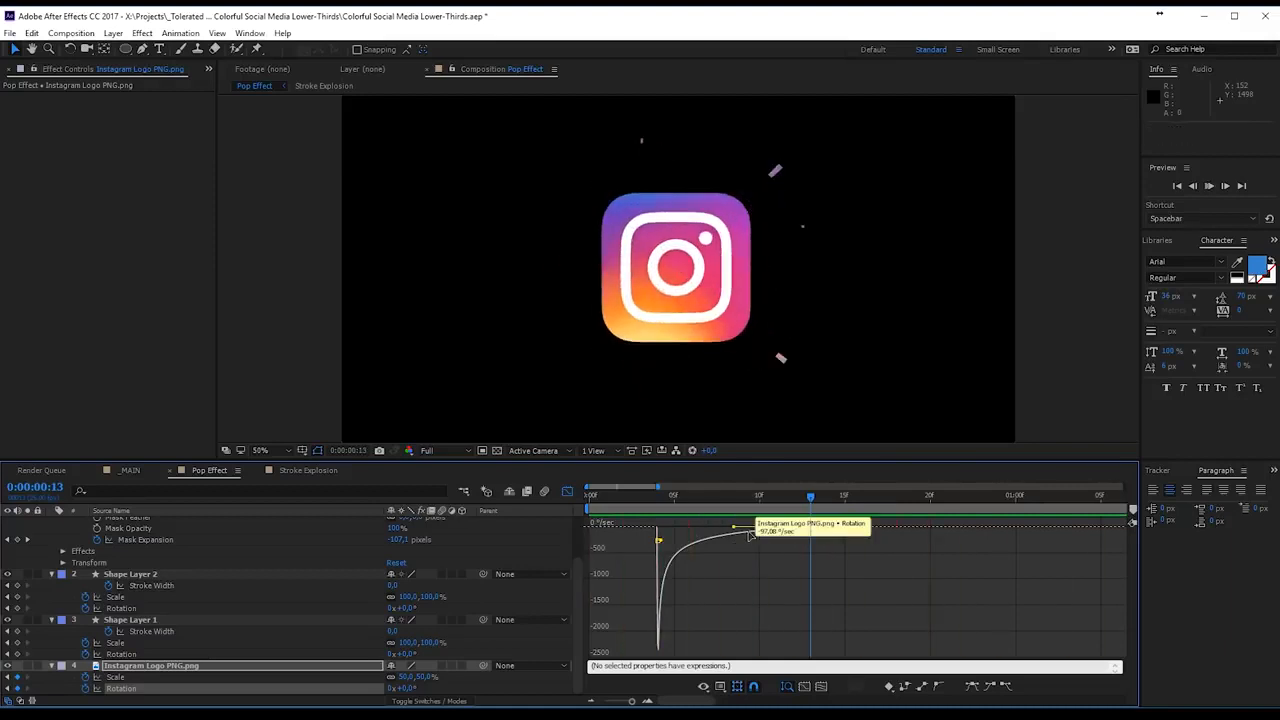
{"action": "left_click", "coordinate": [567, 491]}
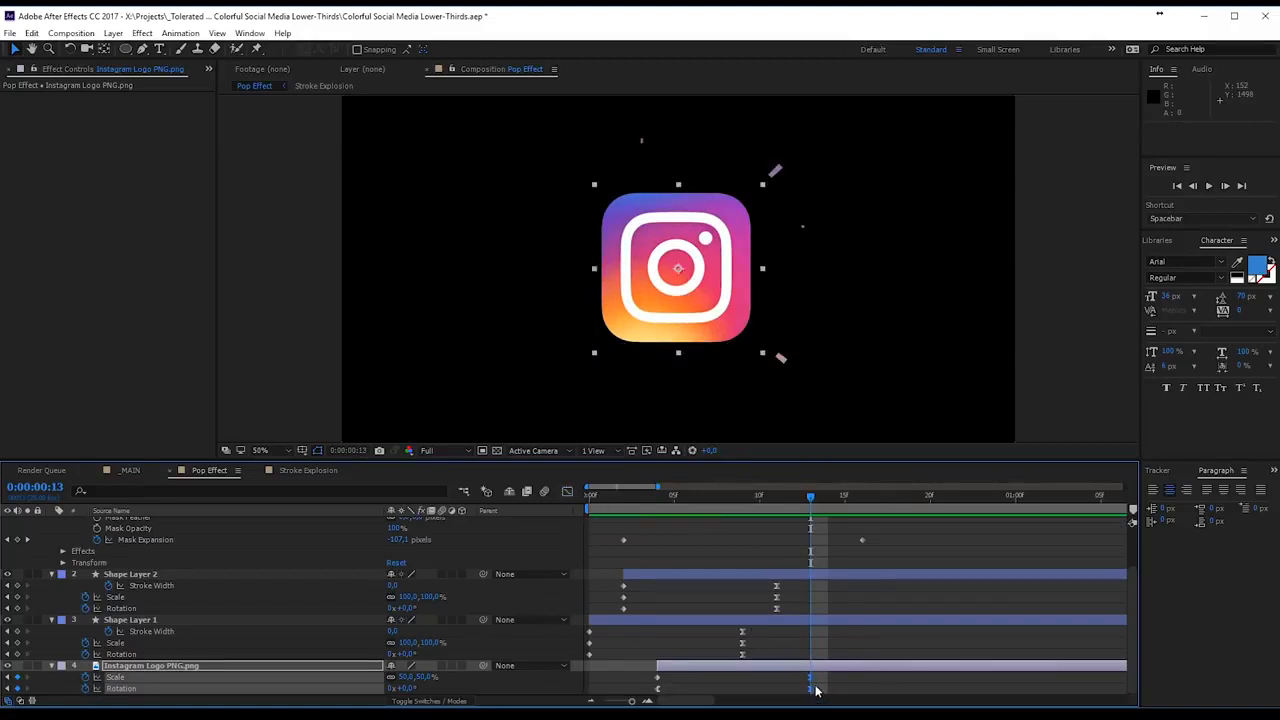
- Move the logo's end Scale and Rotation keyframes to frame 17, preview the animation and return to the start
{"action": "left_click_drag", "start_coordinate": [812, 690], "coordinate": [876, 690]}
{"action": "key", "text": "space"}
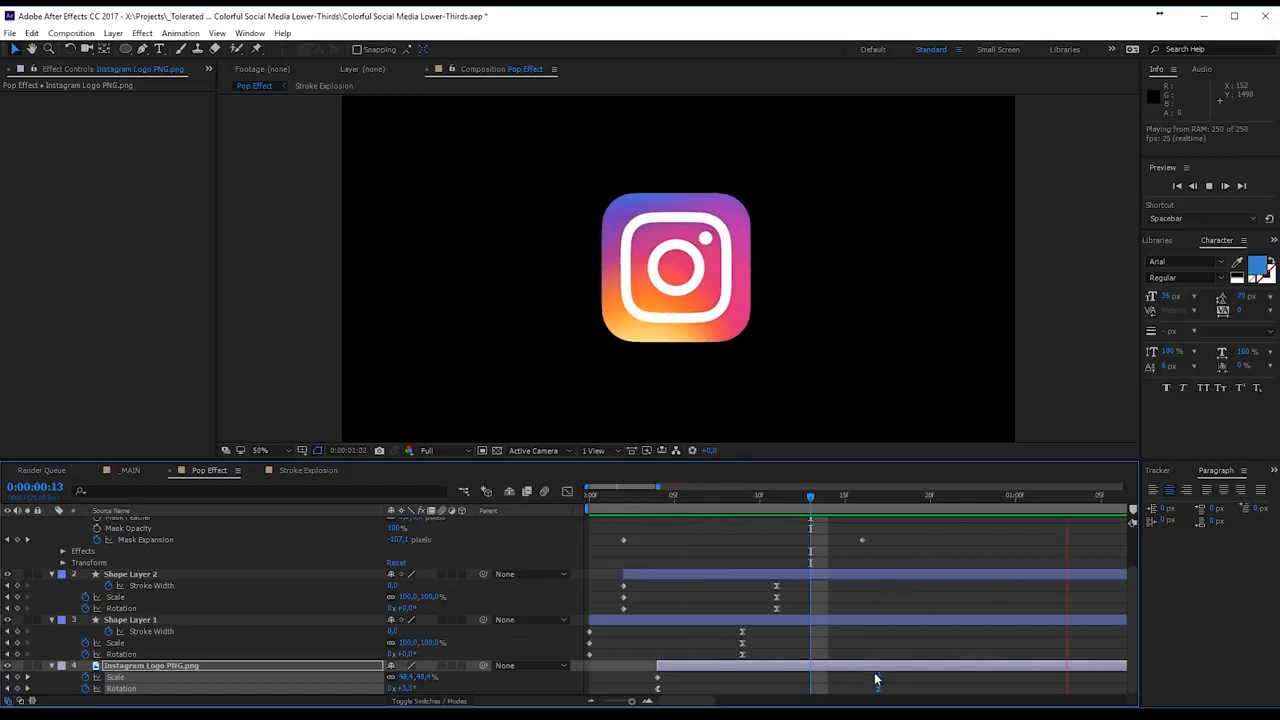
{"action": "left_click_drag", "start_coordinate": [815, 501], "coordinate": [580, 497]}
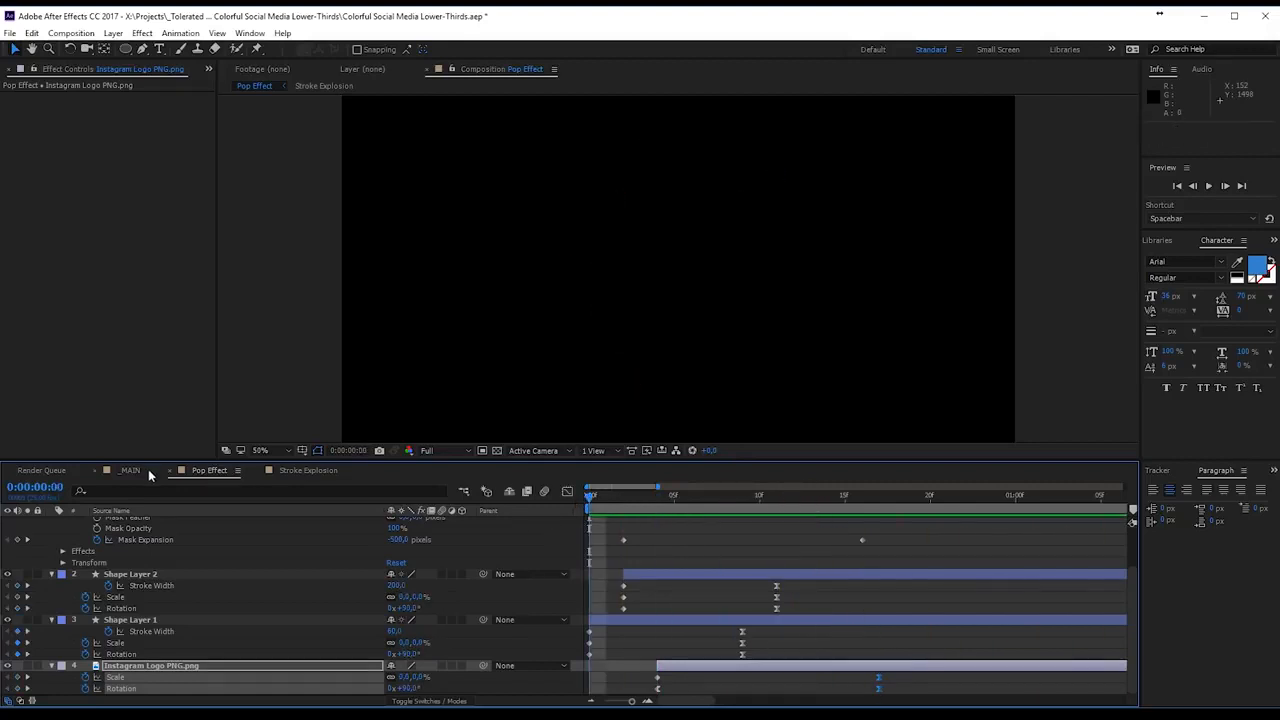
- Collapse all four layers of the Pop Effect composition and preview the animation up to frame 16
{"action": "scroll", "coordinate": [55, 562], "scroll_direction": "up", "scroll_amount": 2}
{"action": "left_click", "coordinate": [53, 523]}
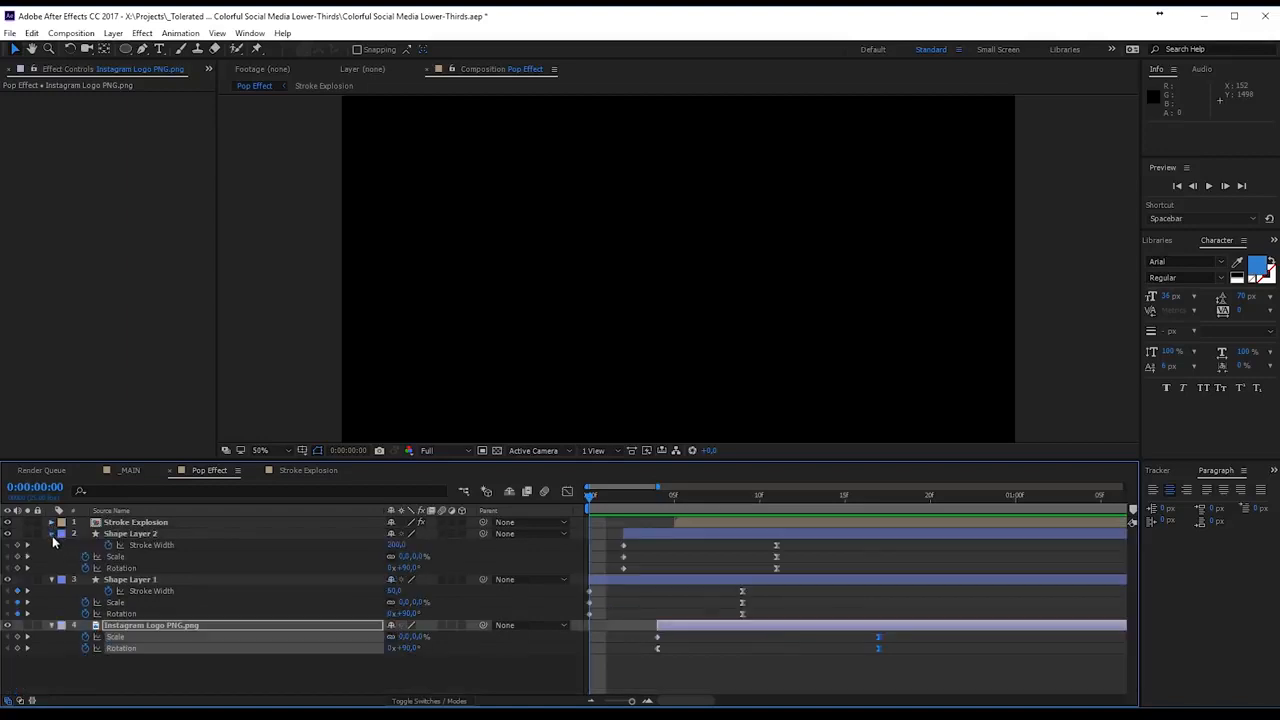
{"action": "left_click", "coordinate": [51, 534]}
{"action": "left_click", "coordinate": [51, 545]}
{"action": "left_click", "coordinate": [52, 556]}
{"action": "left_click", "coordinate": [98, 591]}
{"action": "key", "text": "space"}
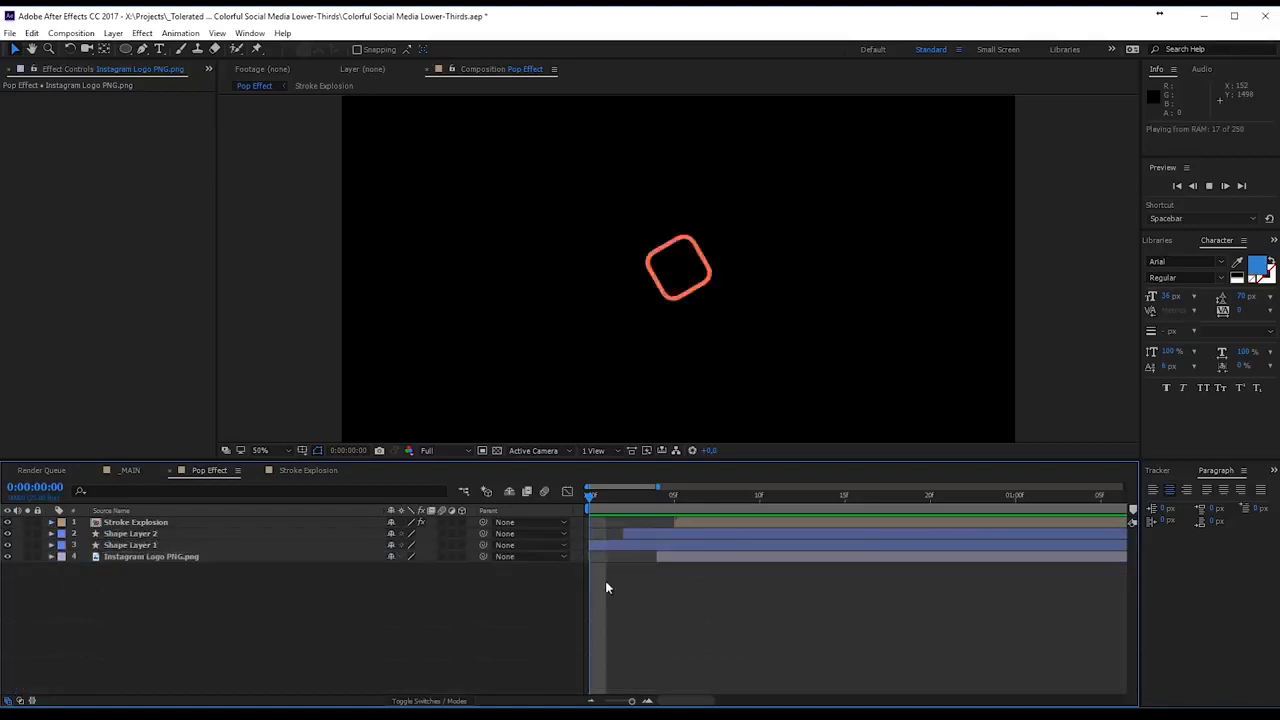
{"action": "left_click", "coordinate": [759, 496]}
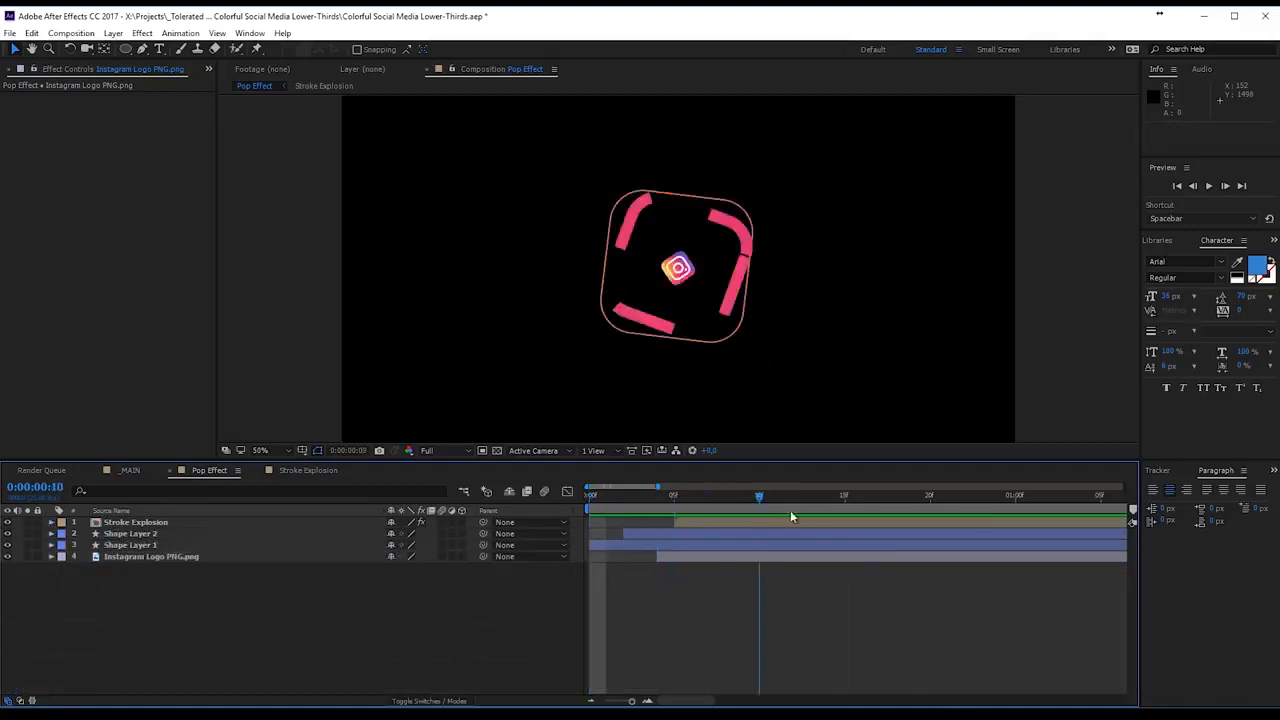
{"action": "left_click", "coordinate": [859, 508]}
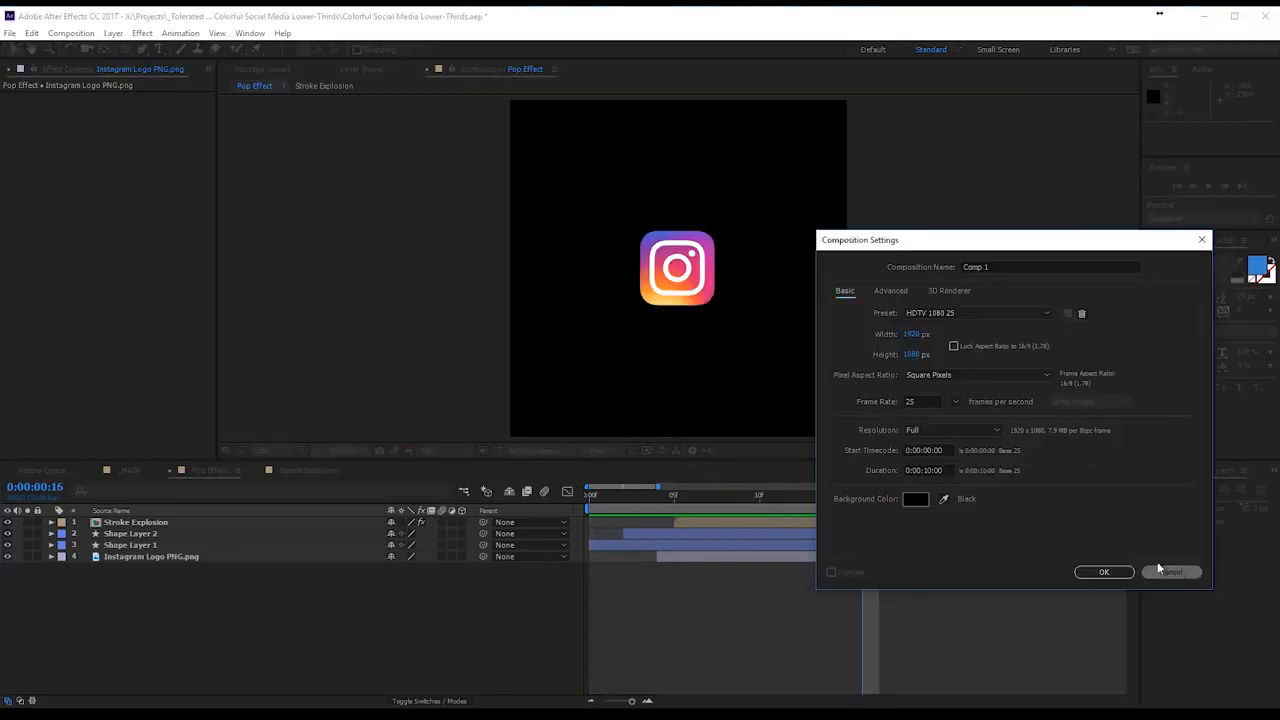
- Create a new 1920 x 1080 px composition named Lower-Thirds
{"action": "key", "text": "Return"}
{"action": "left_click", "coordinate": [71, 33]}
{"action": "left_click", "coordinate": [70, 63]}
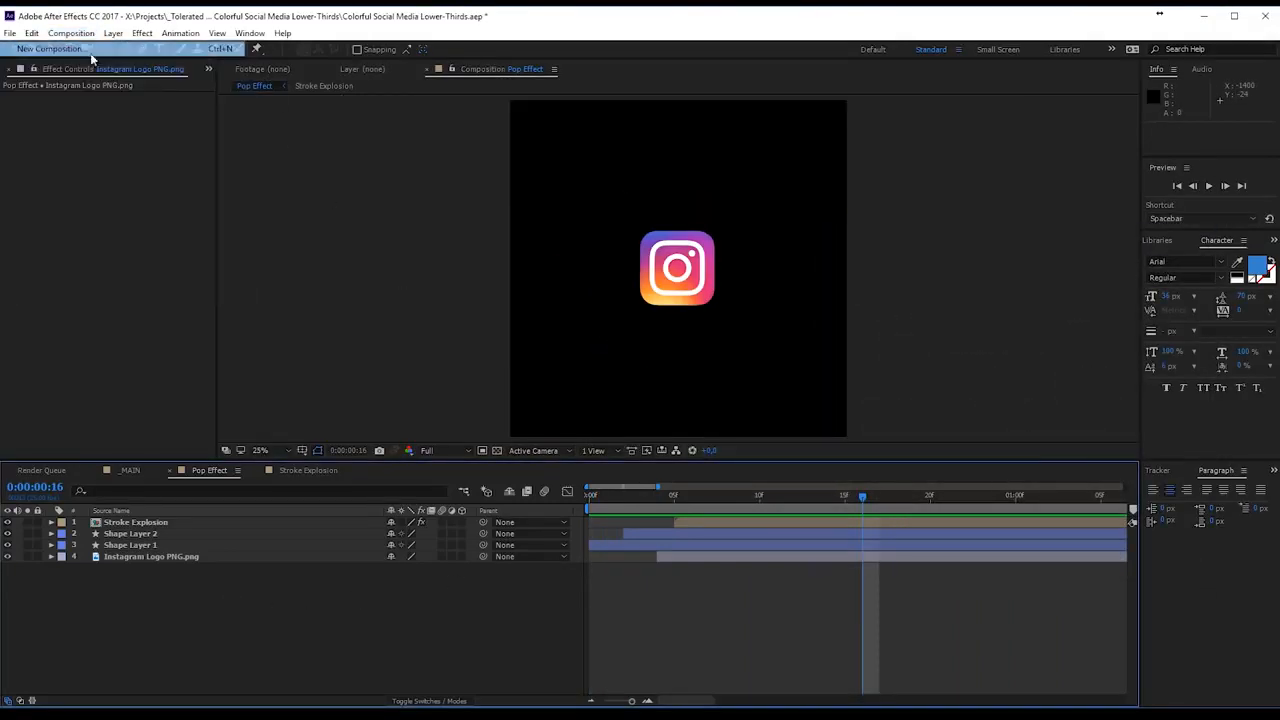
{"action": "left_click", "coordinate": [913, 333]}
{"action": "type", "text": "1920"}
{"action": "key", "text": "Tab"}
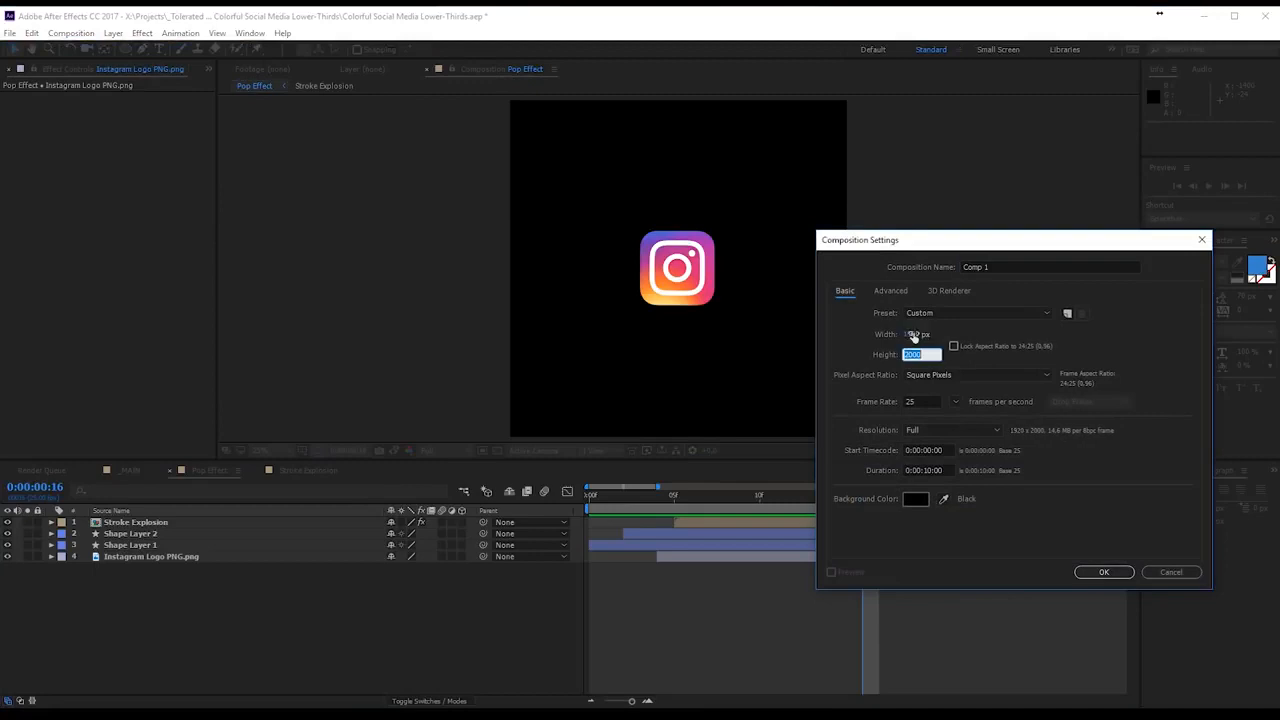
{"action": "type", "text": "1080"}
{"action": "left_click_drag", "start_coordinate": [1004, 266], "coordinate": [784, 261]}
{"action": "type", "text": "Lower-Thirds"}
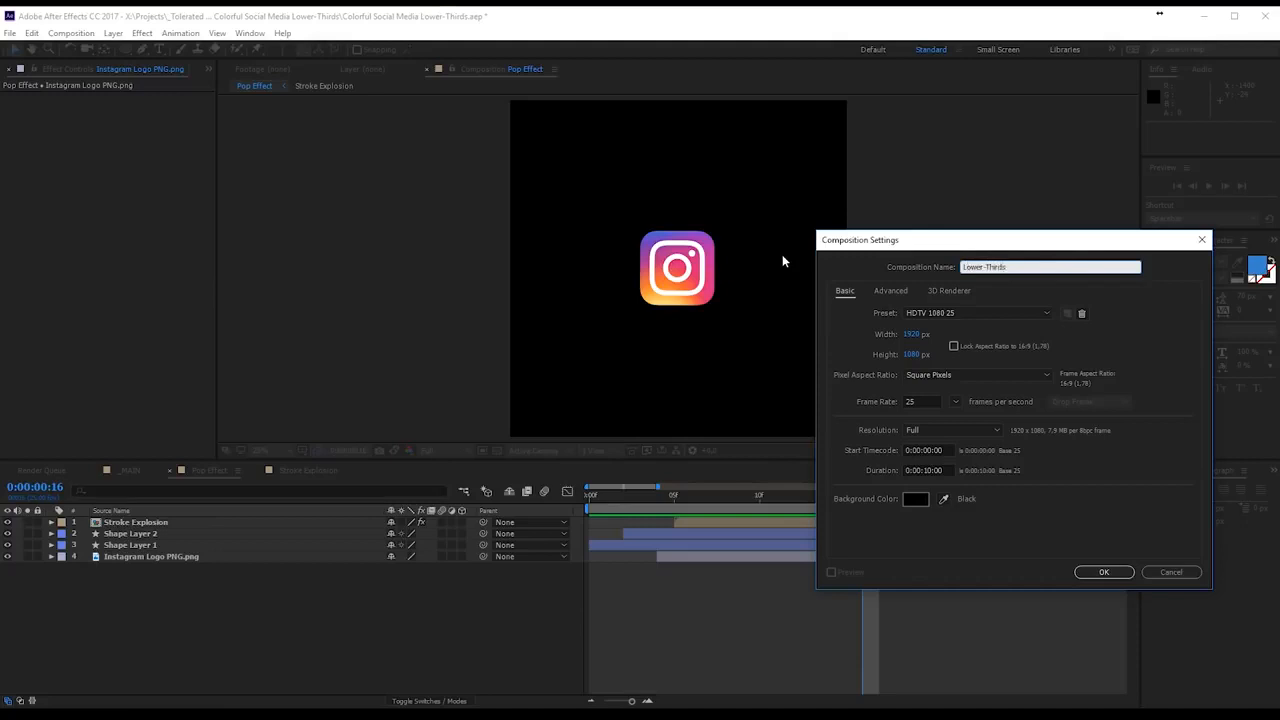
{"action": "key", "text": "Return"}
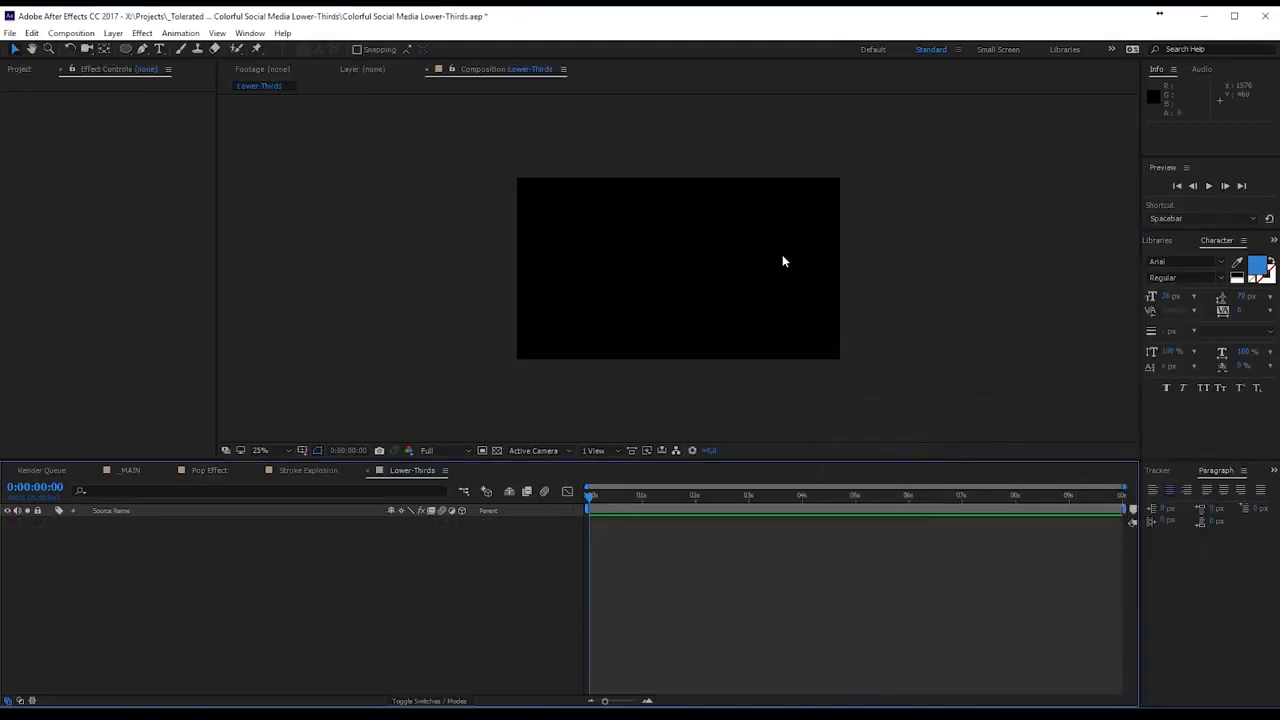
- Add the Pop Effect composition as a layer in Lower-Thirds and preview it
{"action": "left_click", "coordinate": [20, 69]}
{"action": "left_click_drag", "start_coordinate": [42, 357], "coordinate": [314, 576]}
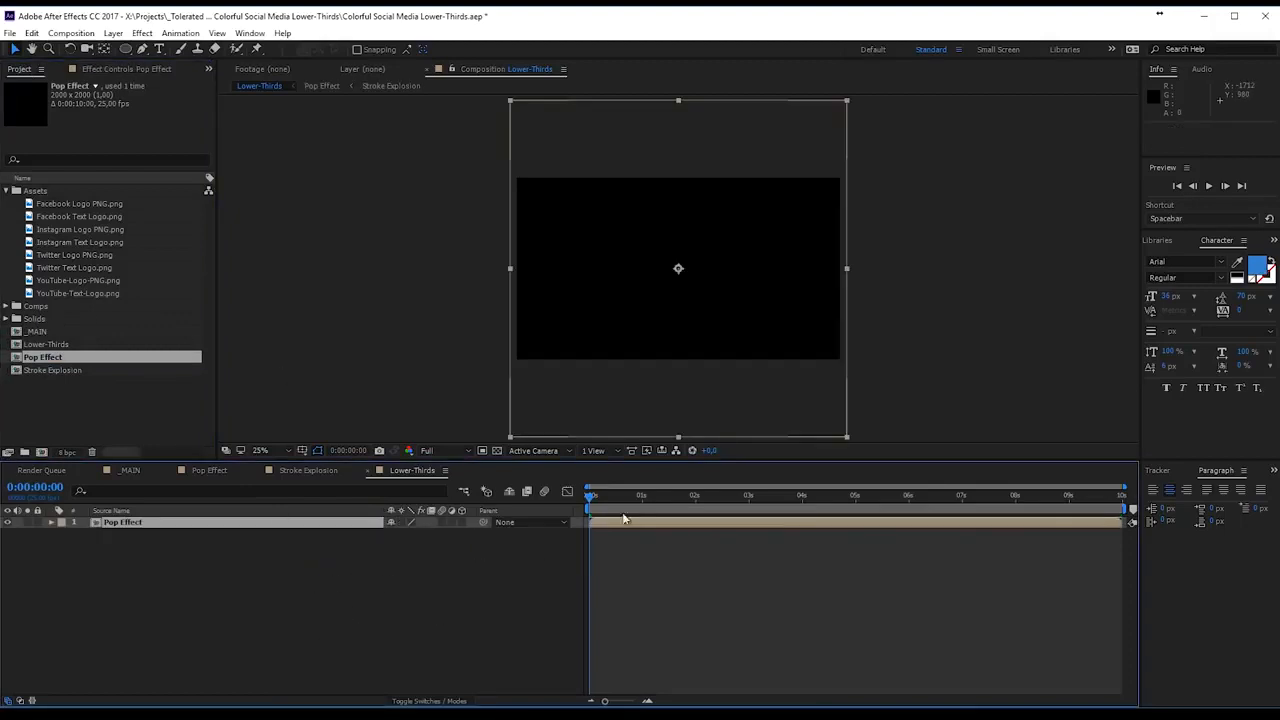
{"action": "key", "text": "space"}
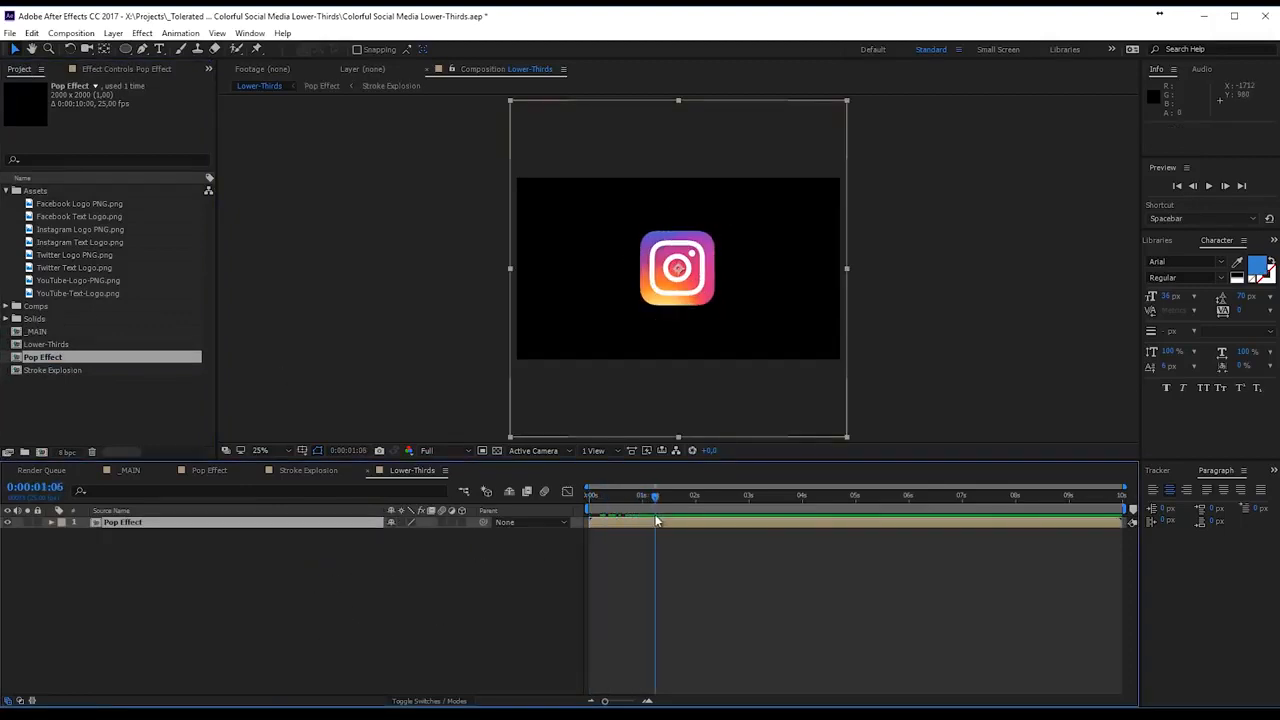
- Go to frame 15 and set the Pop Effect layer's Scale to 35%
{"action": "left_click_drag", "start_coordinate": [597, 499], "coordinate": [622, 511]}
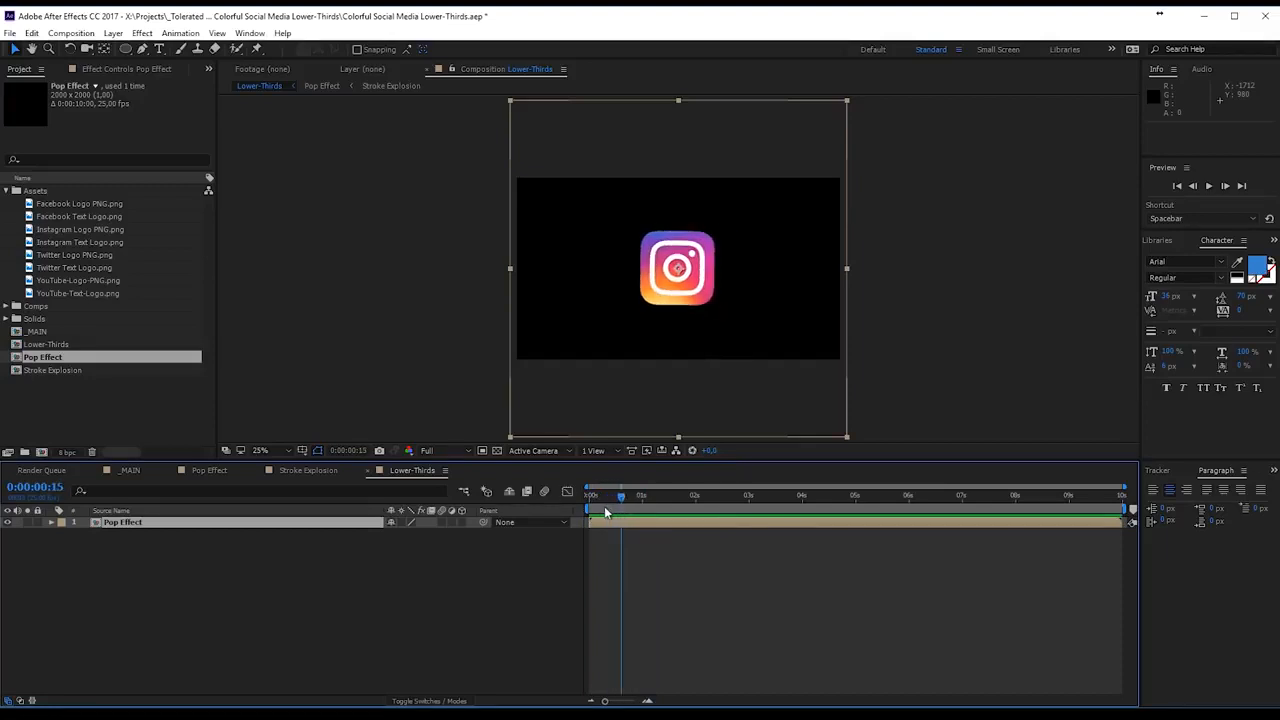
{"action": "key", "text": "p"}
{"action": "left_click_drag", "start_coordinate": [405, 539], "coordinate": [398, 540]}
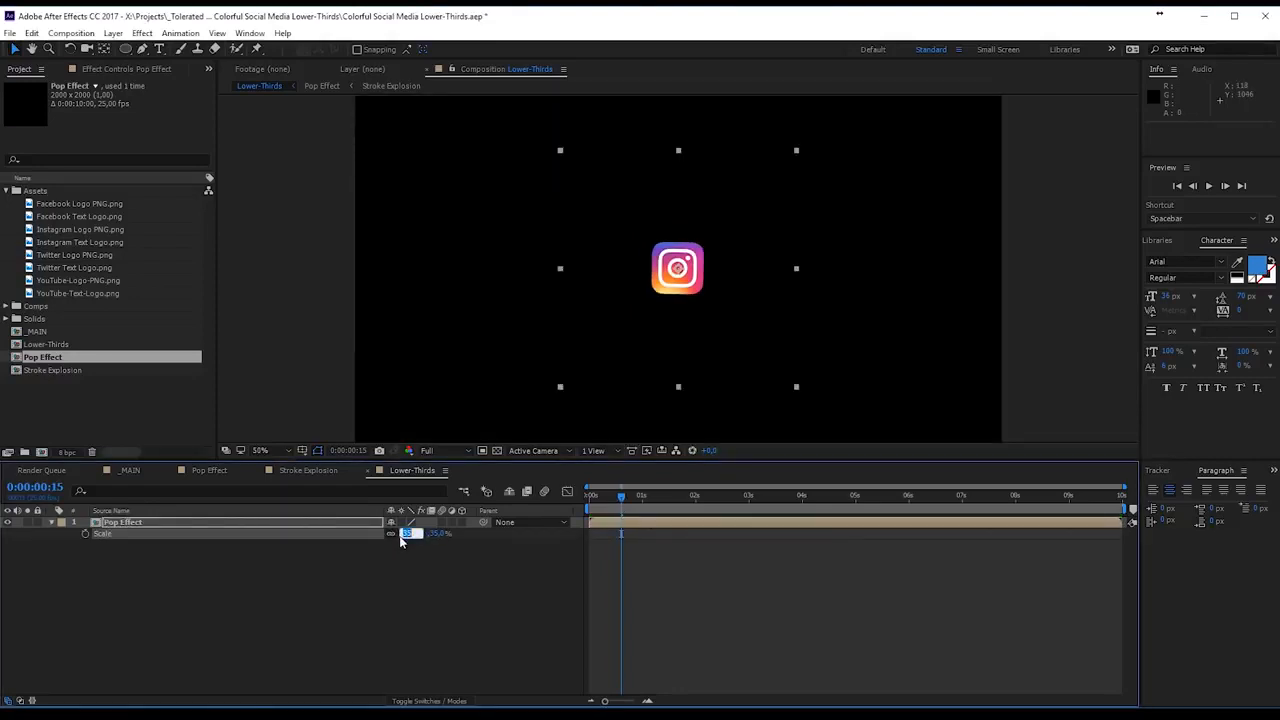
{"action": "key", "text": "Return"}
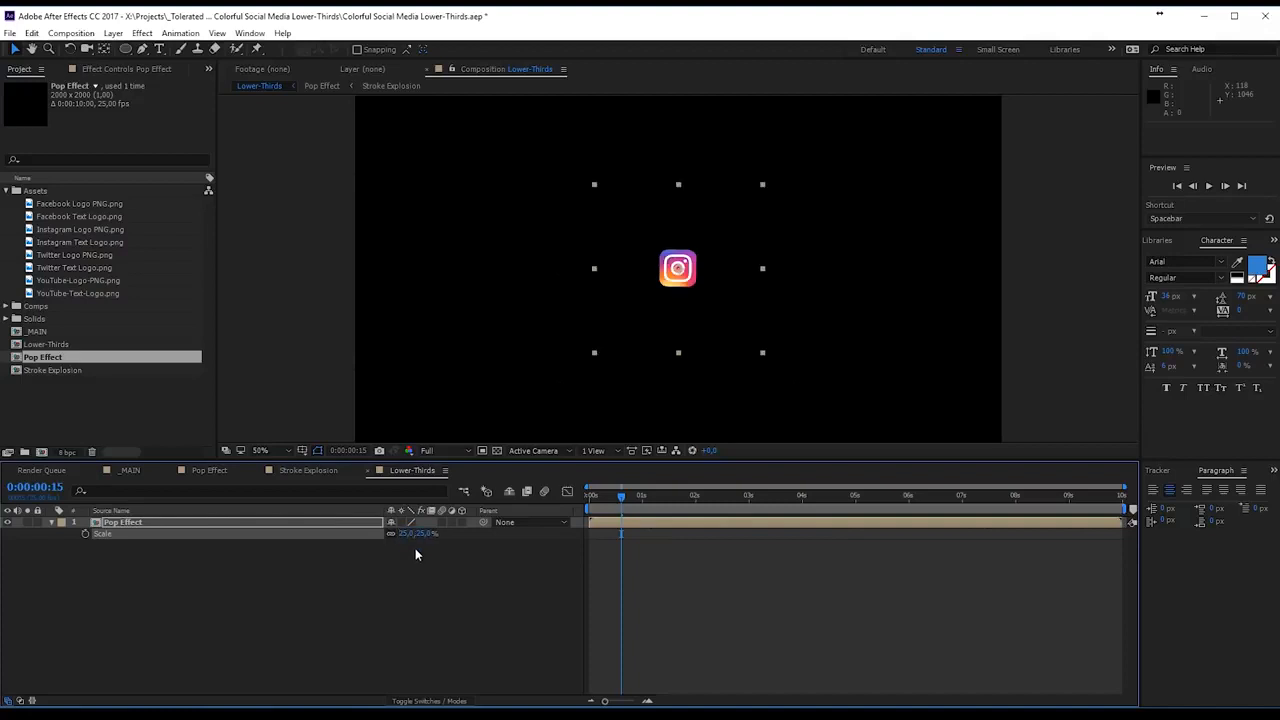
{"action": "left_click", "coordinate": [386, 563]}
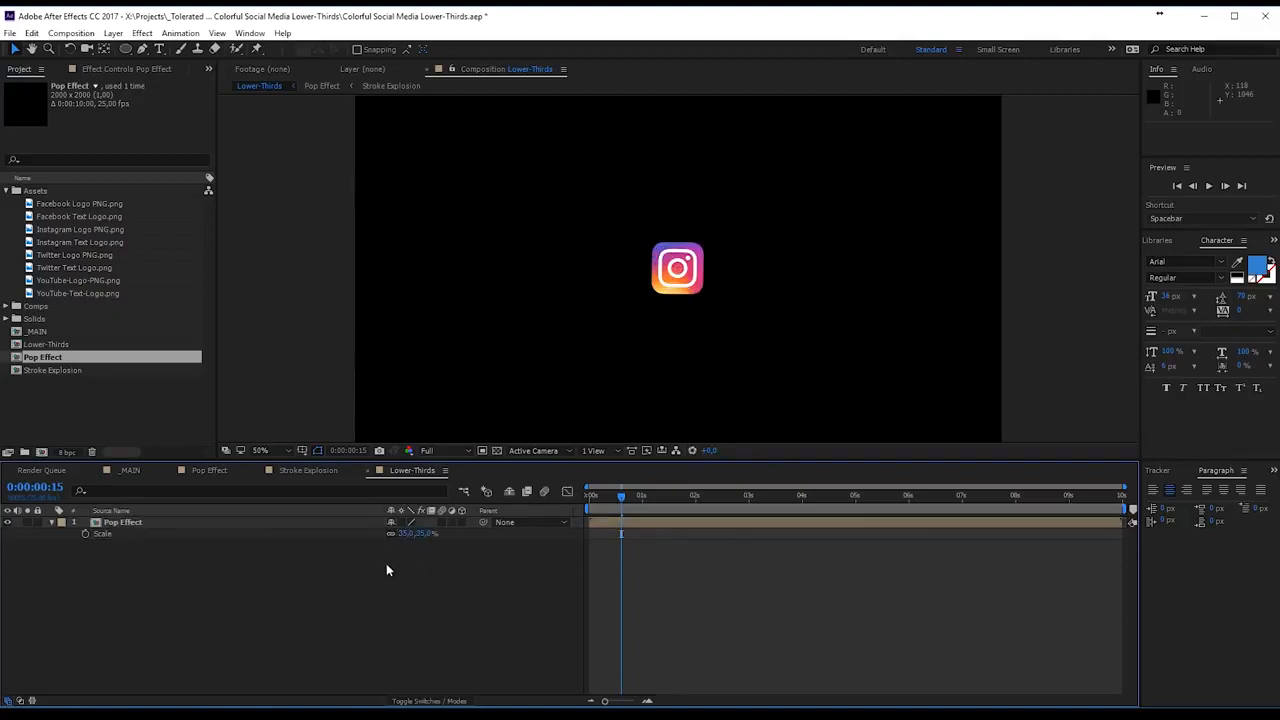
- Keyframe the Pop Effect layer's Position at frame 15 and move the layer horizontally to about 716, 540 at 0:00:01:10
{"action": "left_click", "coordinate": [301, 523]}
{"action": "key", "text": "p"}
{"action": "key", "text": "p"}
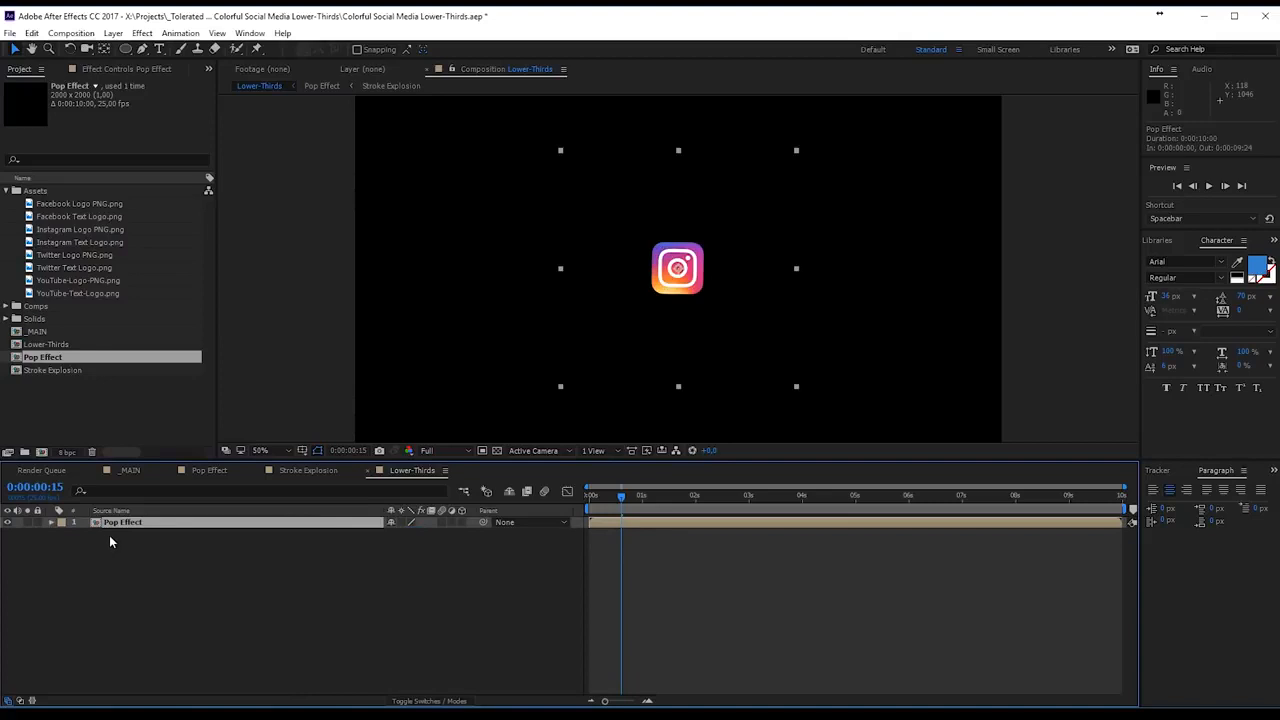
{"action": "left_click", "coordinate": [85, 534]}
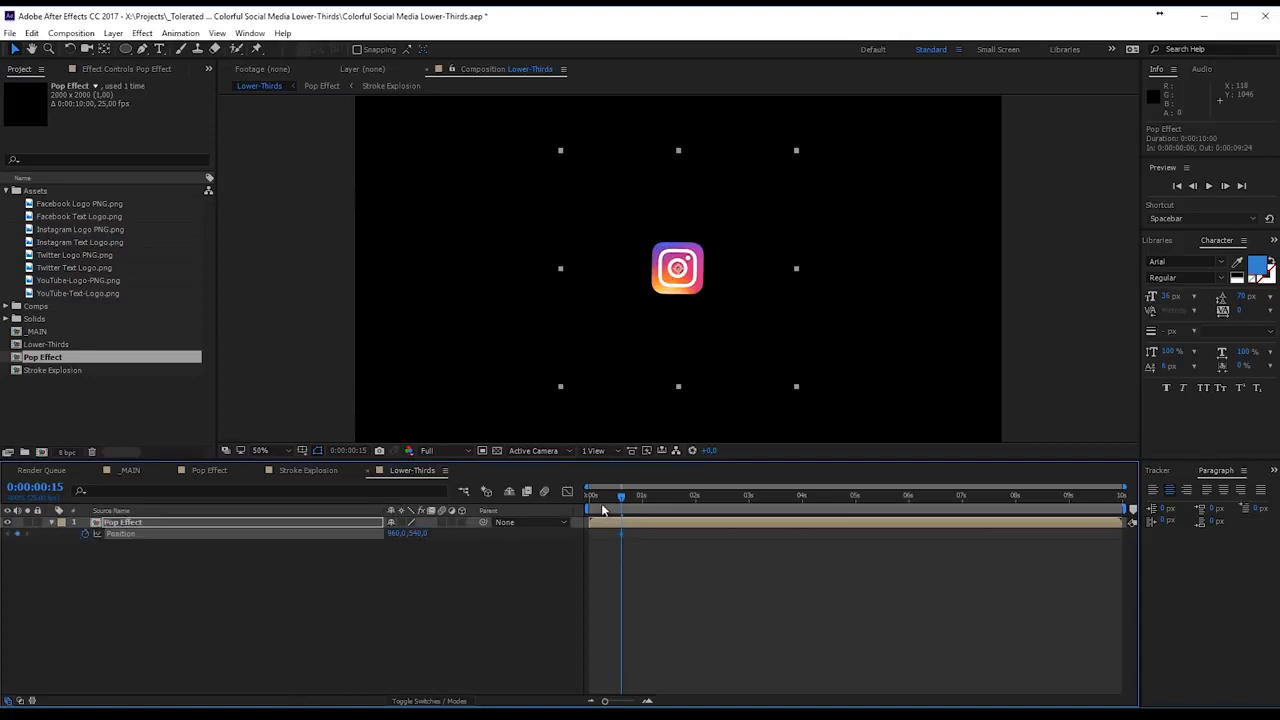
{"action": "key", "text": "space"}
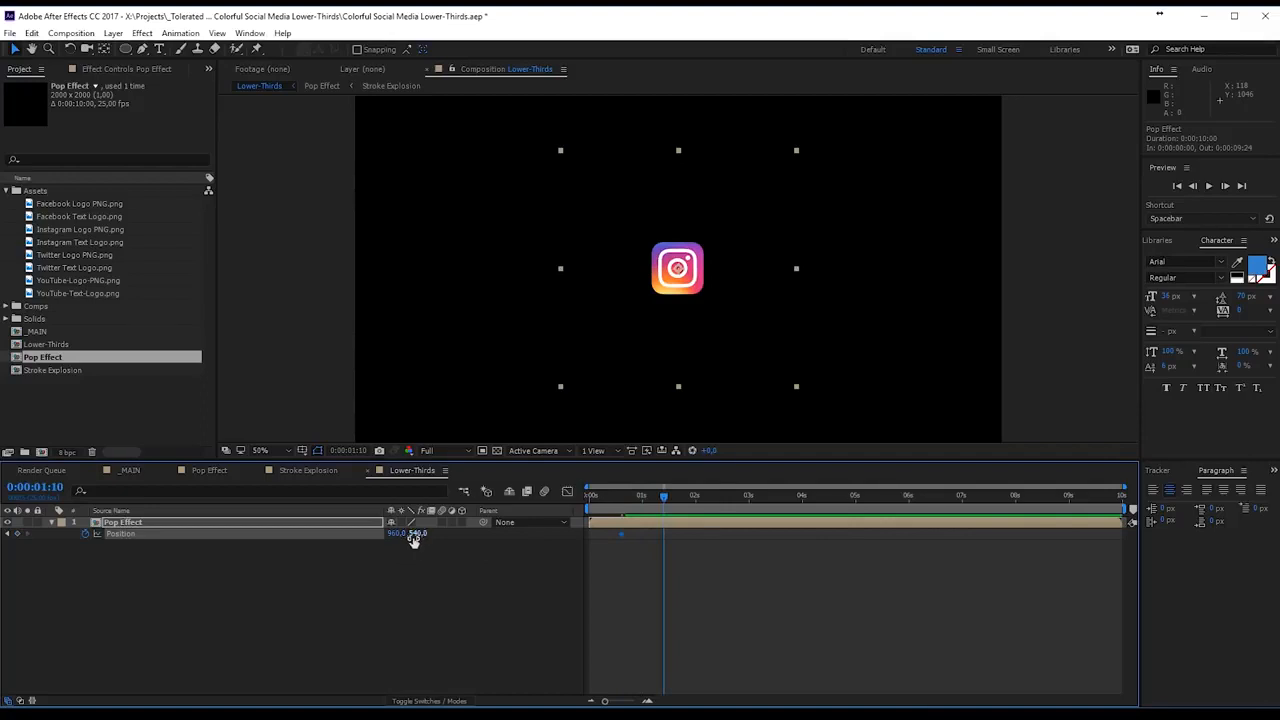
{"action": "left_click_drag", "start_coordinate": [675, 302], "coordinate": [593, 303]}
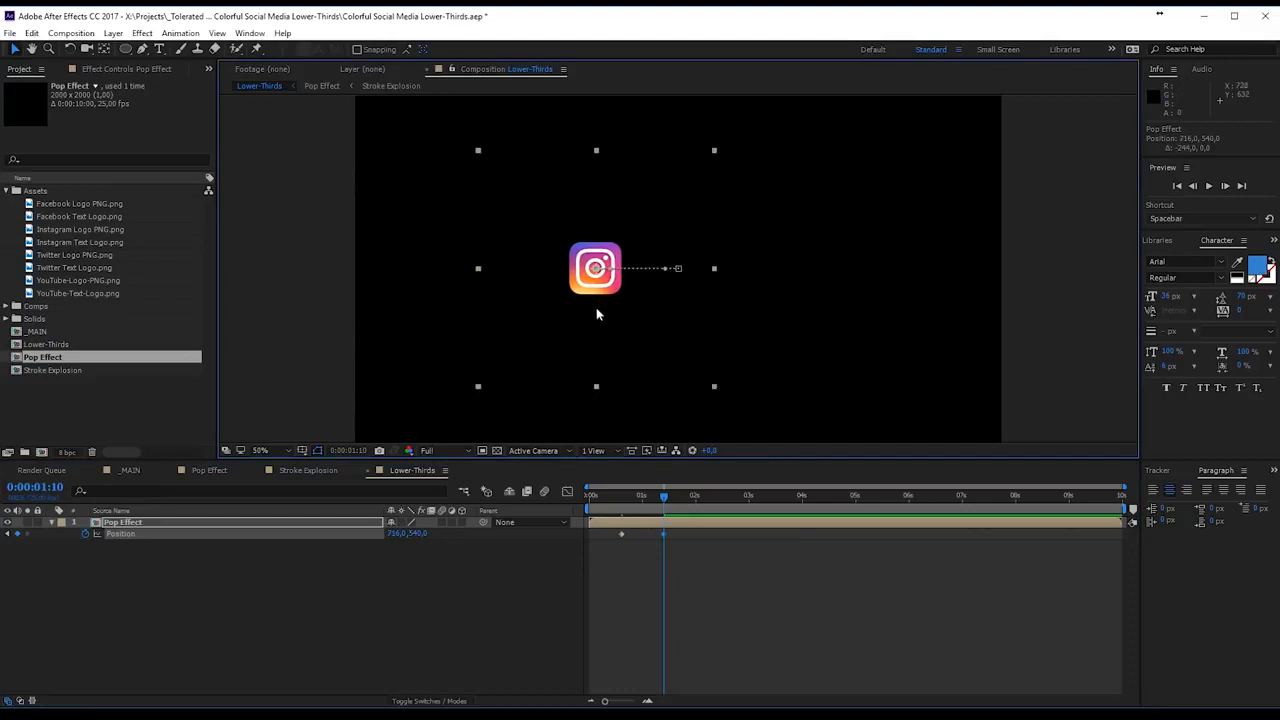
- Apply Easy Ease to the Pop Effect layer's end Position keyframe, adjust its speed curve for a slower stop and preview the motion
{"action": "right_click", "coordinate": [663, 533]}
{"action": "mouse_move", "coordinate": [720, 699]}
{"action": "left_click", "coordinate": [510, 610]}
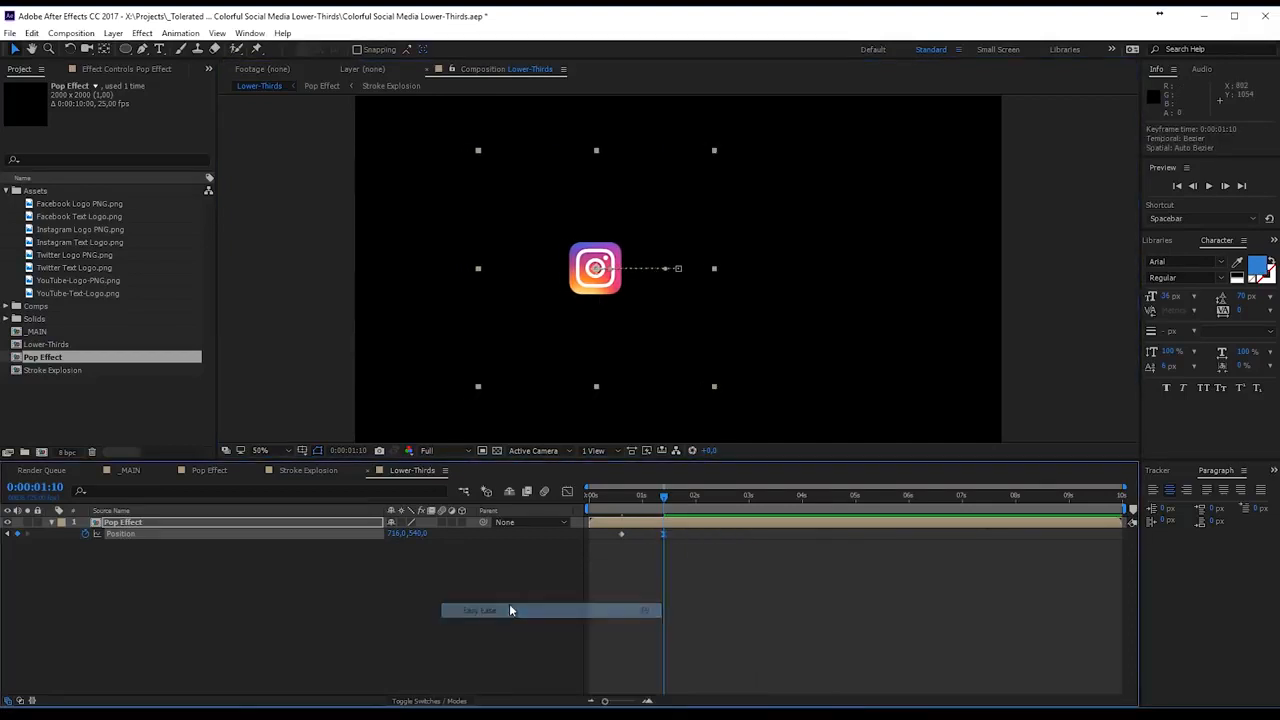
{"action": "left_click", "coordinate": [567, 491]}
{"action": "left_click", "coordinate": [653, 650]}
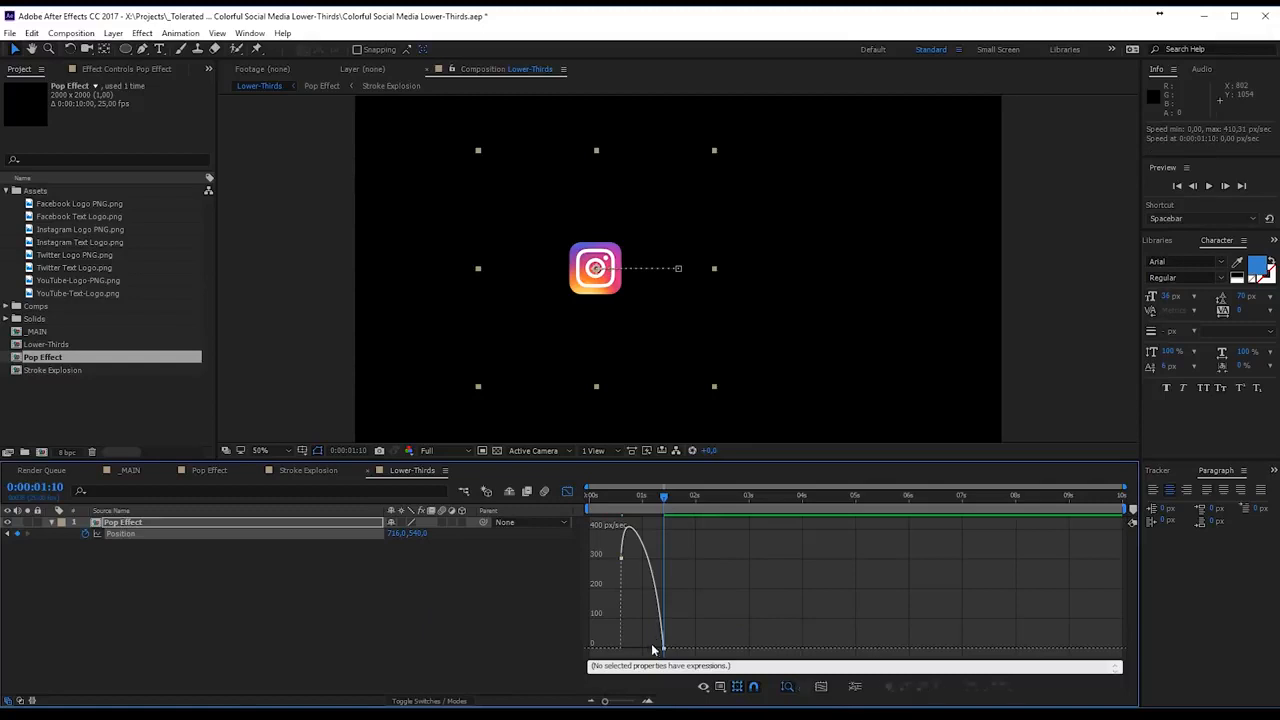
{"action": "left_click", "coordinate": [661, 649]}
{"action": "left_click_drag", "start_coordinate": [660, 650], "coordinate": [641, 630]}
{"action": "left_click", "coordinate": [565, 493]}
{"action": "key", "text": "space"}
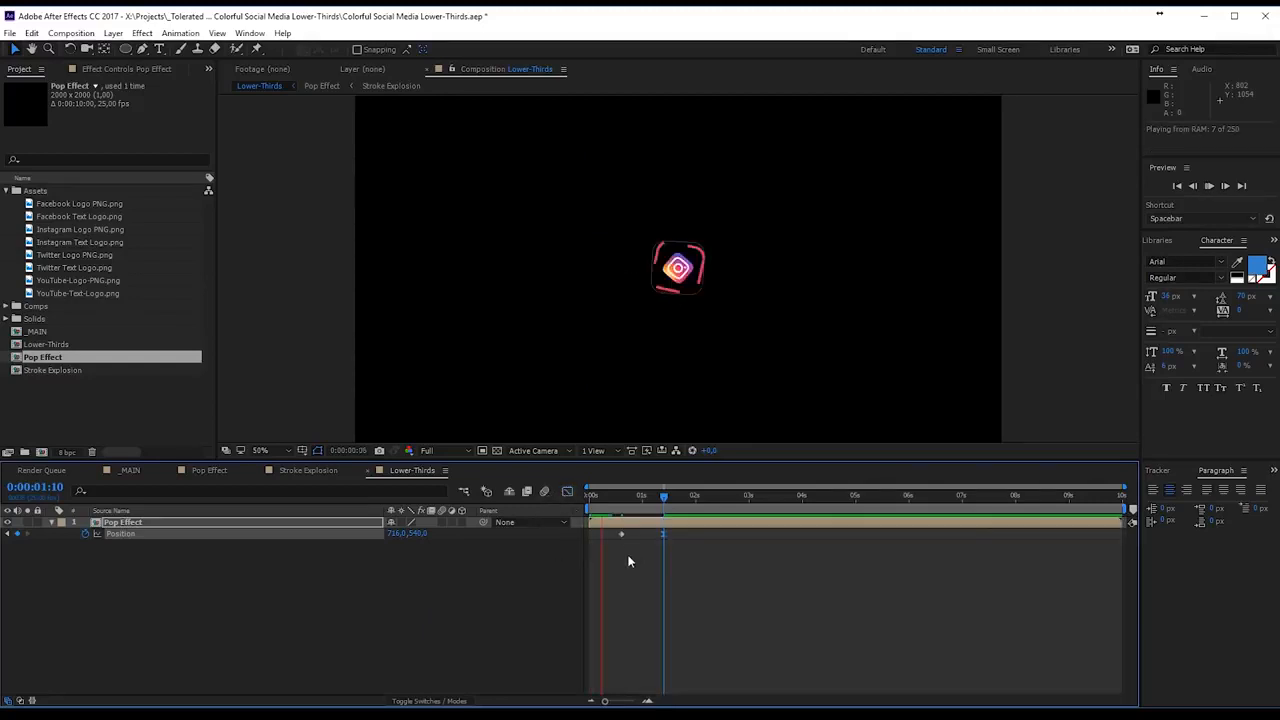
- Move the Pop Effect layer's end Position keyframe to 0:00:01:13 and shift the logo there to about 500, 540
{"action": "left_click_drag", "start_coordinate": [651, 498], "coordinate": [676, 540]}
{"action": "key", "text": "space"}
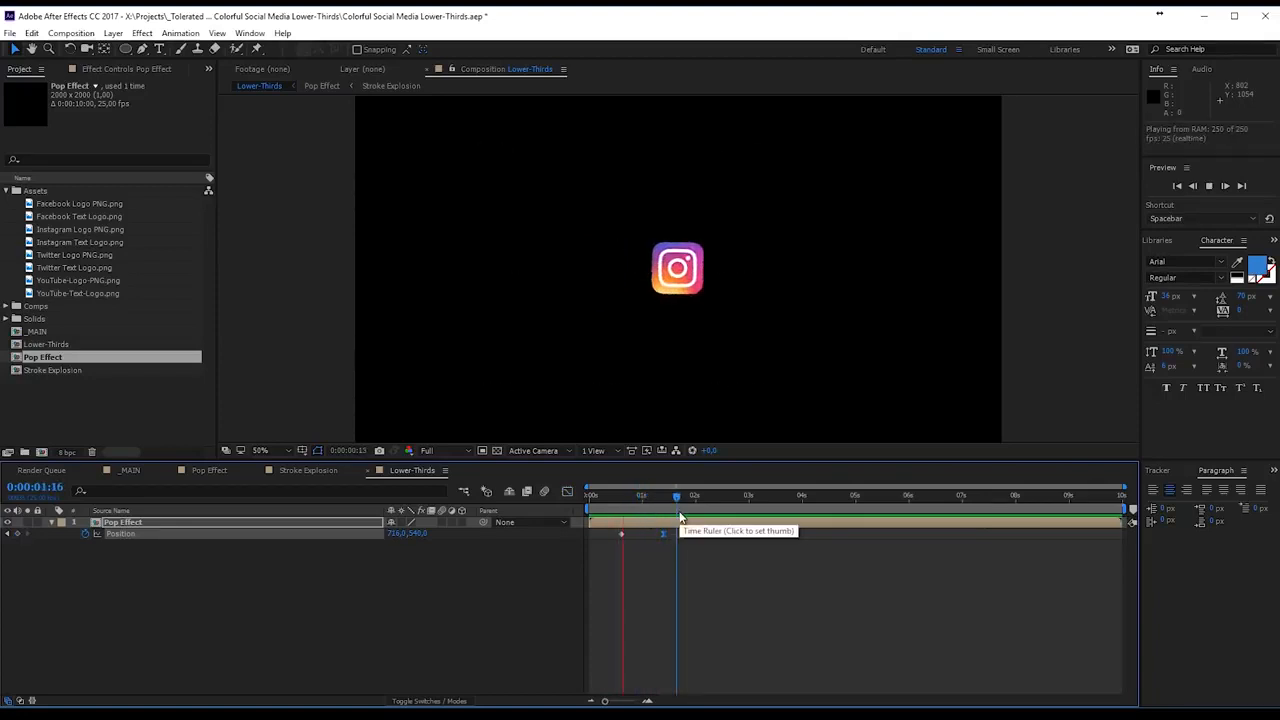
{"action": "key", "text": "space"}
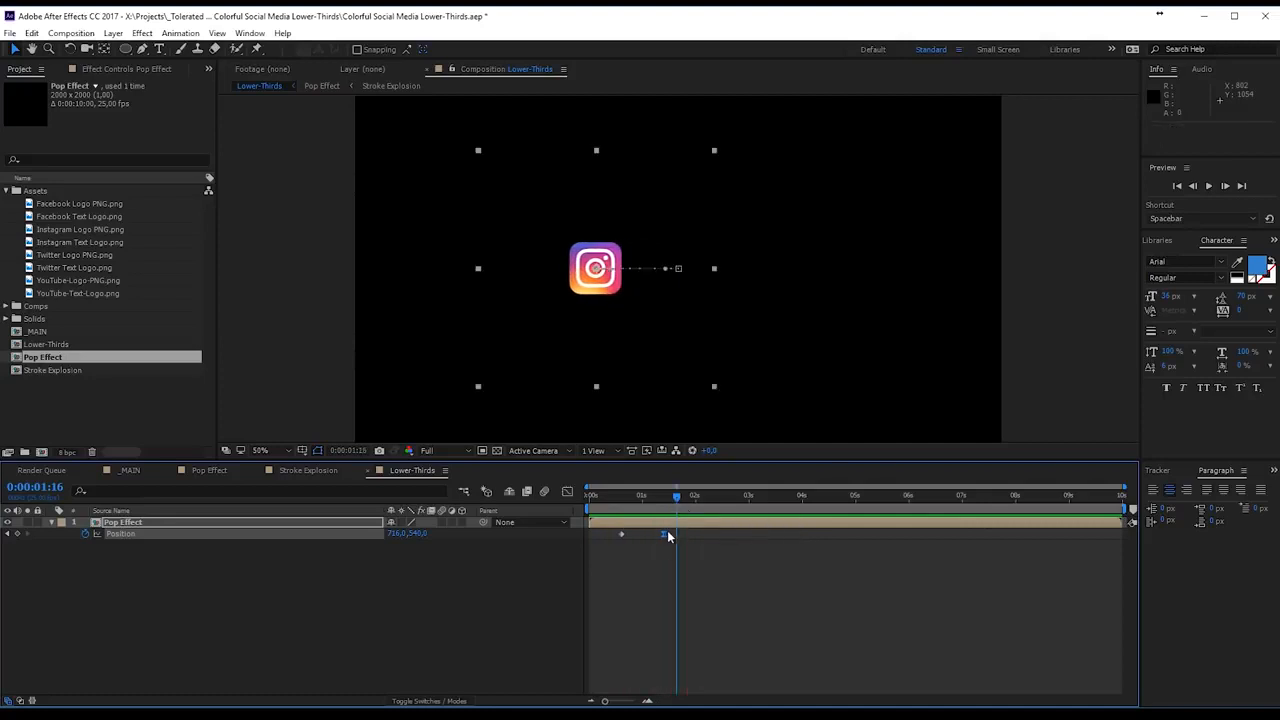
{"action": "left_click", "coordinate": [662, 548]}
{"action": "key", "text": "space"}
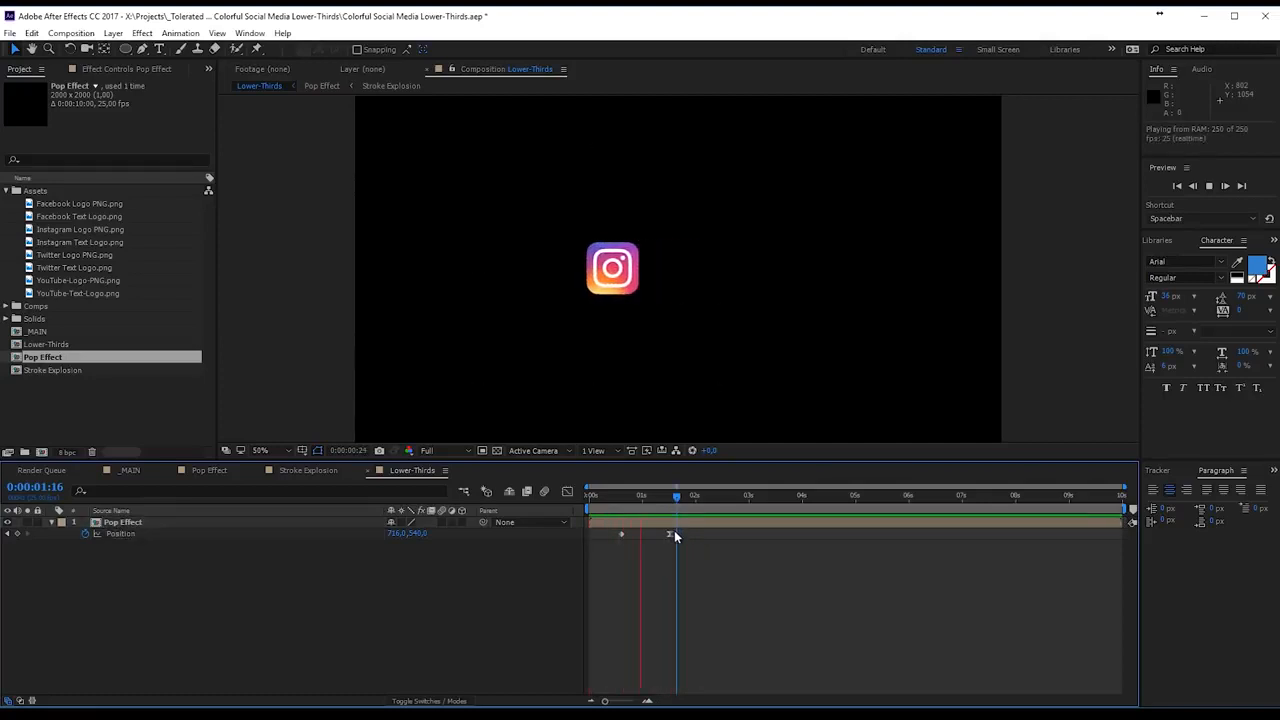
{"action": "mouse_move", "coordinate": [675, 497]}
{"action": "left_mouse_down"}
{"action": "mouse_move", "coordinate": [638, 504]}
{"action": "mouse_move", "coordinate": [668, 512]}
{"action": "left_mouse_up"}
{"action": "left_click_drag", "start_coordinate": [574, 247], "coordinate": [501, 247]}
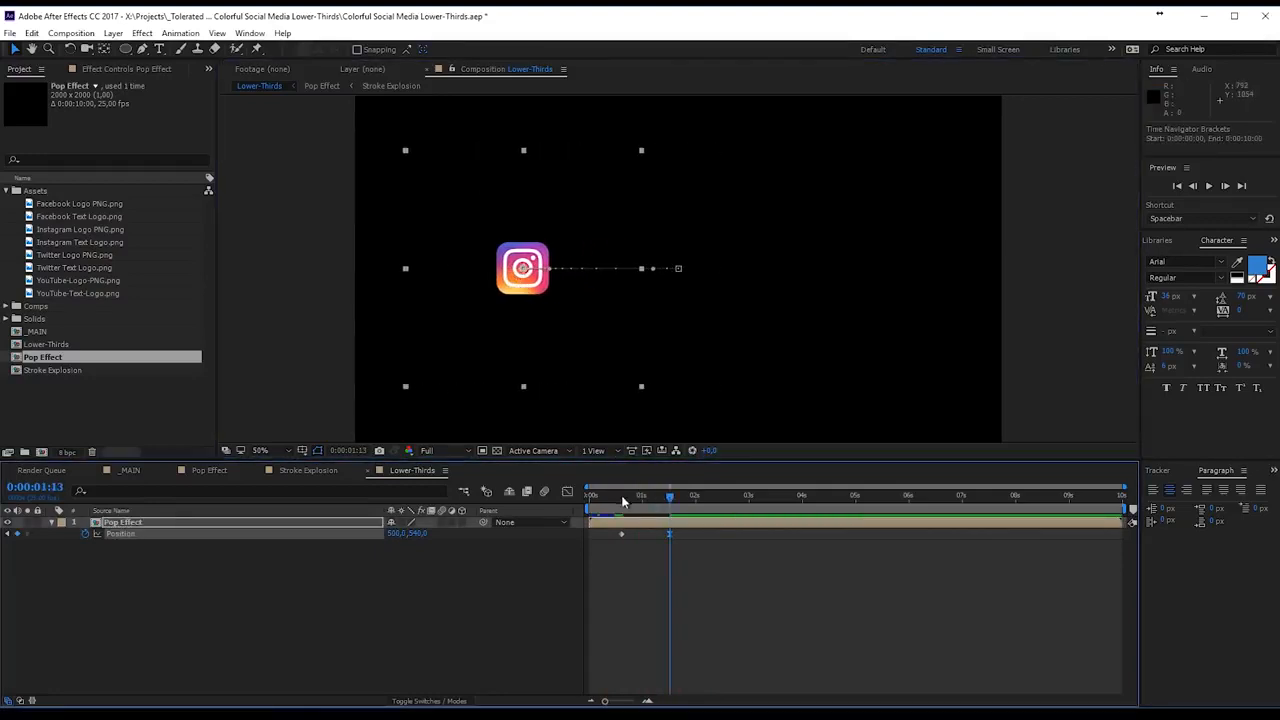
- Check how the logo and text slide in the finished _MAIN composition and return to Lower-Thirds
{"action": "left_click", "coordinate": [129, 470]}
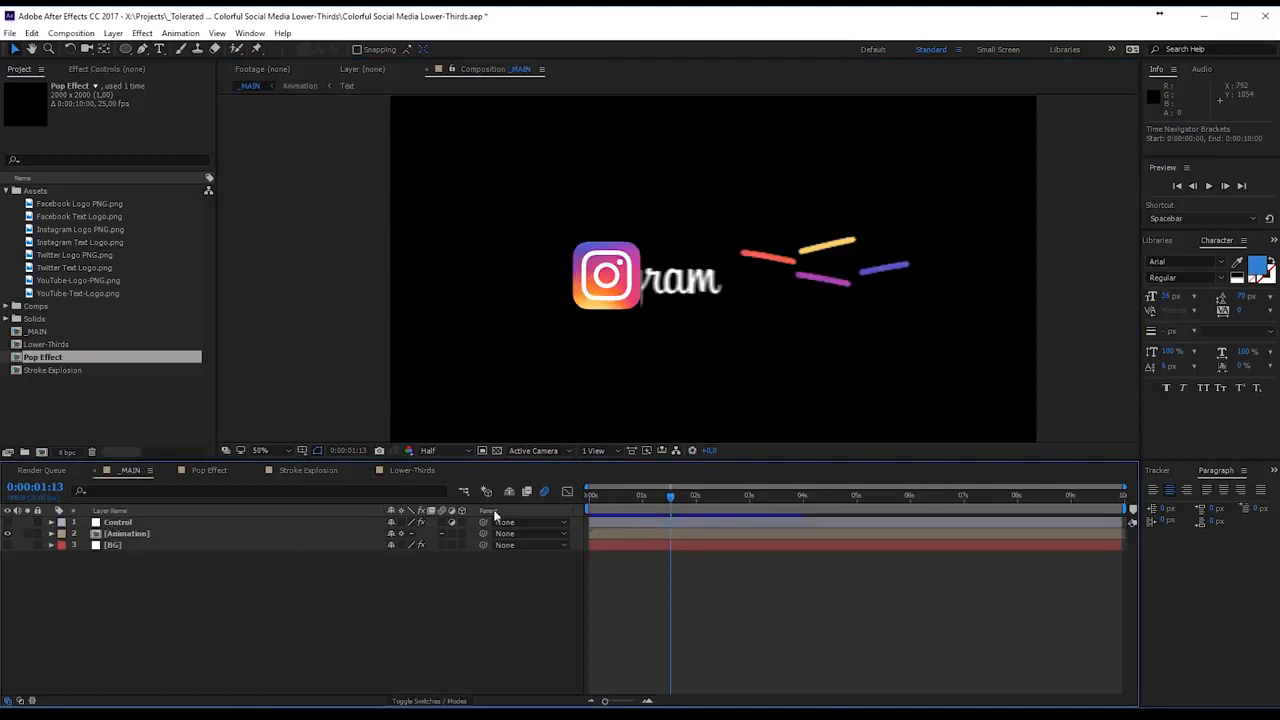
{"action": "left_click_drag", "start_coordinate": [644, 499], "coordinate": [682, 523]}
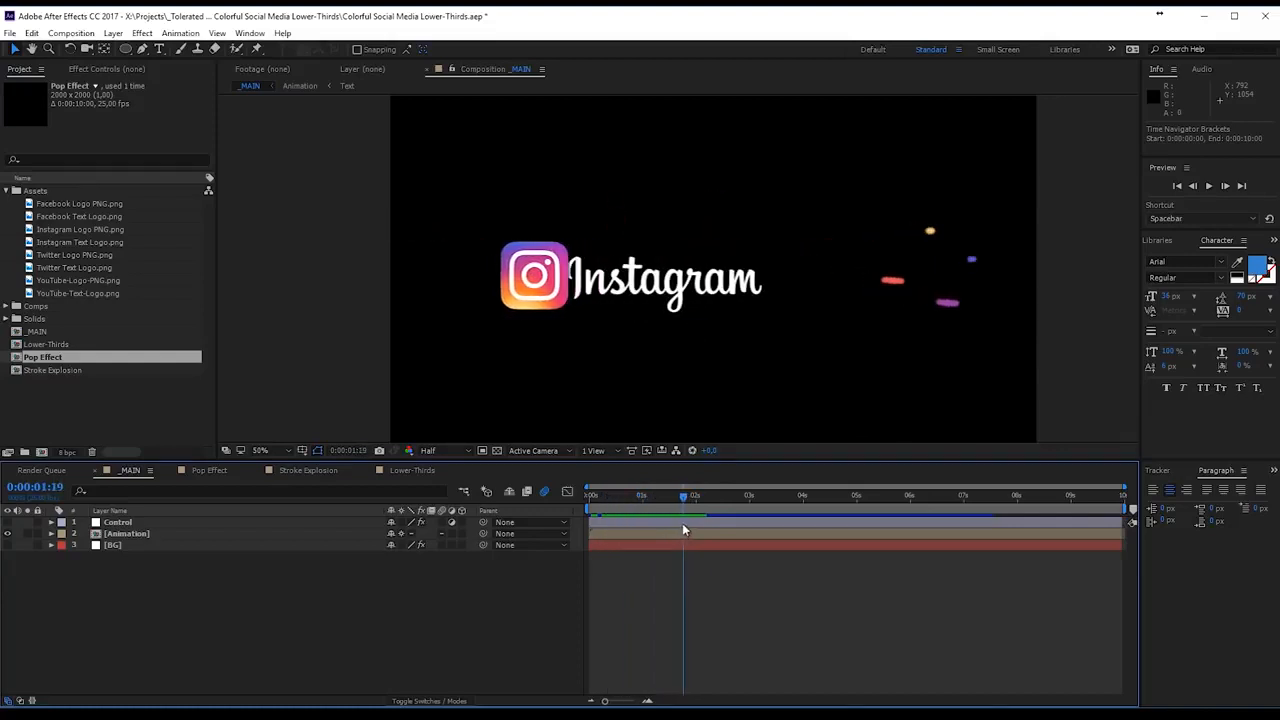
{"action": "left_click", "coordinate": [416, 472]}
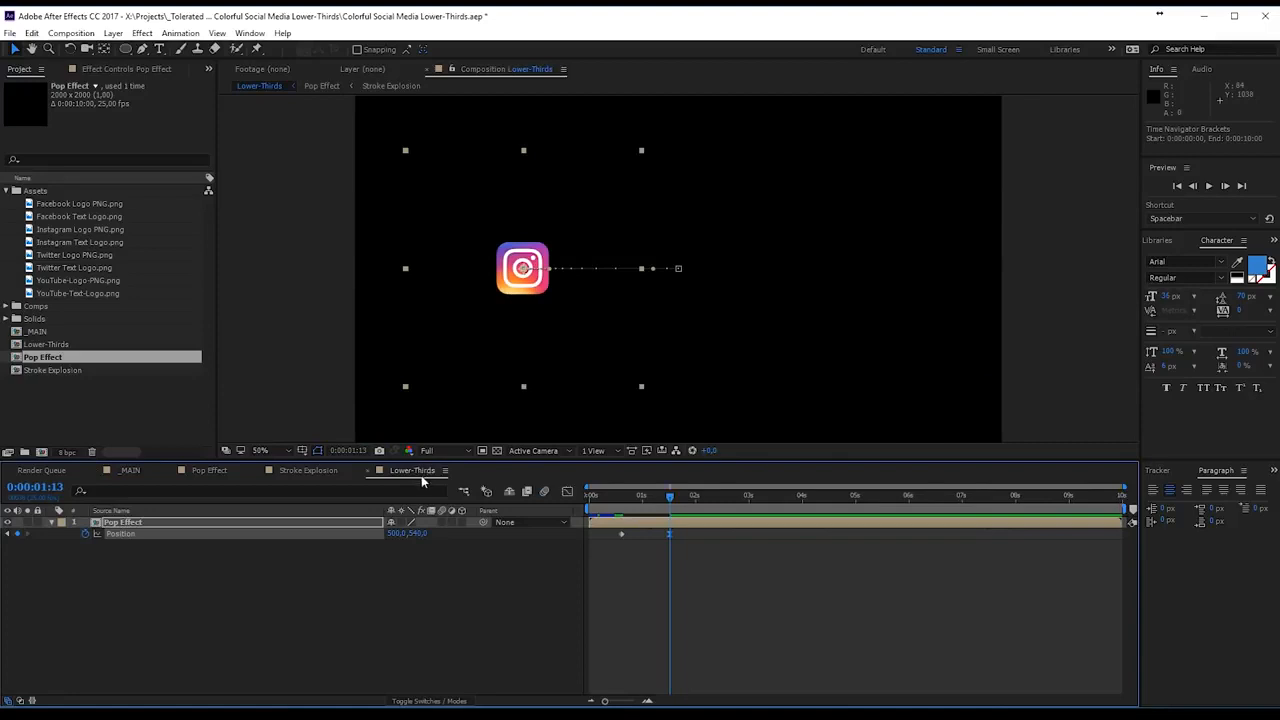
- Add Instagram Text Logo.png above the Pop Effect layer and scale it to 35%
{"action": "left_click_drag", "start_coordinate": [84, 243], "coordinate": [213, 519]}
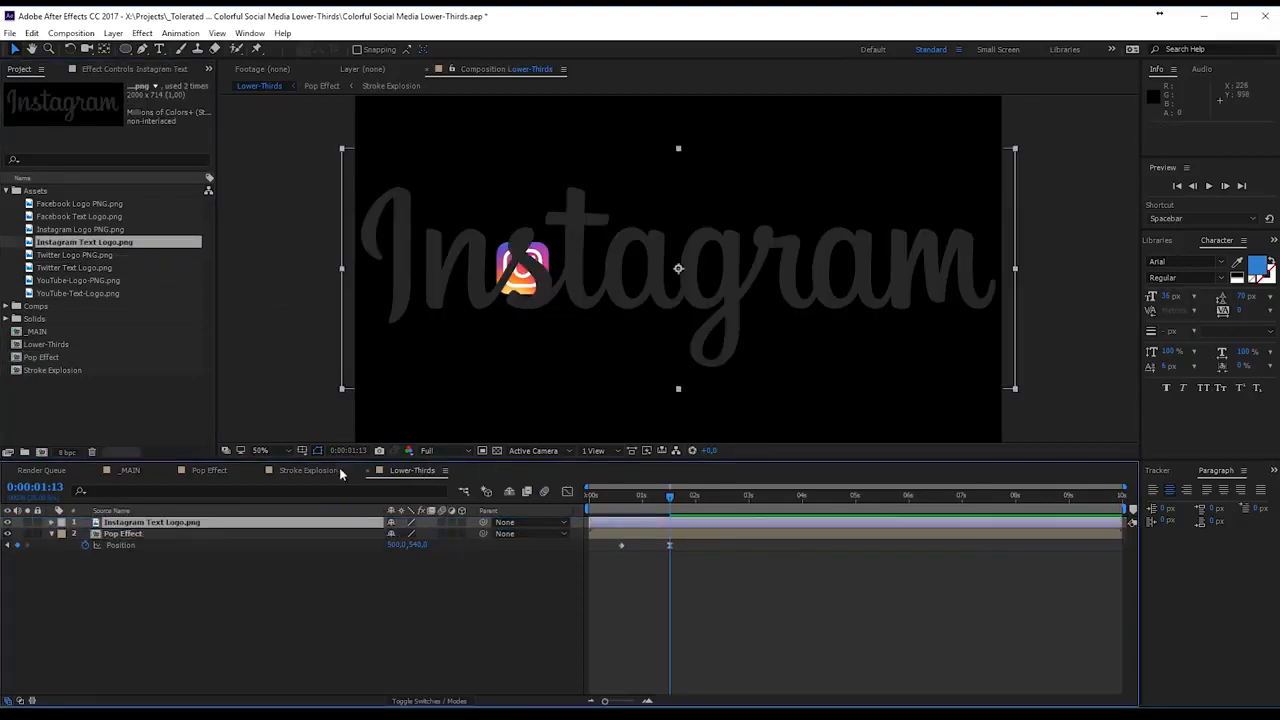
{"action": "type", "text": "s50"}
{"action": "key", "text": "Return"}
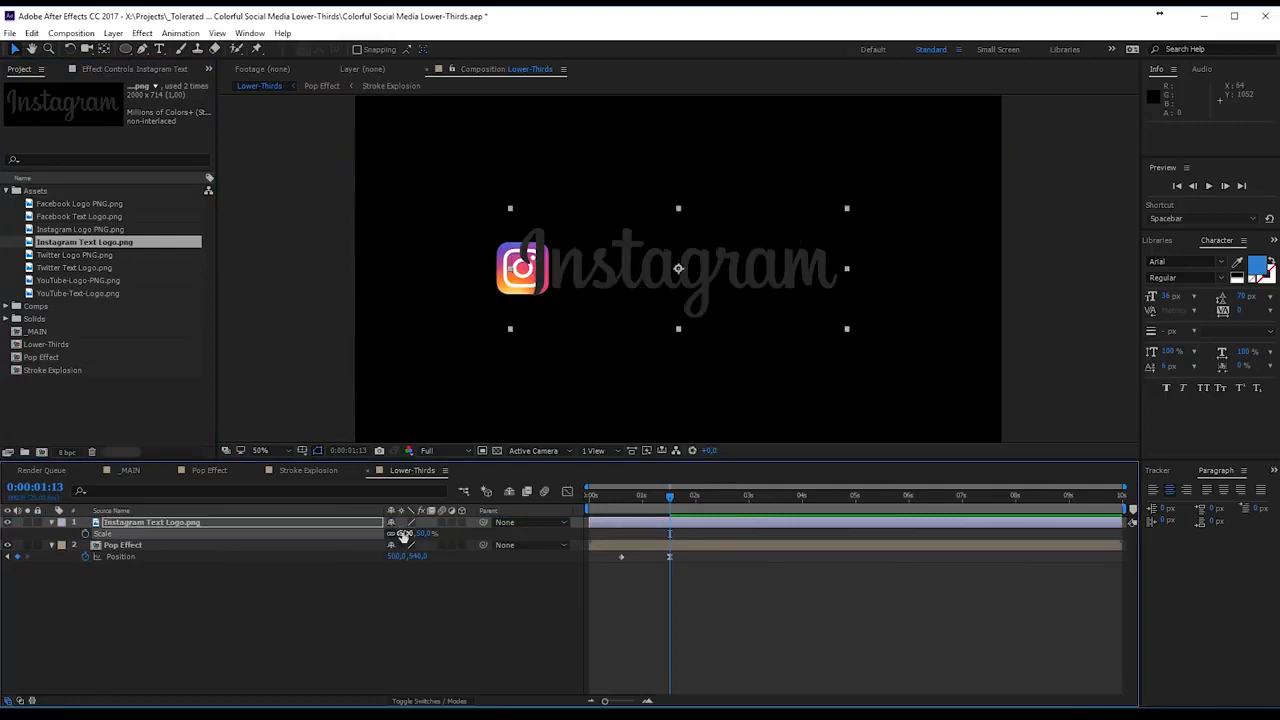
{"action": "left_click_drag", "start_coordinate": [407, 534], "coordinate": [407, 536]}
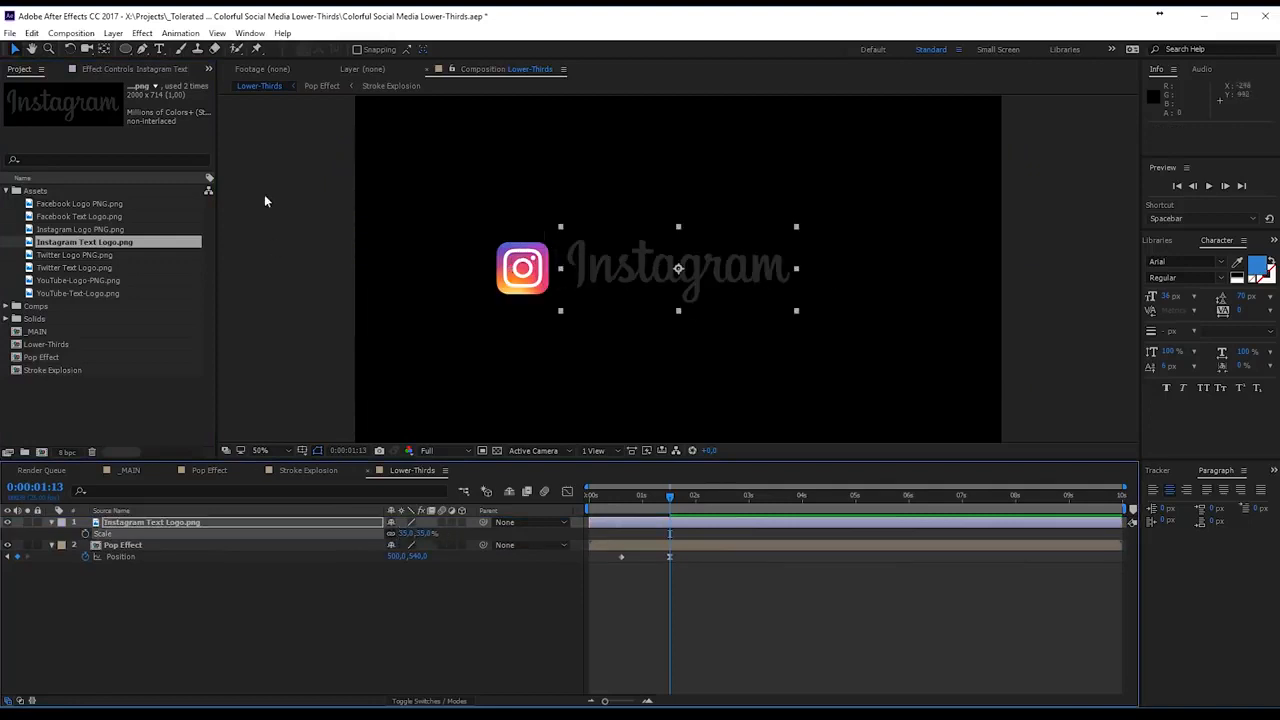
- Apply a Fill effect to the Instagram text logo and set its colour to white
{"action": "left_click", "coordinate": [142, 33]}
{"action": "mouse_move", "coordinate": [86, 230]}
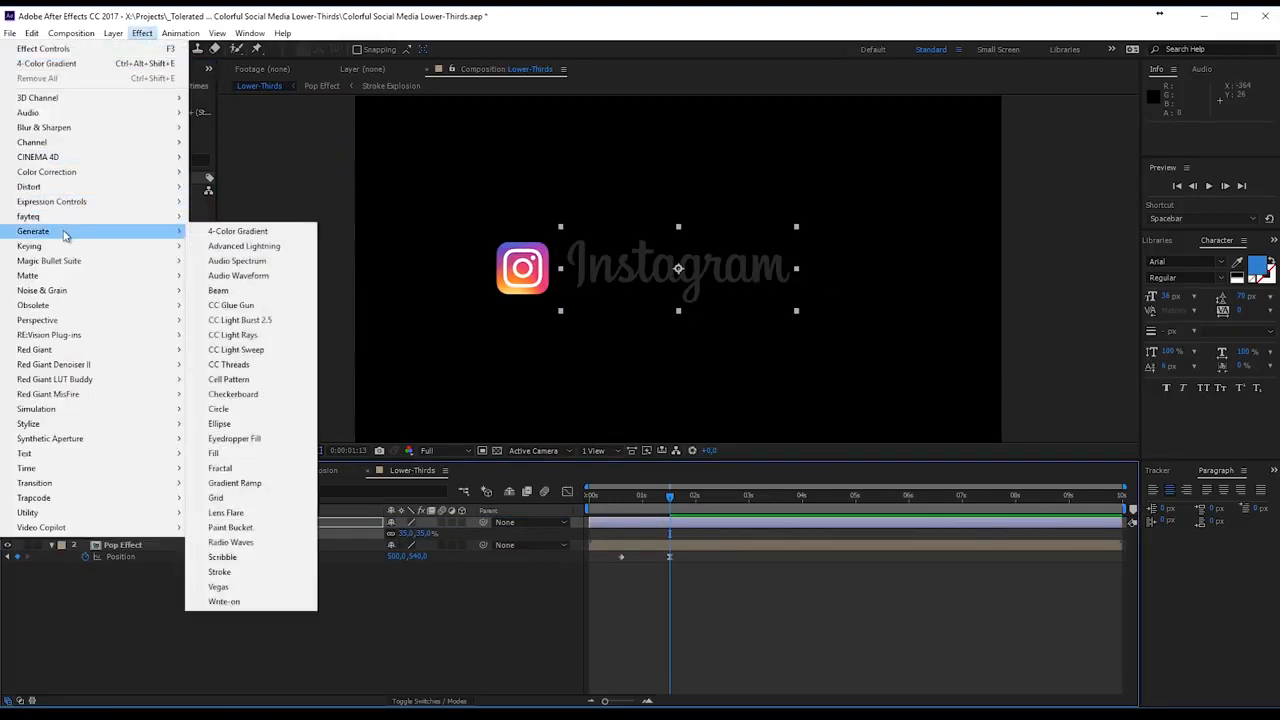
{"action": "left_click", "coordinate": [213, 453]}
{"action": "left_click", "coordinate": [125, 131]}
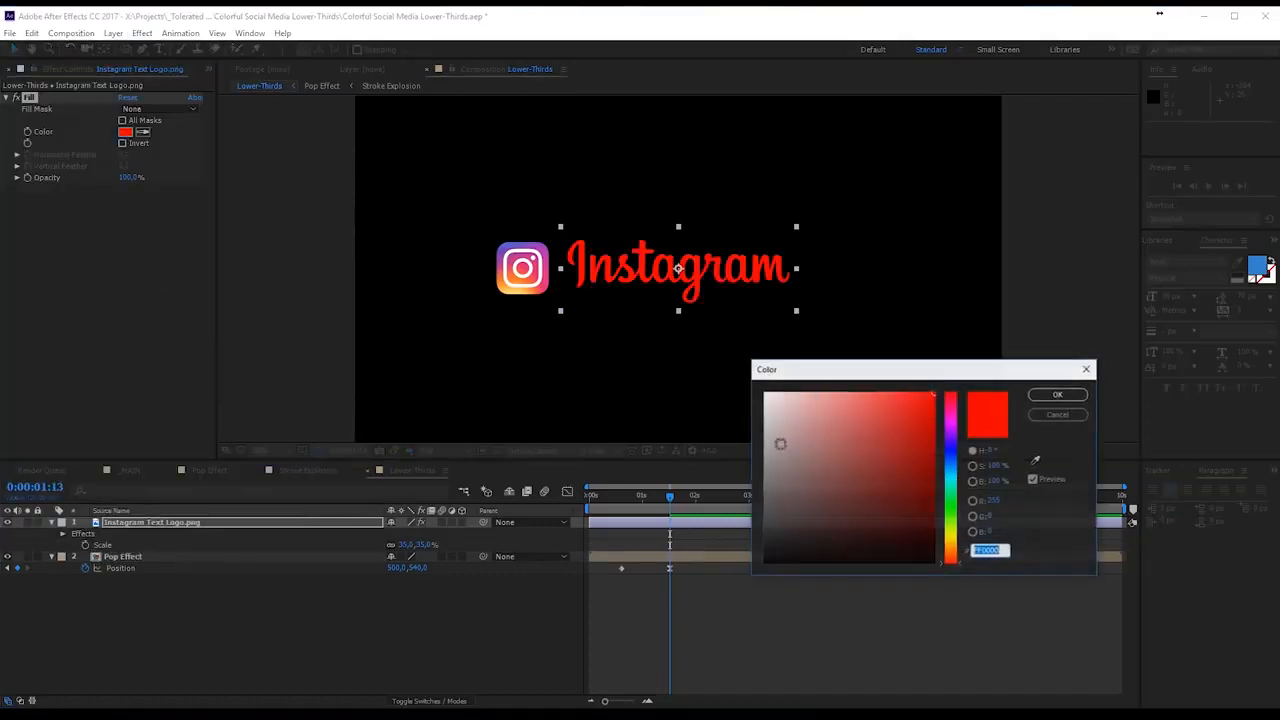
{"action": "left_click_drag", "start_coordinate": [777, 443], "coordinate": [551, 290]}
{"action": "key", "text": "Return"}
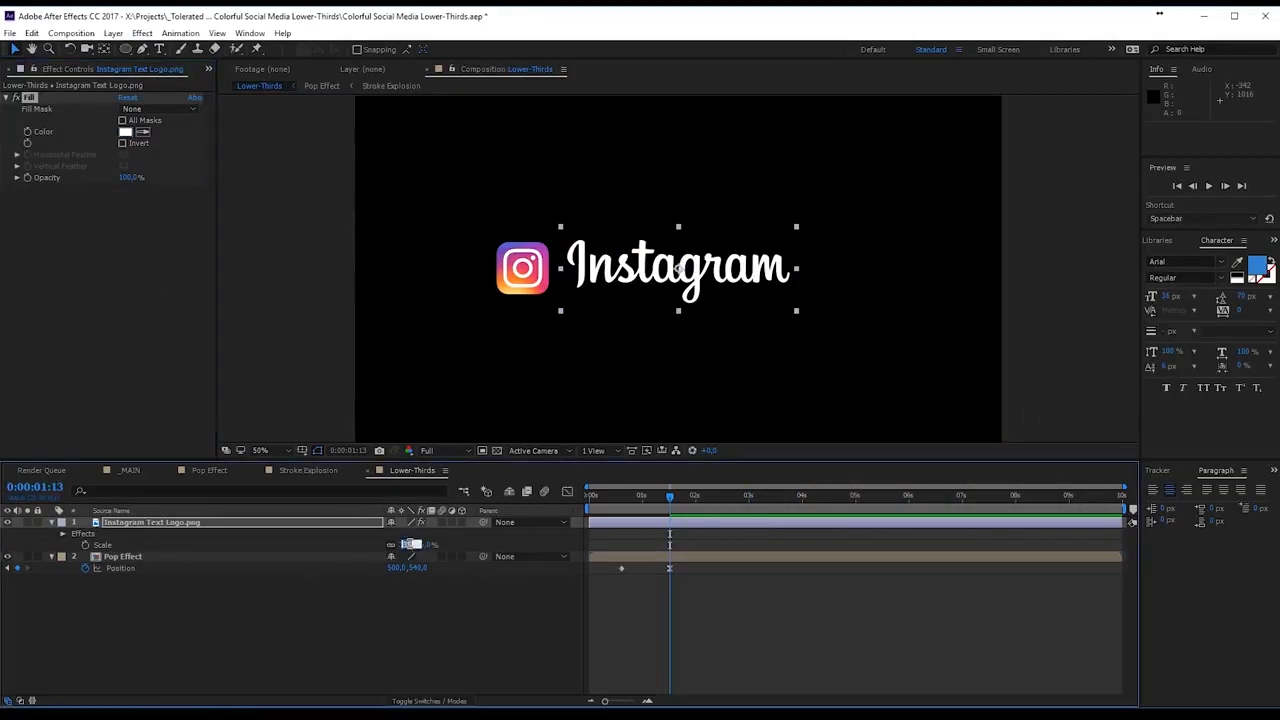
- Scale the Instagram text logo to 25% and place it beside the logo icon at about 848, 552
{"action": "left_click_drag", "start_coordinate": [407, 545], "coordinate": [405, 585]}
{"action": "left_click", "coordinate": [405, 585]}
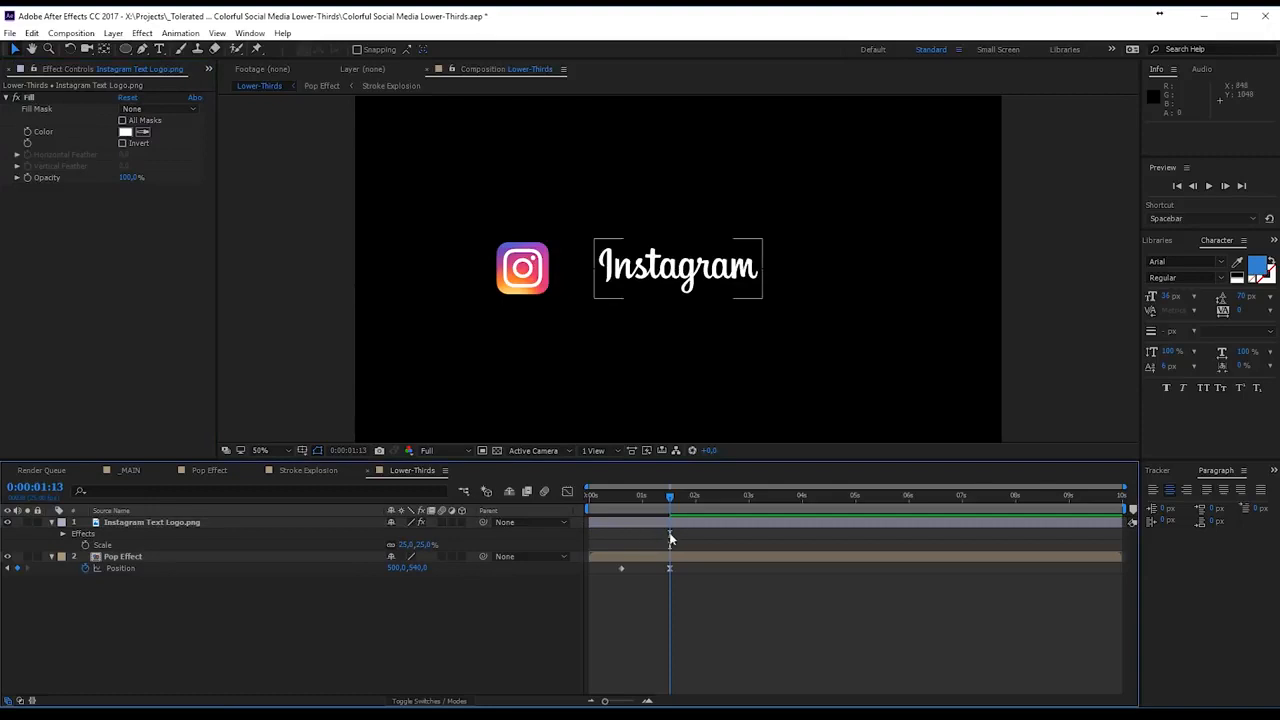
{"action": "left_click", "coordinate": [670, 523]}
{"action": "left_click_drag", "start_coordinate": [658, 285], "coordinate": [620, 277]}
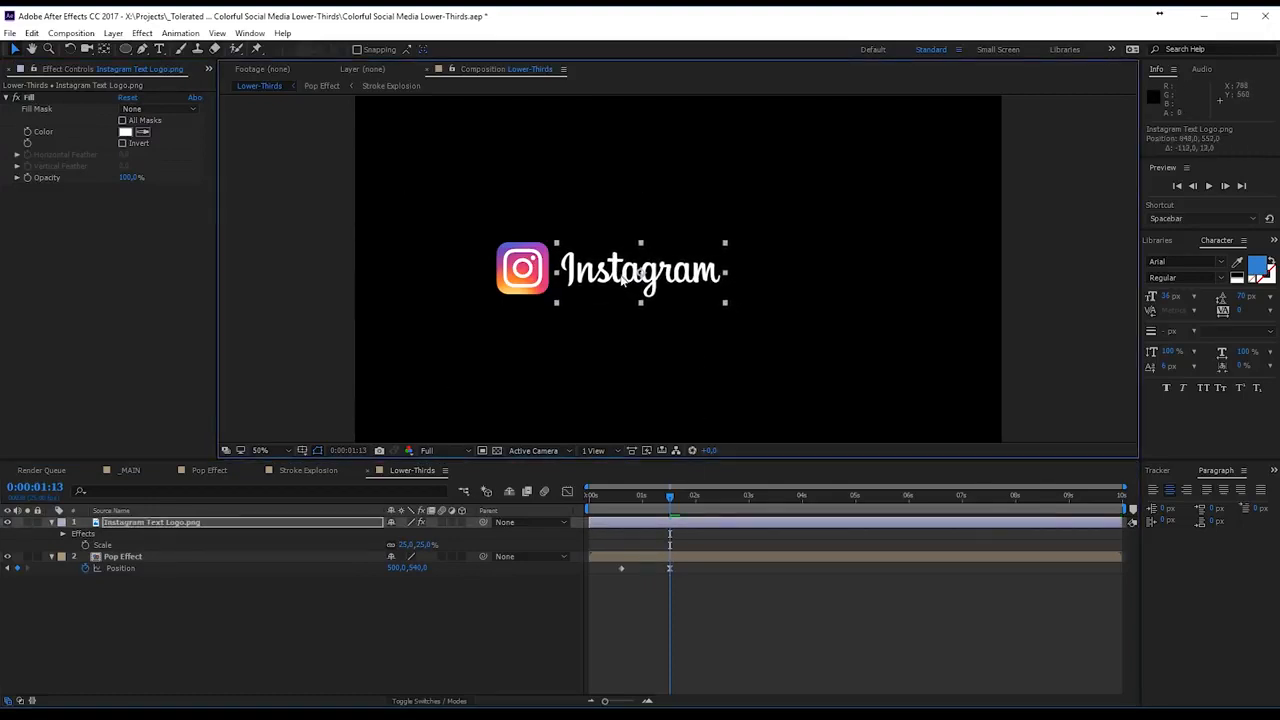
- Keyframe the text logo's Position at 0:00:01:13 and move the text horizontally to about 666, 552 at frame 15
{"action": "key", "text": "p"}
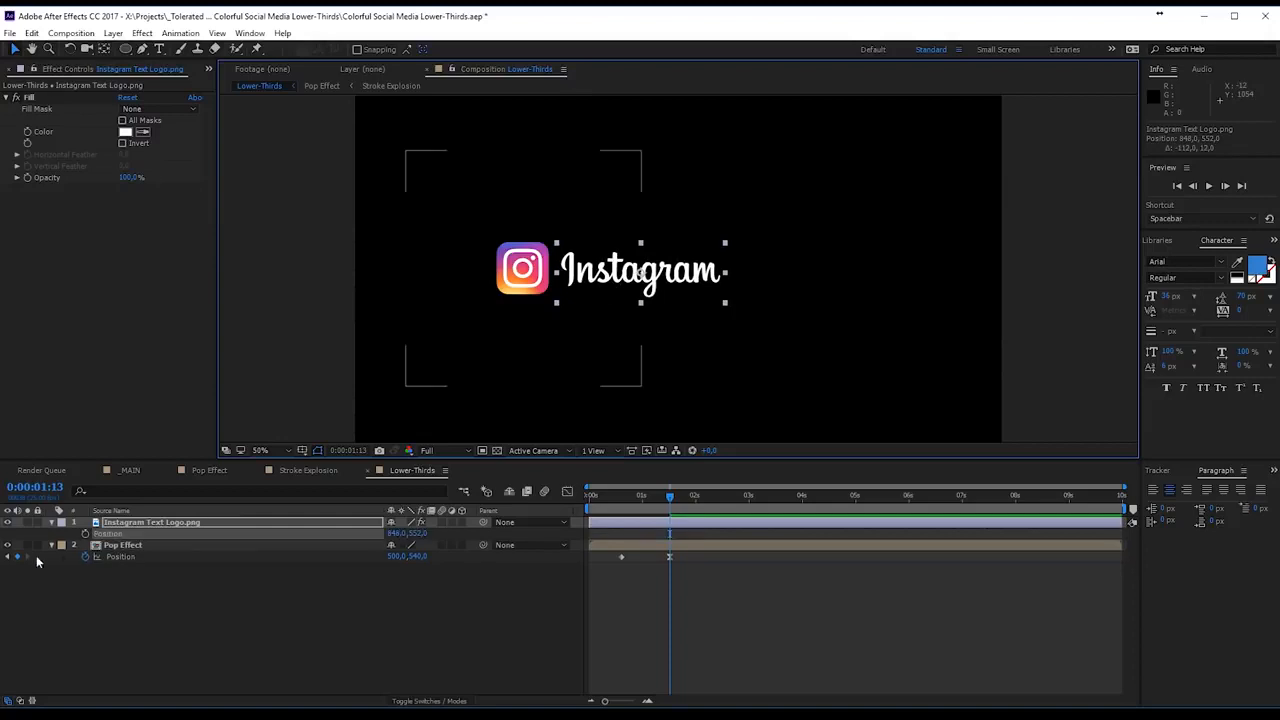
{"action": "left_click", "coordinate": [78, 535]}
{"action": "left_click", "coordinate": [85, 534]}
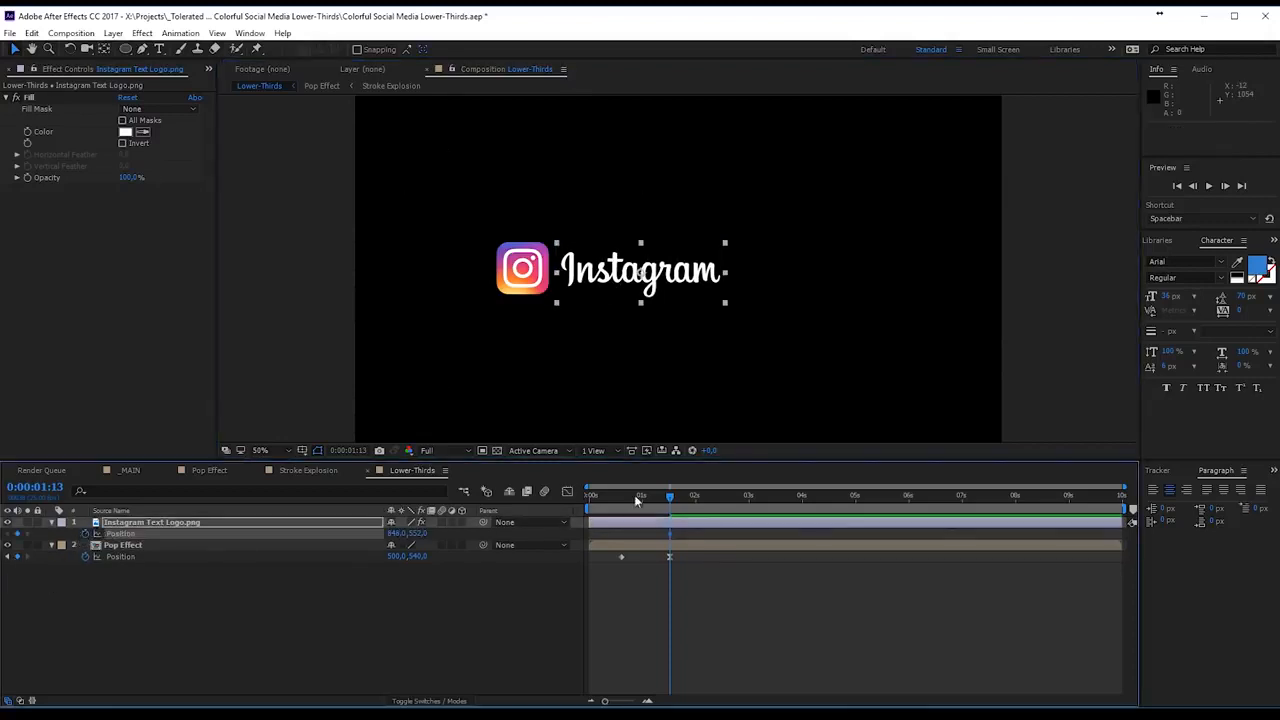
{"action": "left_click_drag", "start_coordinate": [661, 498], "coordinate": [620, 510]}
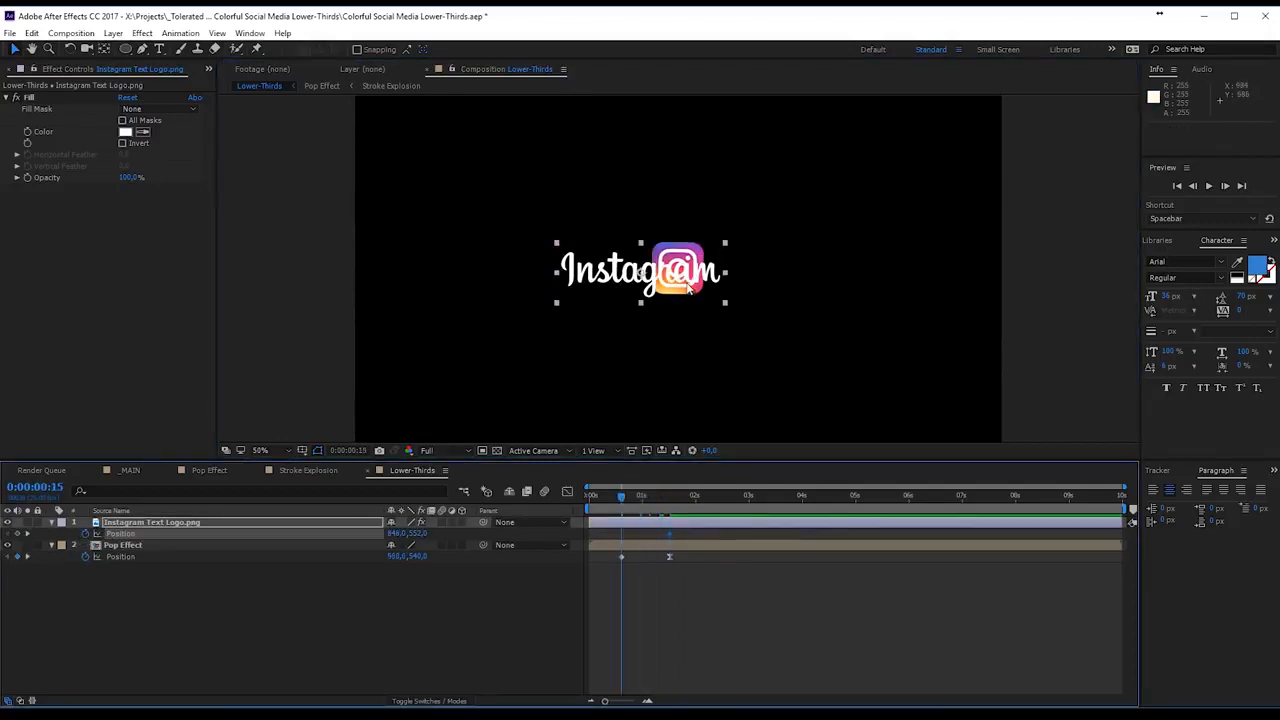
{"action": "left_click_drag", "start_coordinate": [688, 288], "coordinate": [626, 288]}
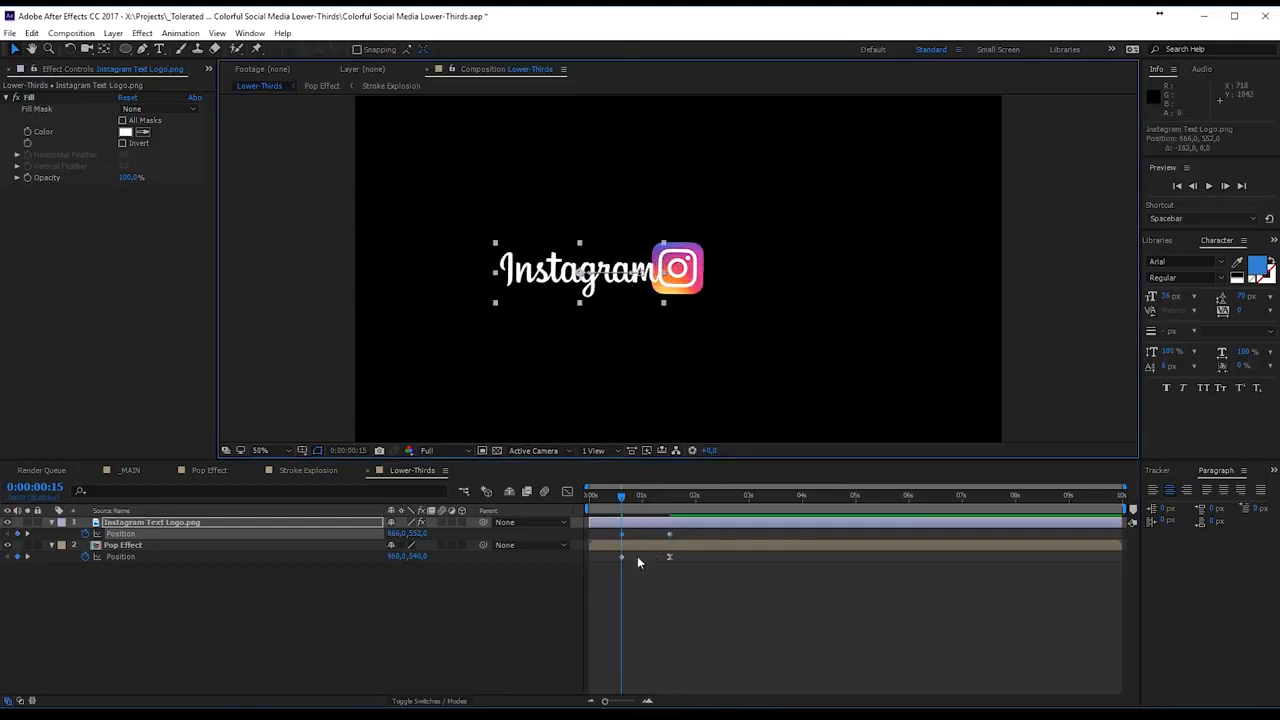
- Apply Easy Ease to the text logo's end Position keyframe, reshape its speed curve for a fast start and slow stop, and preview
{"action": "left_click_drag", "start_coordinate": [624, 497], "coordinate": [655, 497]}
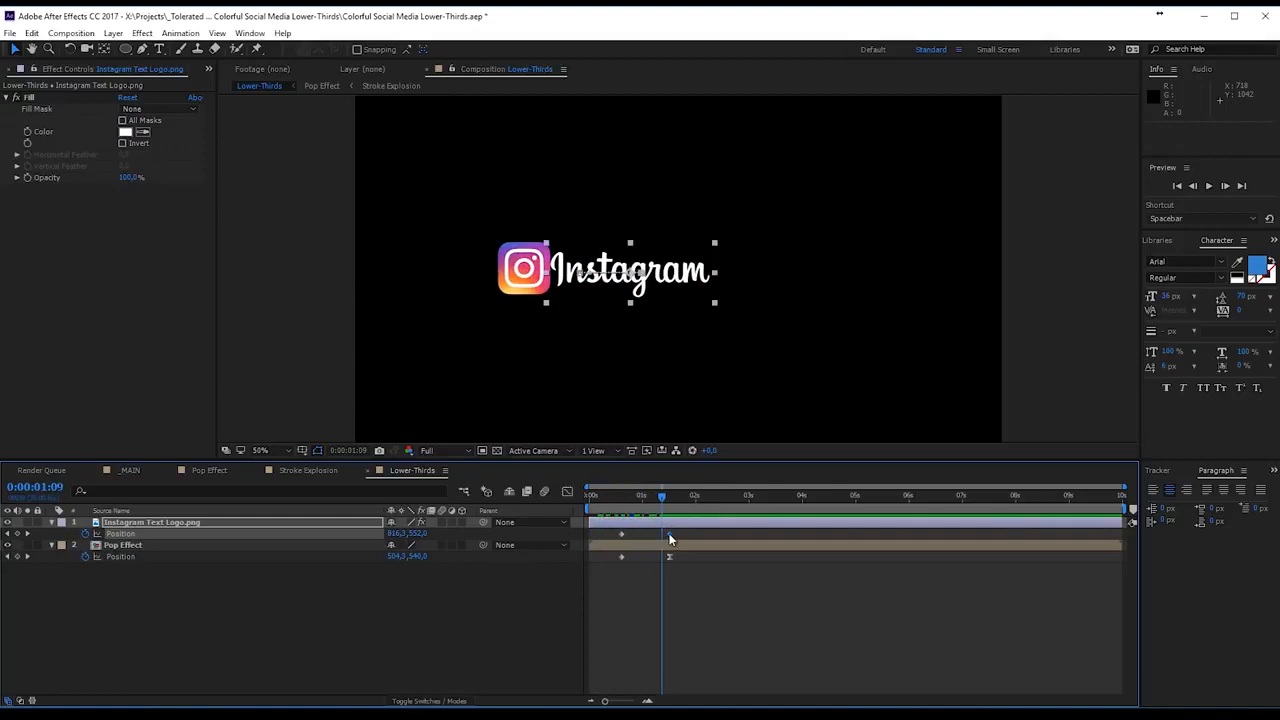
{"action": "right_click", "coordinate": [668, 535]}
{"action": "mouse_move", "coordinate": [706, 700]}
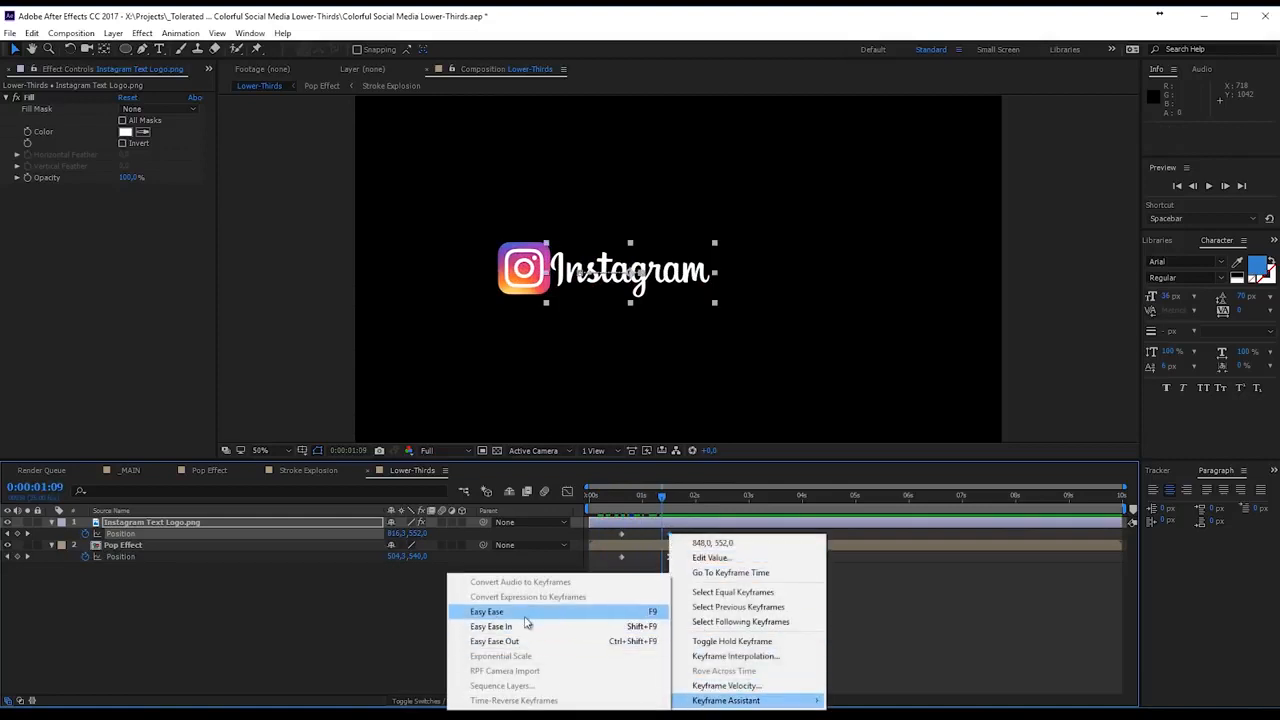
{"action": "left_click", "coordinate": [517, 612]}
{"action": "left_click", "coordinate": [567, 491]}
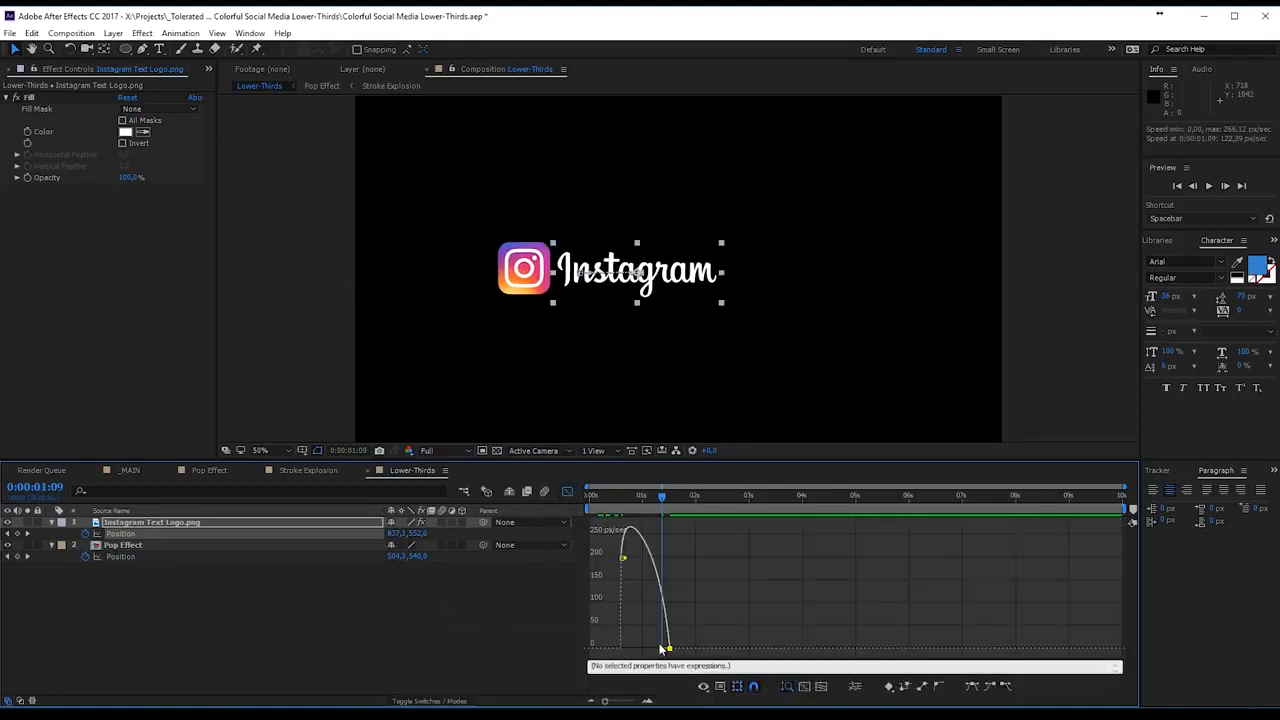
{"action": "left_click_drag", "start_coordinate": [658, 650], "coordinate": [605, 648]}
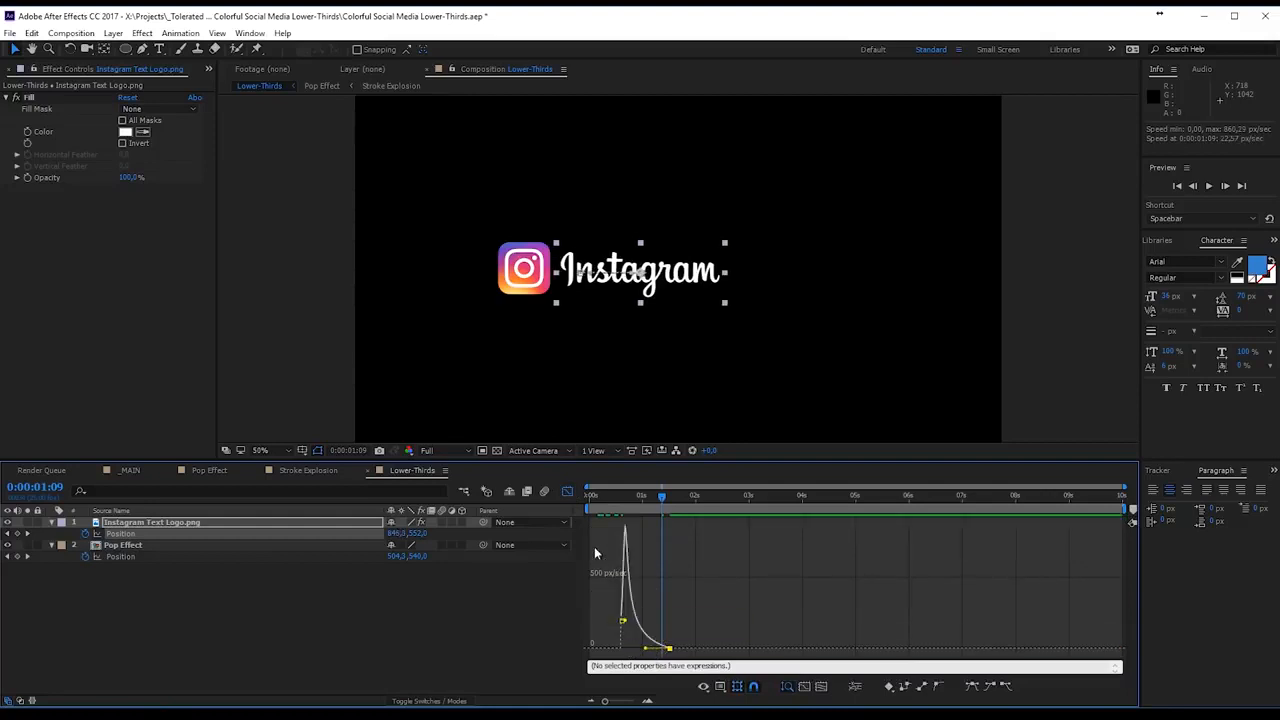
{"action": "left_click", "coordinate": [567, 491]}
{"action": "key", "text": "space"}
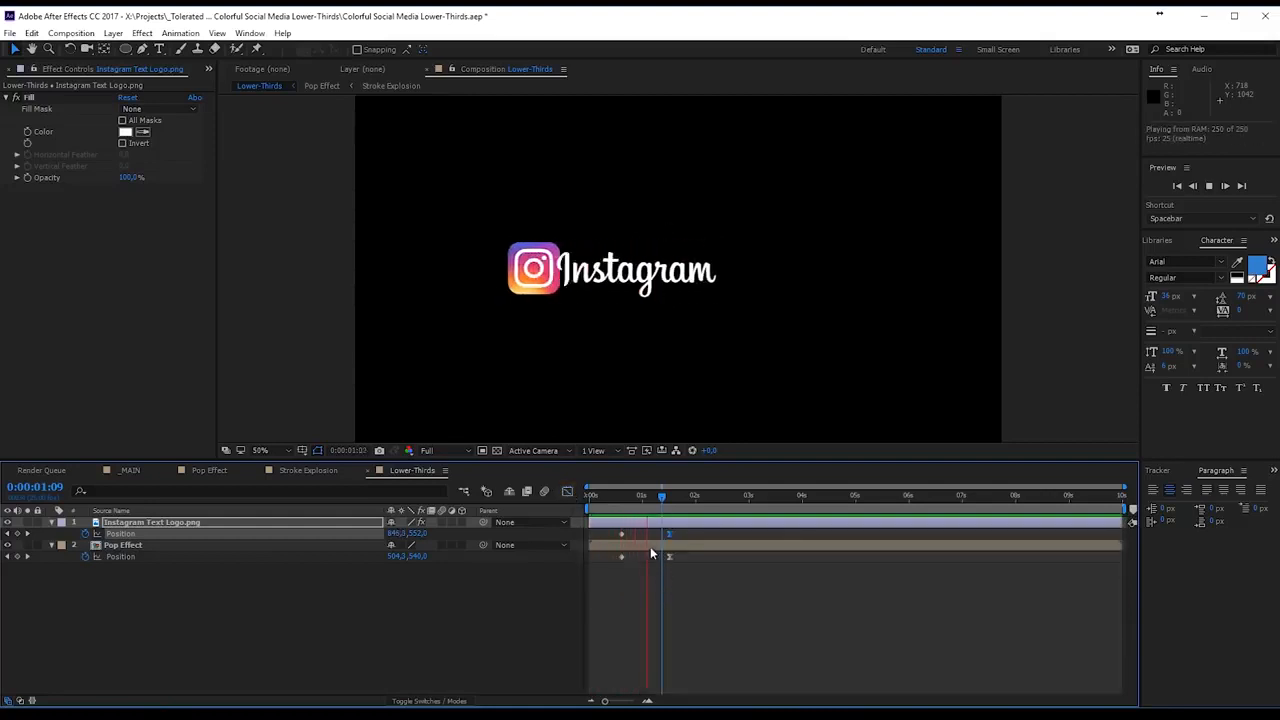
- At frame 15, draw a rounded rectangle about 698 x 192 px around the Instagram text and logo icon as a new shape layer
{"action": "left_click_drag", "start_coordinate": [660, 497], "coordinate": [669, 522]}
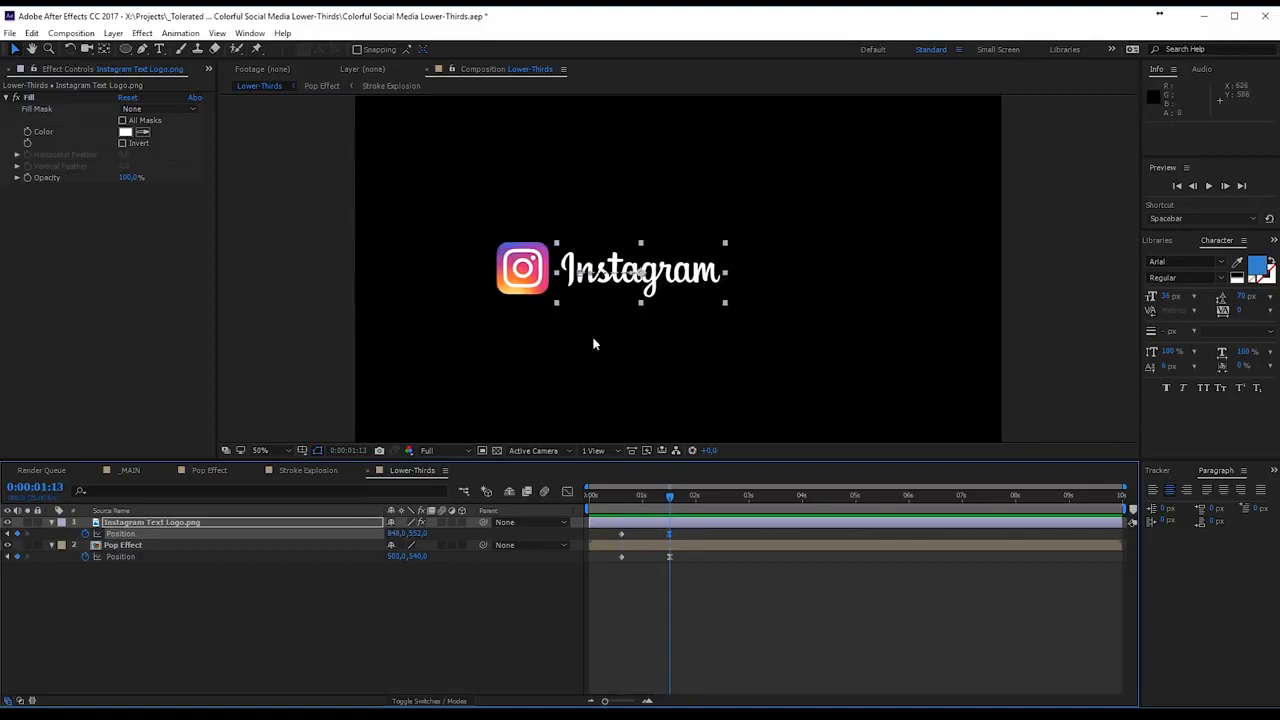
{"action": "left_click_drag", "start_coordinate": [663, 500], "coordinate": [618, 501]}
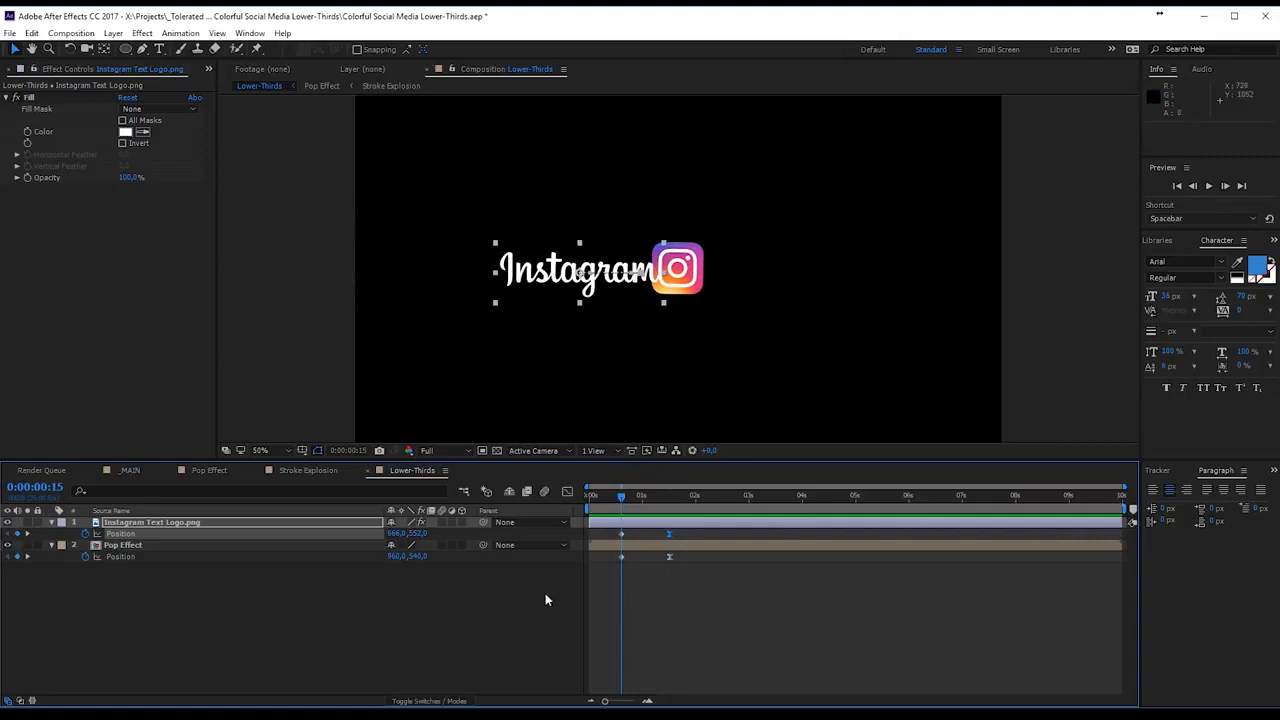
{"action": "left_click", "coordinate": [167, 593]}
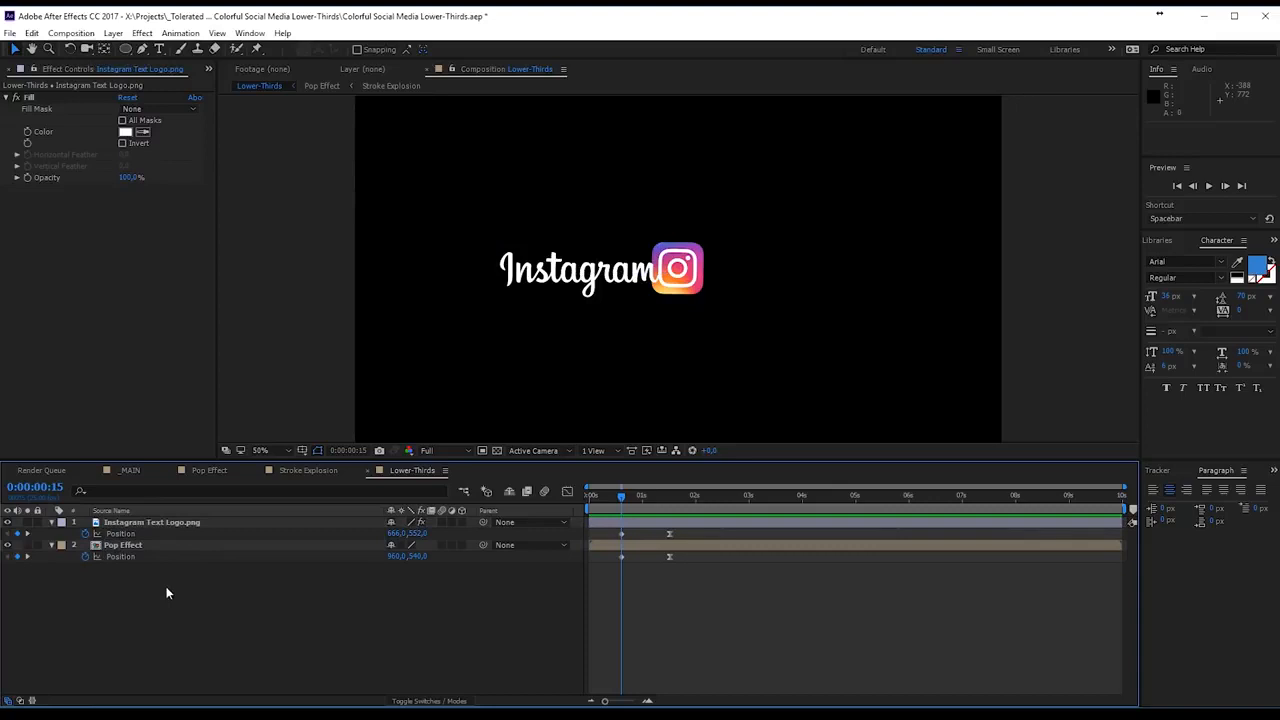
{"action": "left_click", "coordinate": [127, 50]}
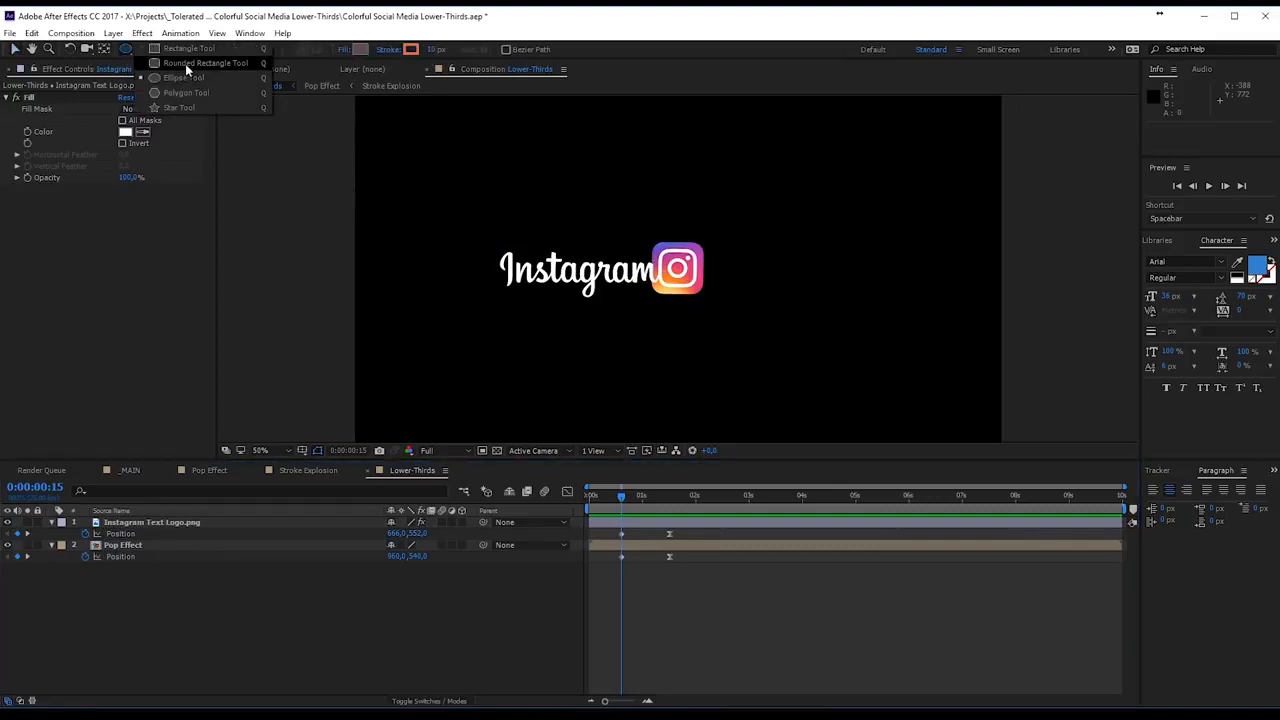
{"action": "left_click", "coordinate": [185, 63]}
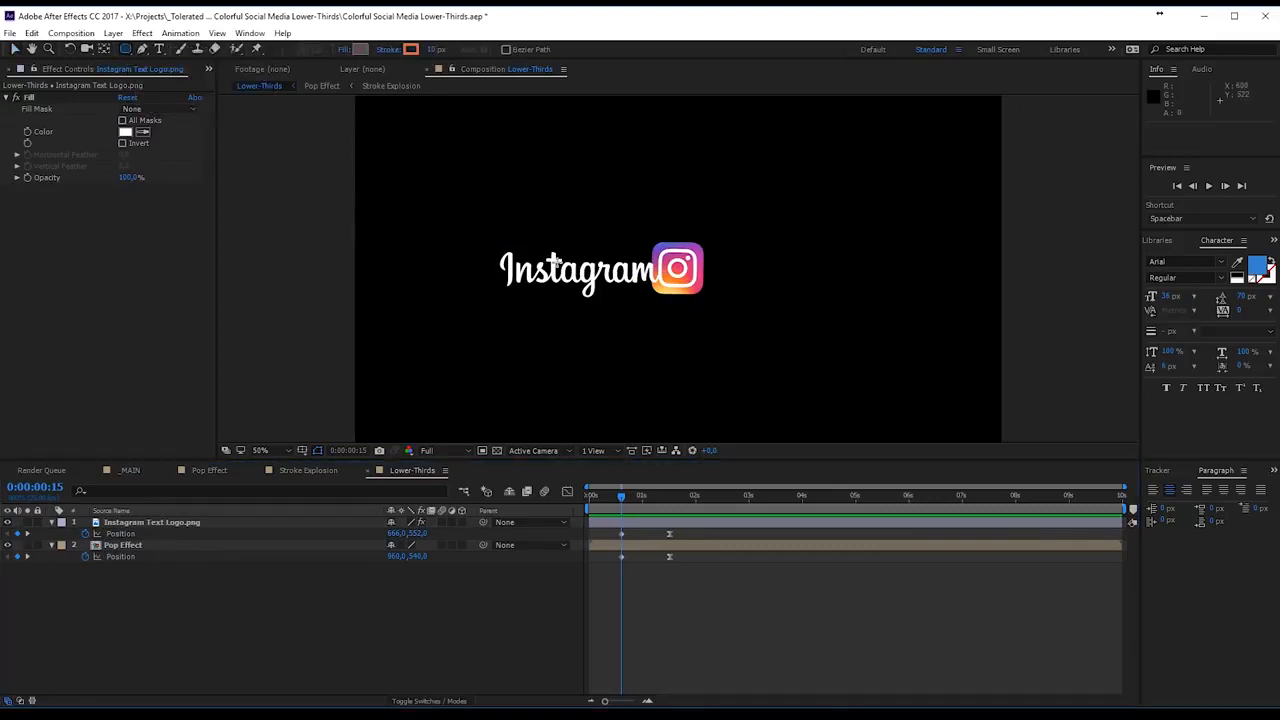
{"action": "left_click_drag", "start_coordinate": [471, 237], "coordinate": [701, 299]}
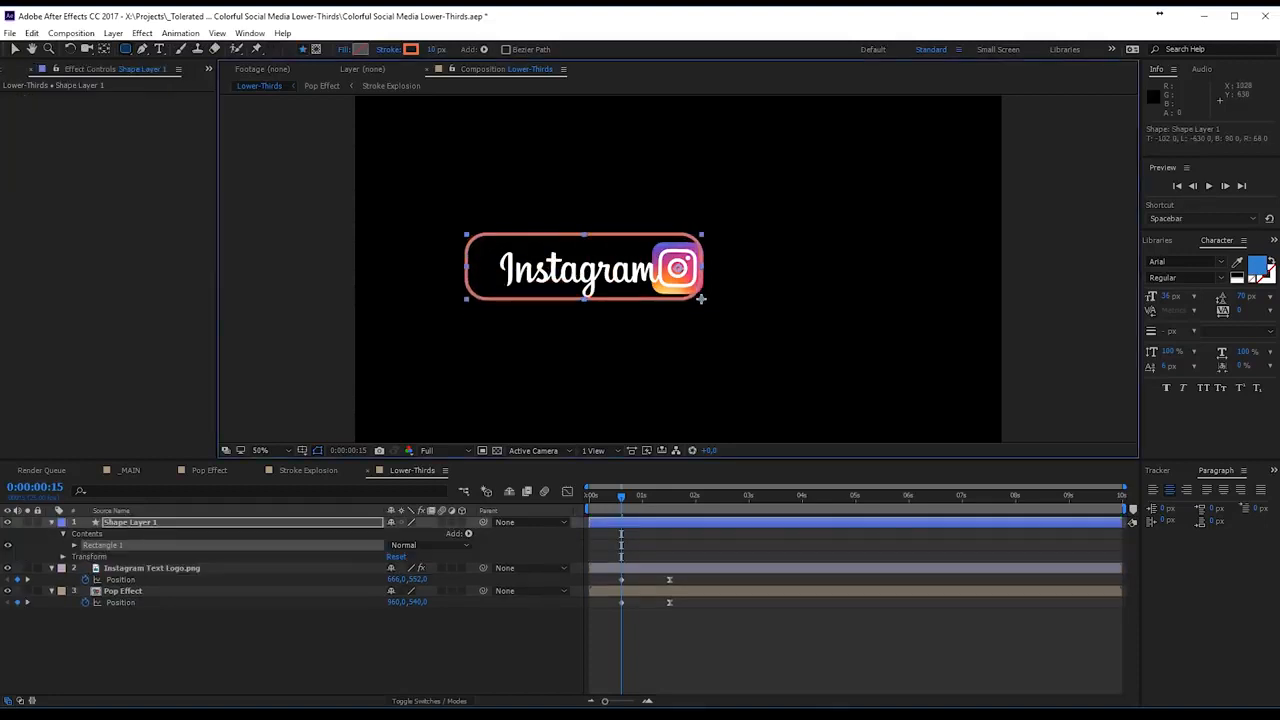
- Set the rounded rectangle's stroke to None
{"action": "left_click", "coordinate": [387, 50]}
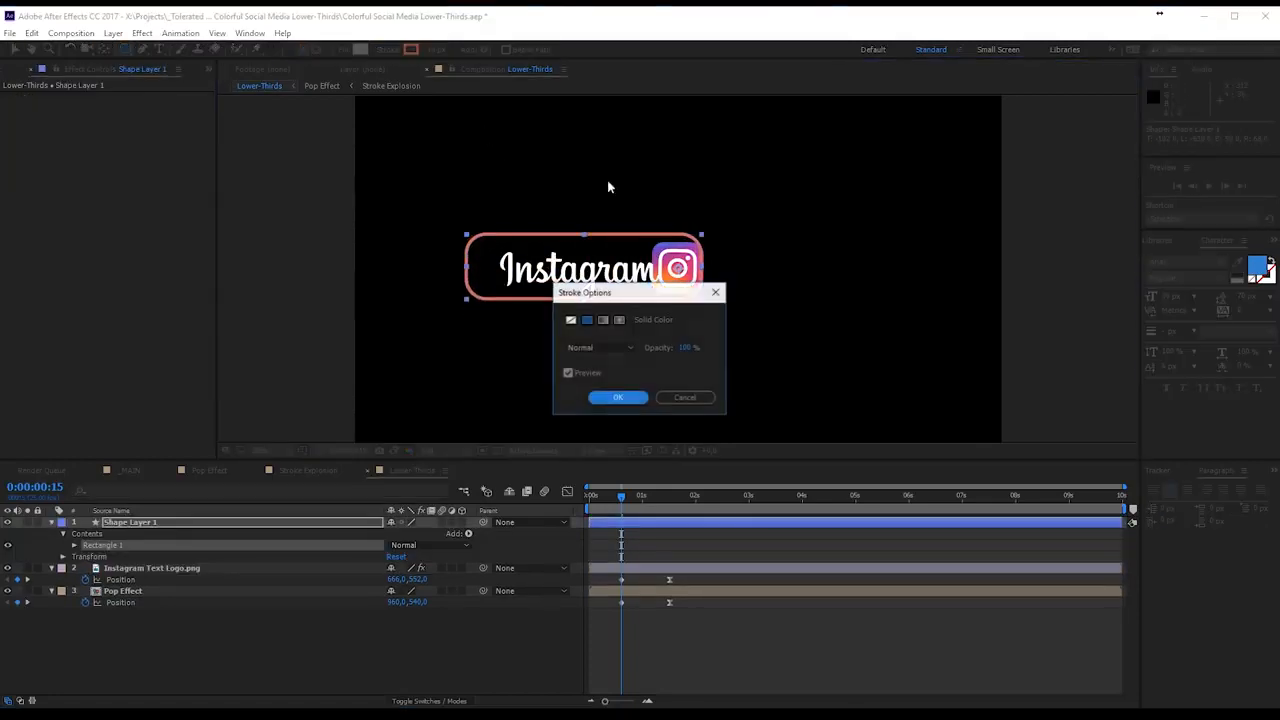
{"action": "left_click", "coordinate": [571, 320]}
{"action": "left_click", "coordinate": [618, 397]}
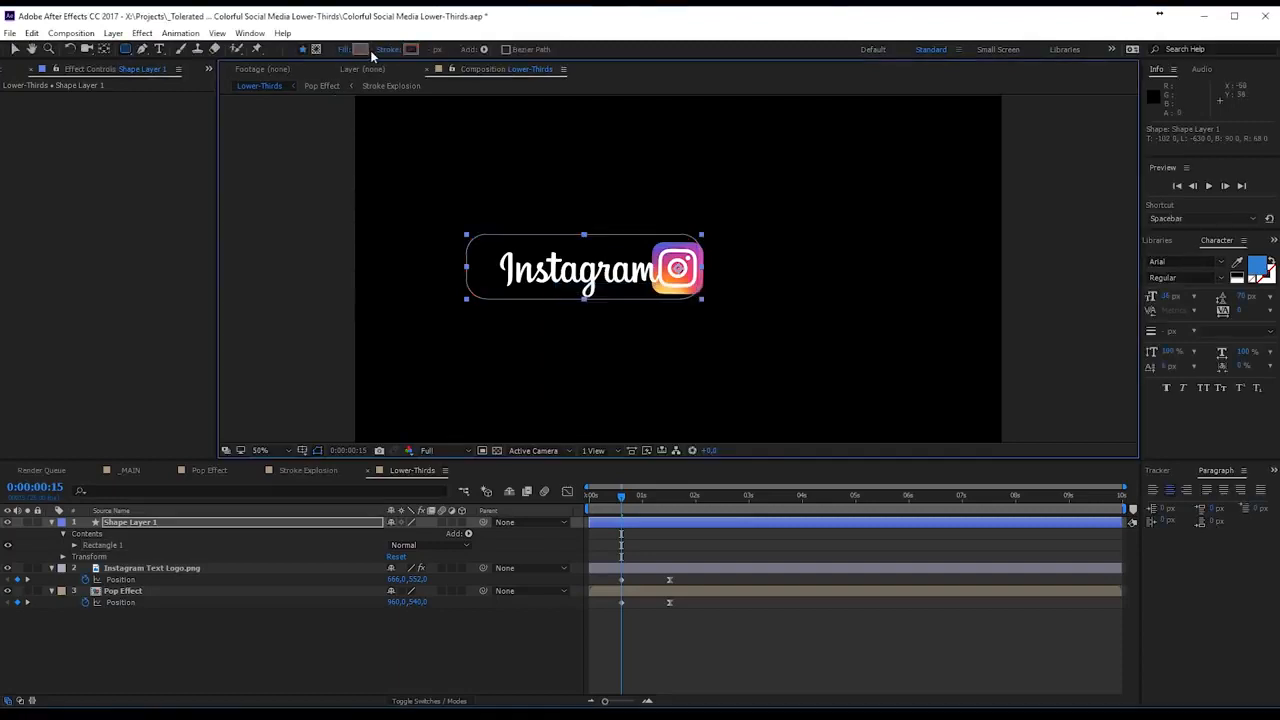